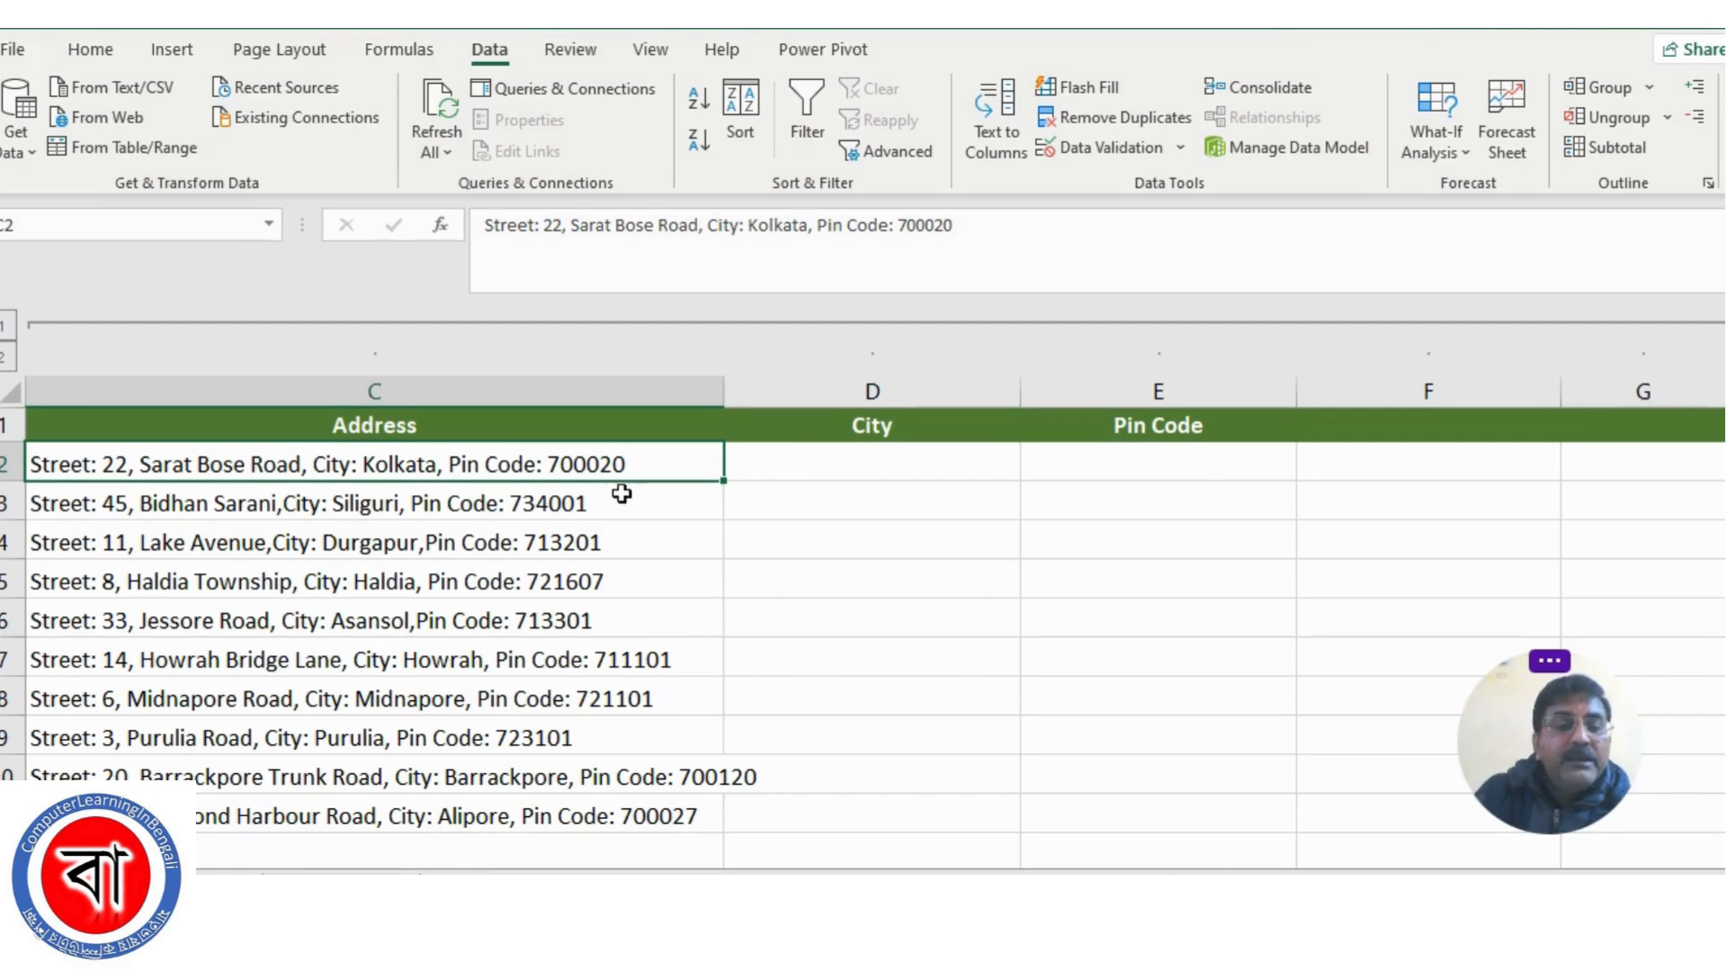
Fill the City and Pin Code cells of row 2 with the city and postal code from the first address
click(824, 469)
click(1098, 464)
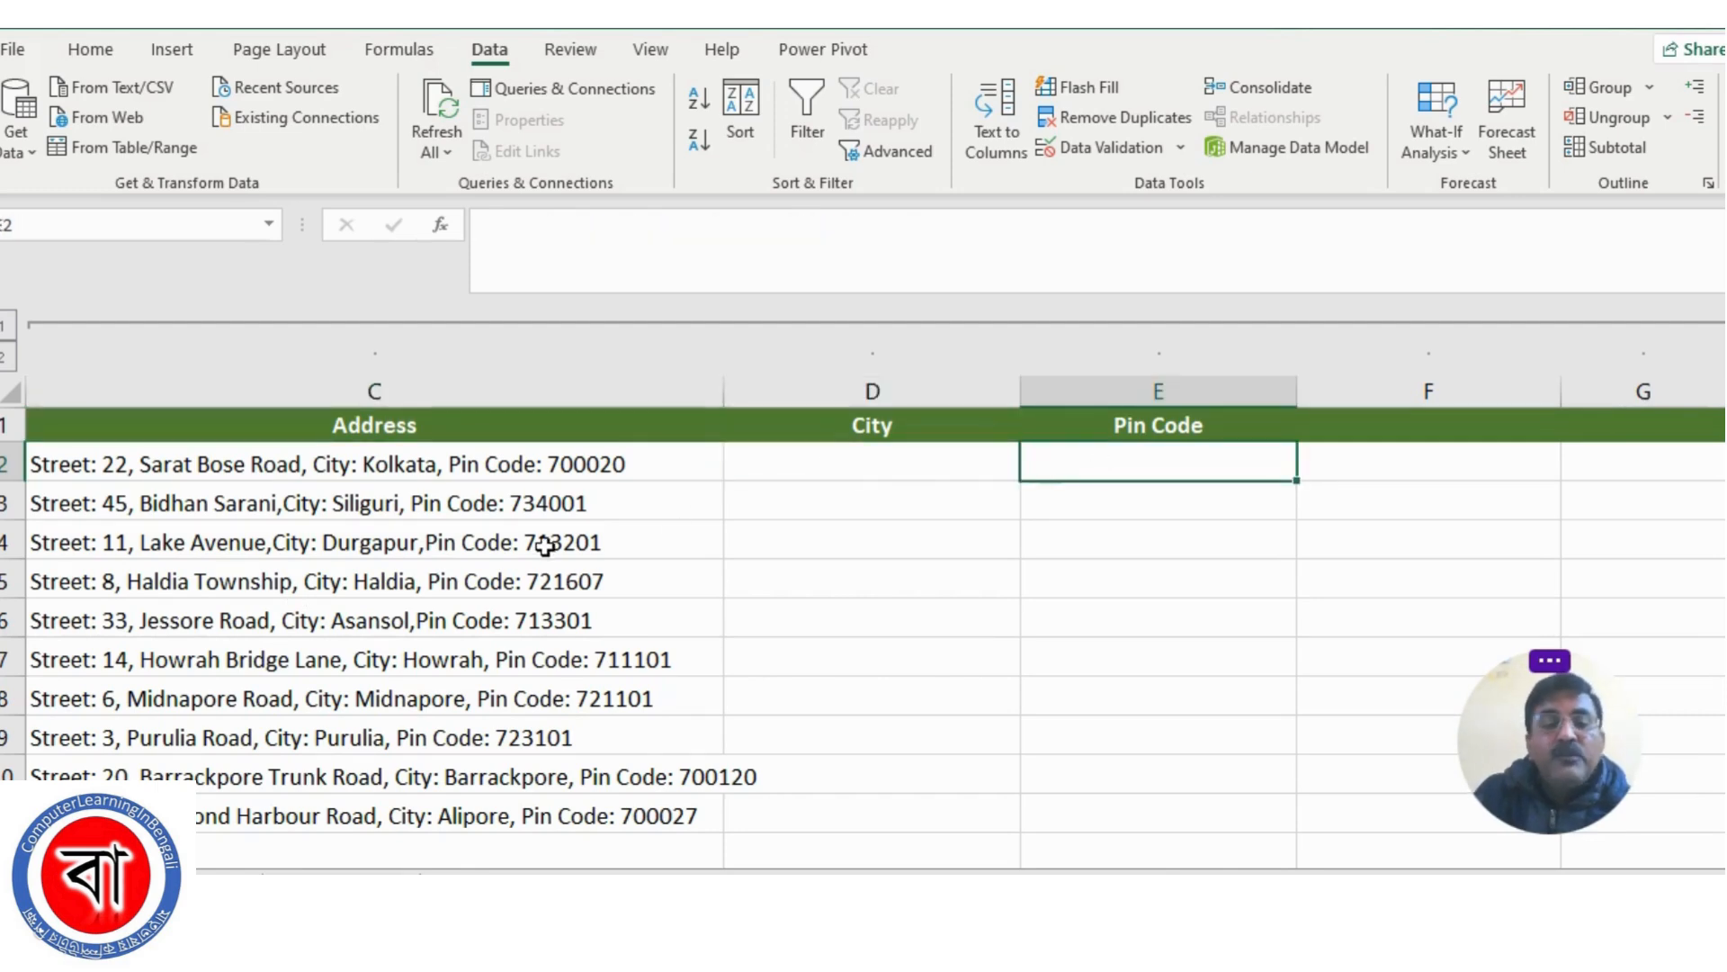
click(348, 511)
click(869, 460)
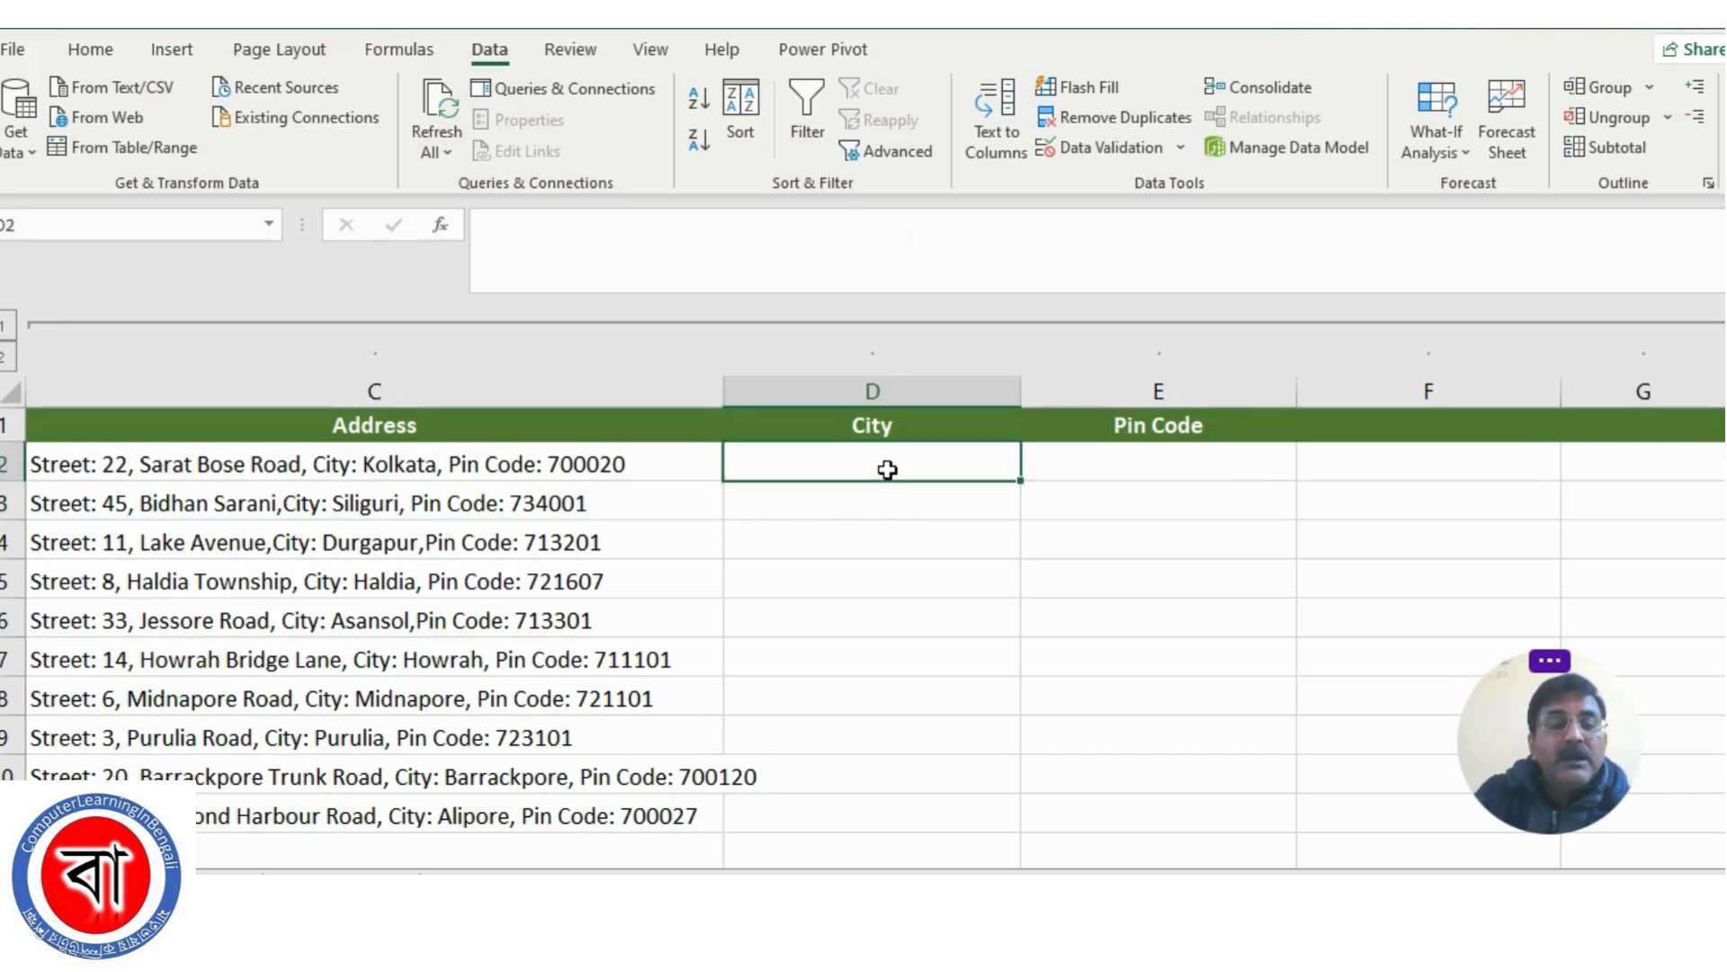
text(Kolkata)
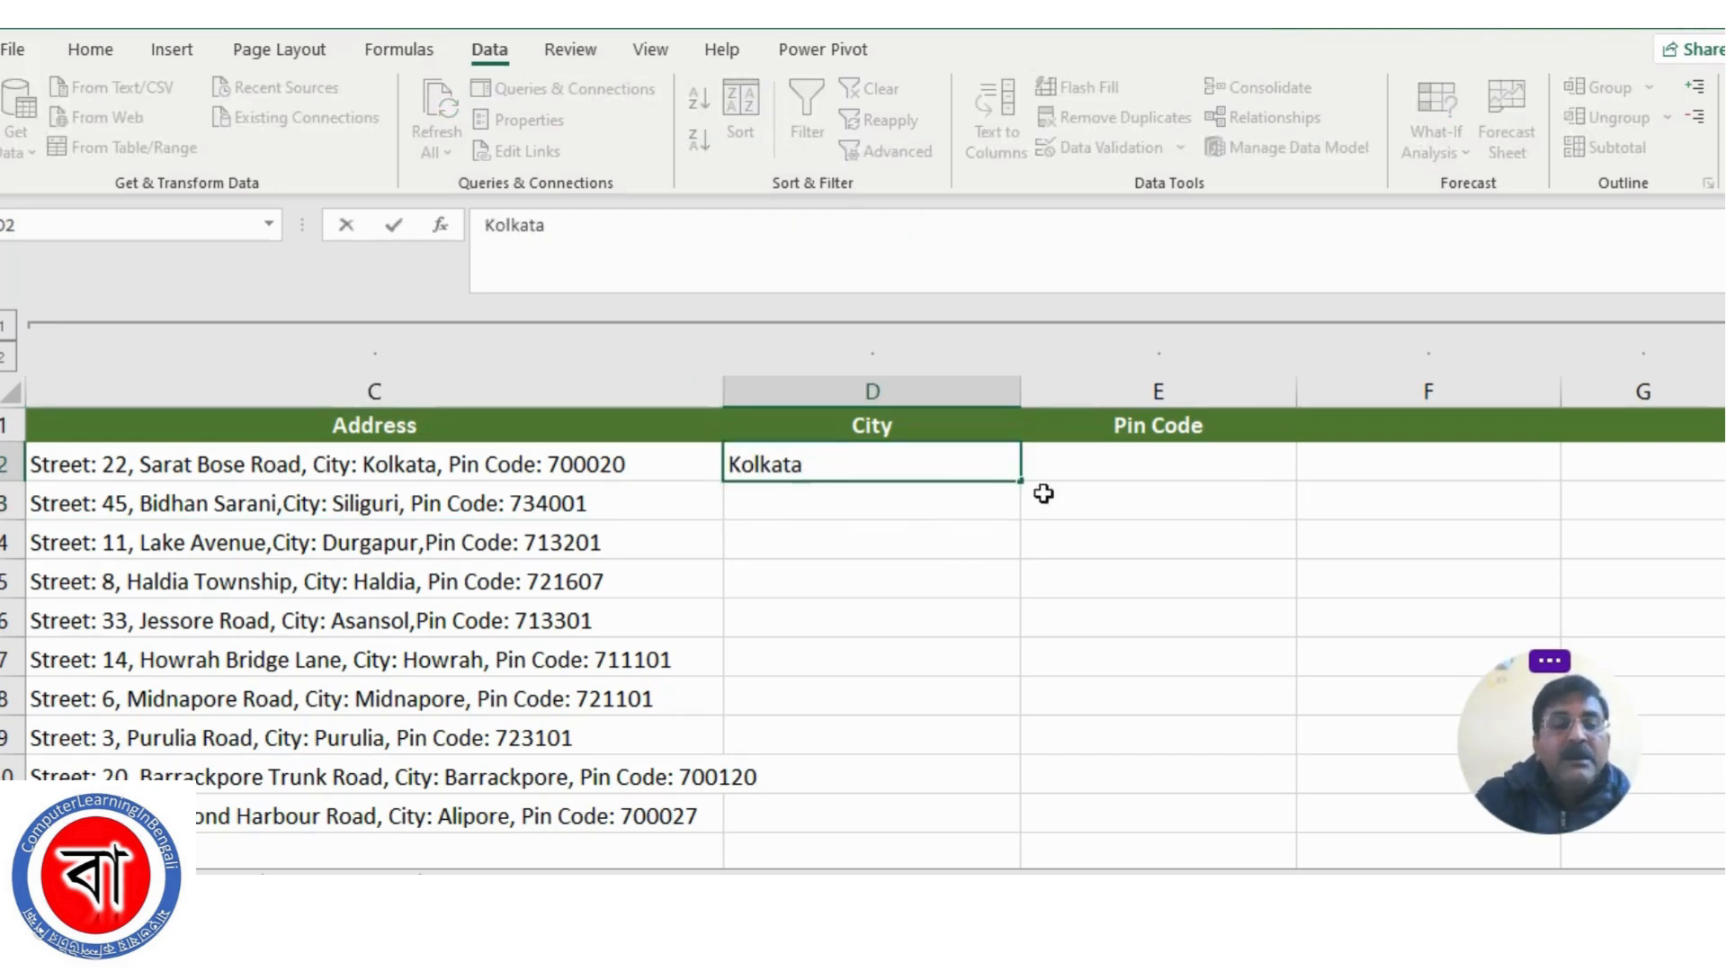
click(1182, 454)
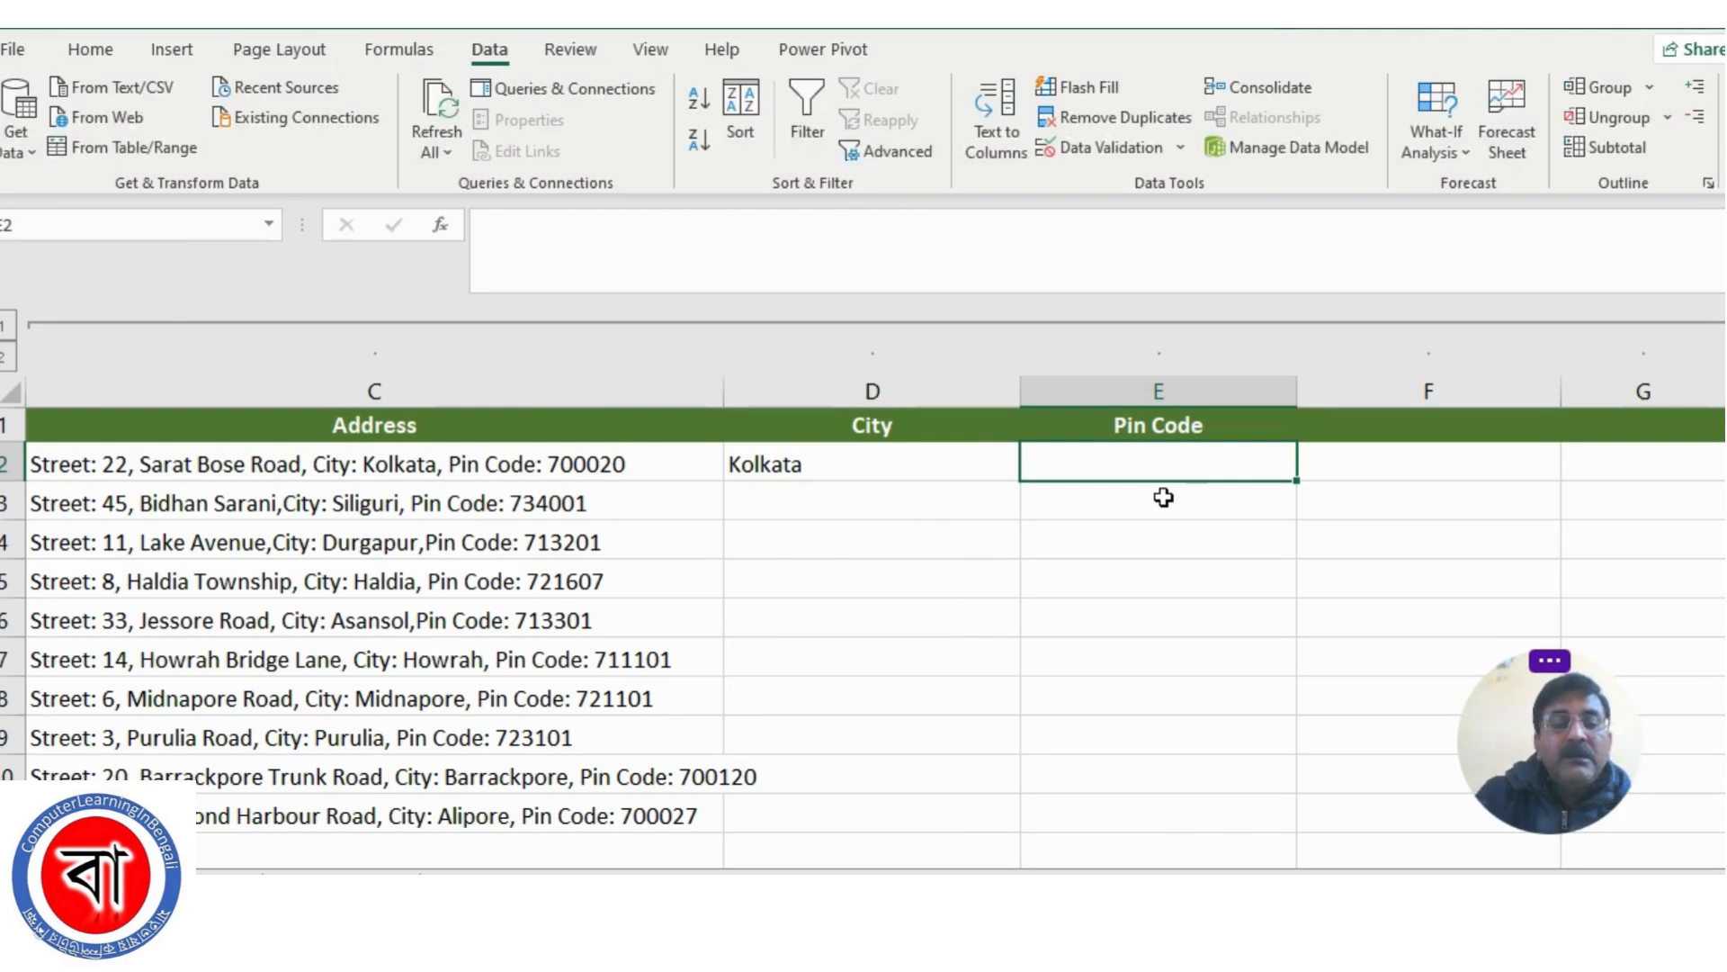
text(700)
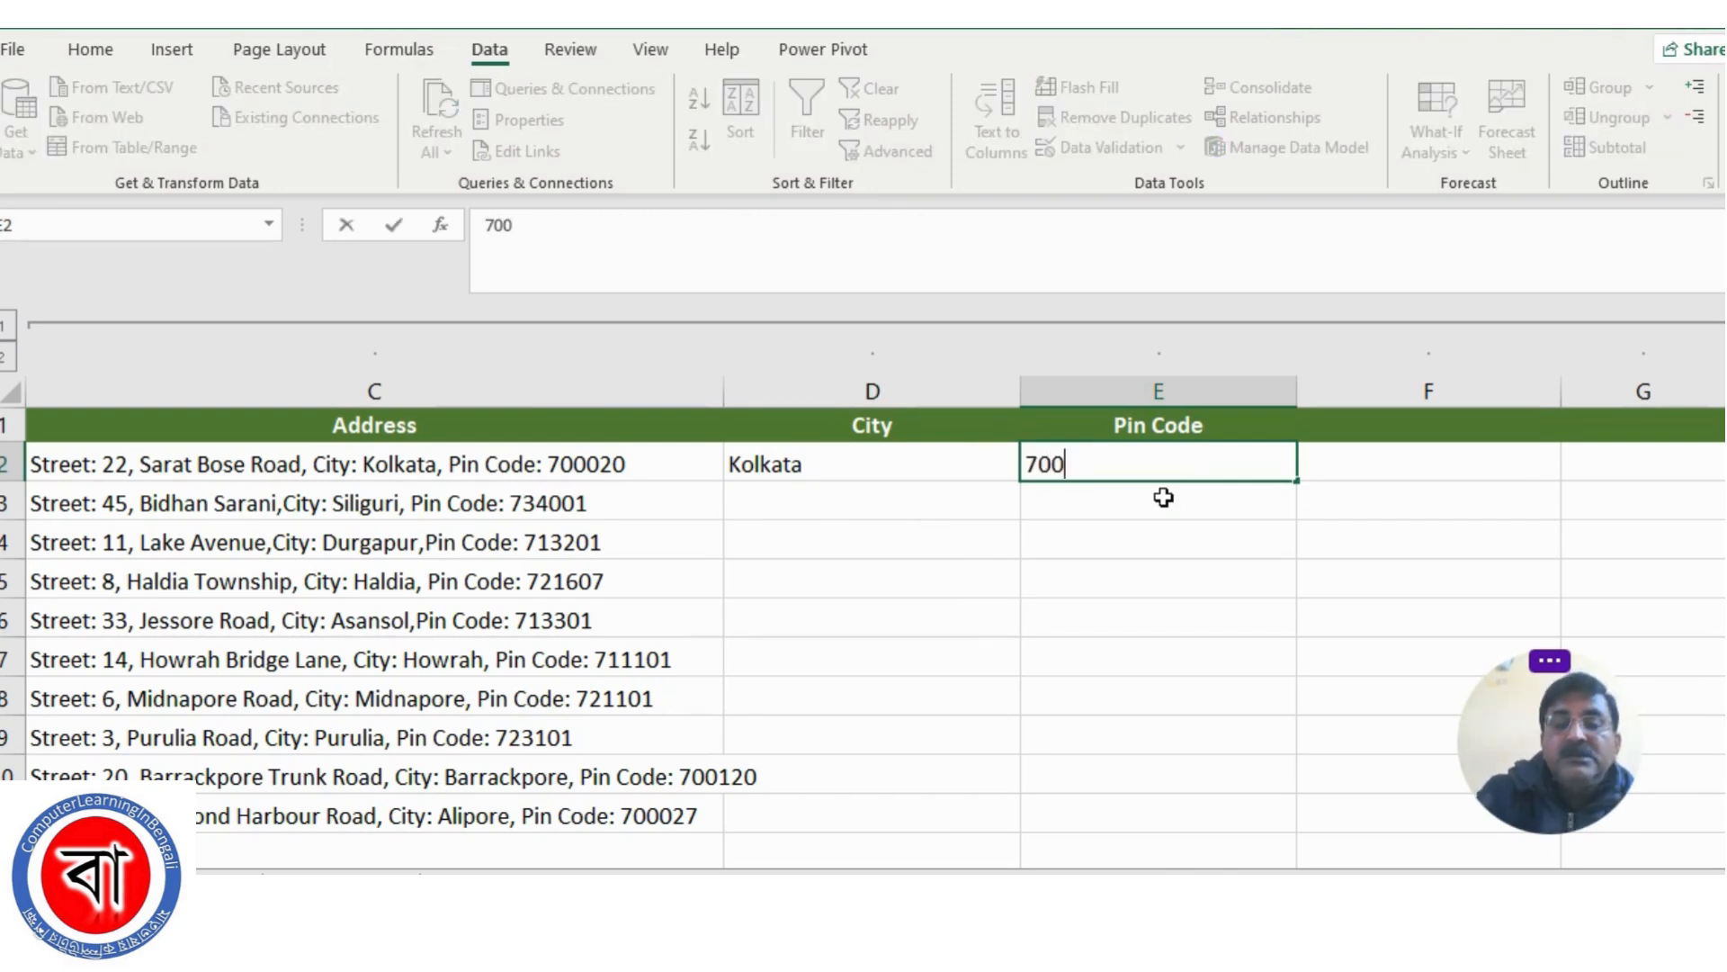
text(020)
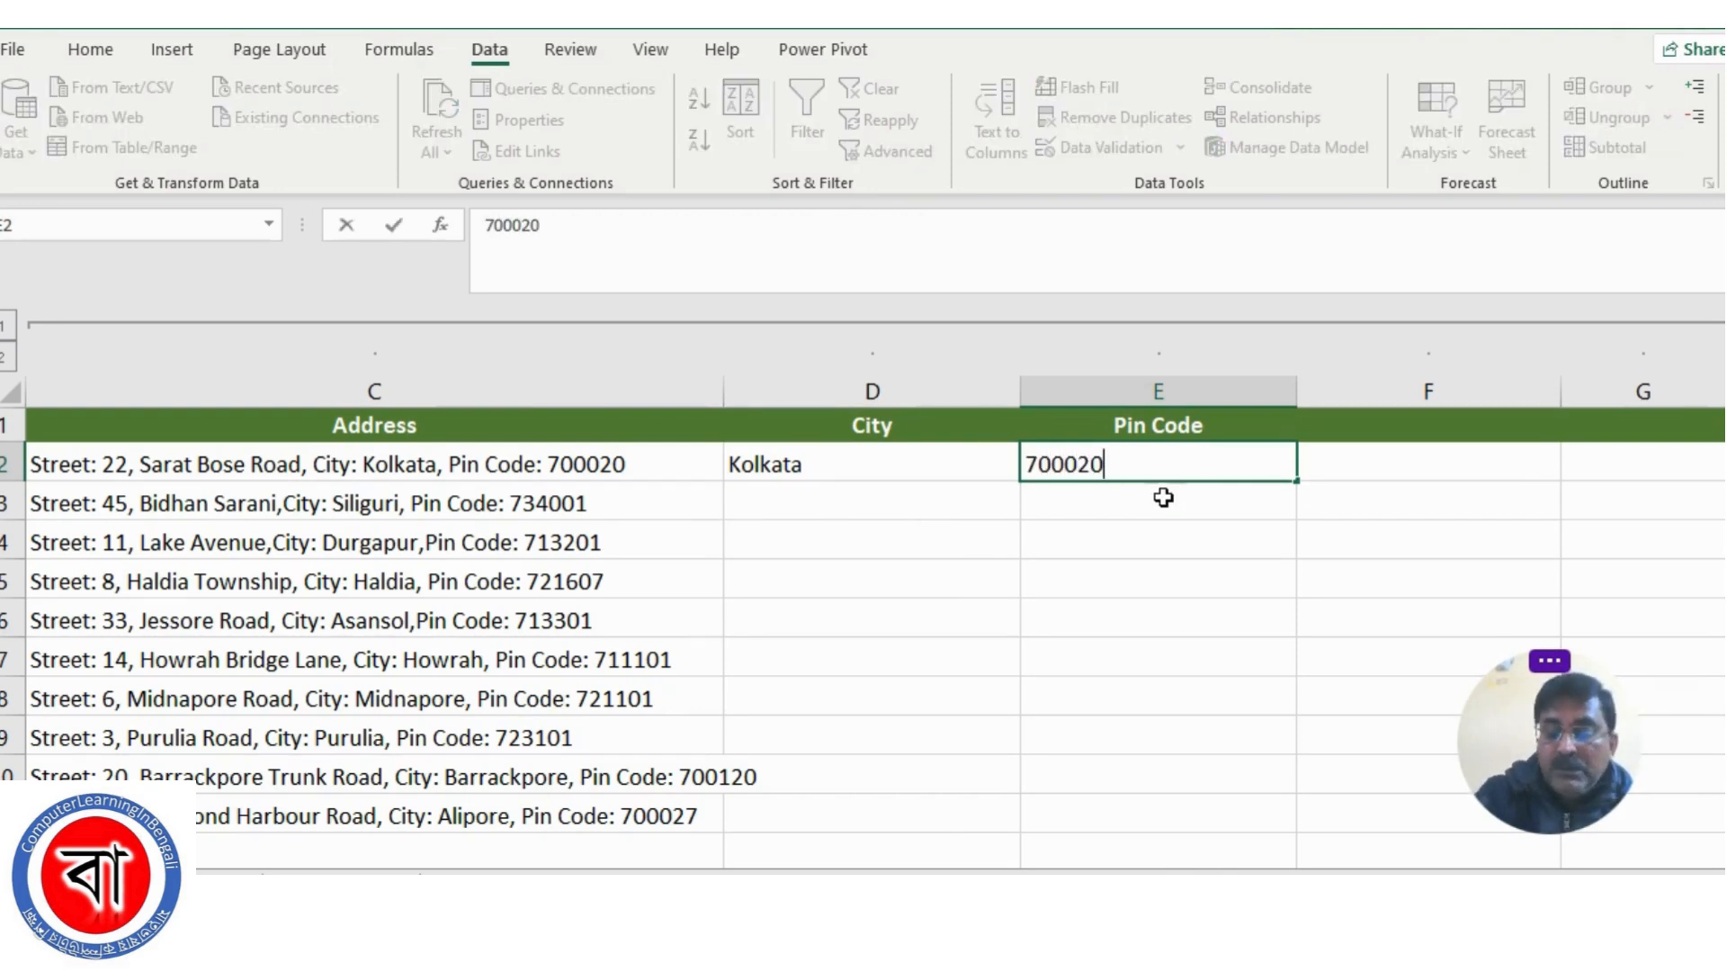
key(Return)
click(338, 503)
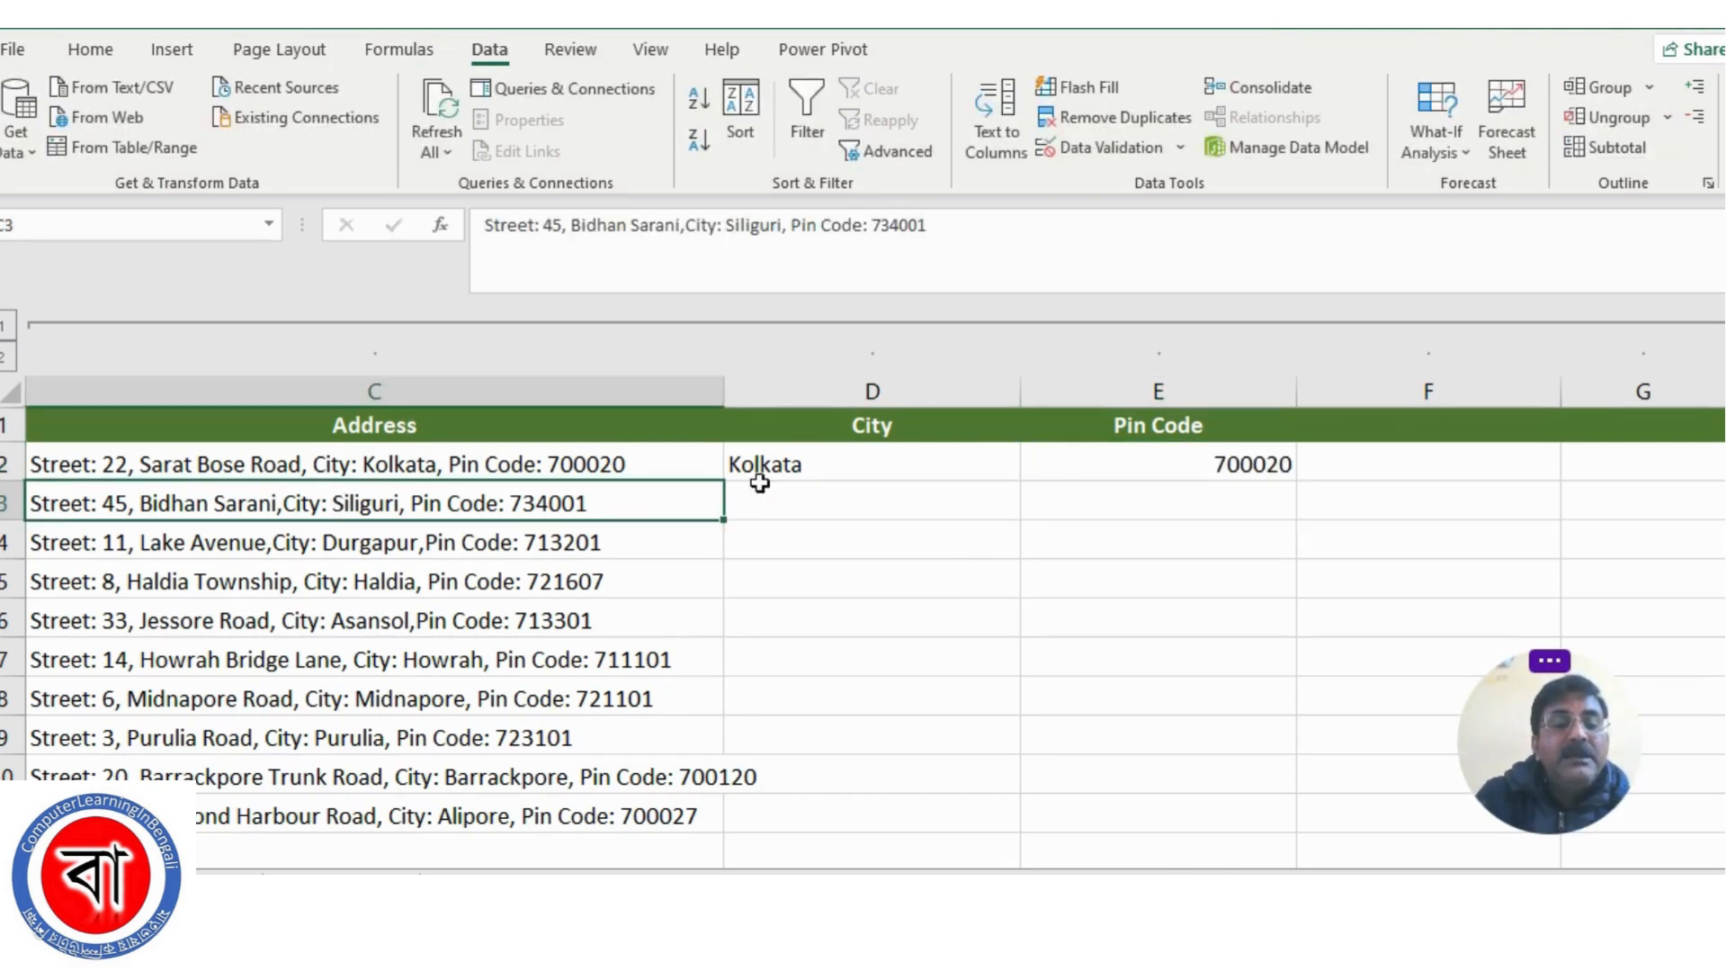
click(834, 519)
scroll(791, 679, down, 2)
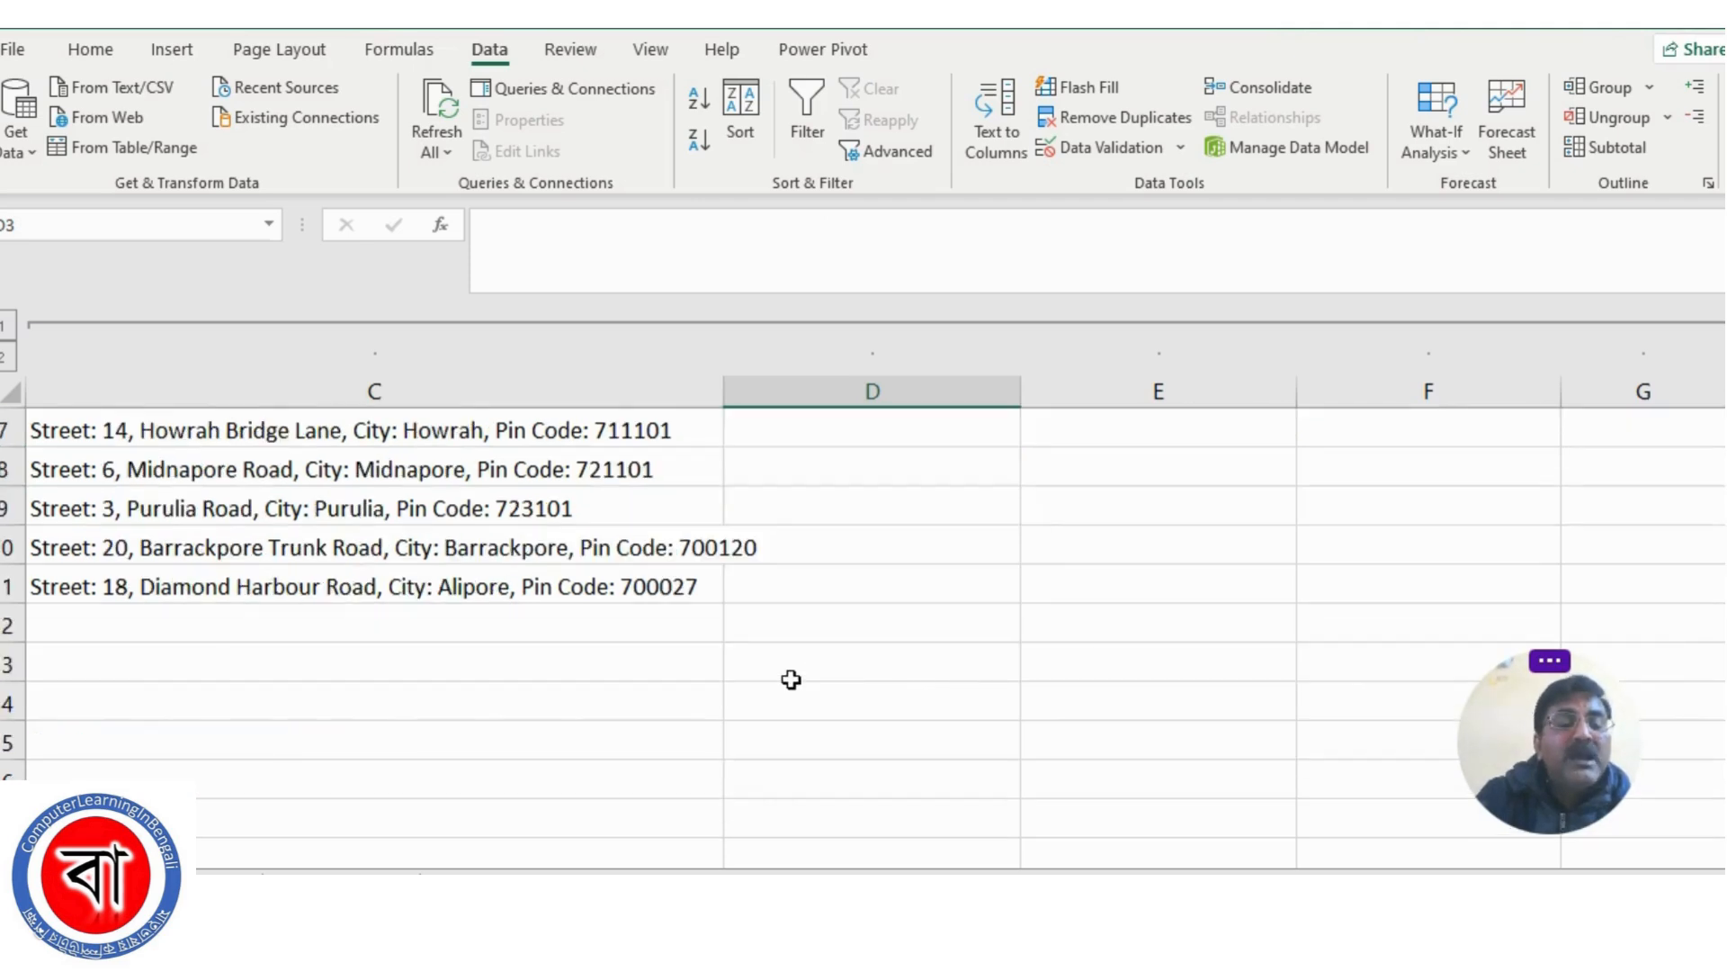
scroll(791, 679, up, 2)
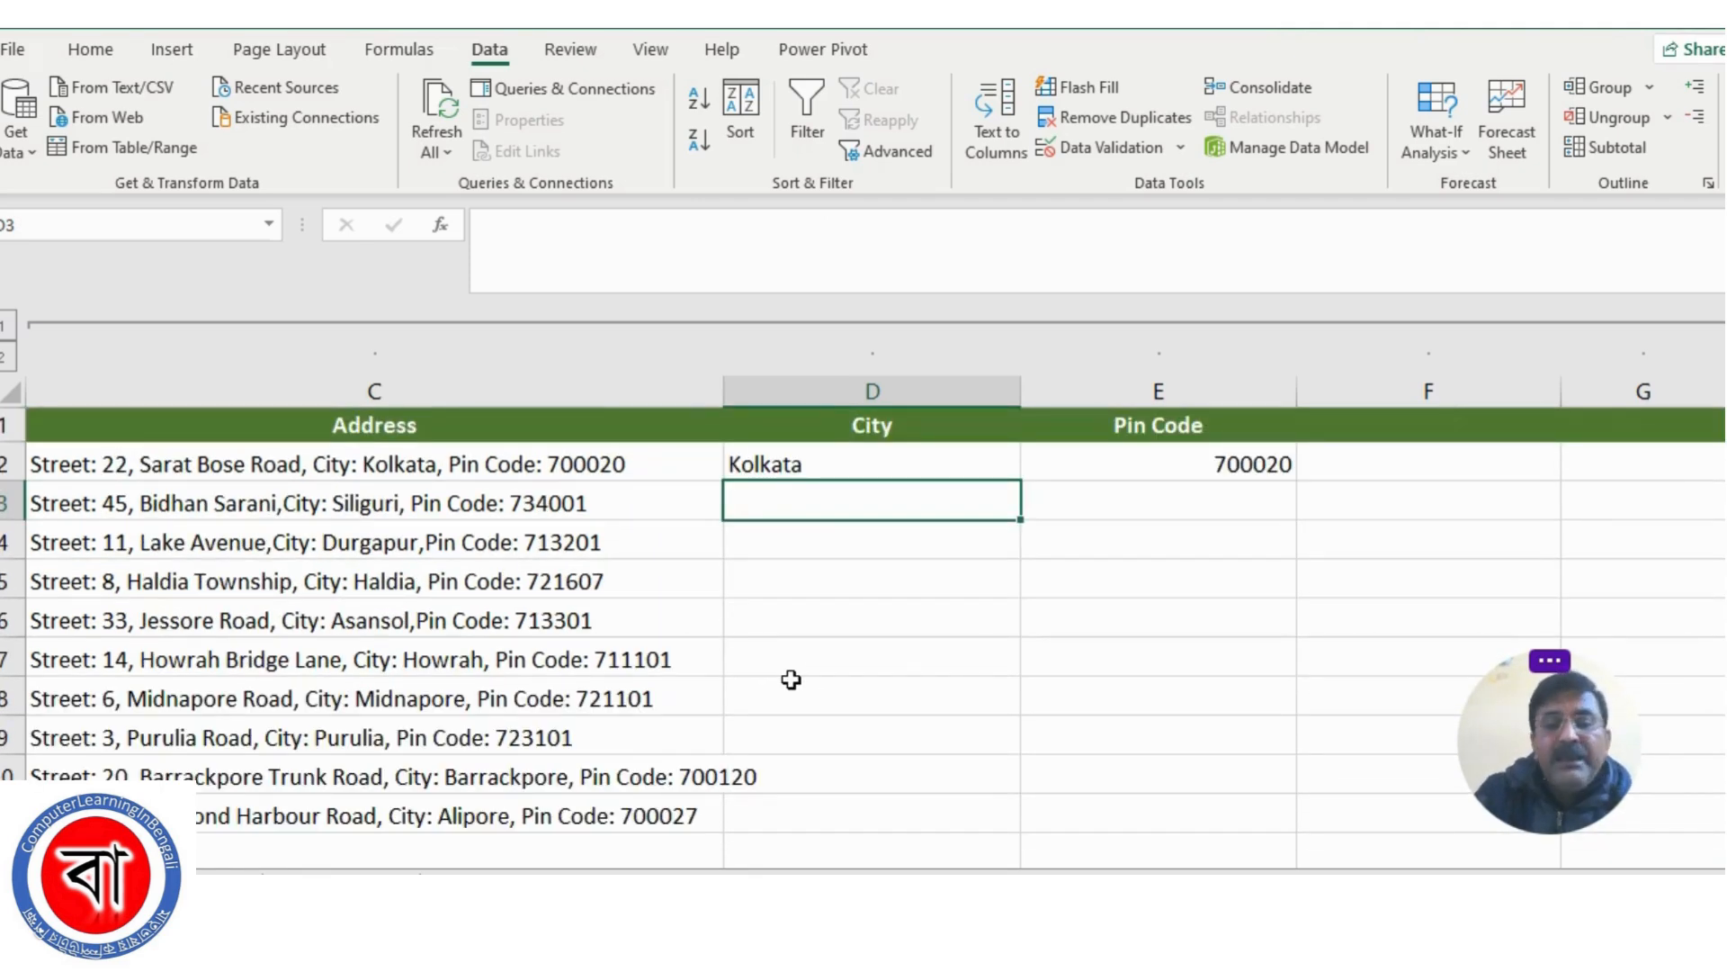
click(858, 605)
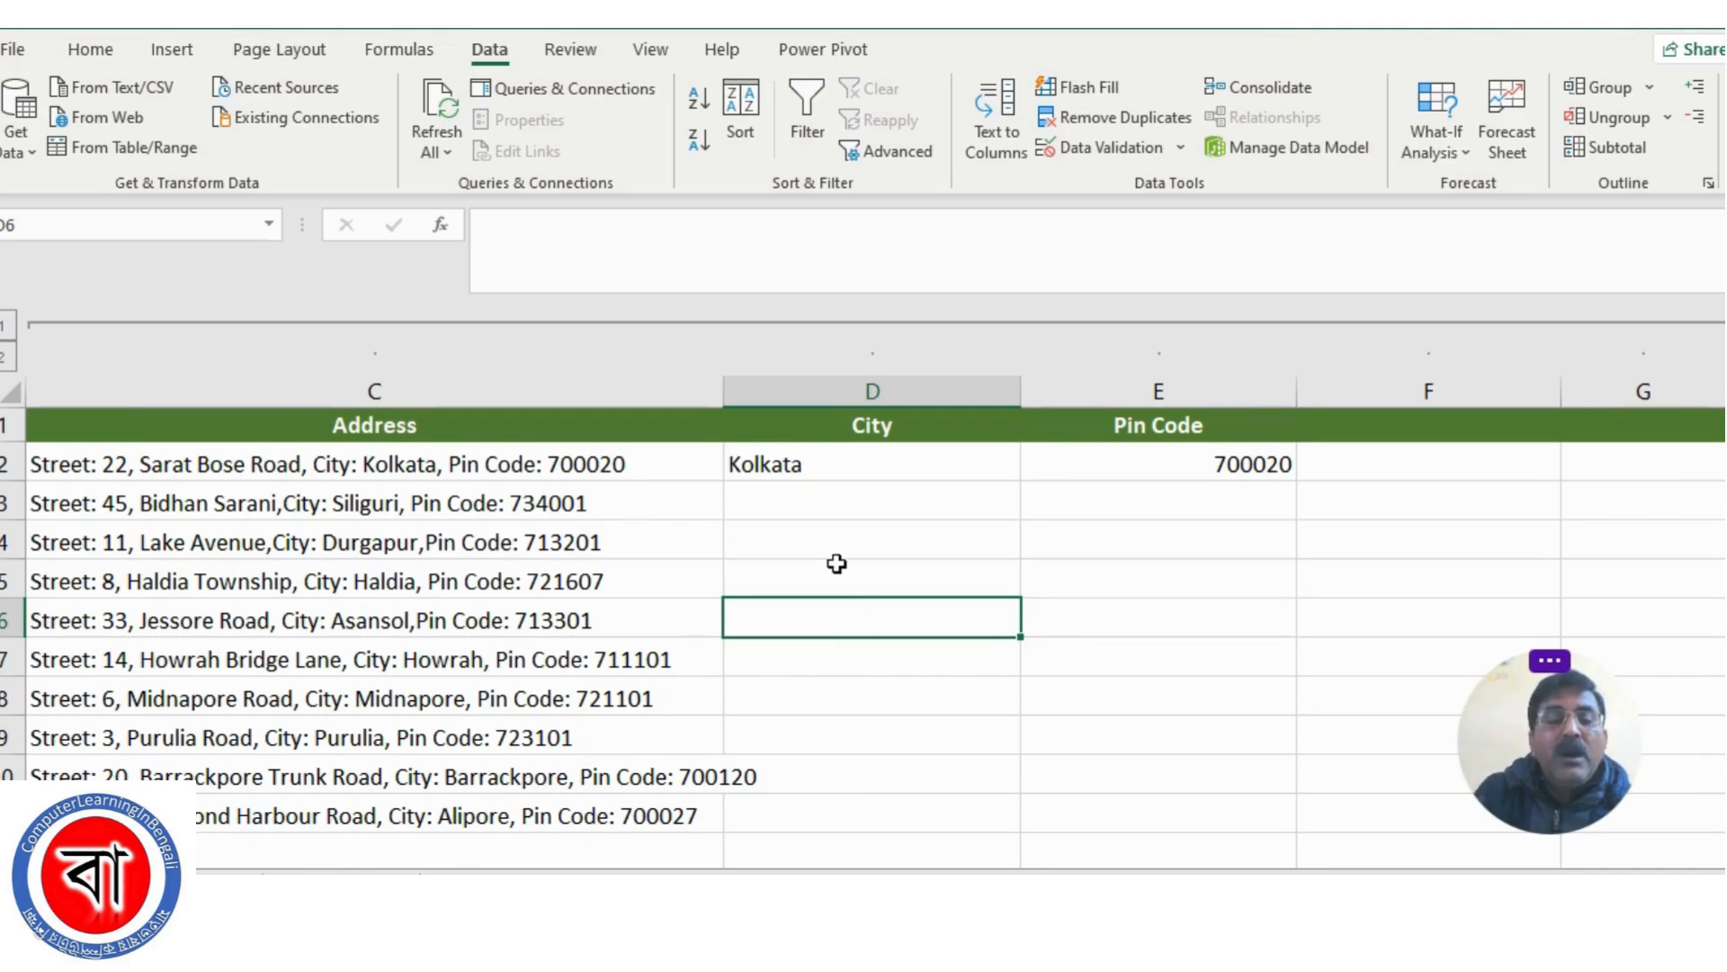
Clear the City and Pin Code entries in D2:E2
drag(783, 463, 1140, 460)
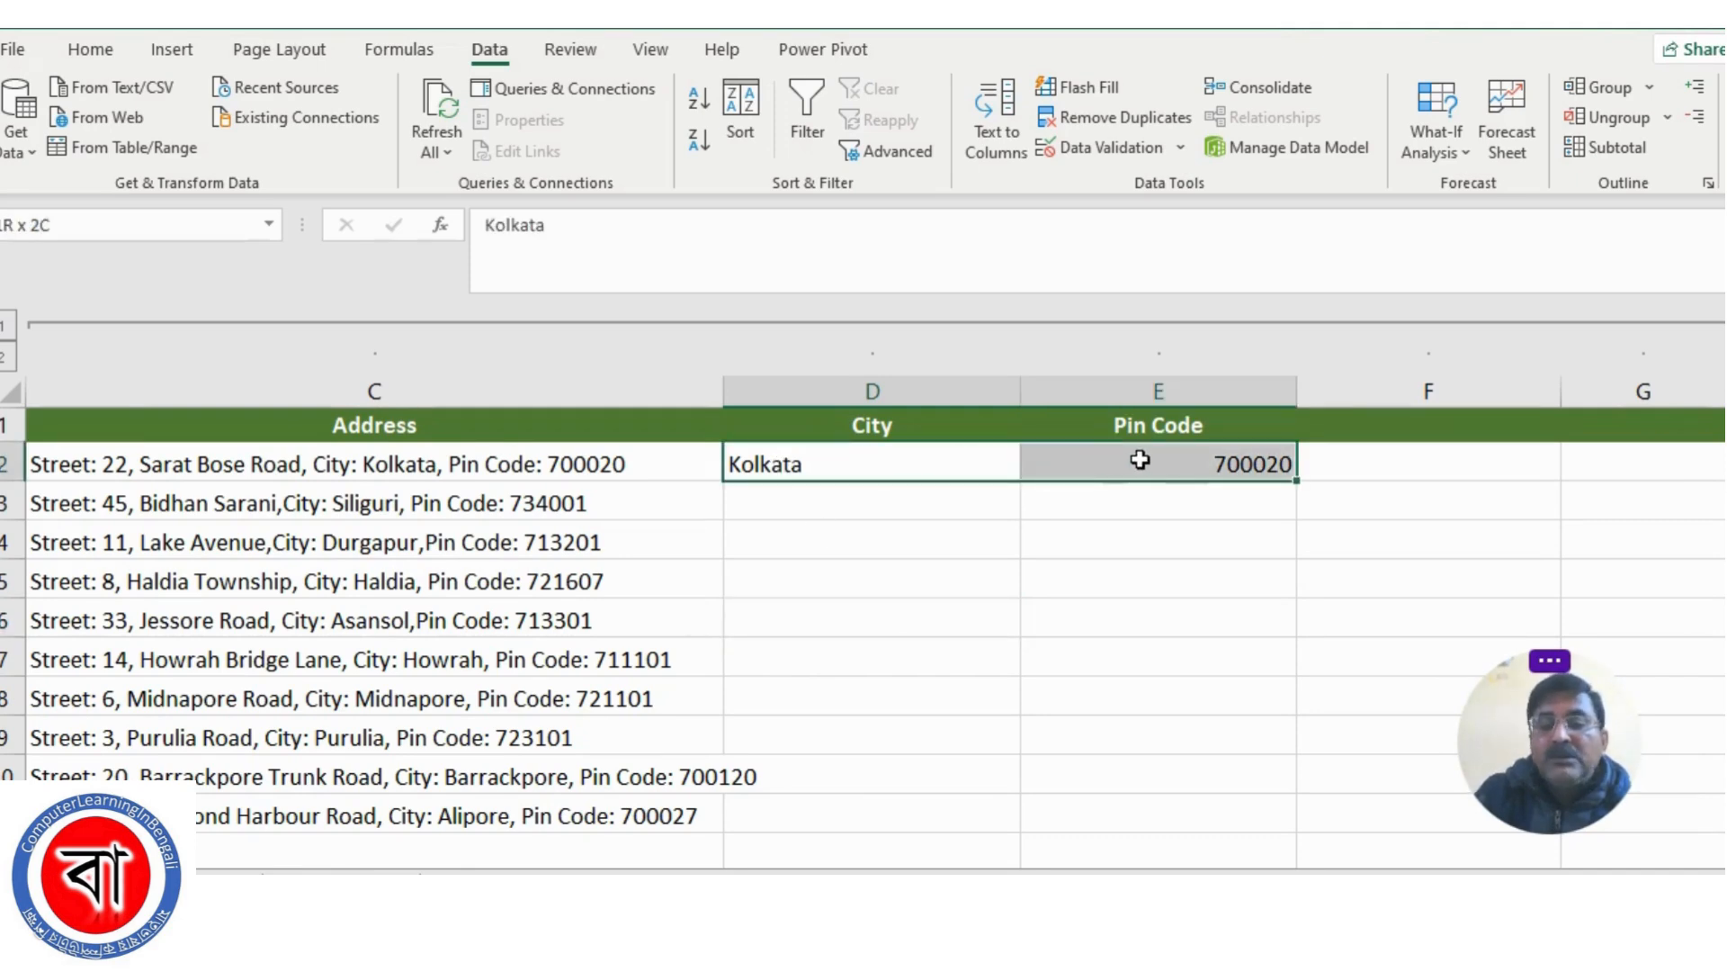
key(Delete)
drag(961, 643, 956, 631)
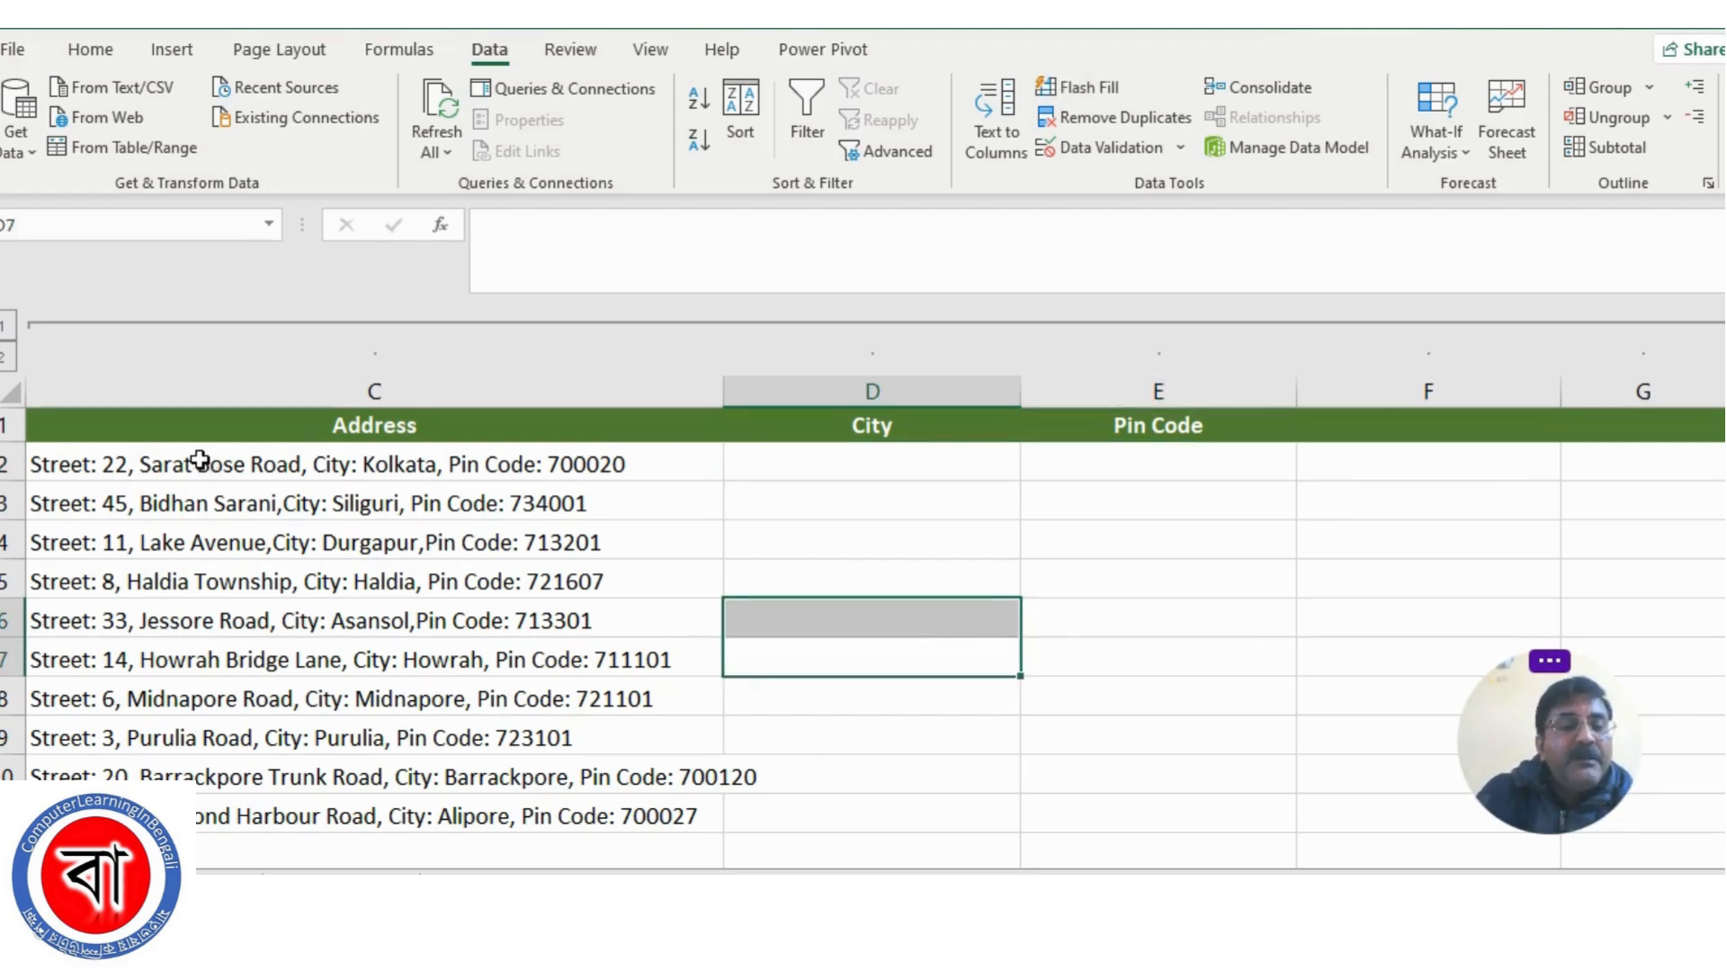
drag(205, 465, 201, 803)
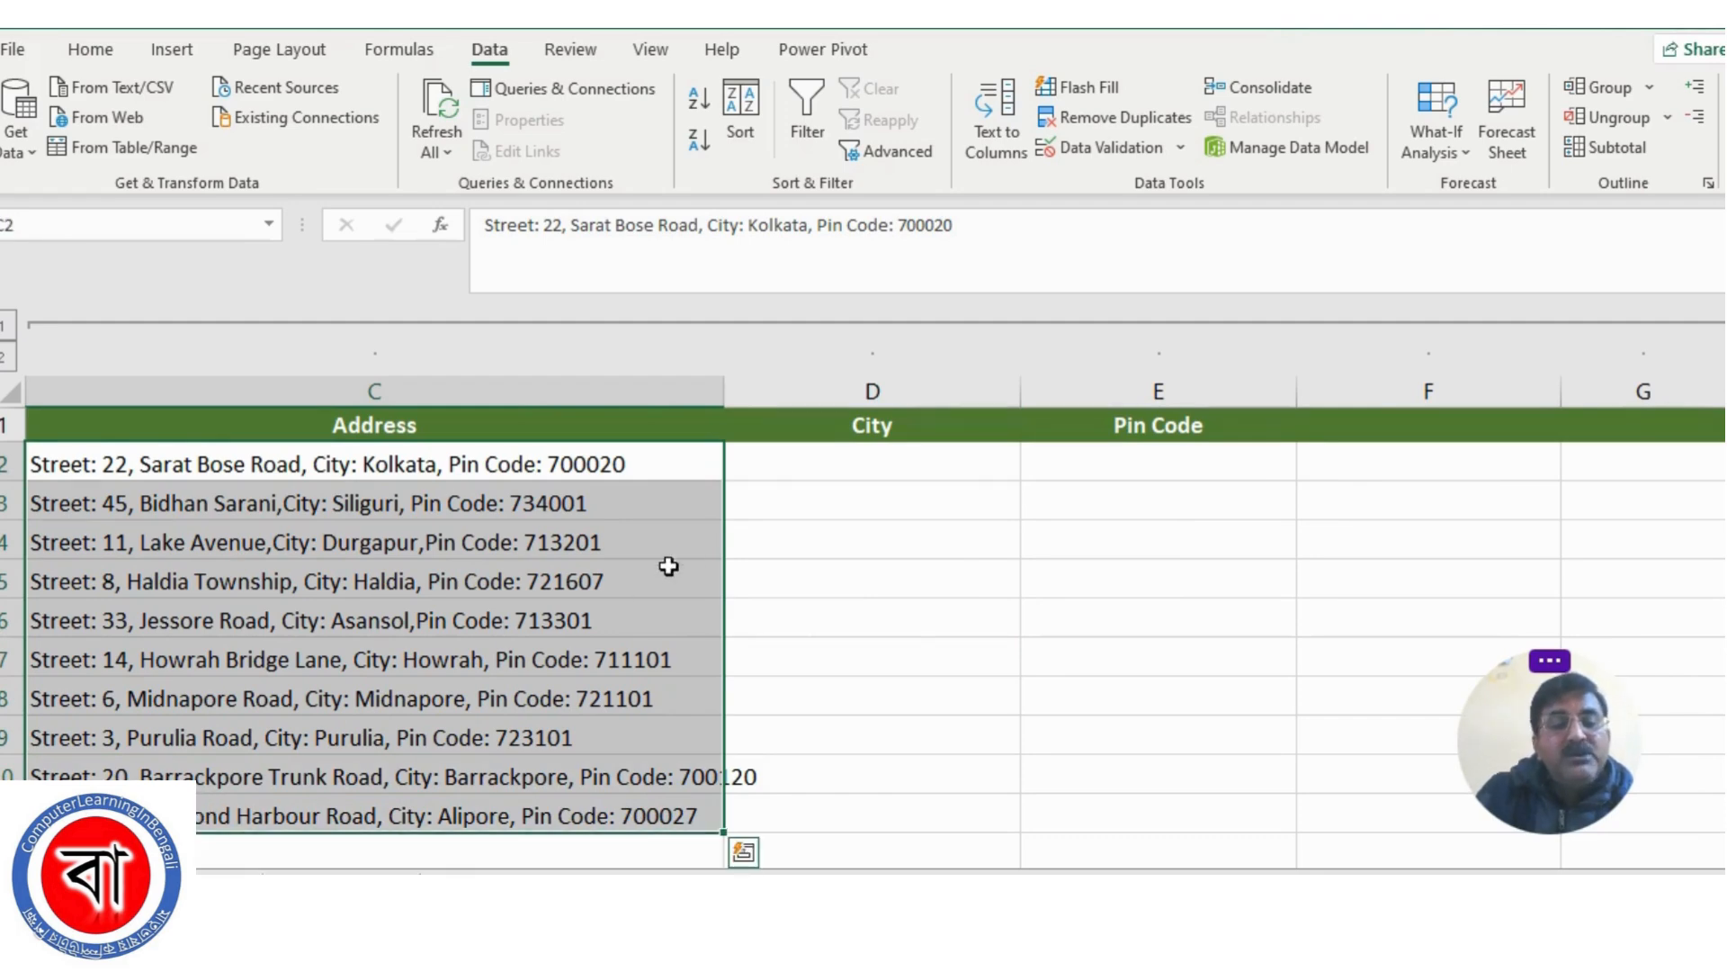
click(778, 529)
scroll(775, 575, down, 5)
scroll(774, 575, up, 5)
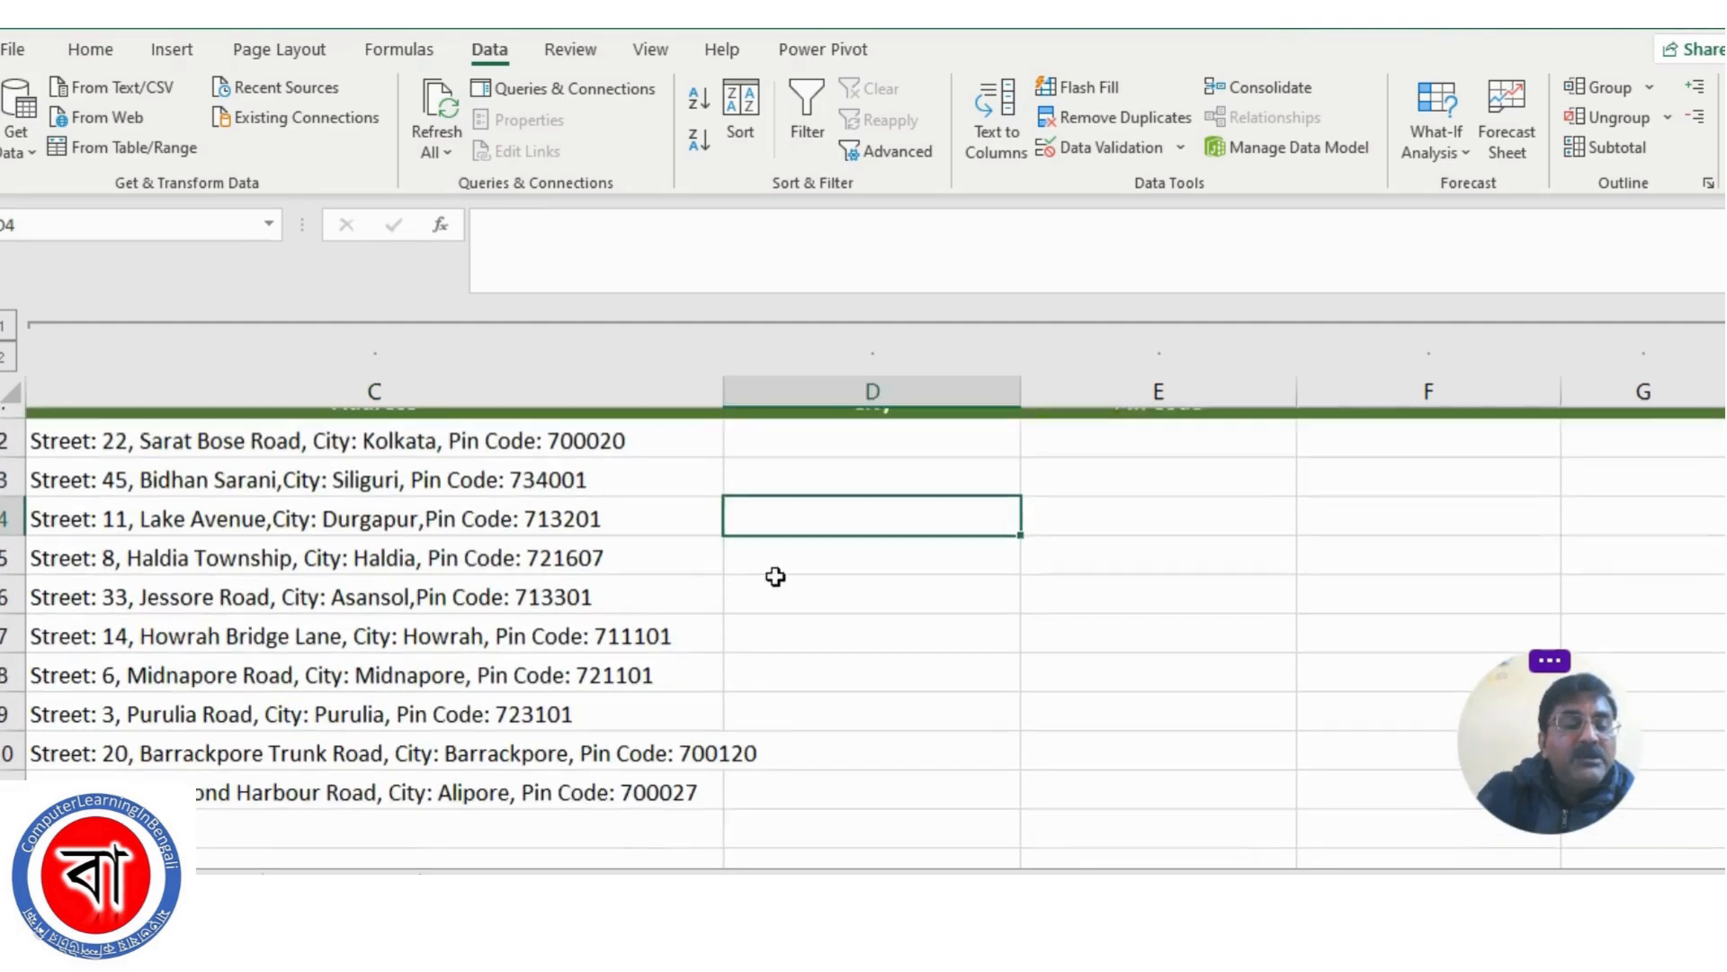
Start Text to Columns on the addresses in C2:C11 and choose Delimited as the data type
click(231, 457)
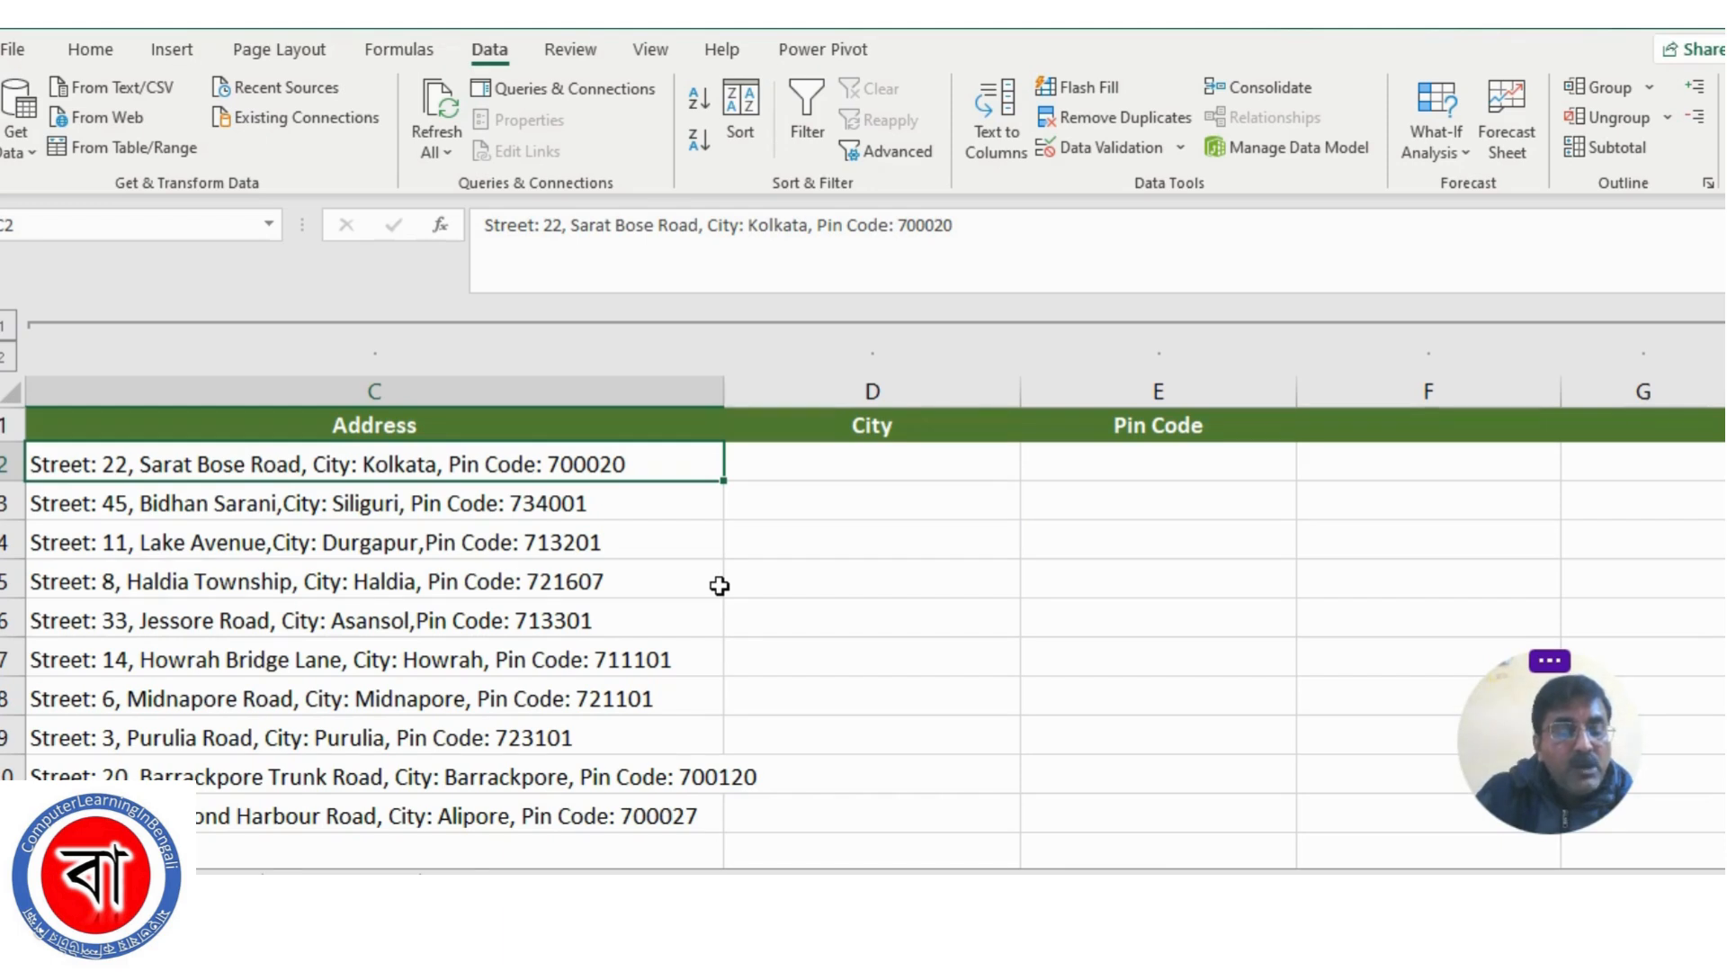
key(ctrl+shift+Down)
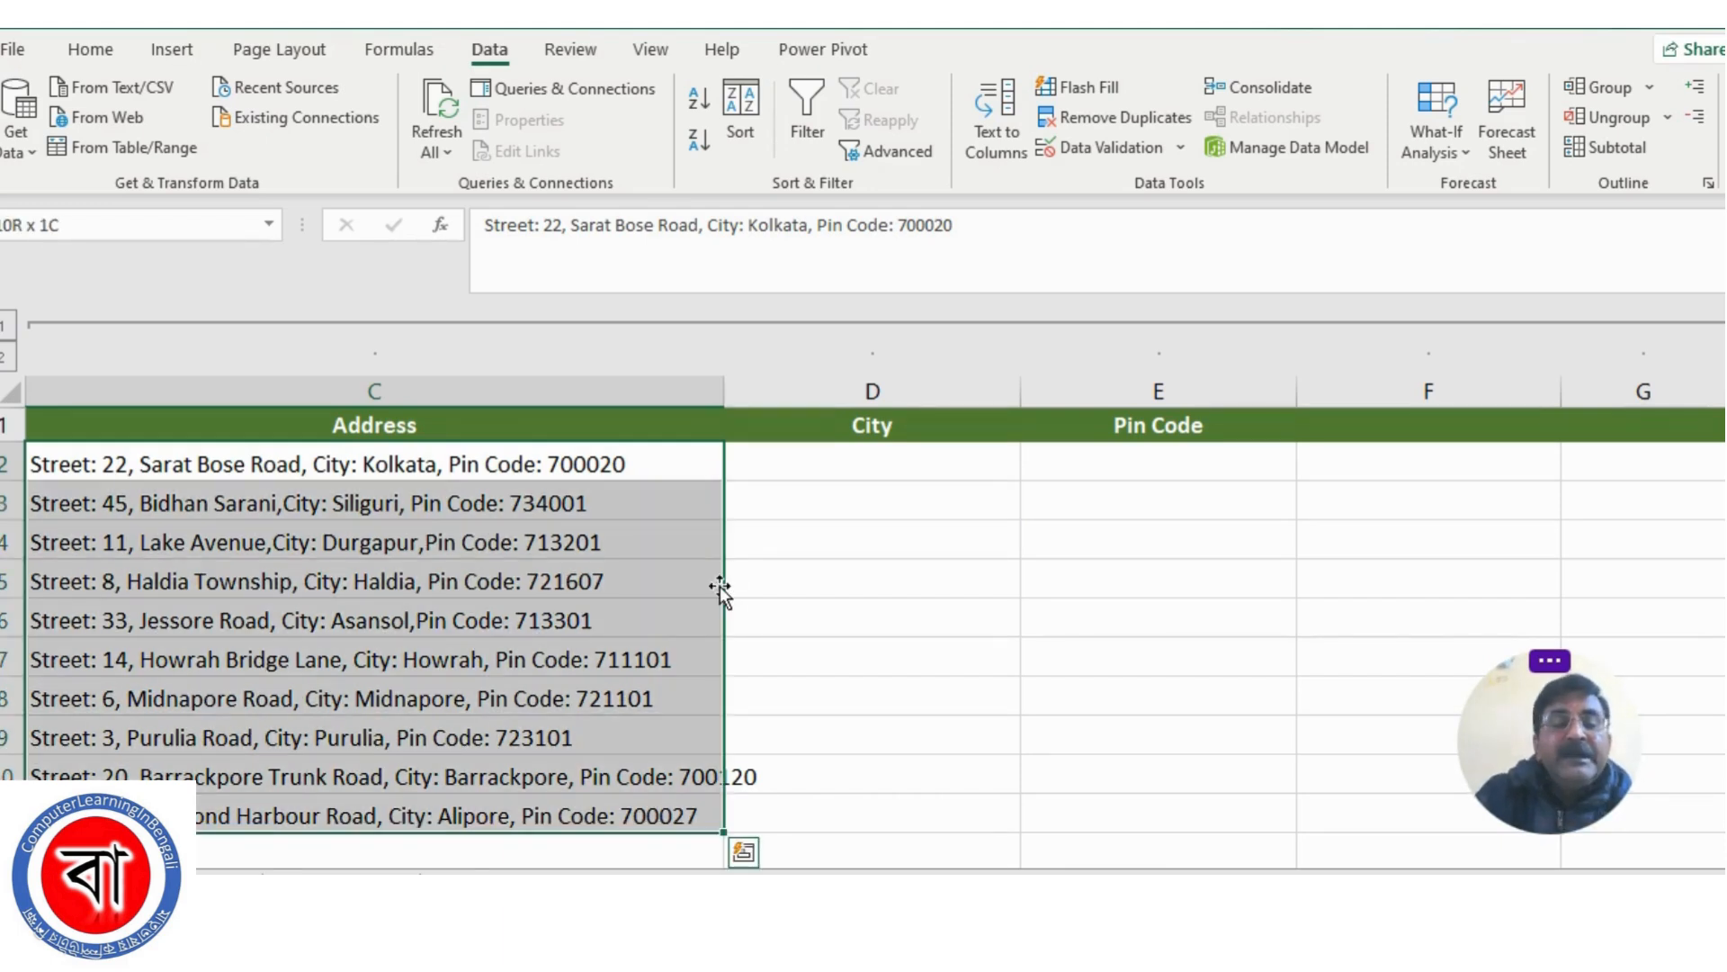
click(495, 56)
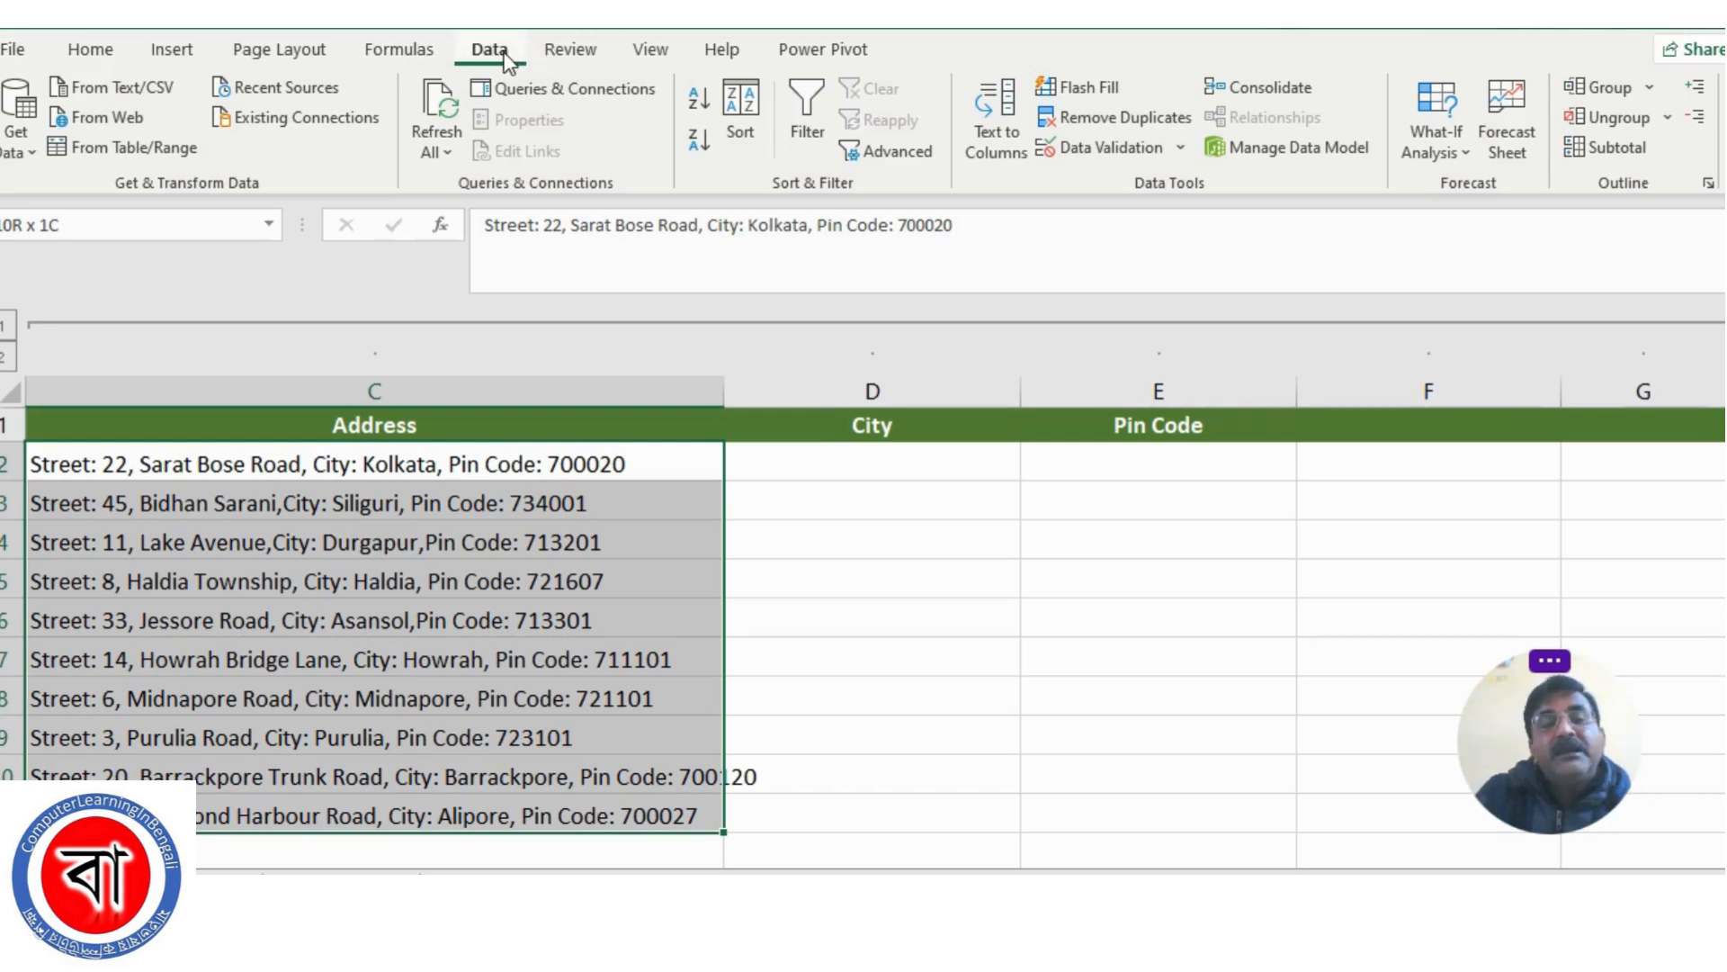
click(1008, 134)
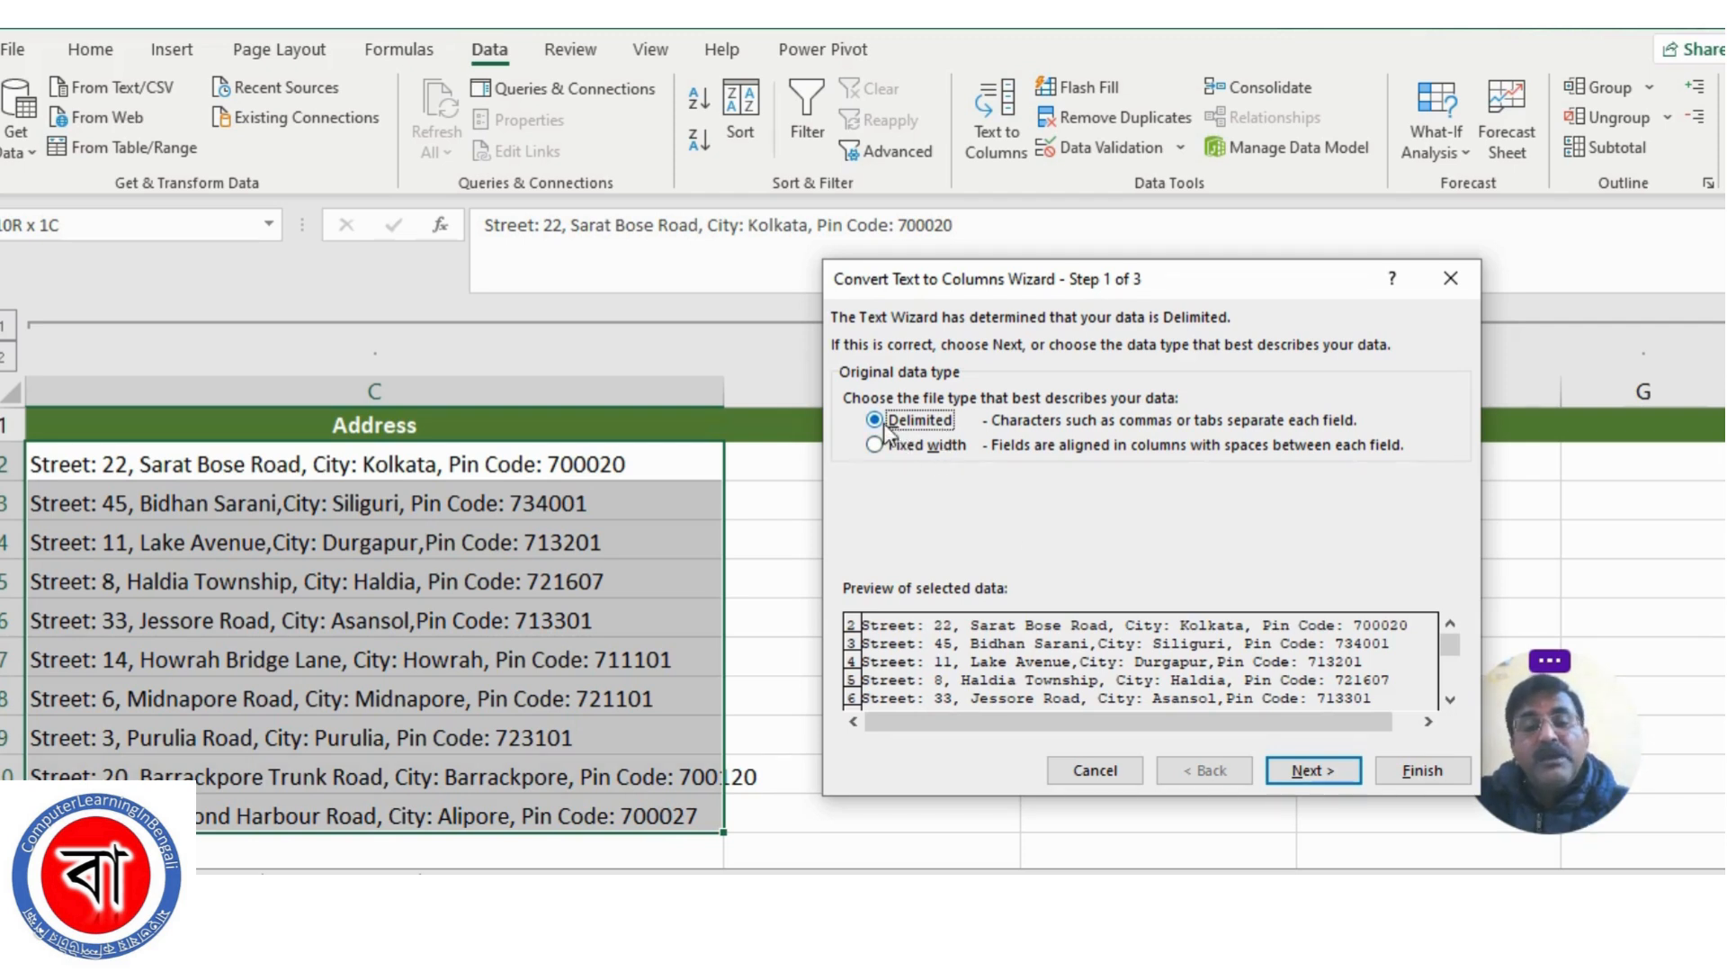
click(1310, 770)
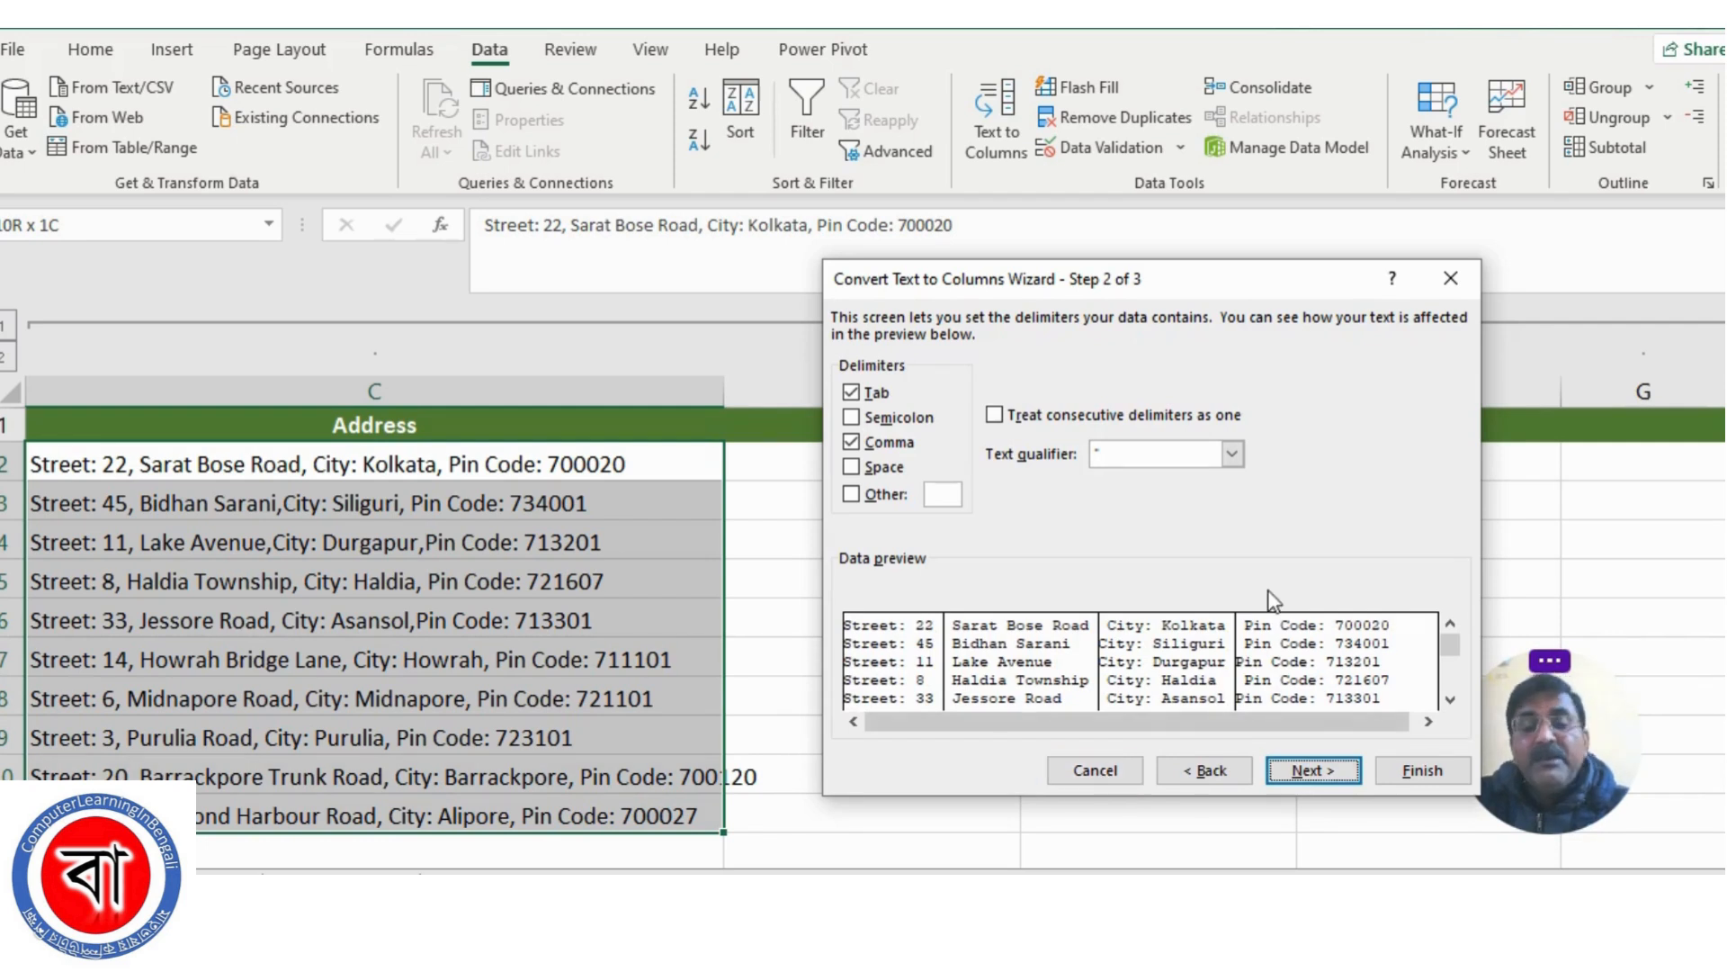
Try switching the Comma, Tab and Semicolon delimiters on and off, ending with only Tab and Comma enabled
click(851, 441)
click(851, 392)
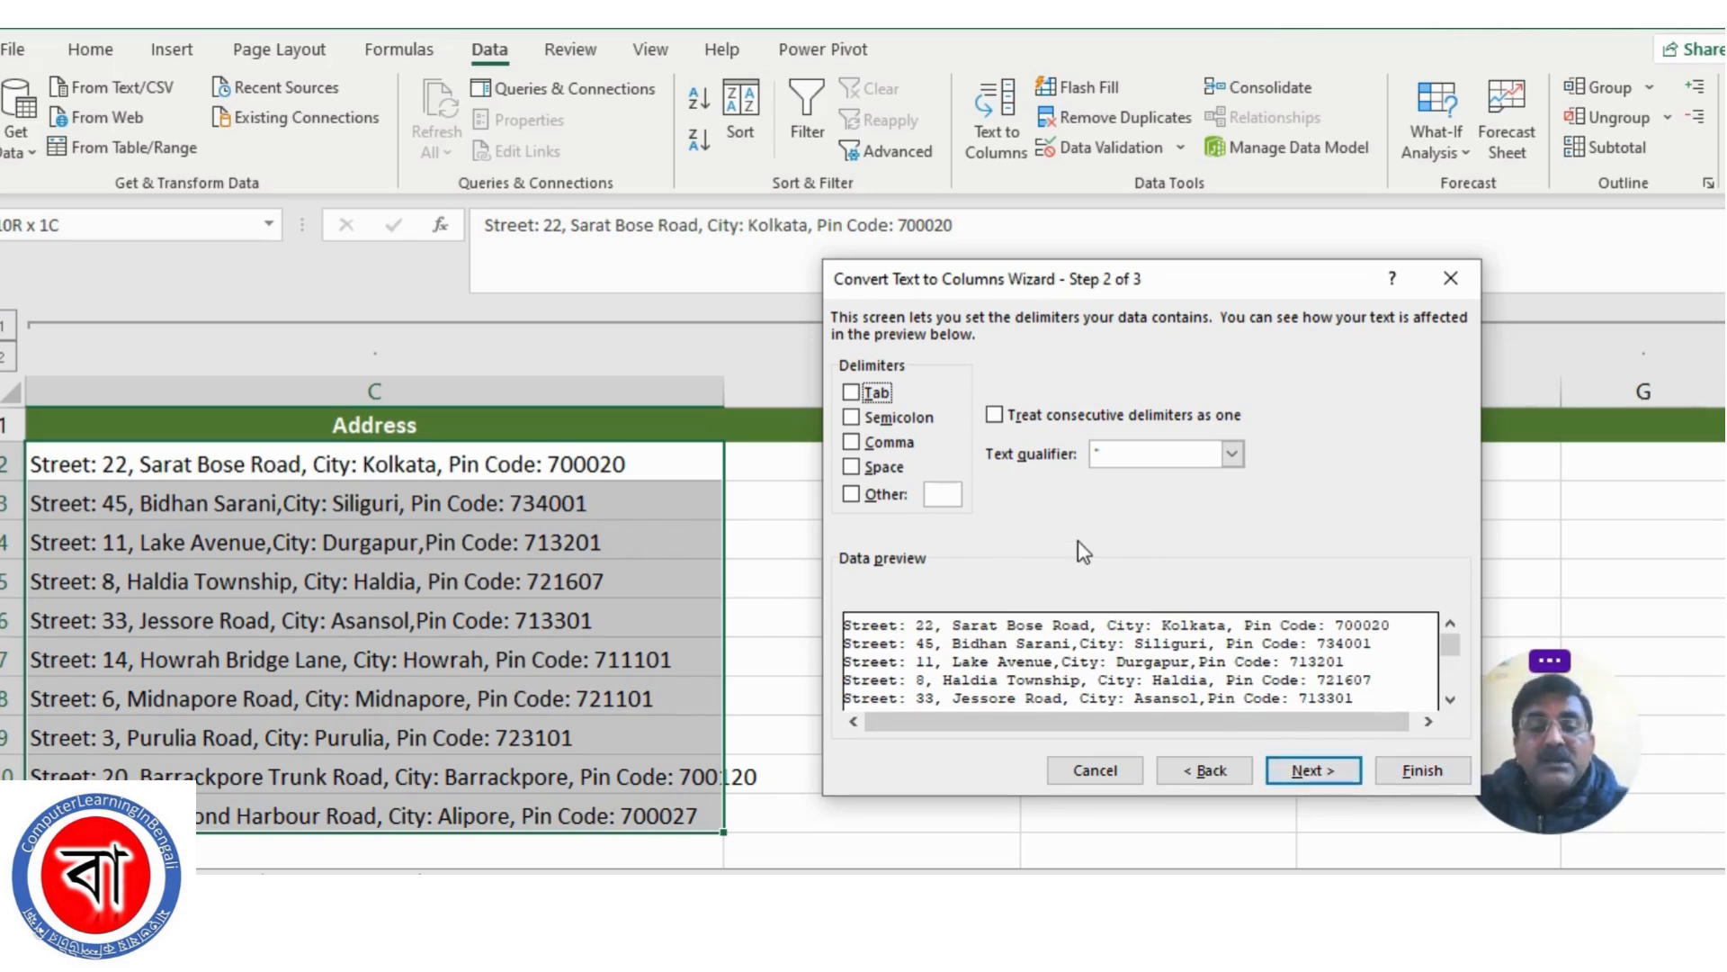
click(851, 392)
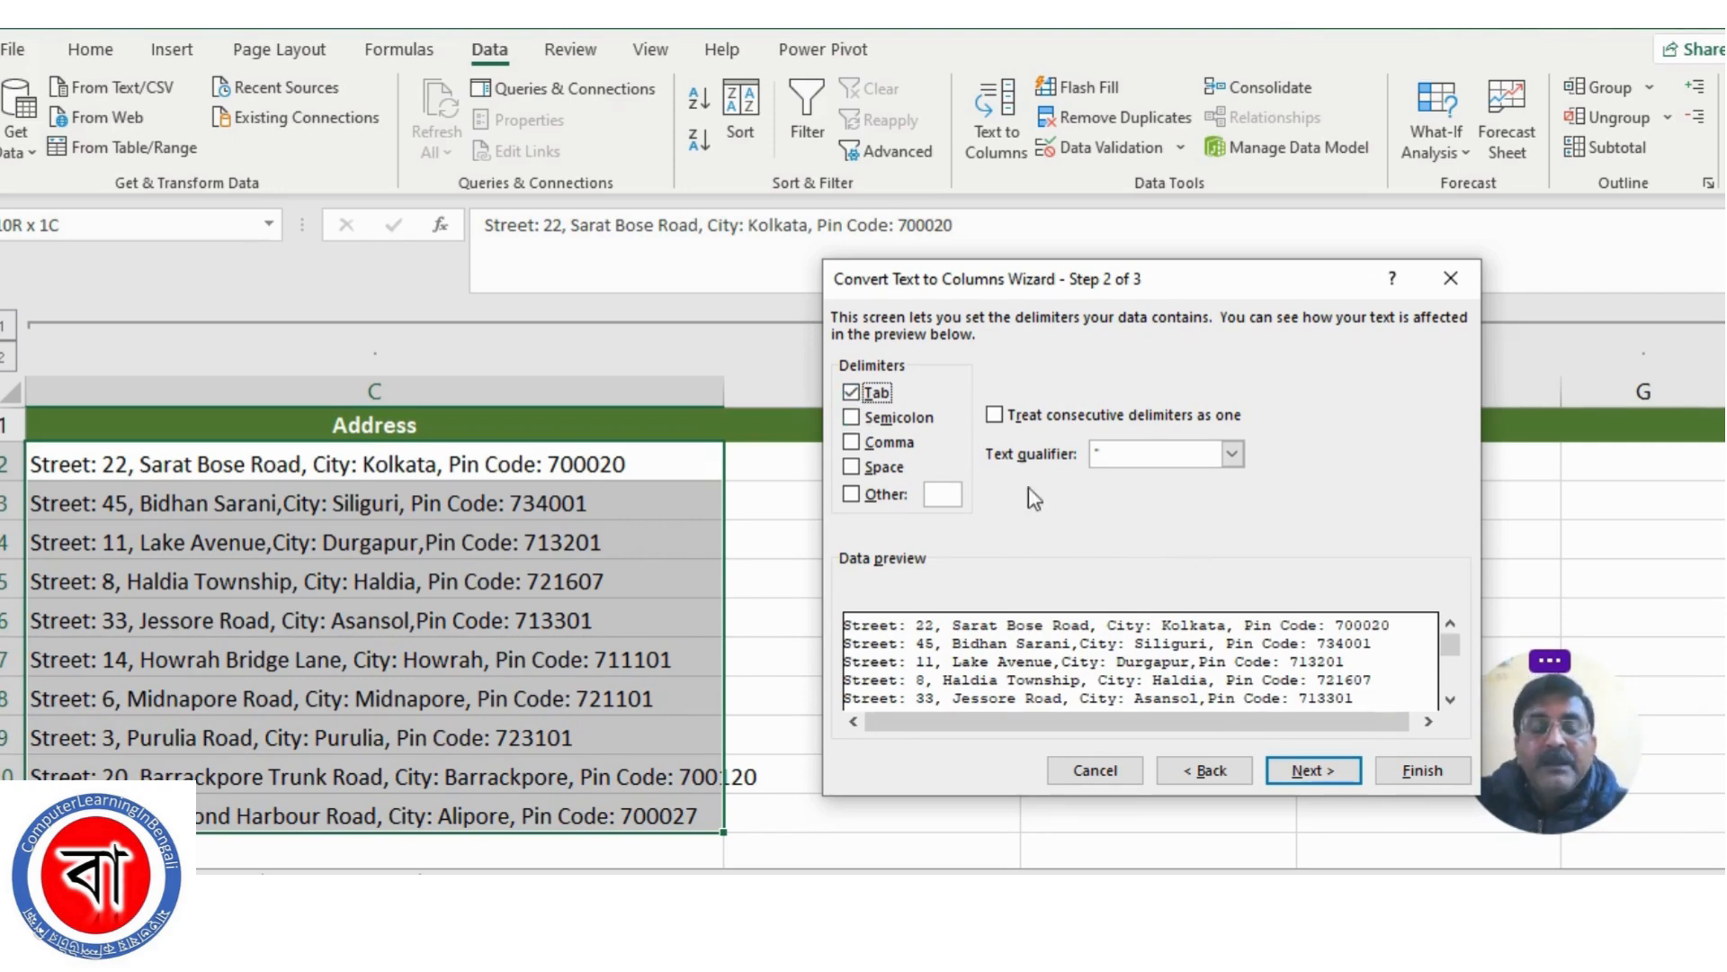
click(851, 418)
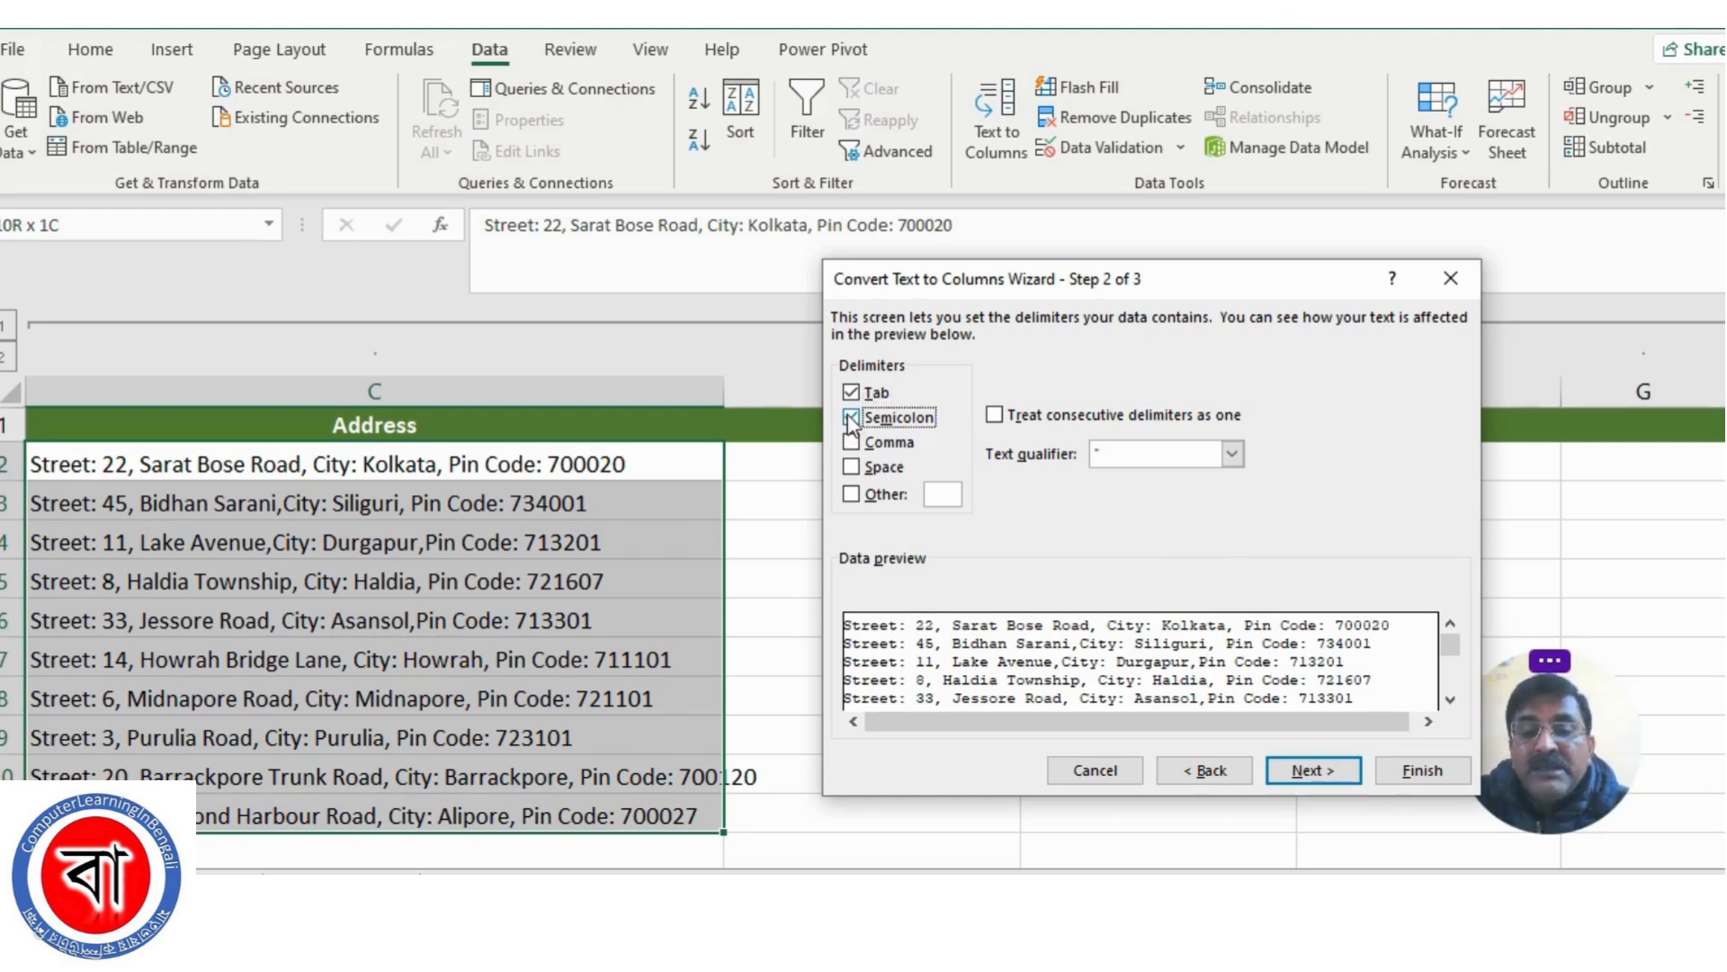
click(851, 418)
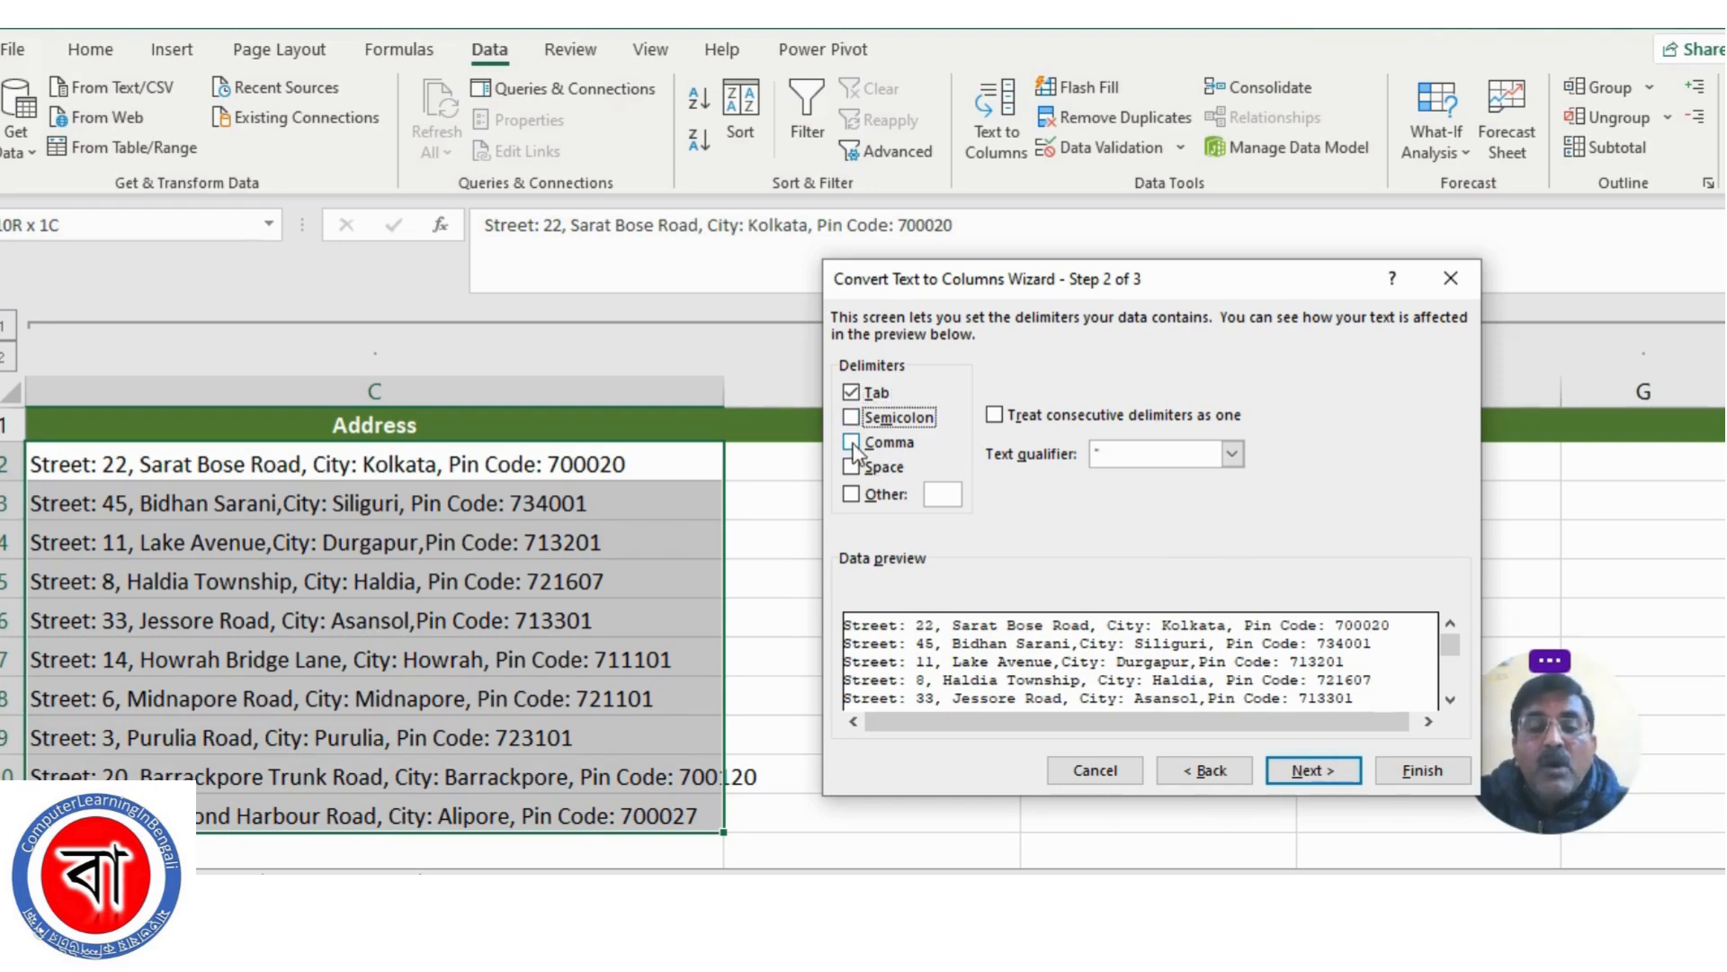
click(851, 442)
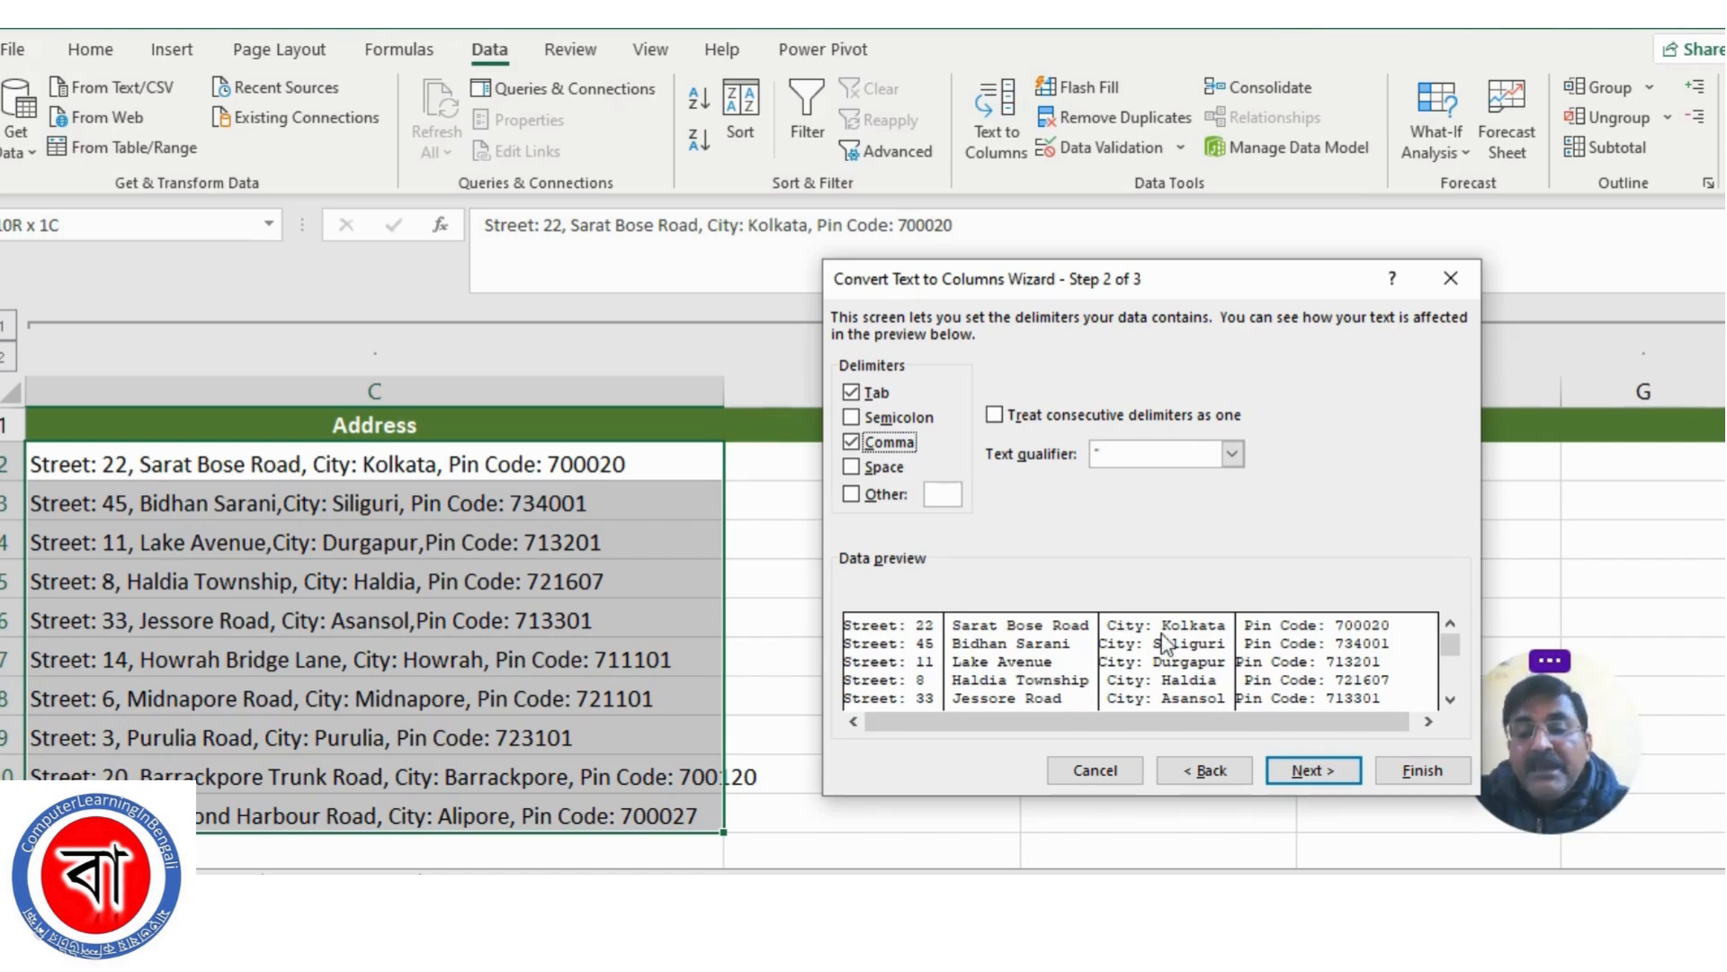
Try Space as an additional delimiter, check the split across the data preview, and turn Space off again
click(852, 467)
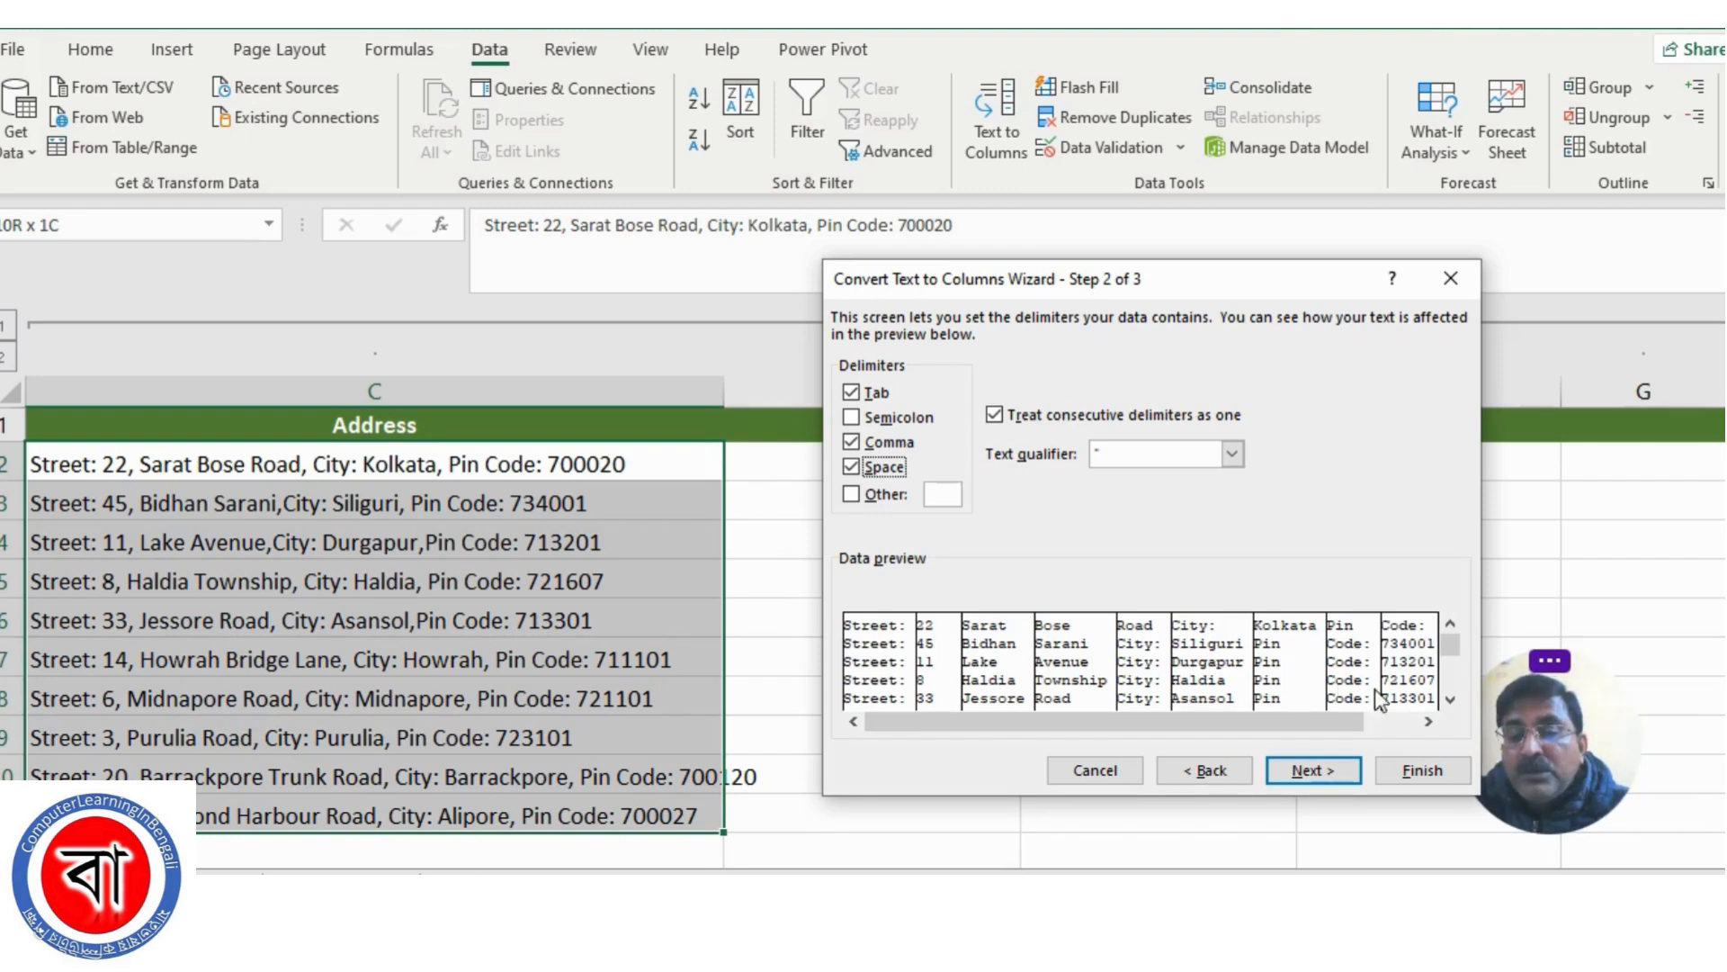
click(1428, 722)
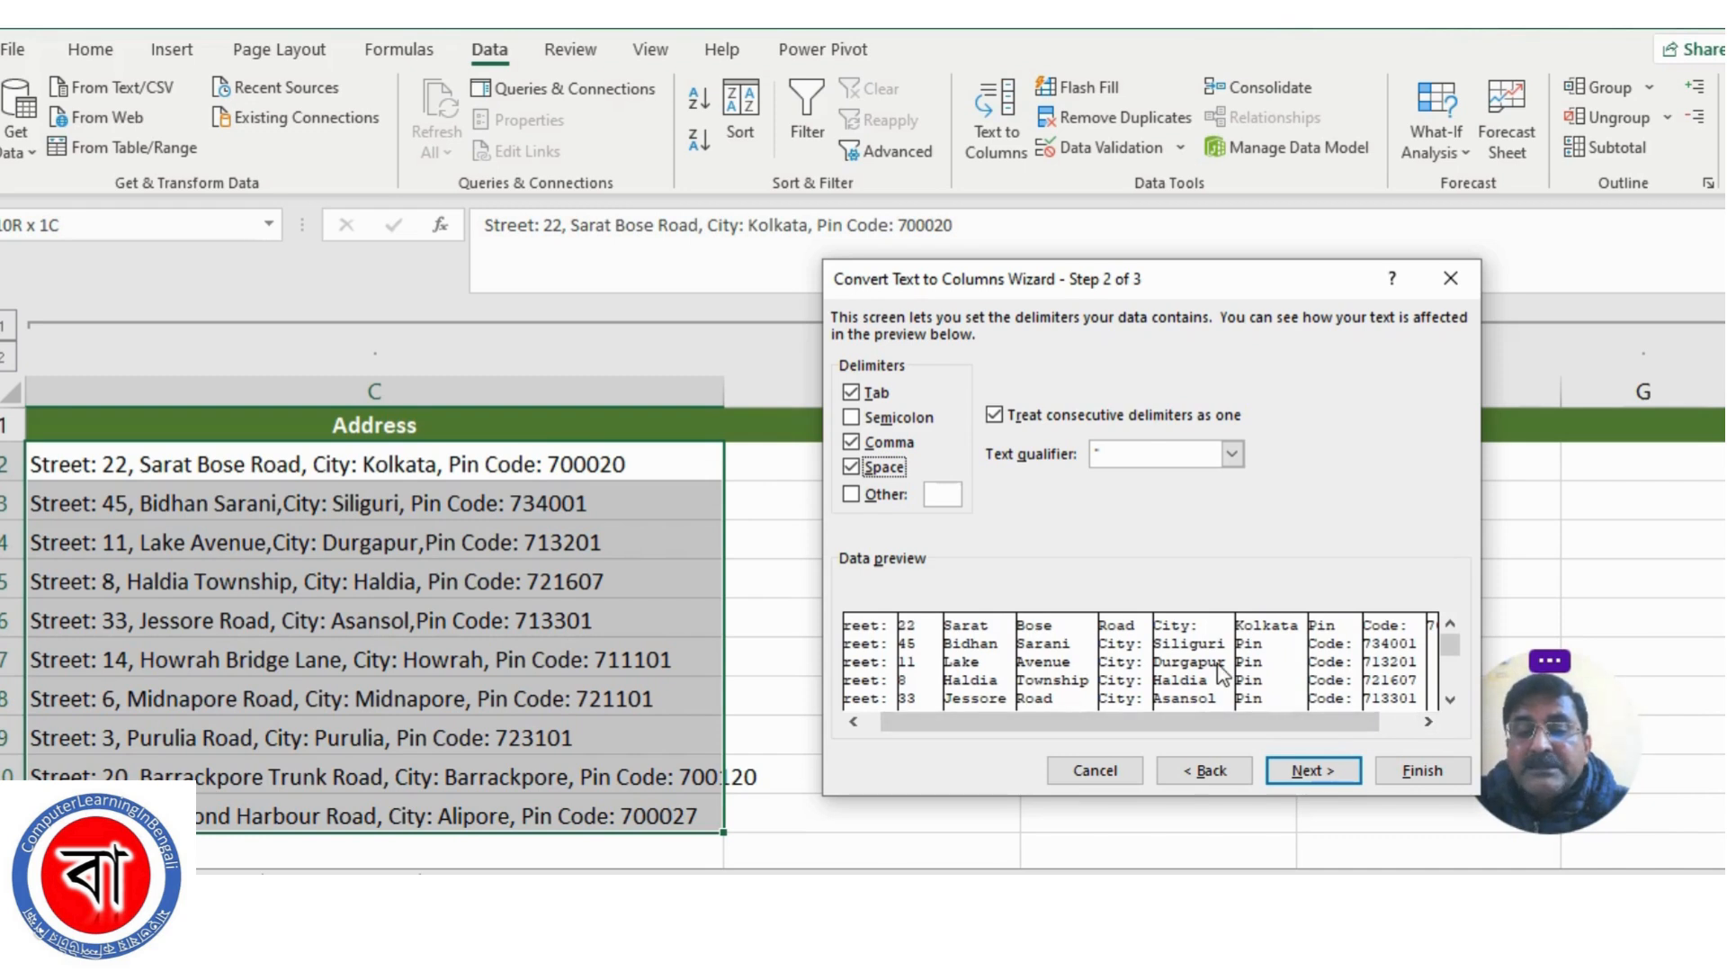
click(853, 722)
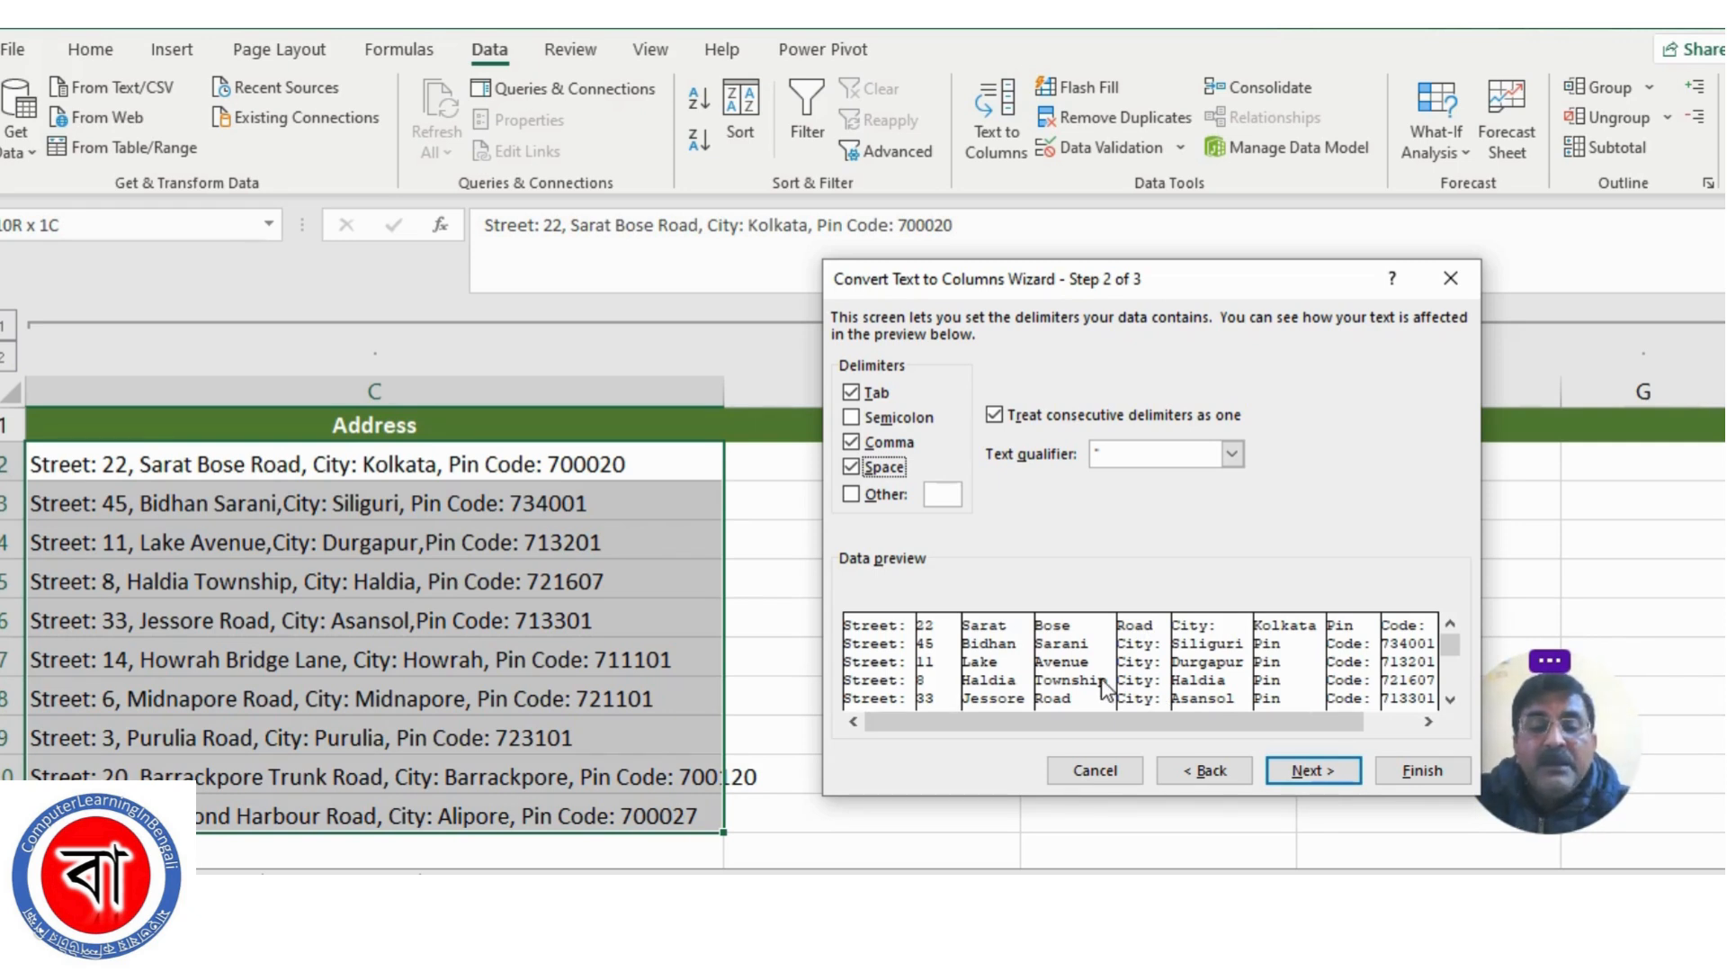
click(852, 467)
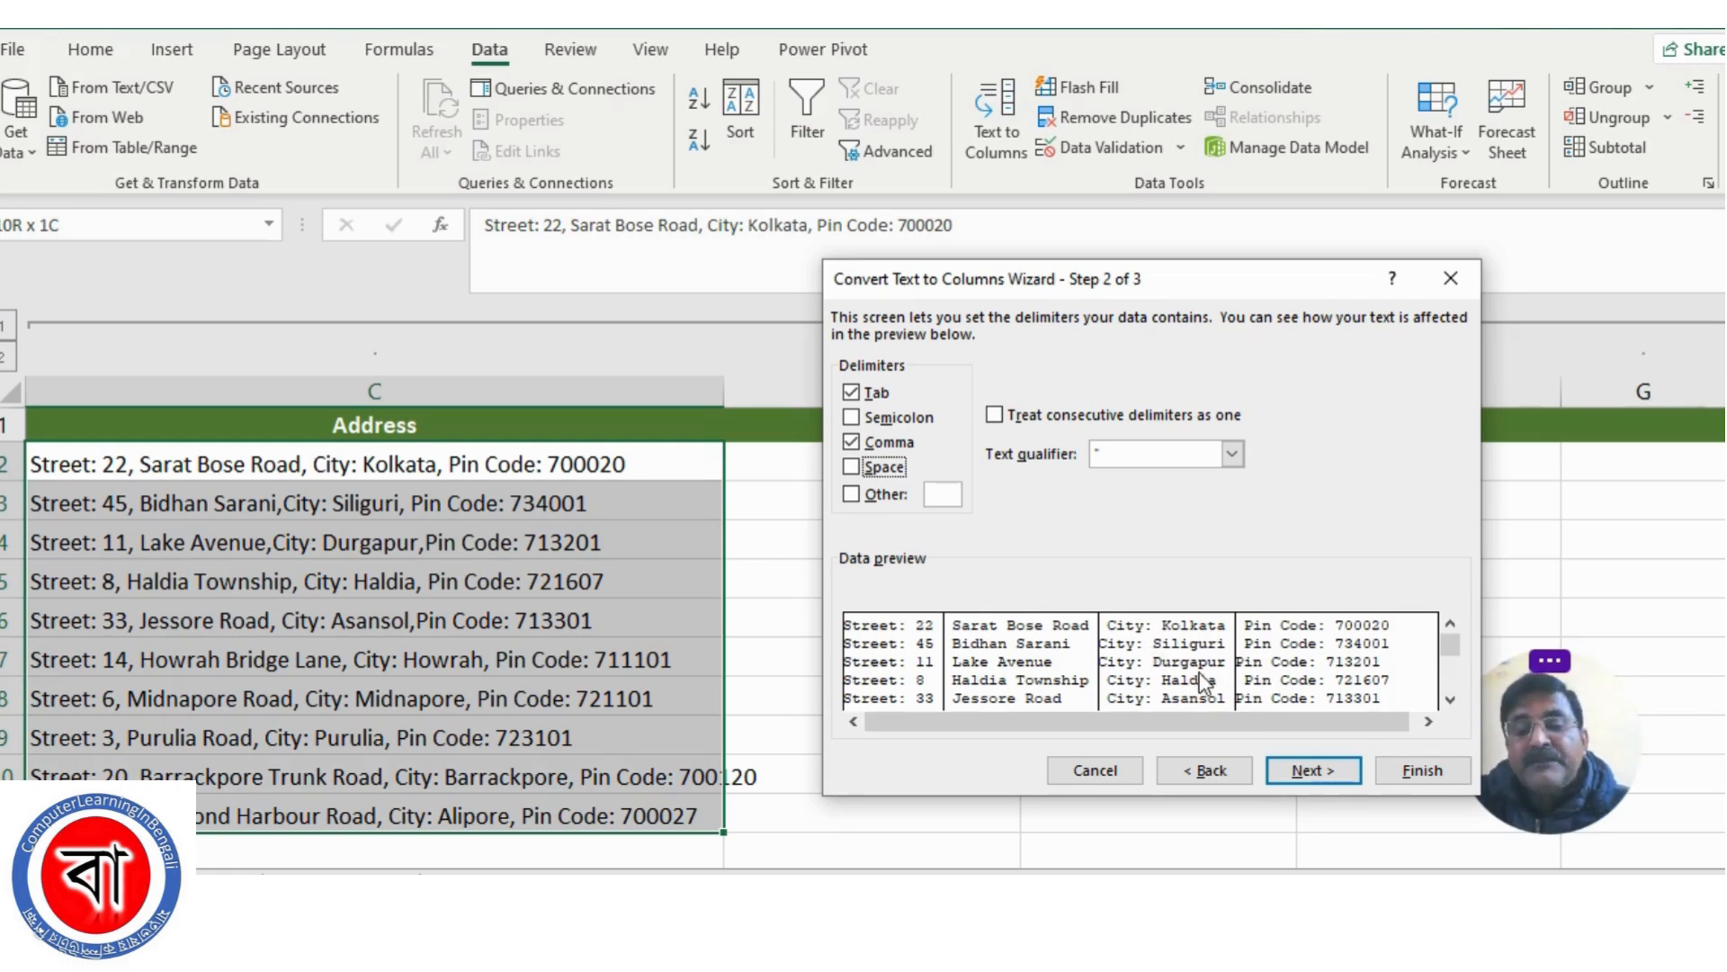
Set the destination of the split data to $D$2 with the General format and complete the conversion
click(1310, 771)
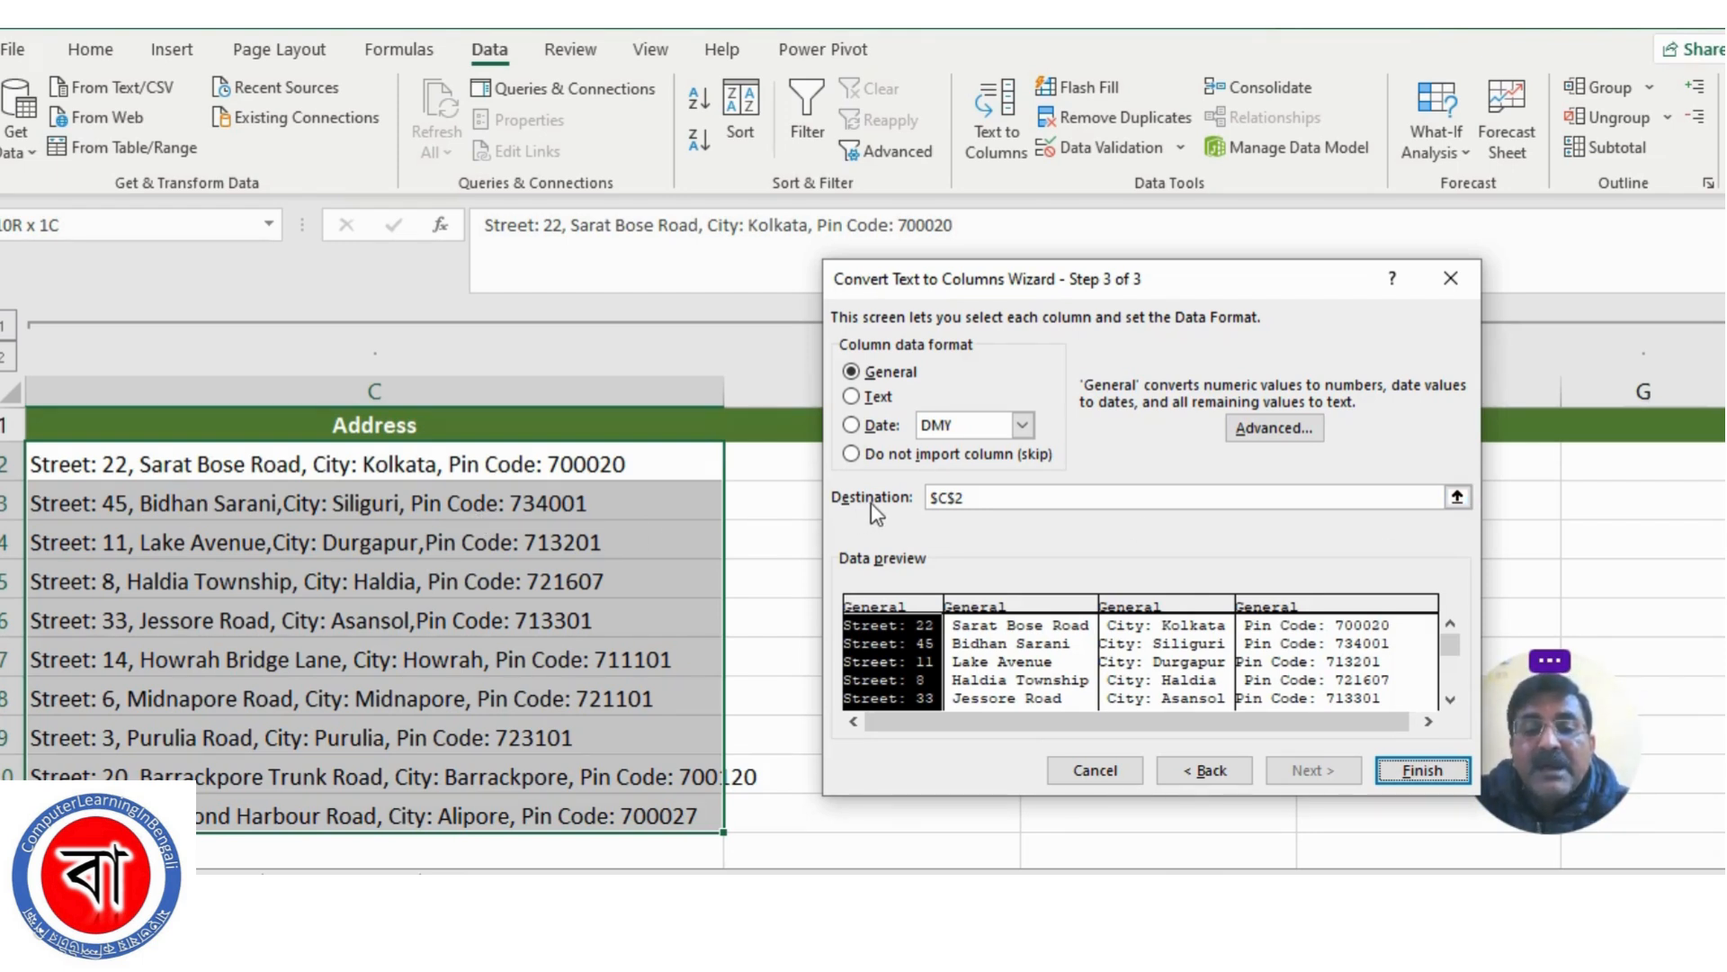
click(1459, 498)
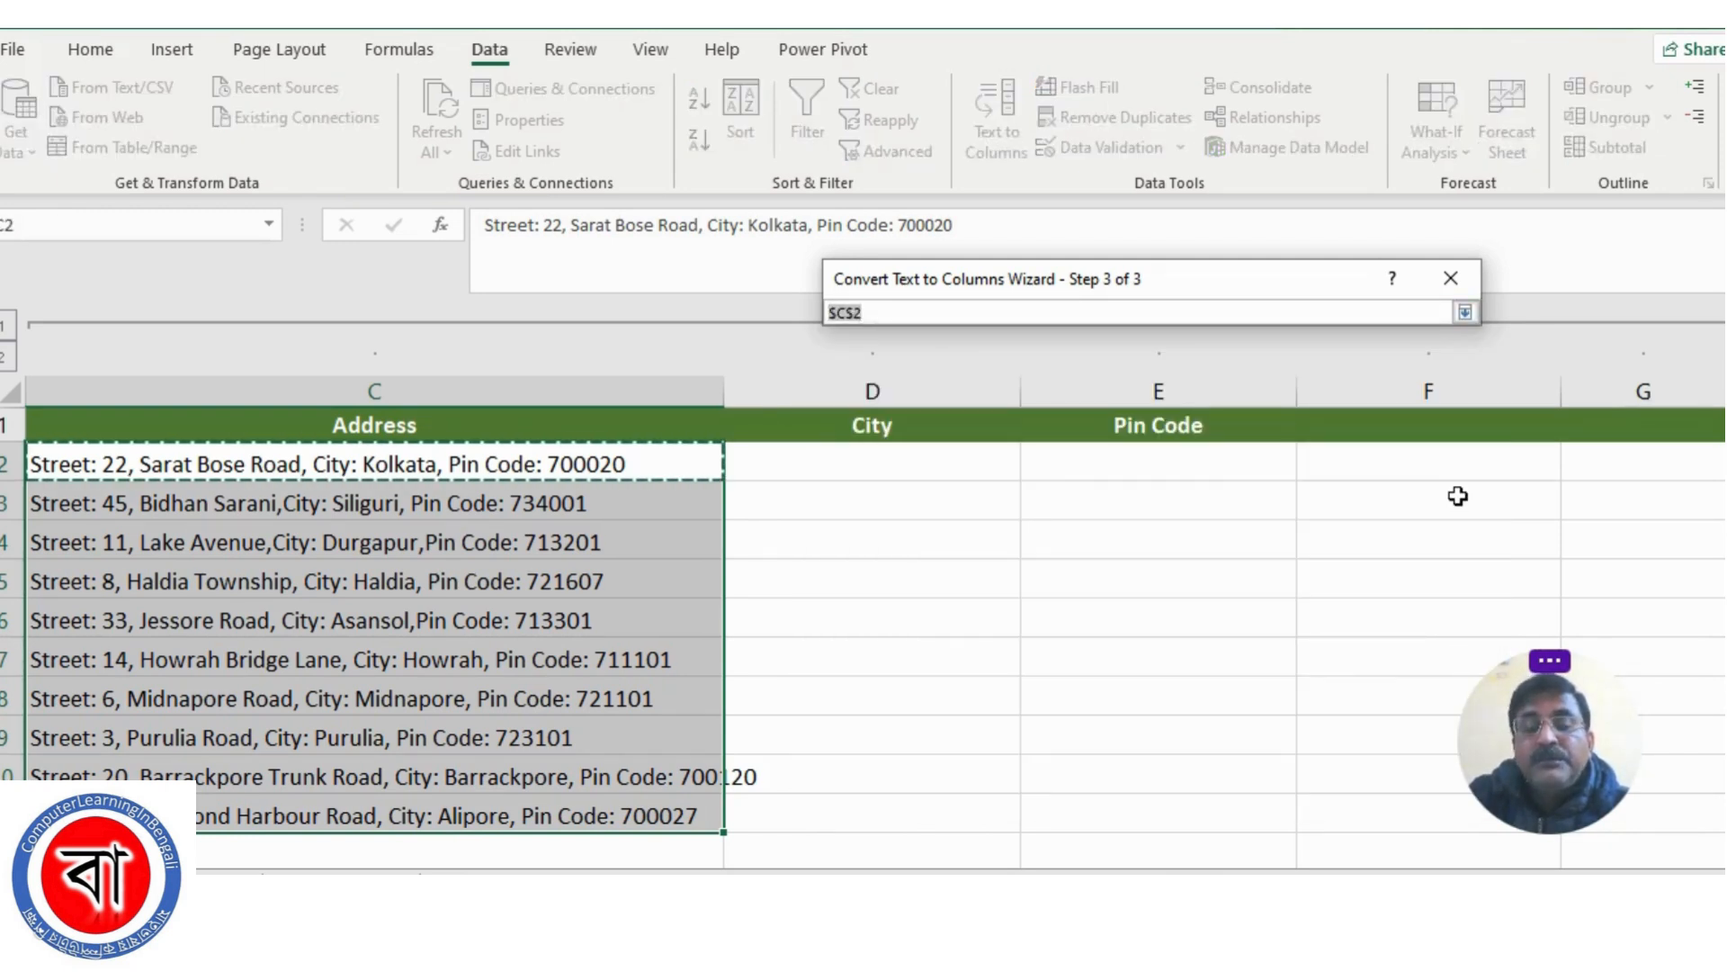
click(834, 459)
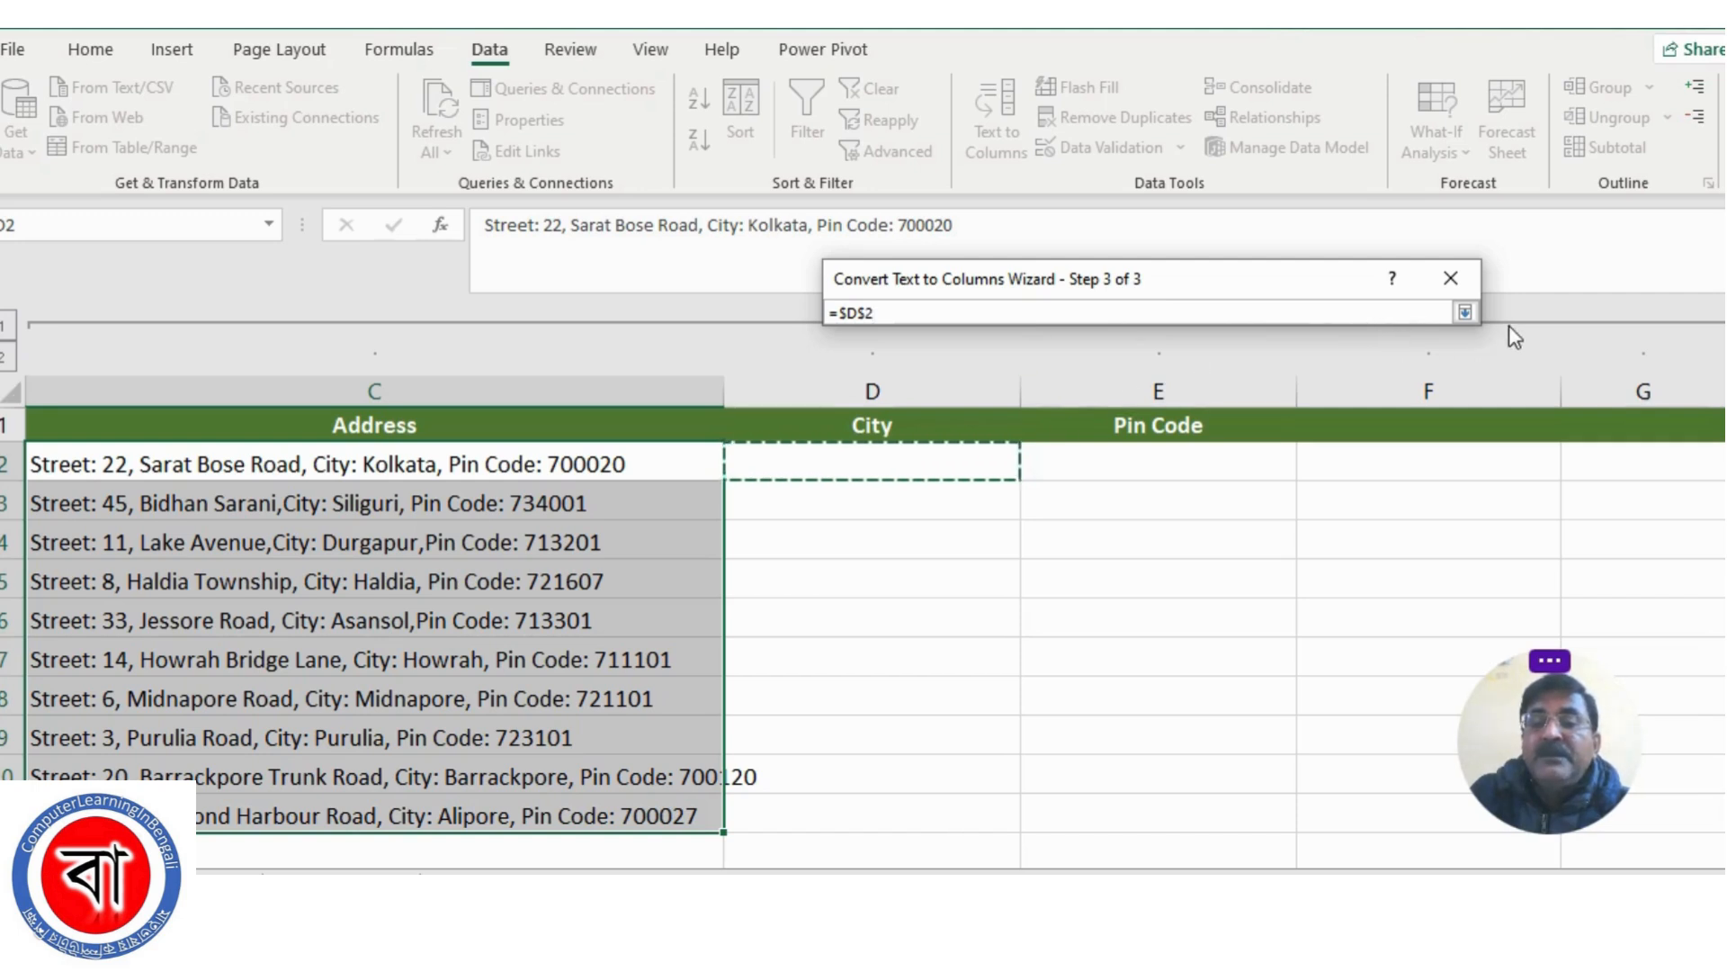
click(1465, 312)
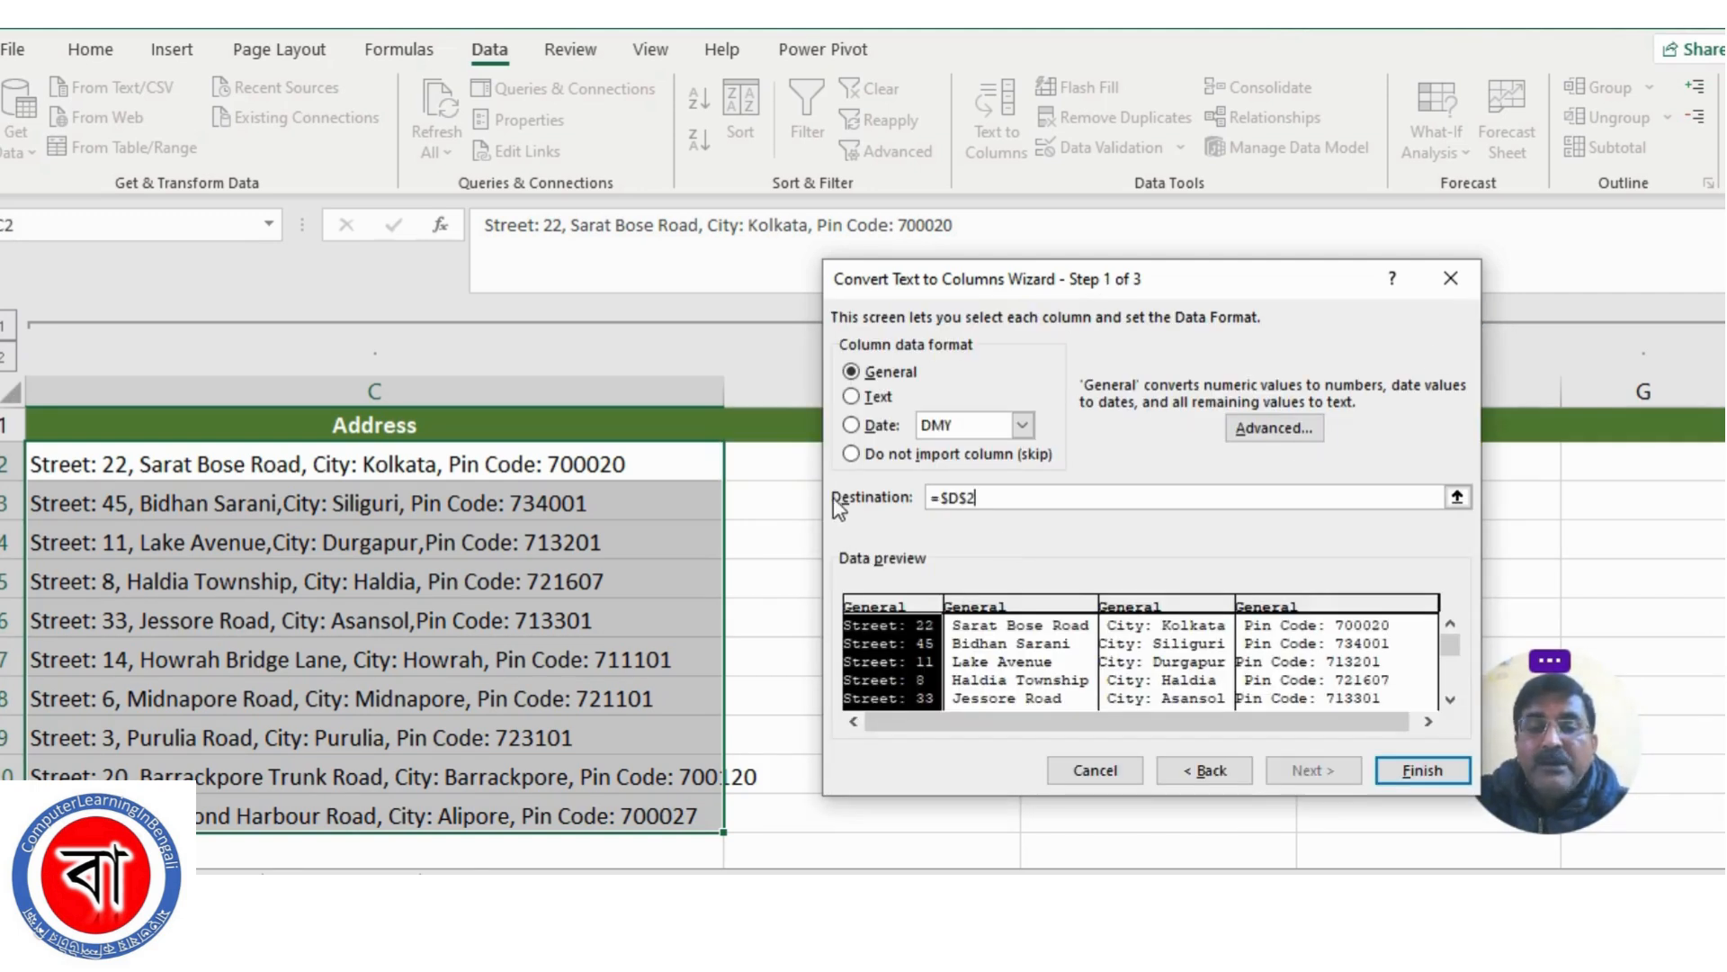
click(1423, 773)
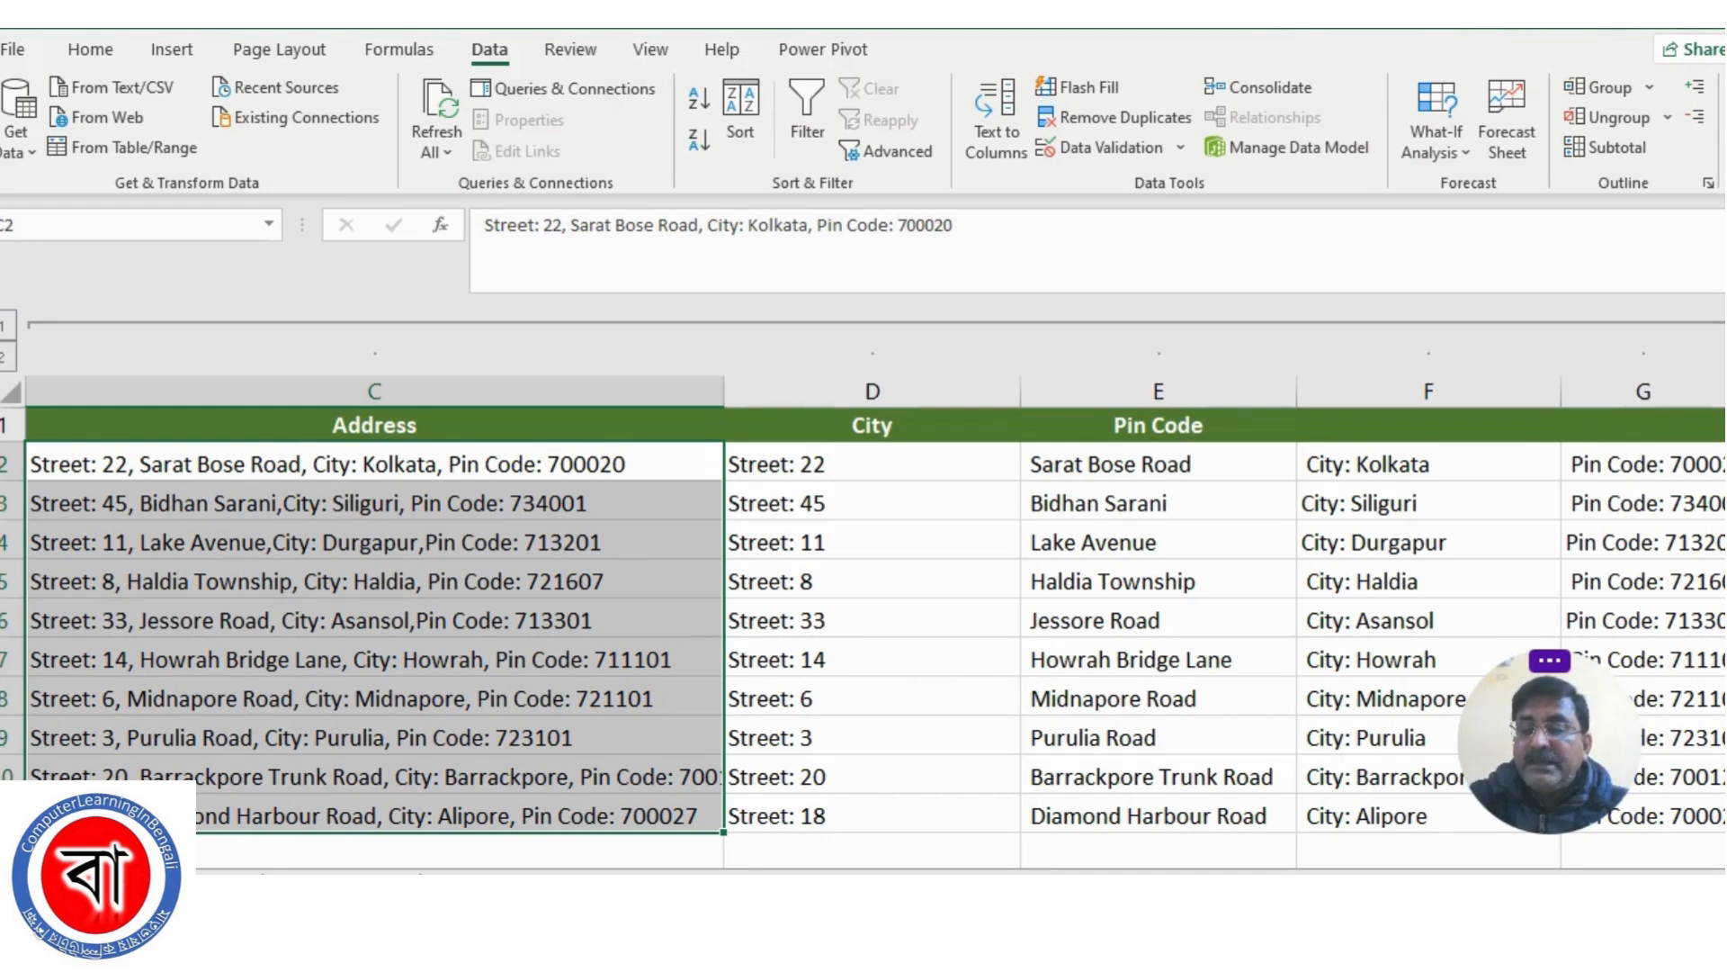
scroll(1346, 817, right, 3)
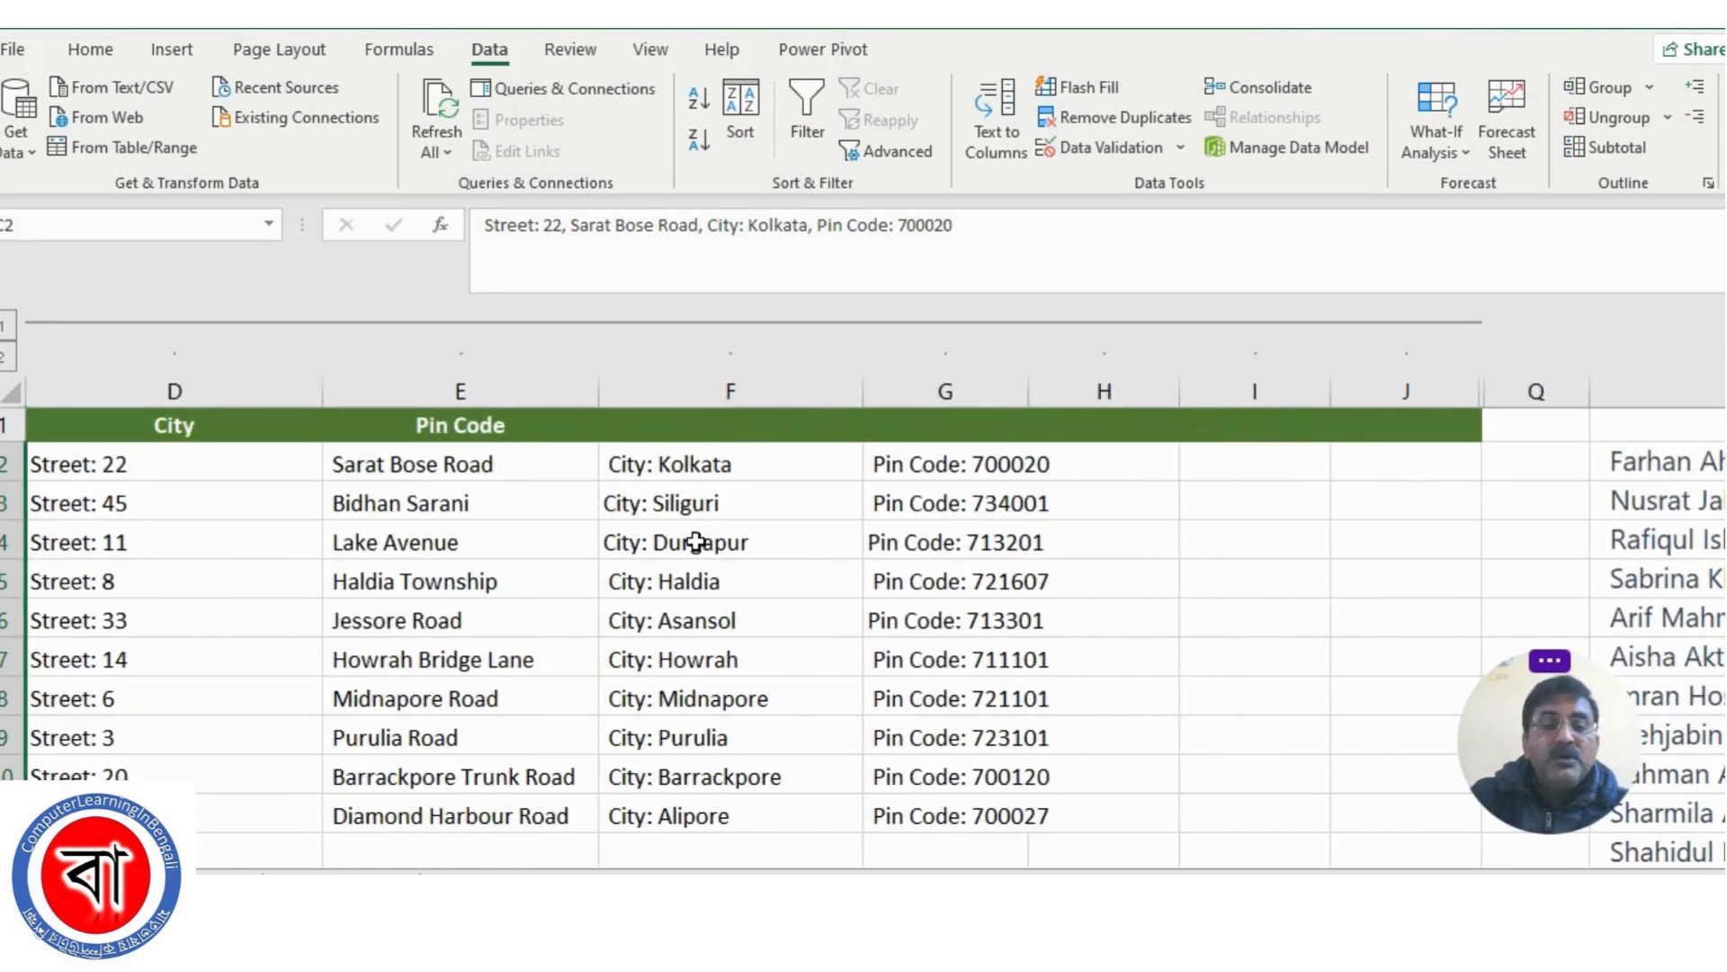
click(666, 467)
click(710, 817)
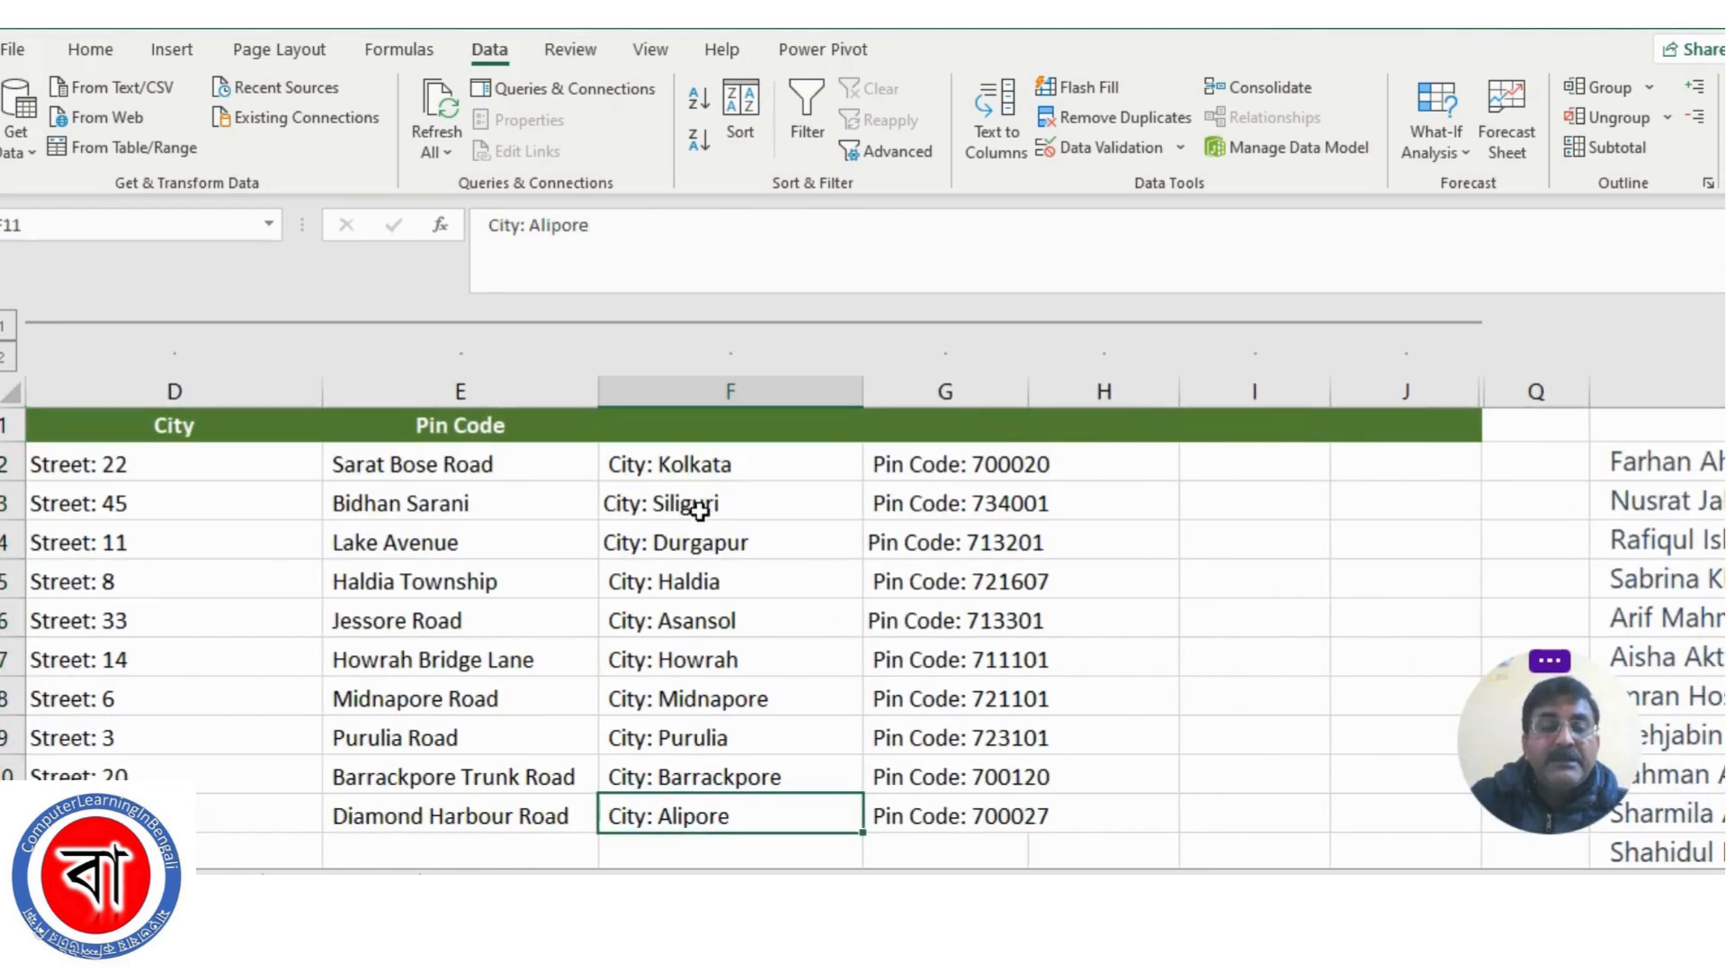
Move the city entries from F2:F11 into the City column starting at D2
click(694, 467)
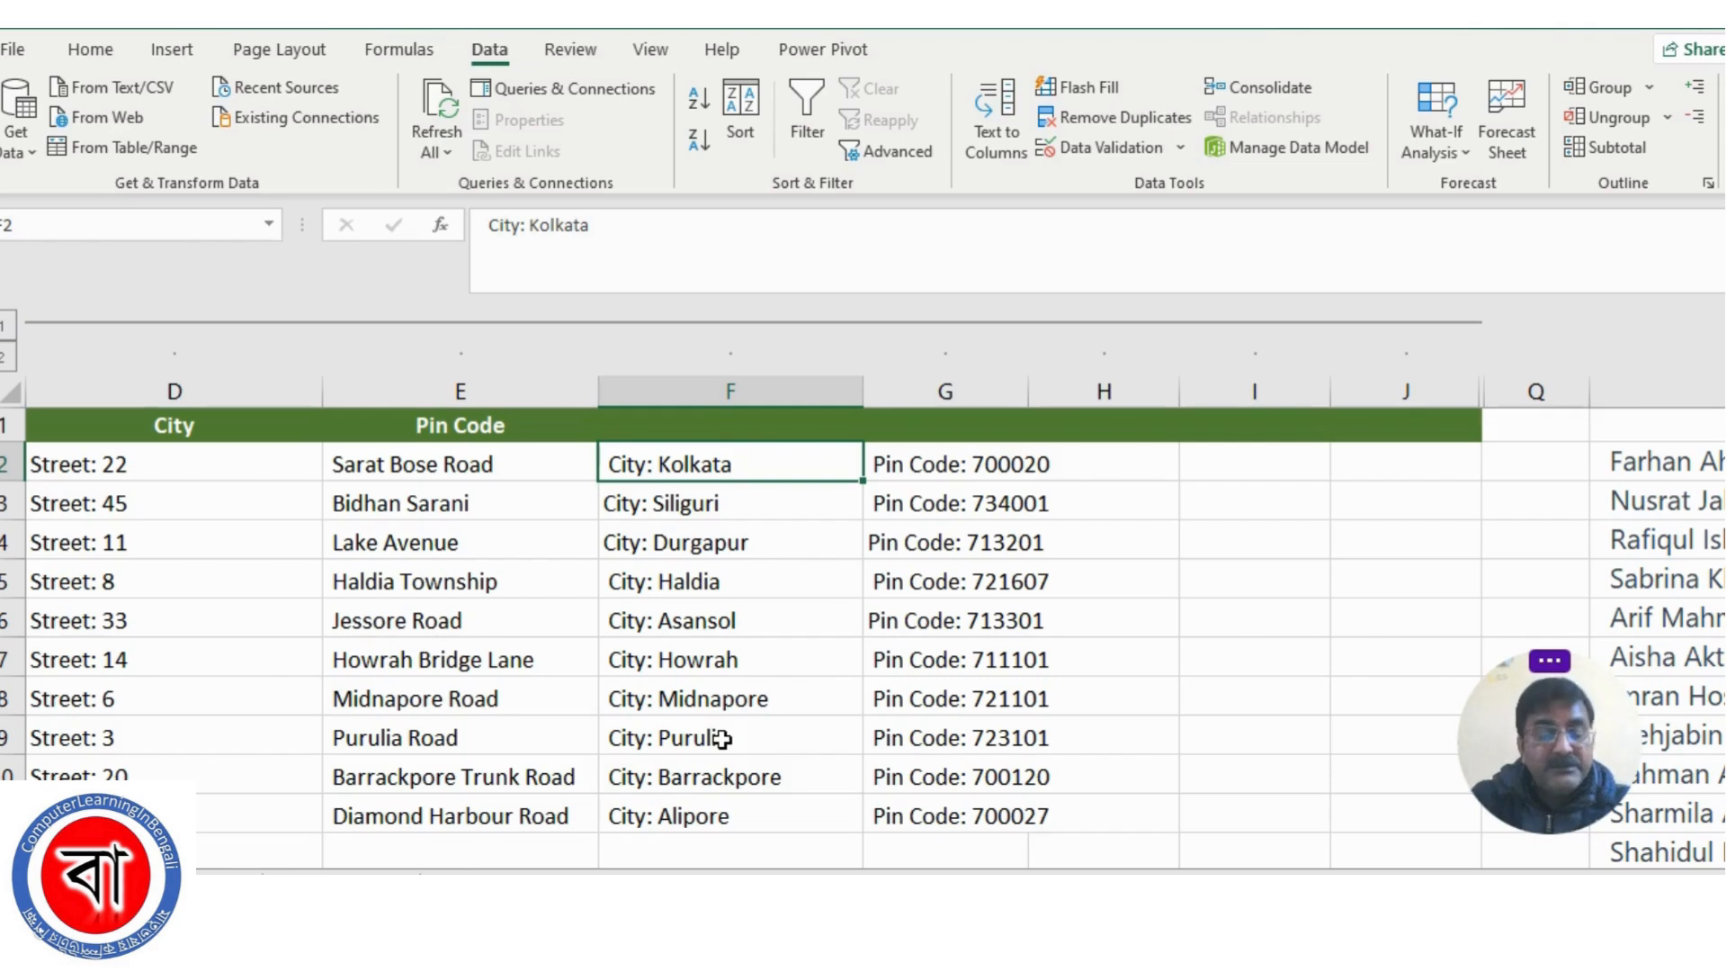
key(ctrl+shift+Down)
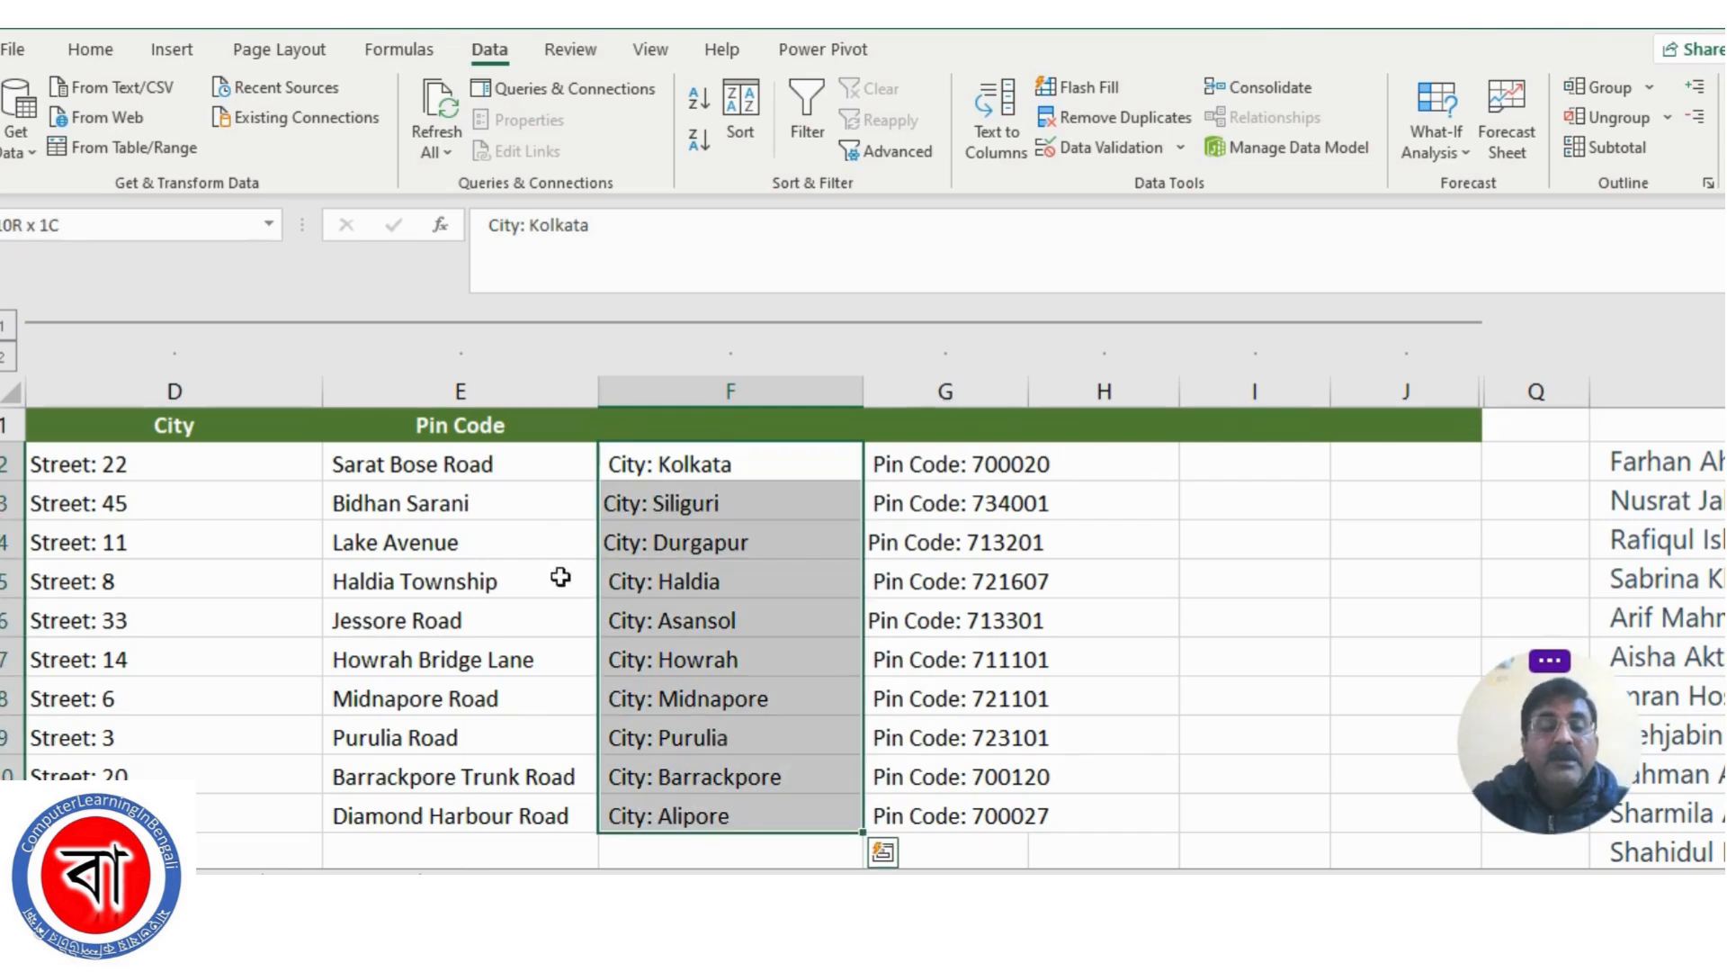
right_click(687, 578)
click(783, 286)
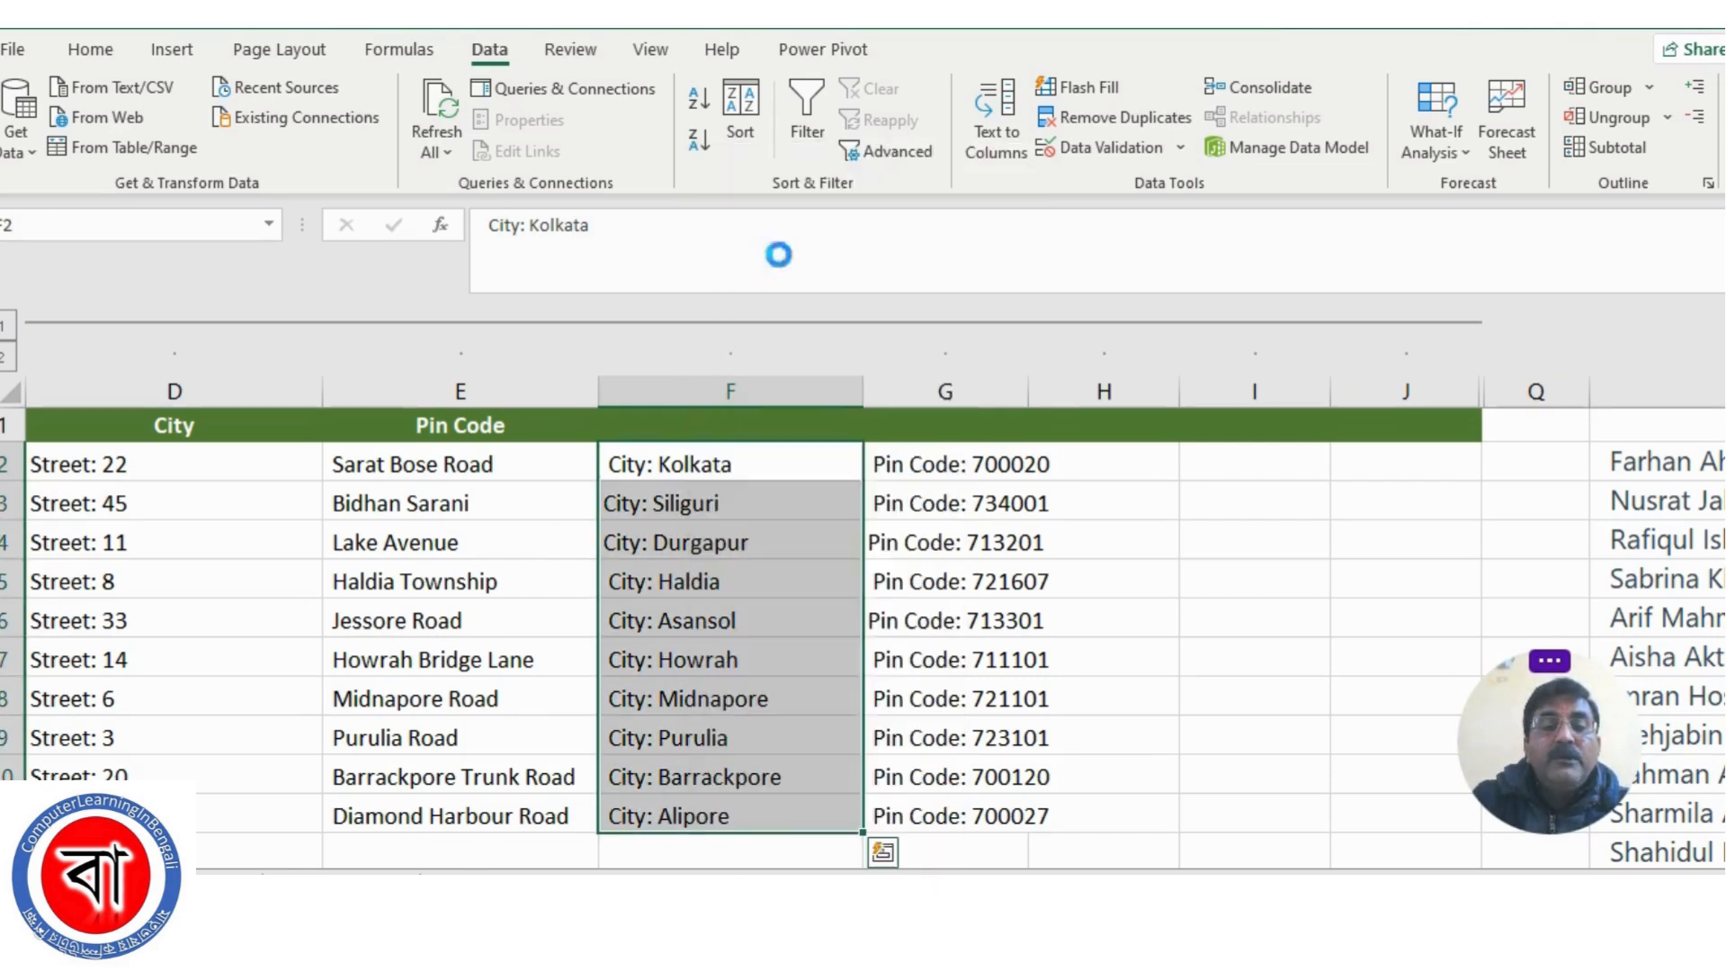
scroll(1115, 668, left, 3)
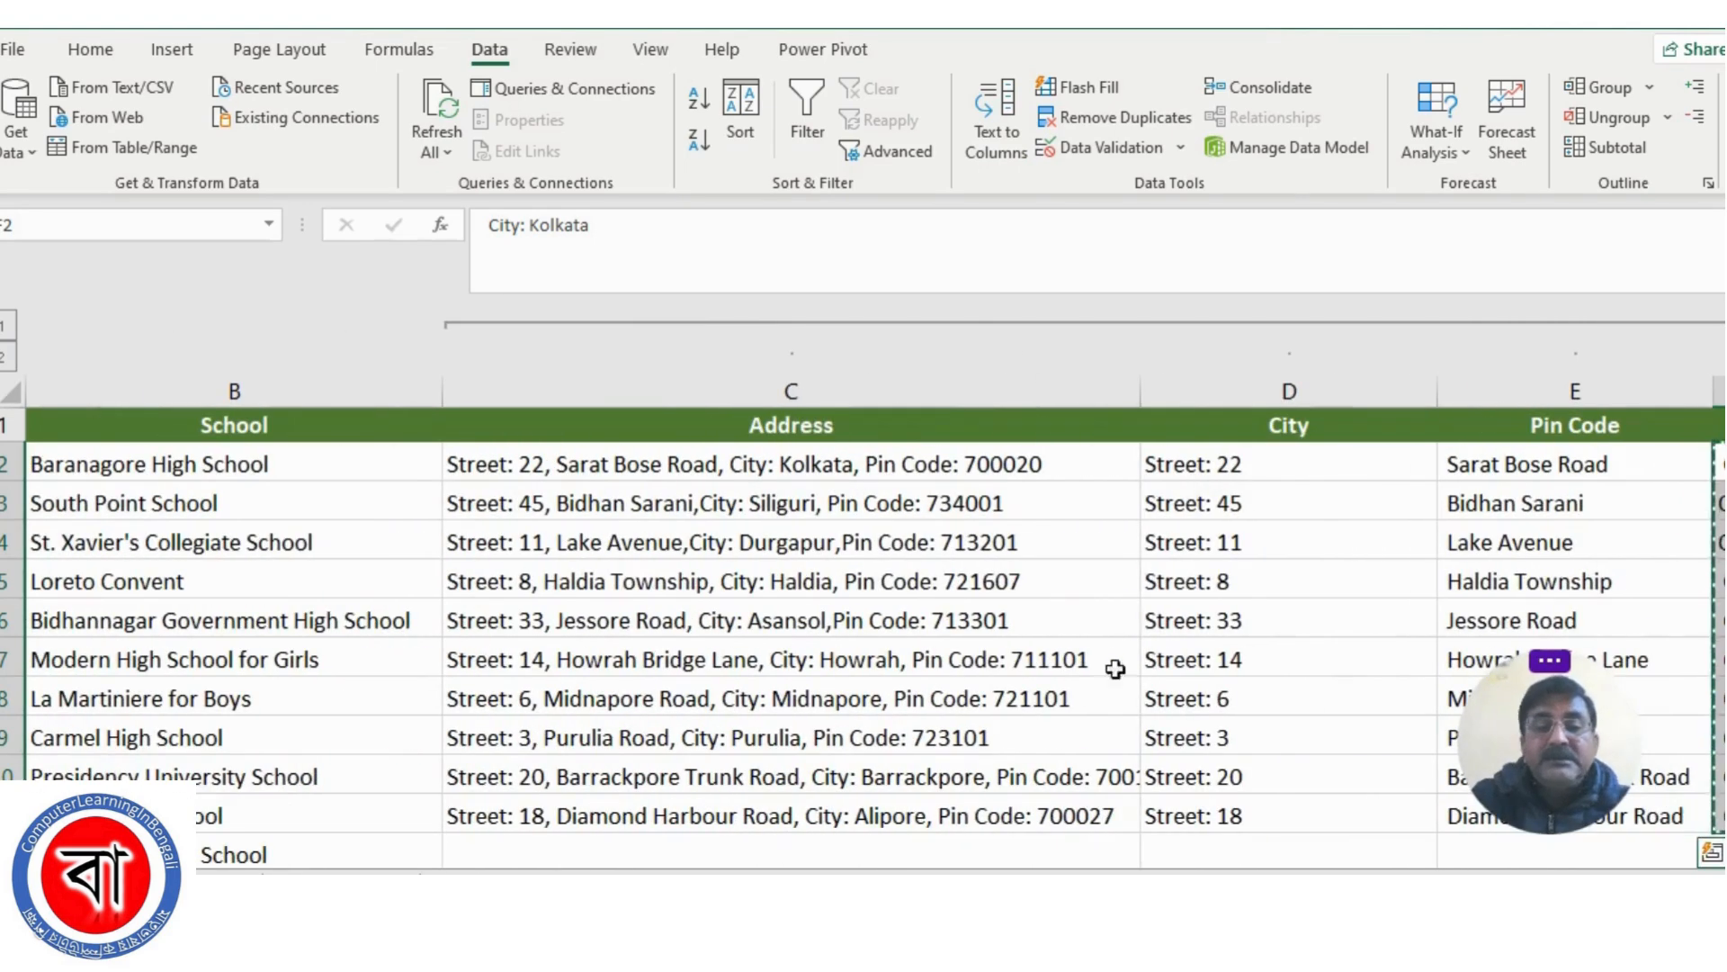
click(1215, 466)
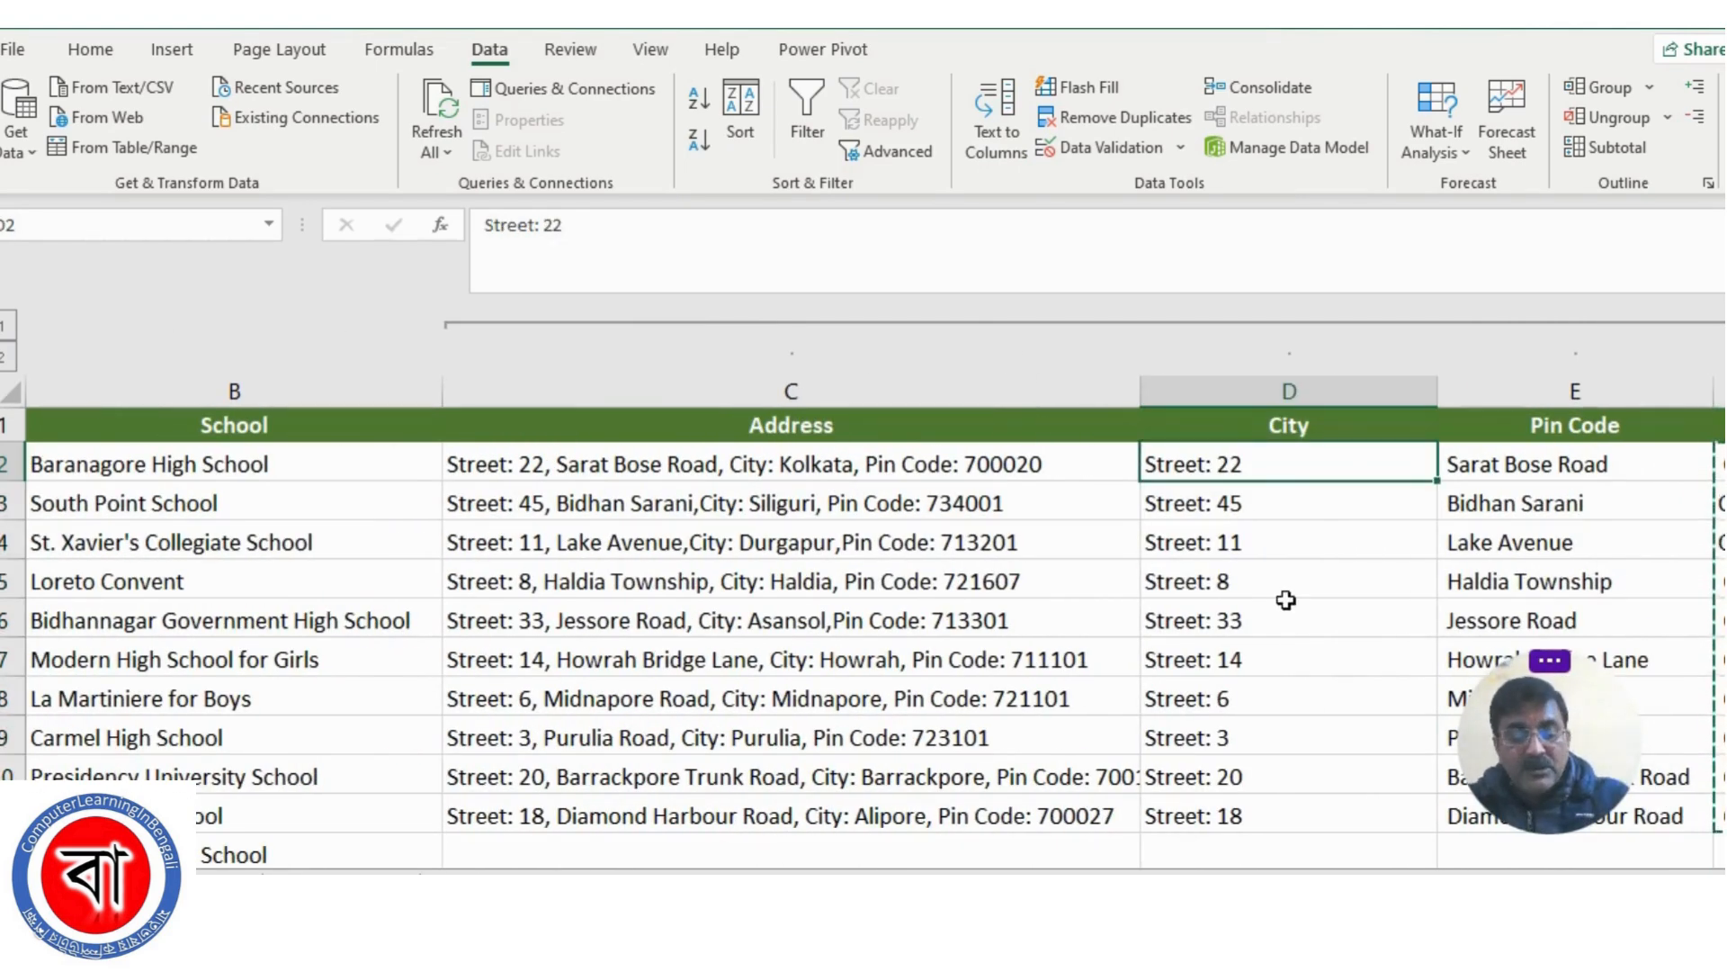
key(ctrl+v)
Move the pin code entries from G2:G11 into the Pin Code column starting at E2
scroll(863, 630, right, 3)
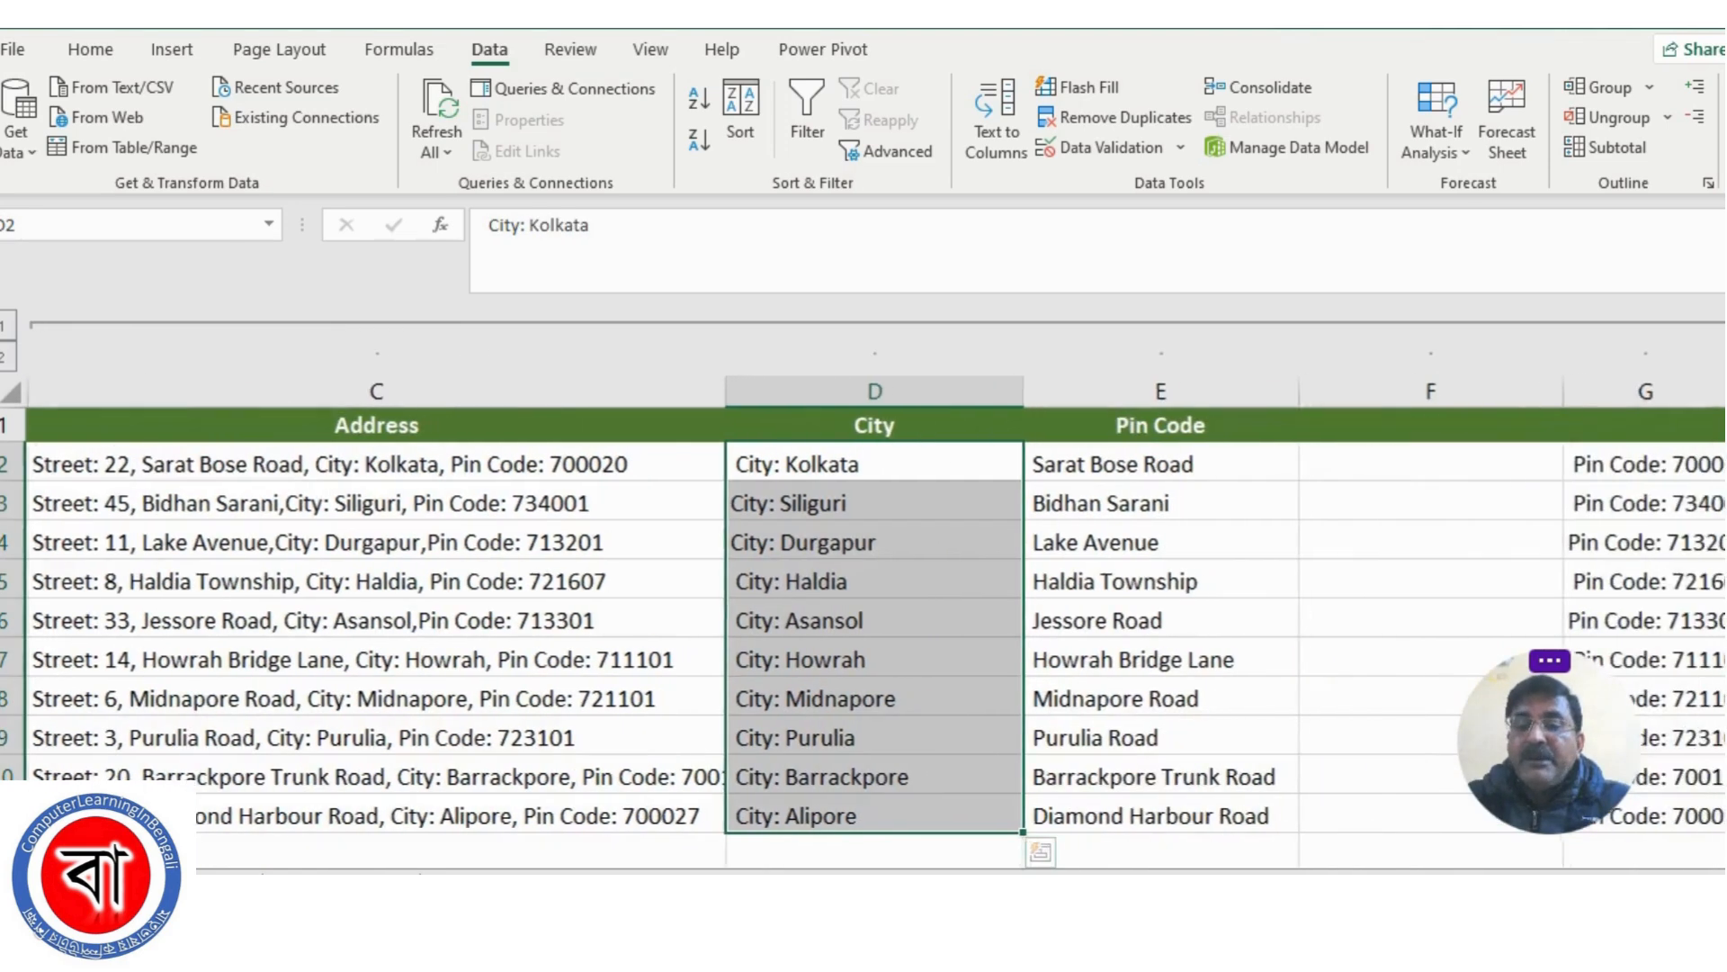
click(937, 463)
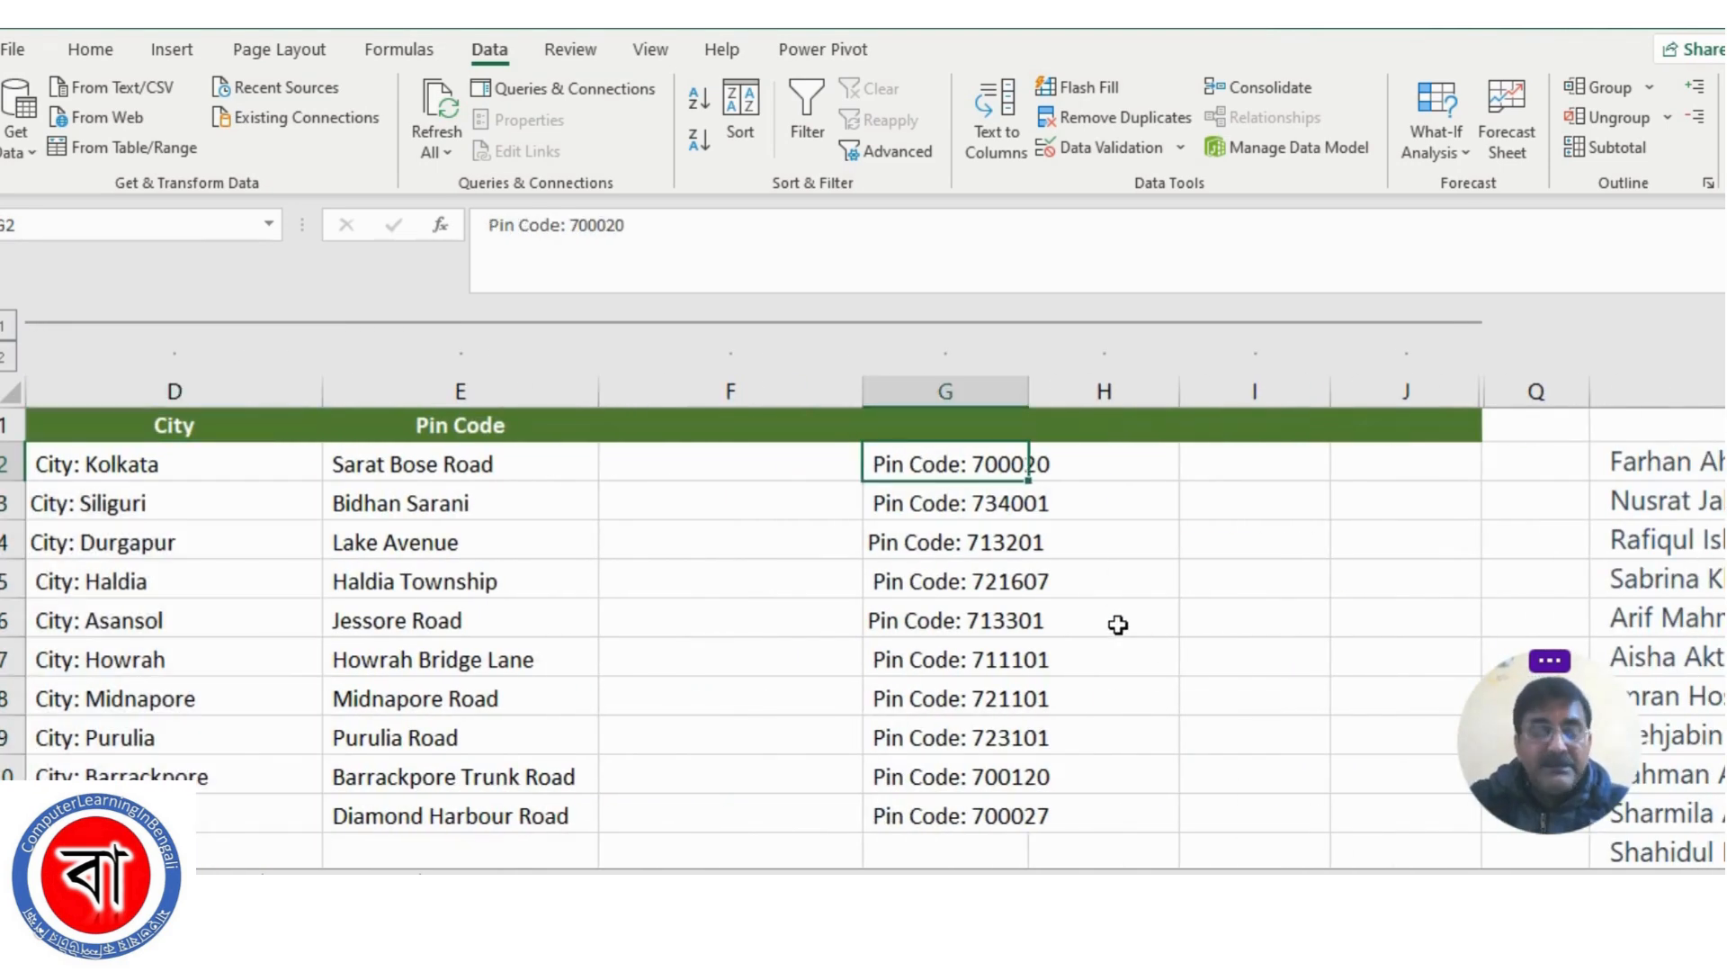
key(ctrl+shift+Down)
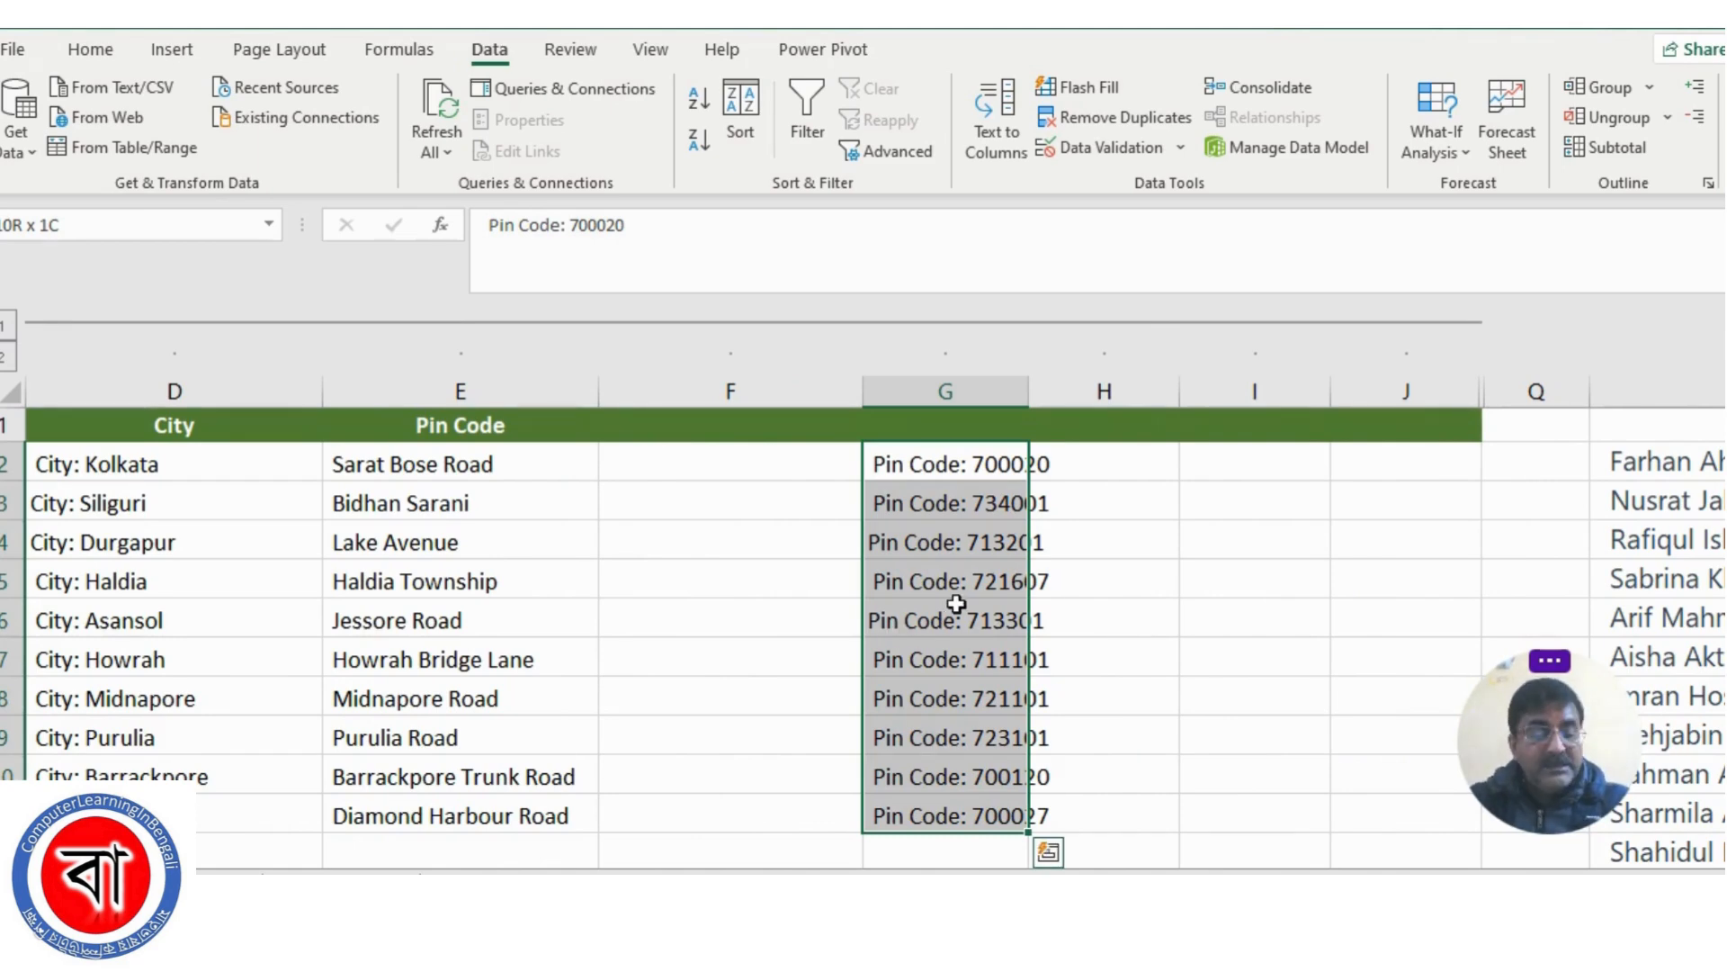
key(ctrl+c)
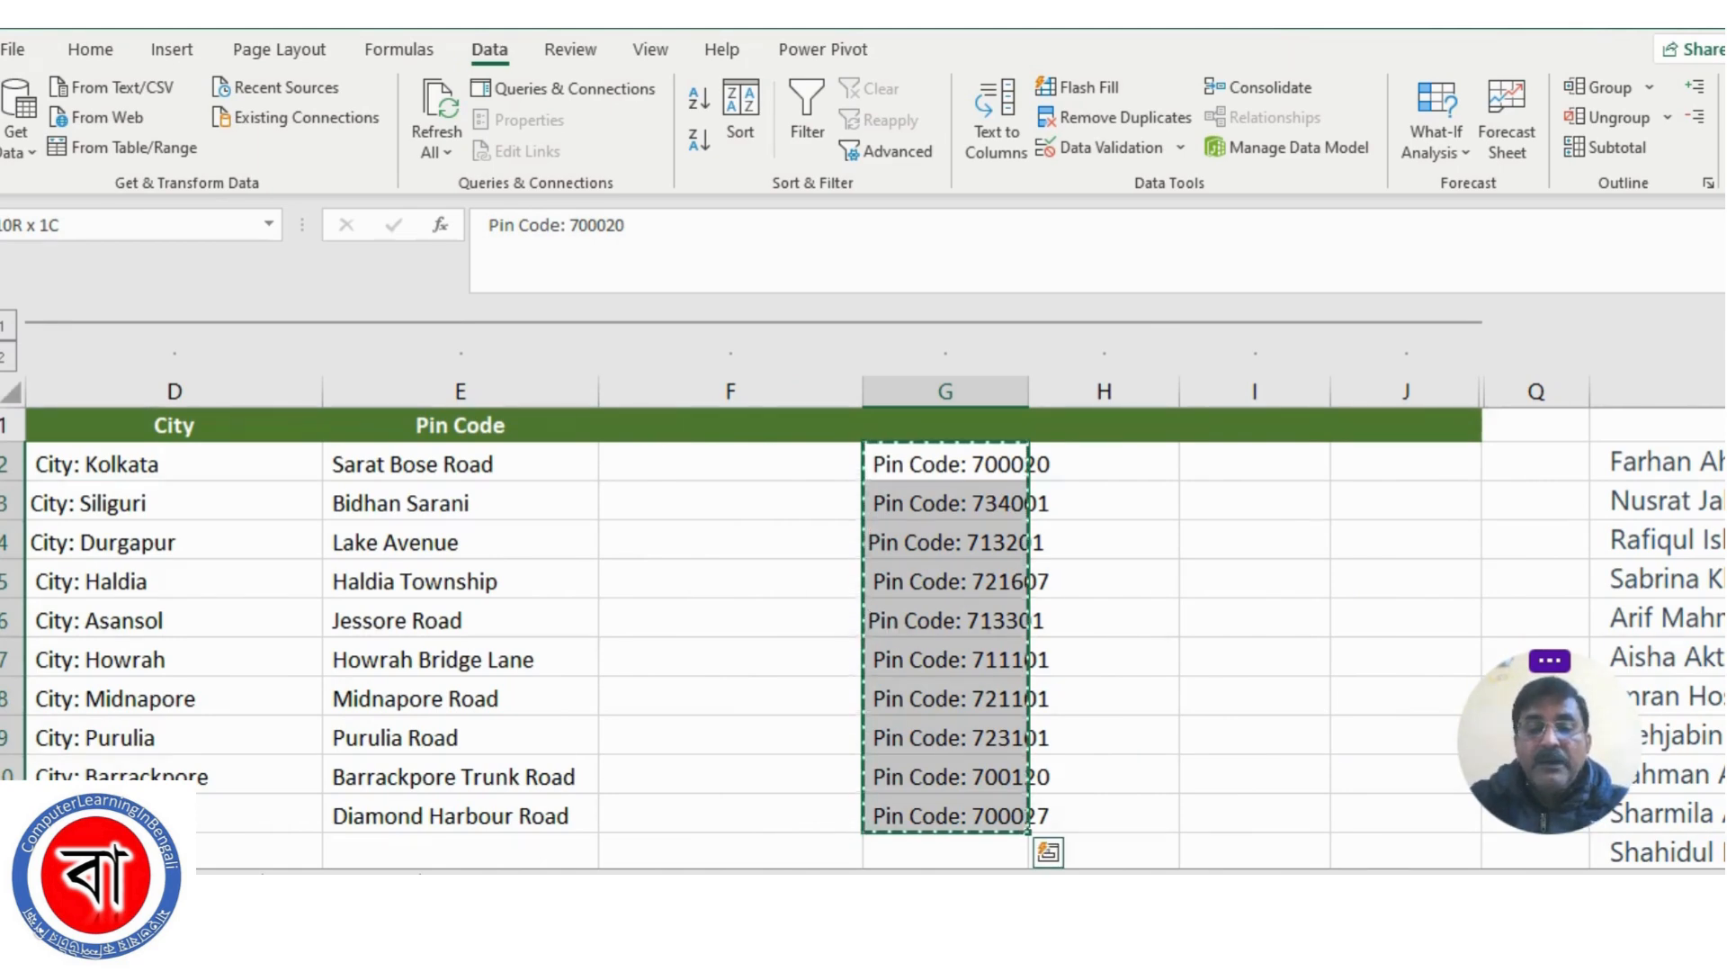
scroll(956, 603, left, 2)
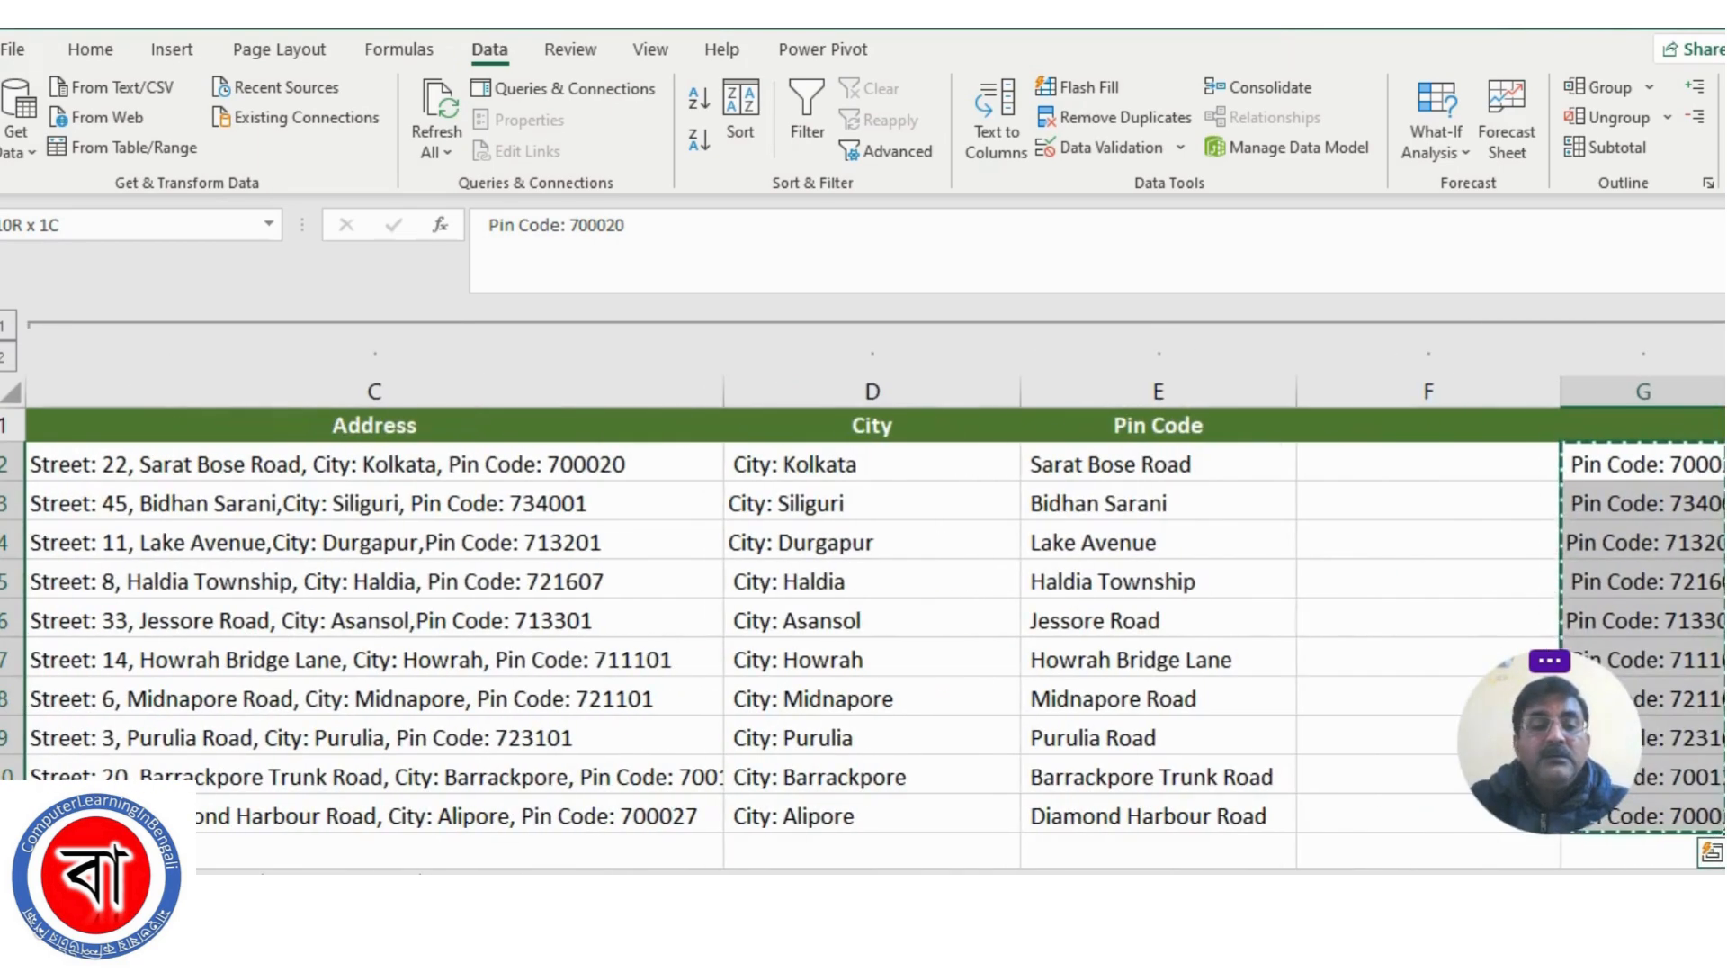
click(1116, 464)
key(ctrl+v)
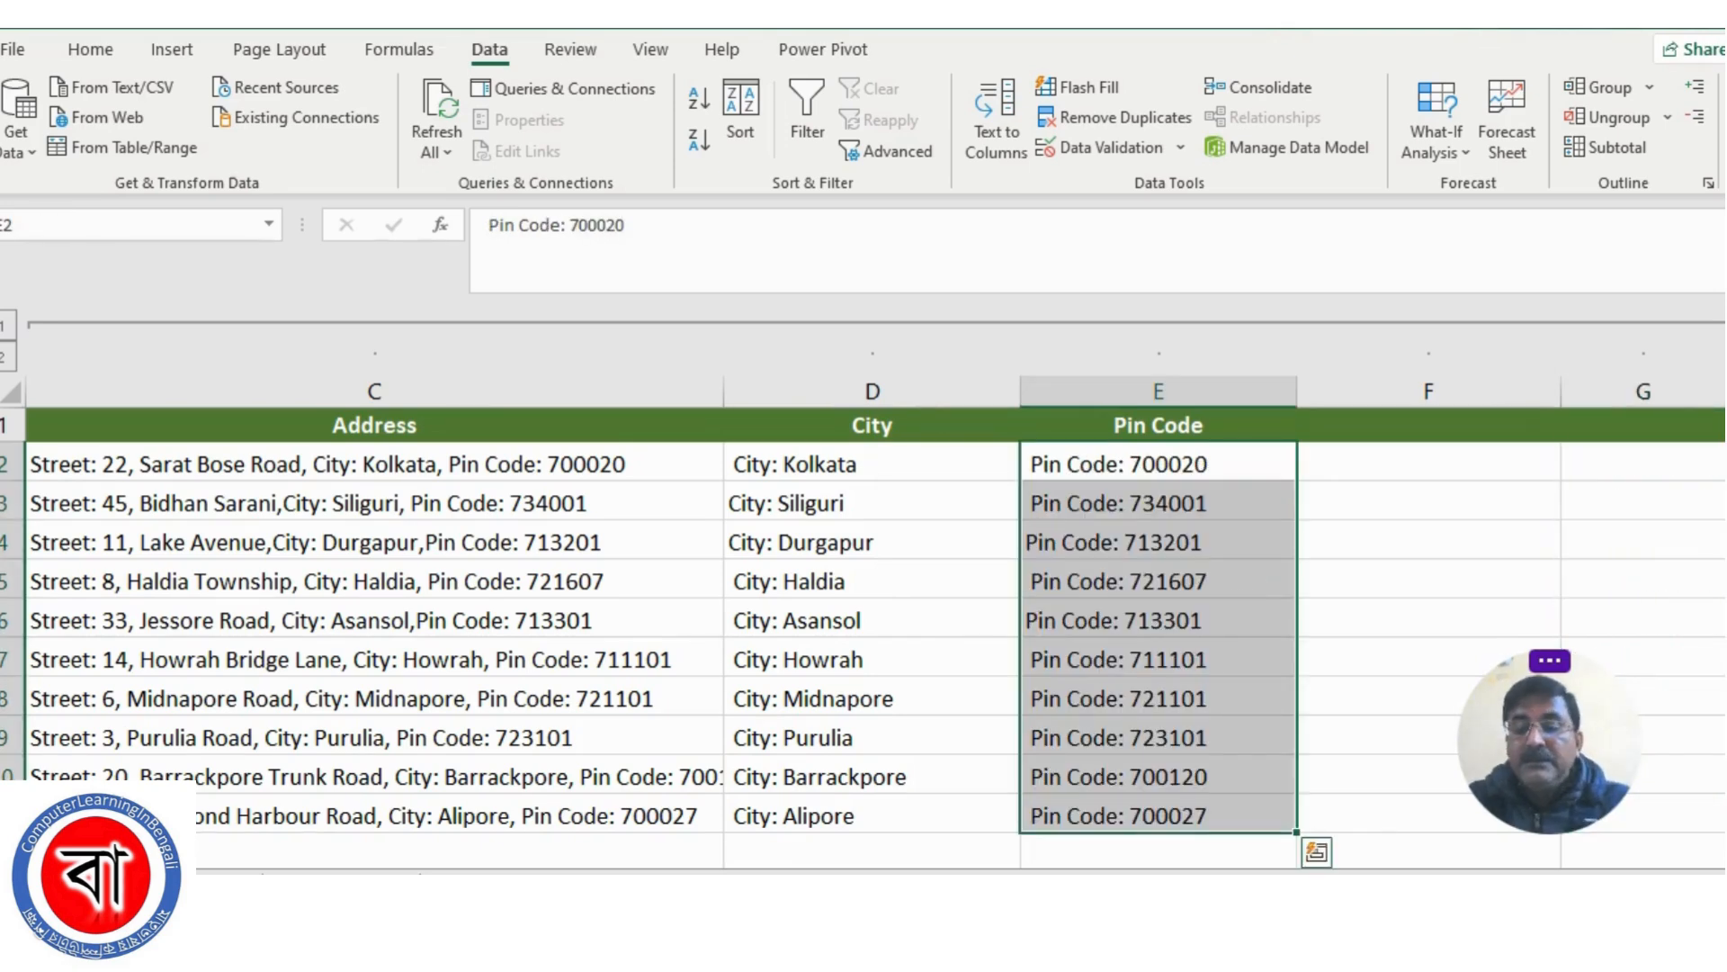
Examine the moved entries in the City and Pin Code columns against the original addresses, including their text labels
scroll(864, 630, right, 2)
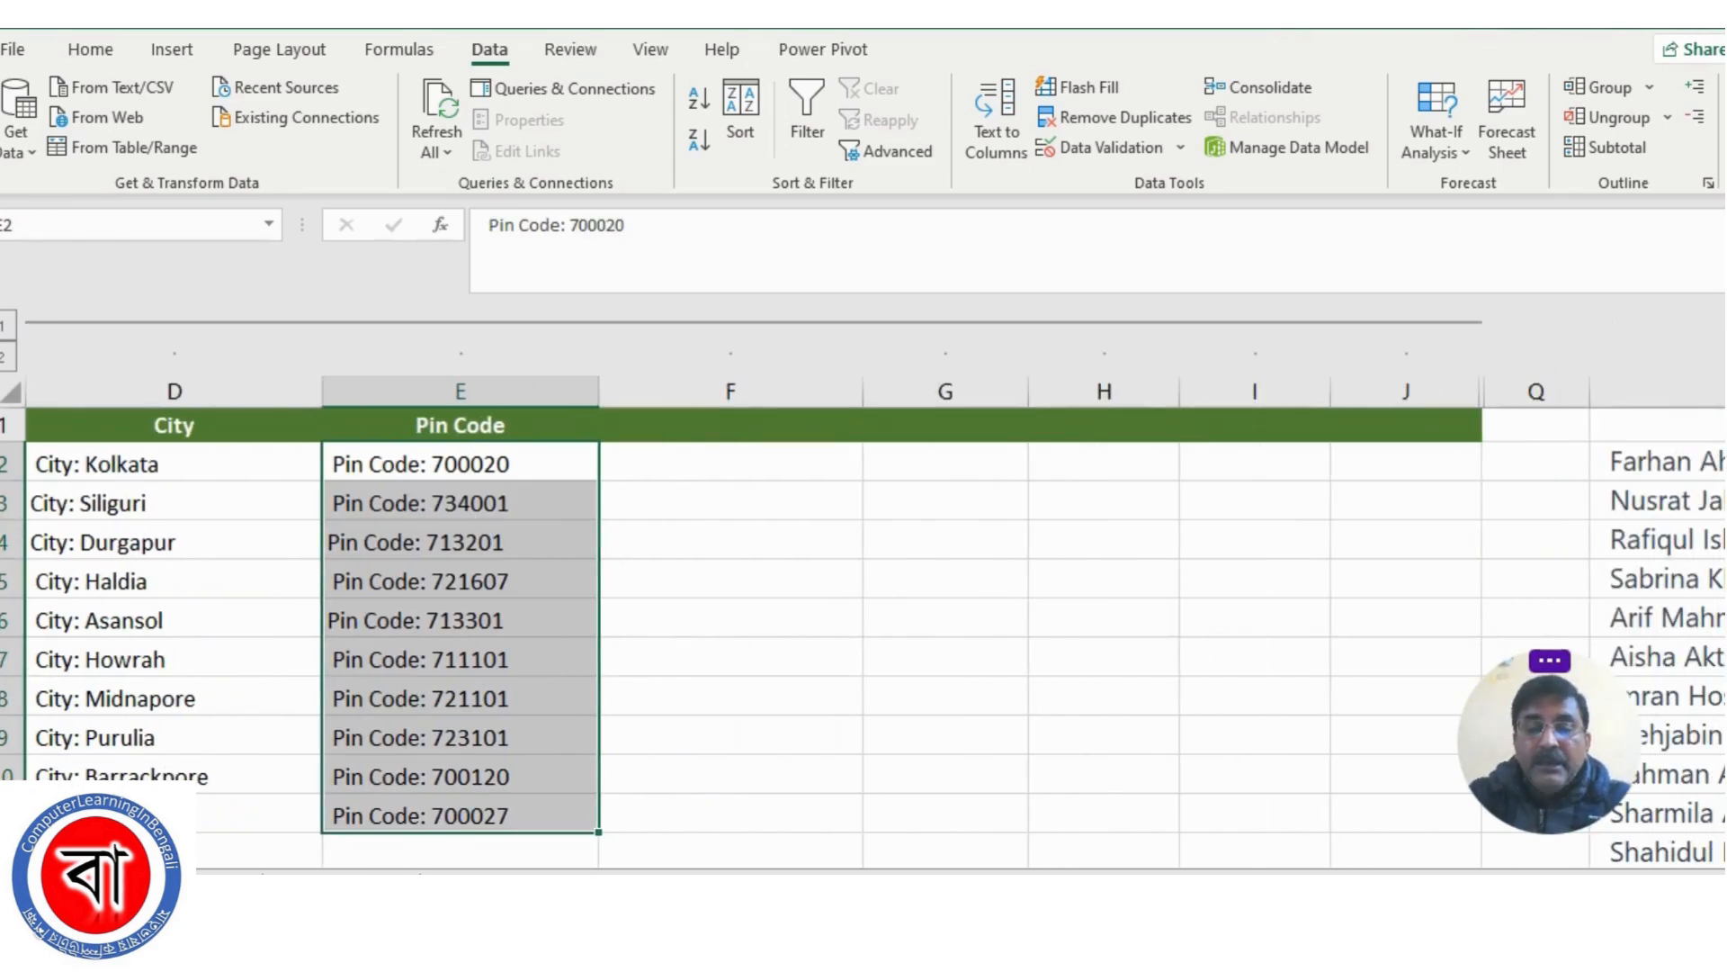
scroll(864, 630, left, 2)
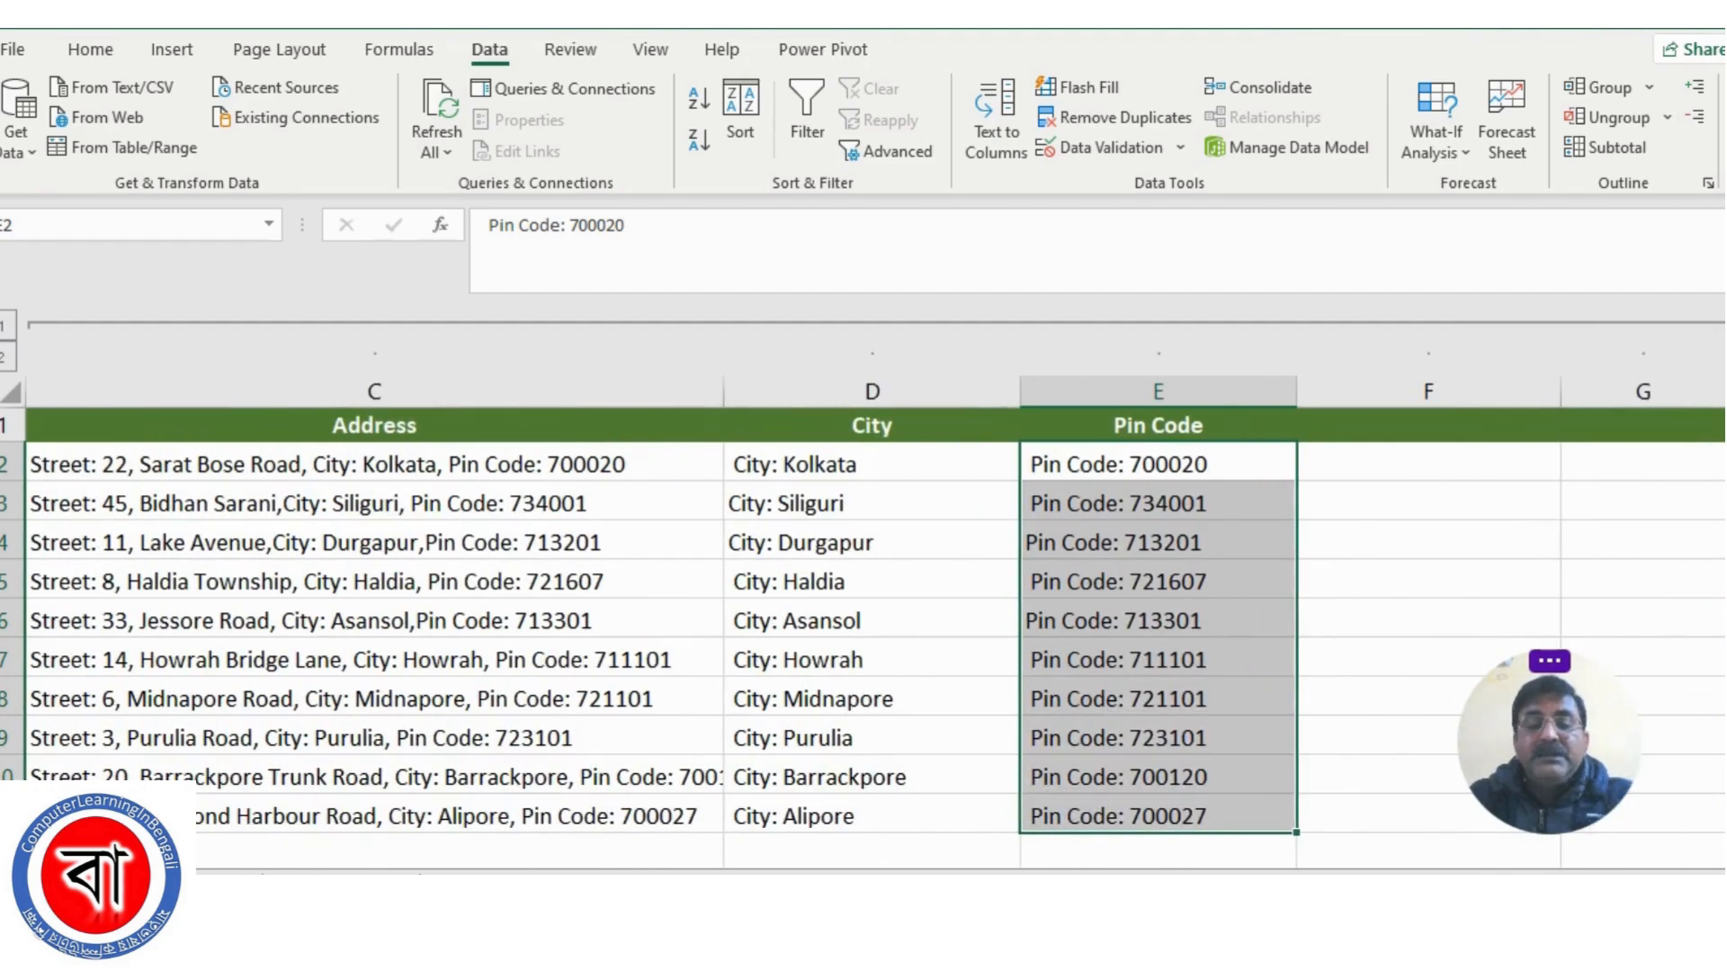
scroll(864, 630, left, 2)
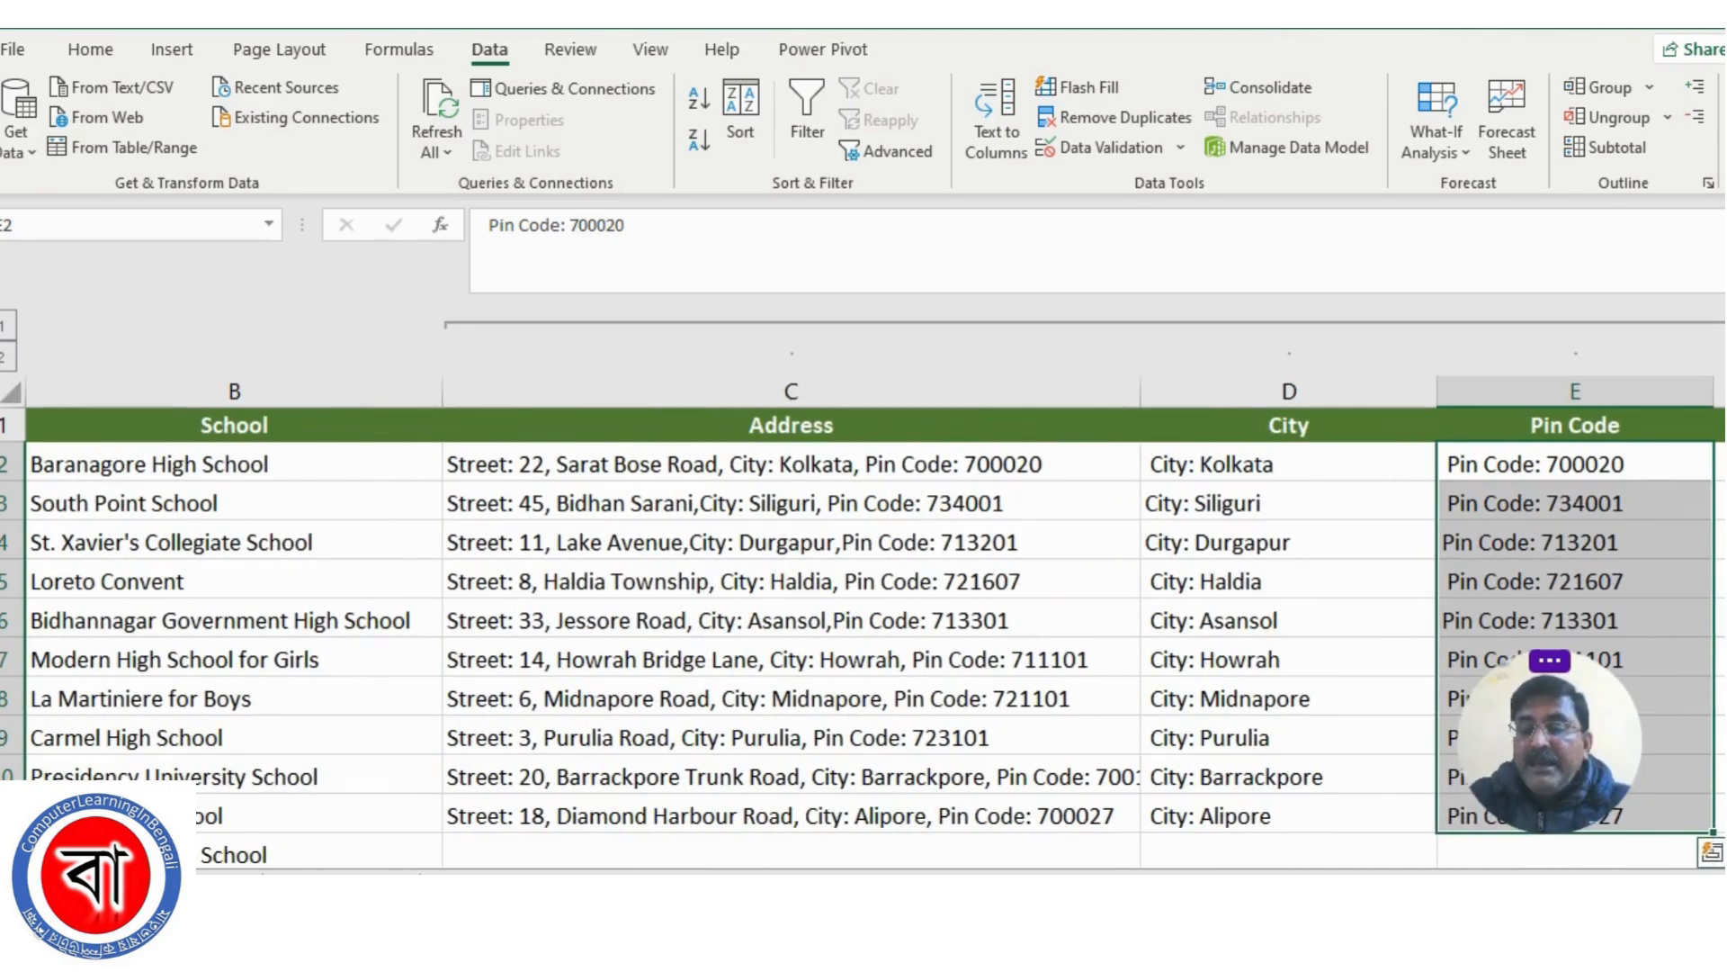
scroll(863, 629, right, 2)
click(828, 617)
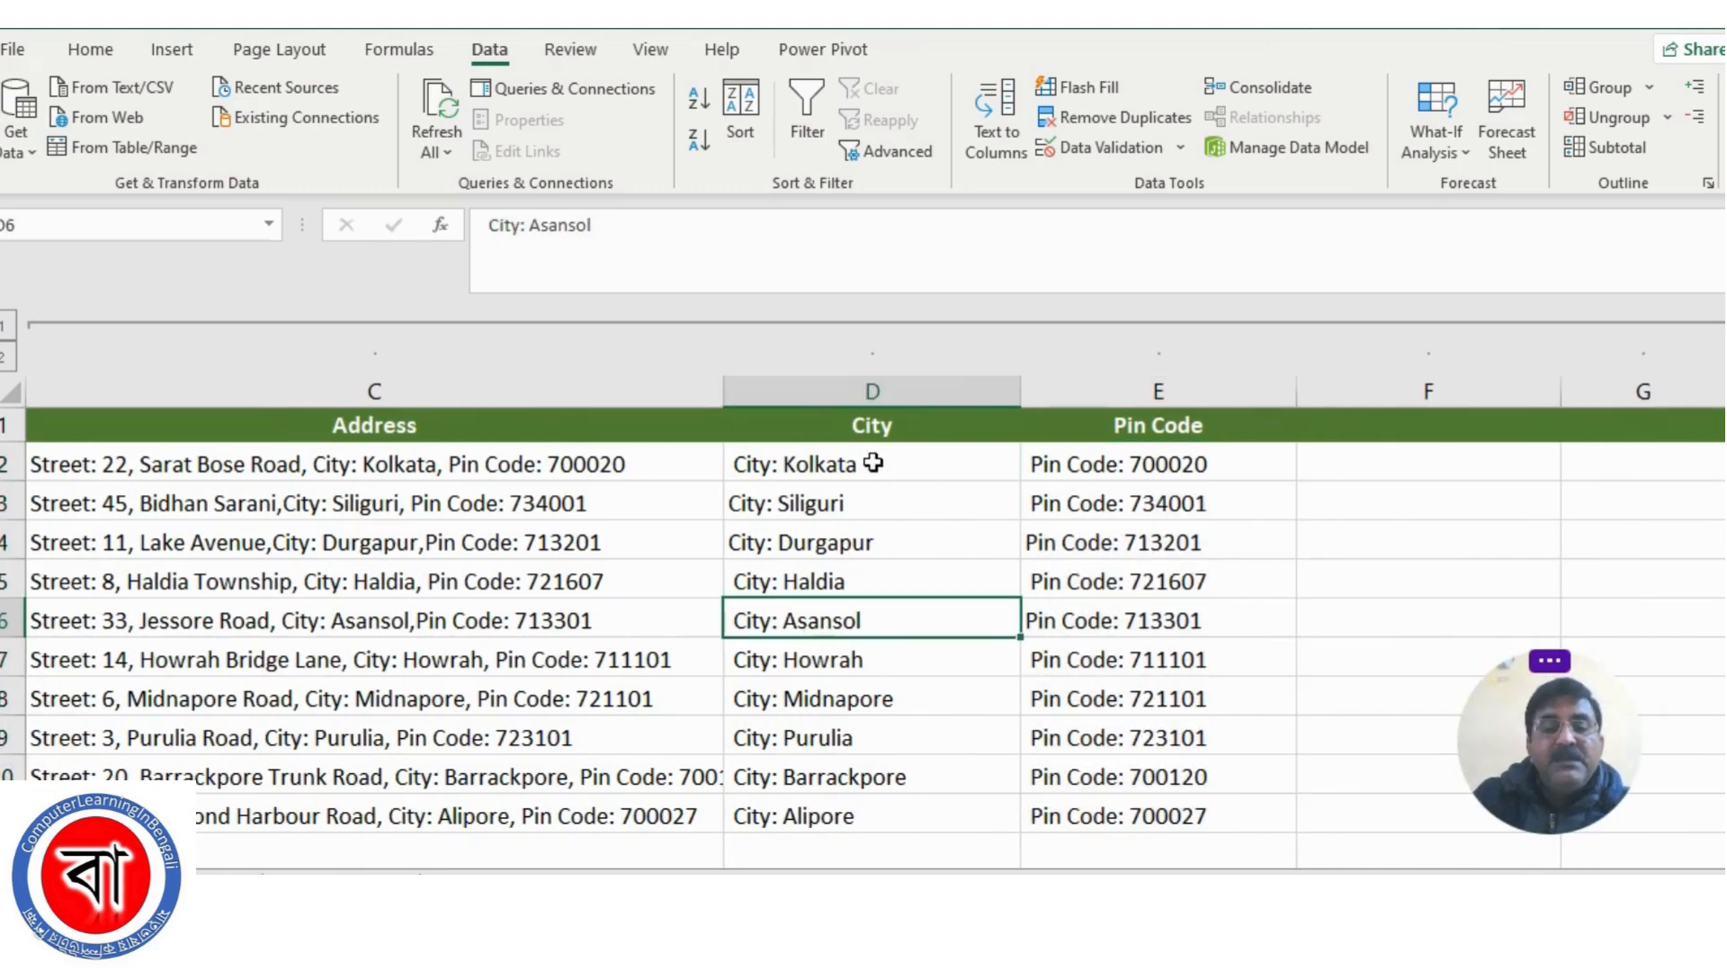
drag(791, 500, 790, 466)
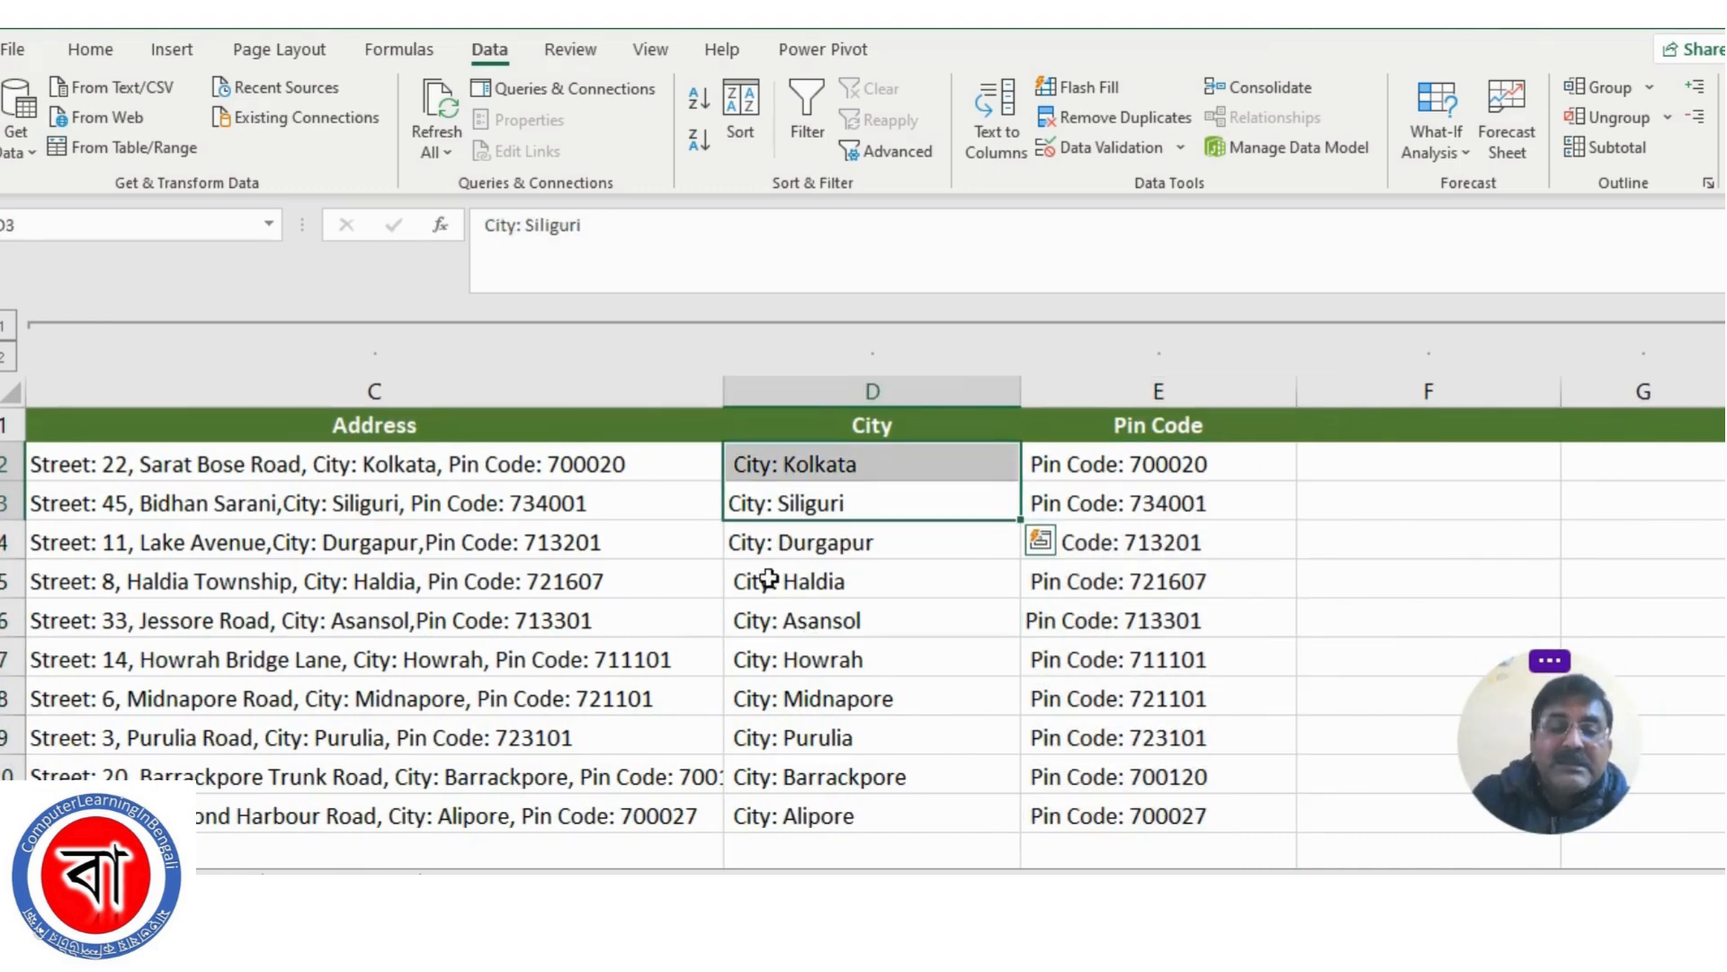
click(778, 816)
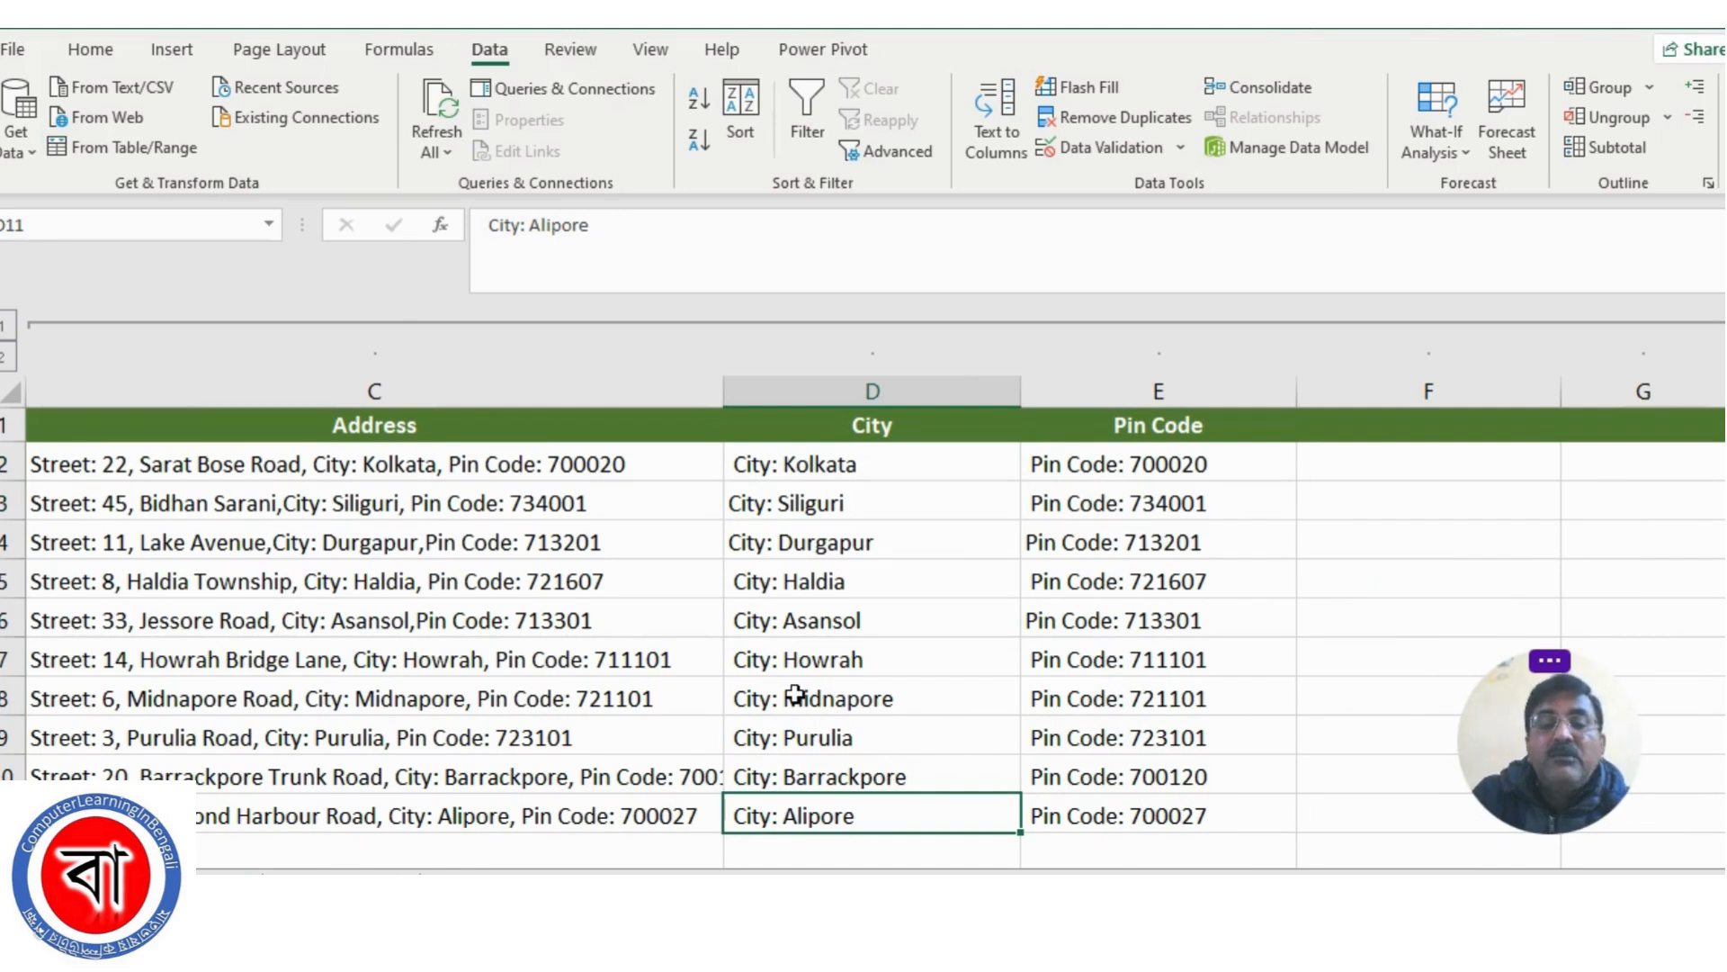
click(1080, 481)
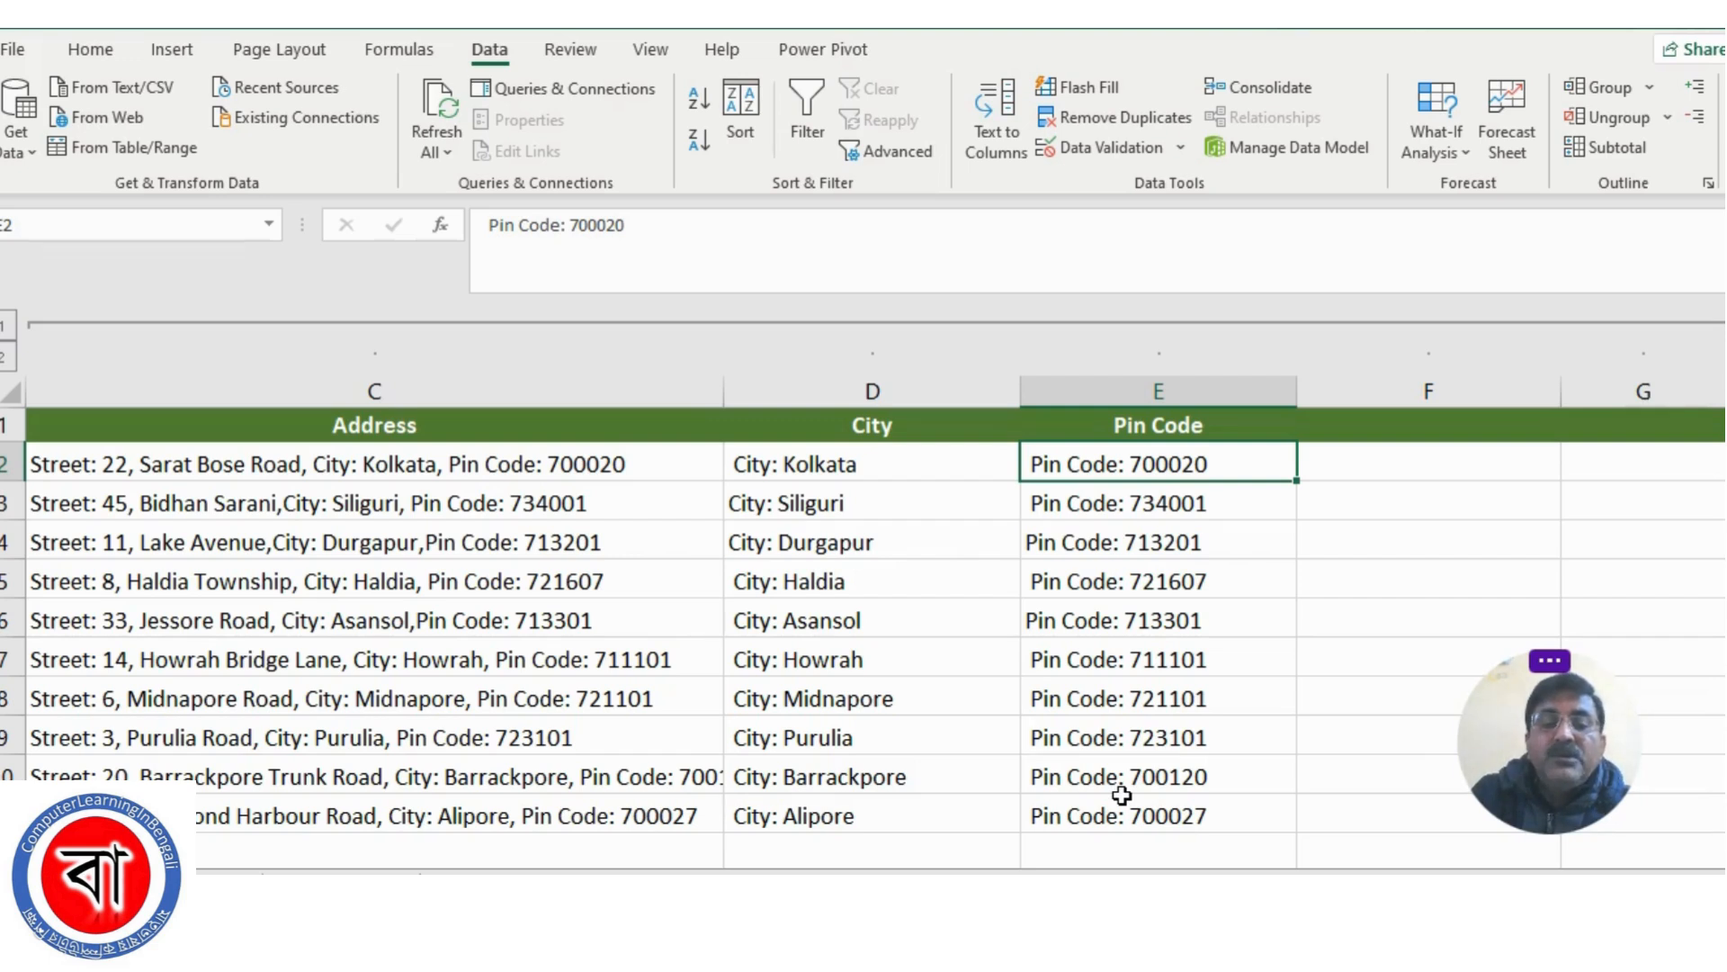
Start Text to Columns on D2:D11 as Delimited data and turn off the Comma delimiter
drag(792, 464, 822, 817)
click(993, 133)
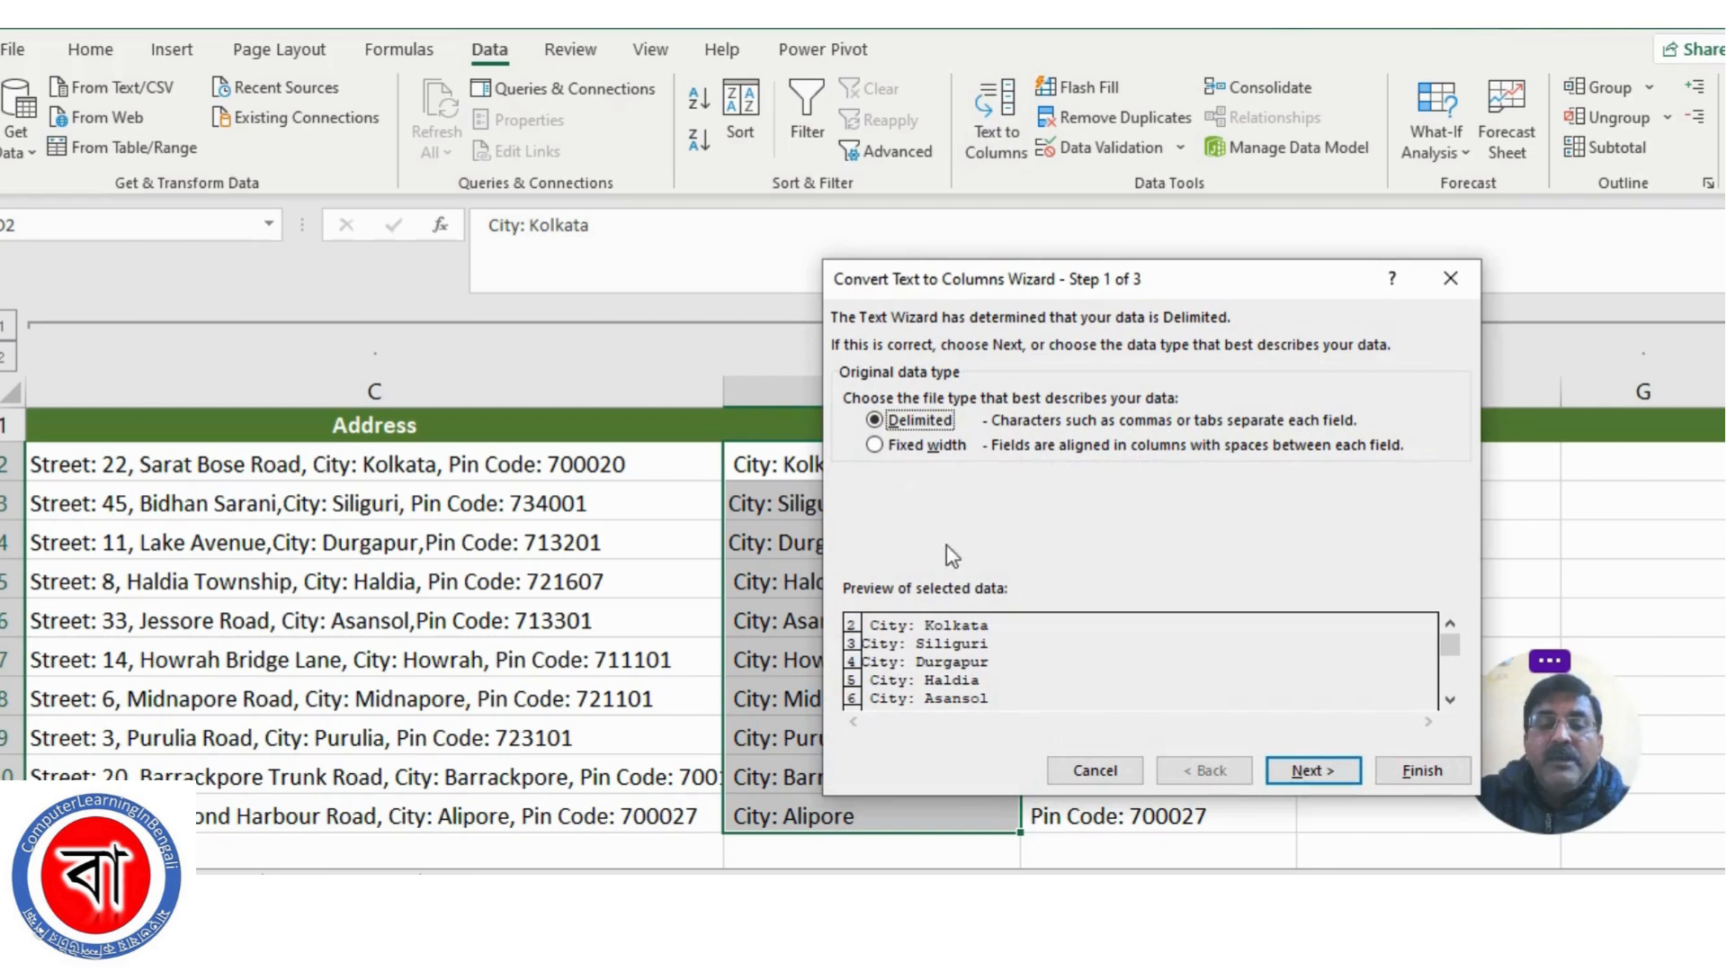
click(1320, 770)
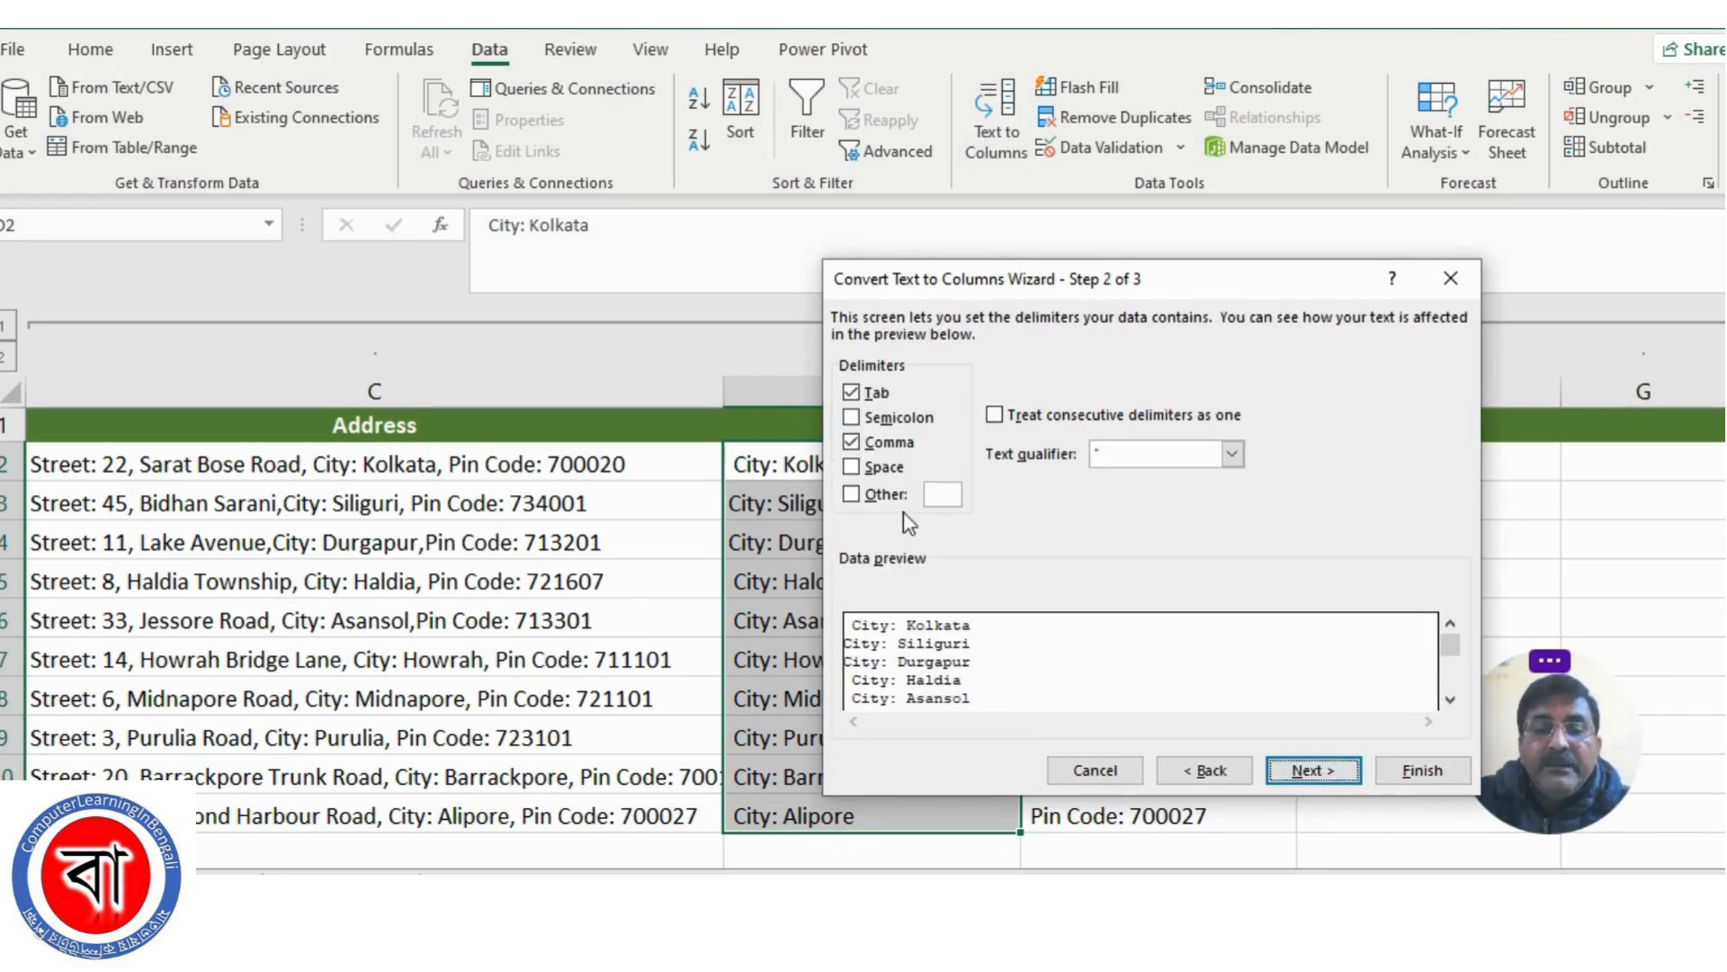
click(851, 442)
Try Space as the delimiter, check the split through the data preview, and turn Space off again
click(855, 467)
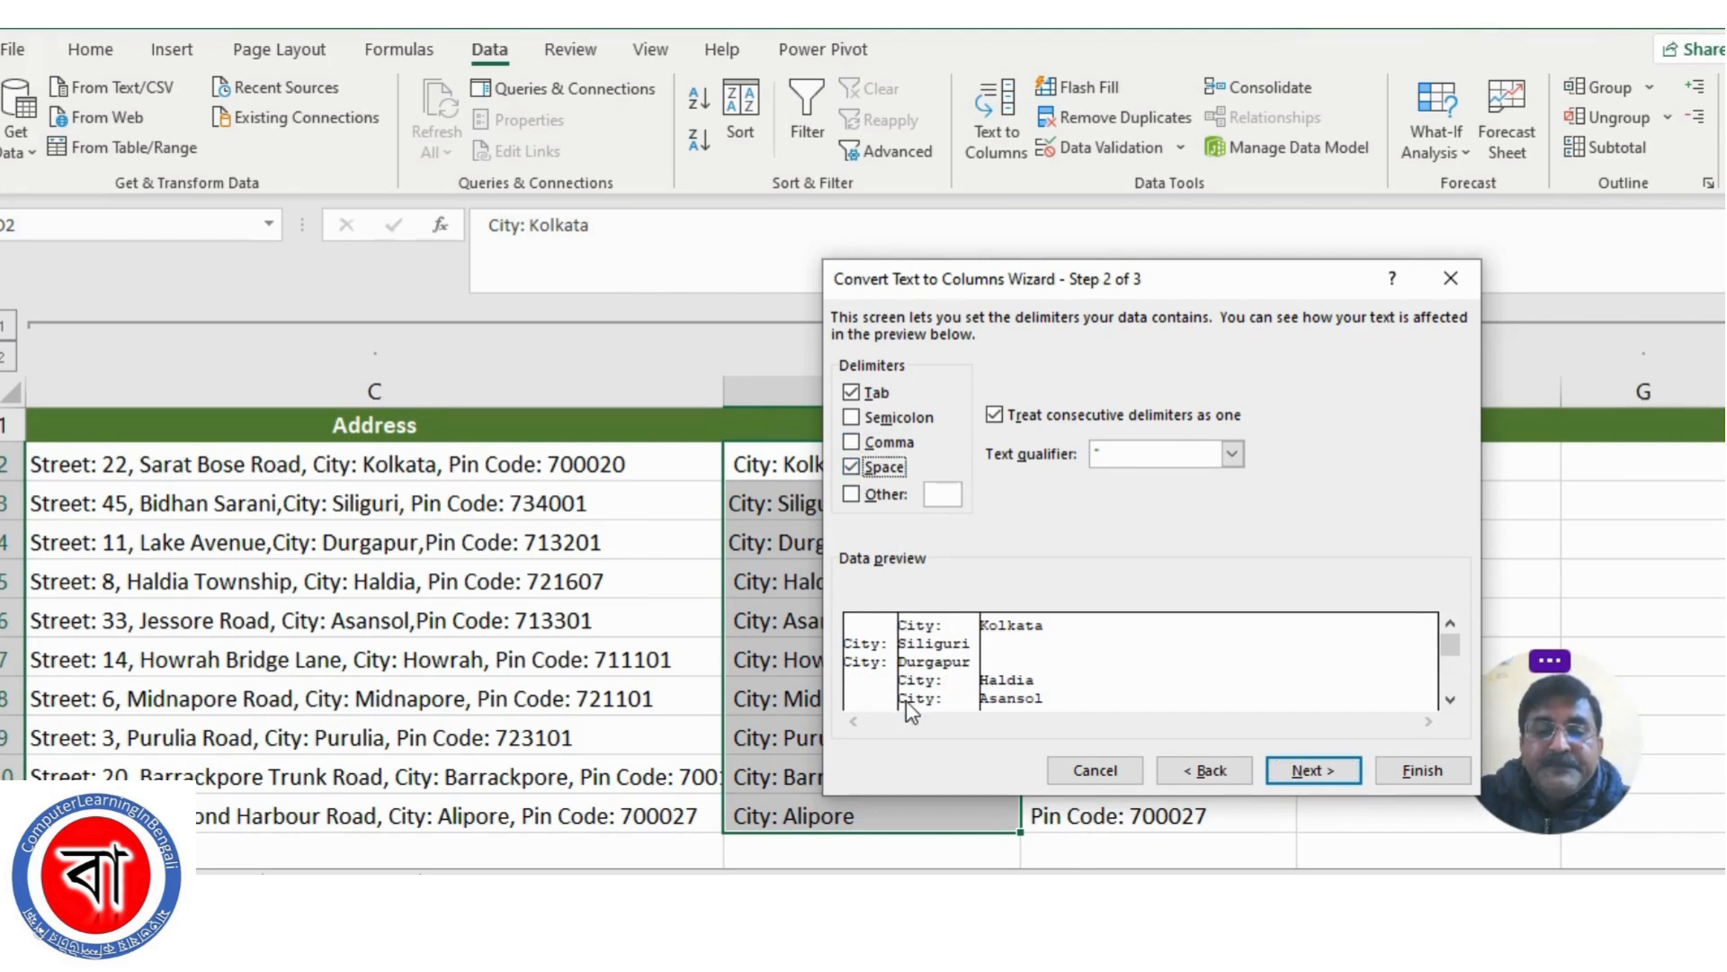
click(1450, 699)
click(1450, 699)
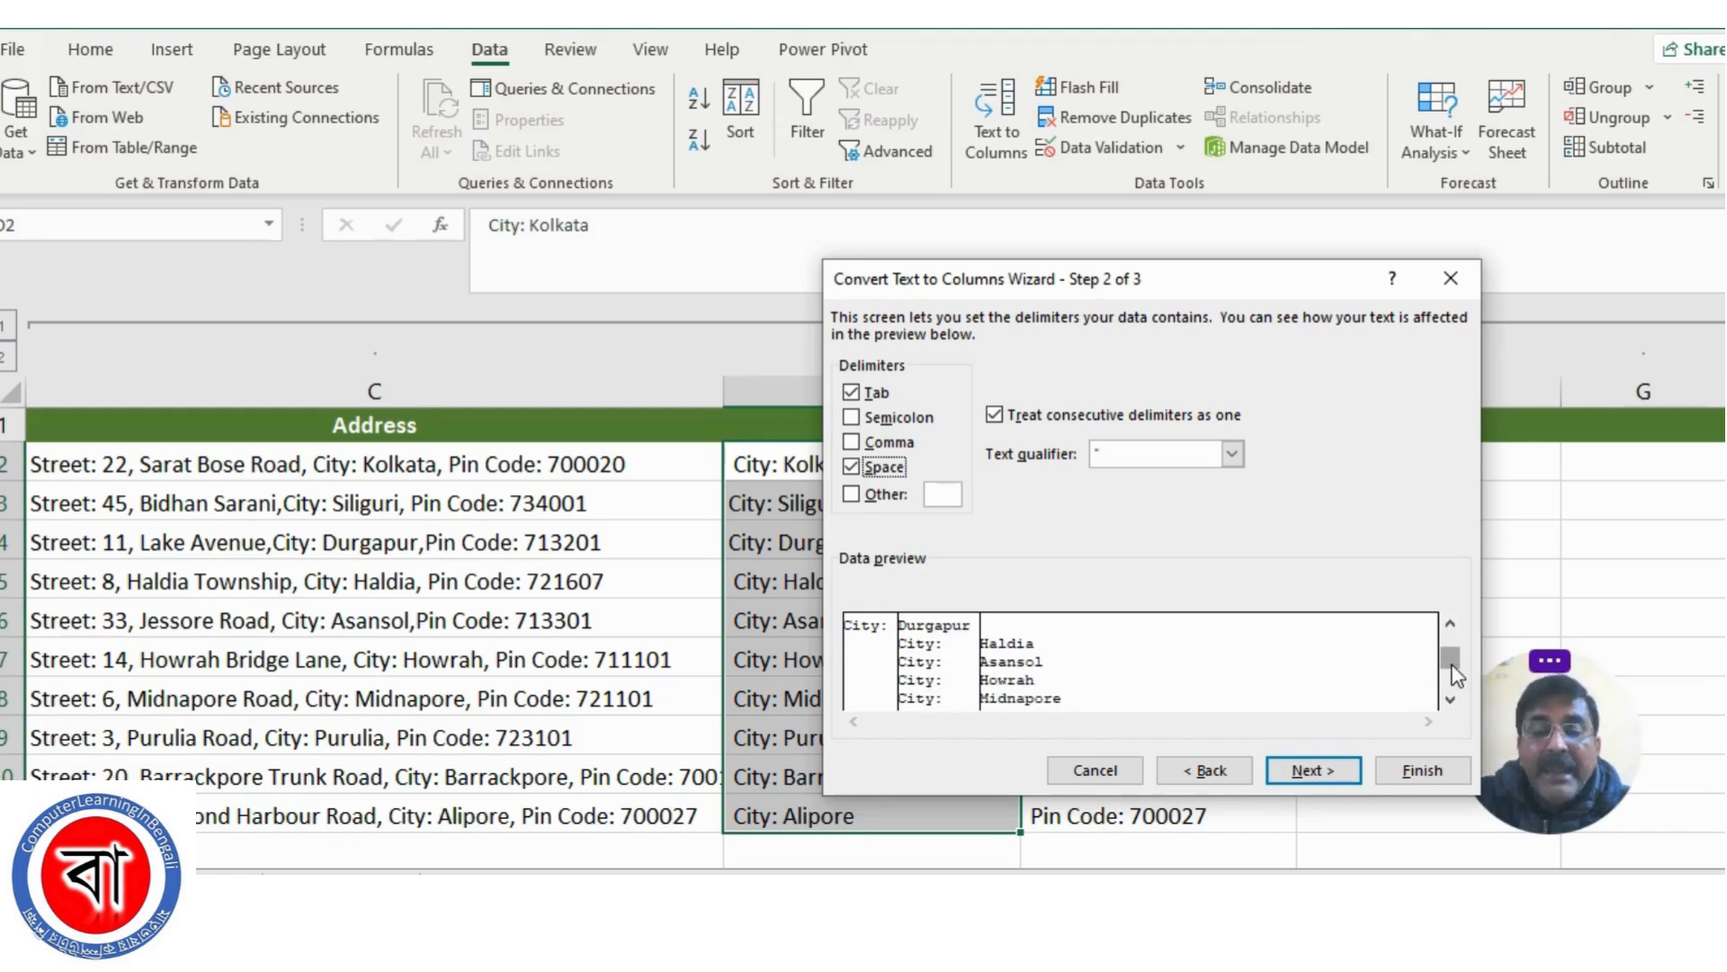
drag(1450, 687, 1451, 648)
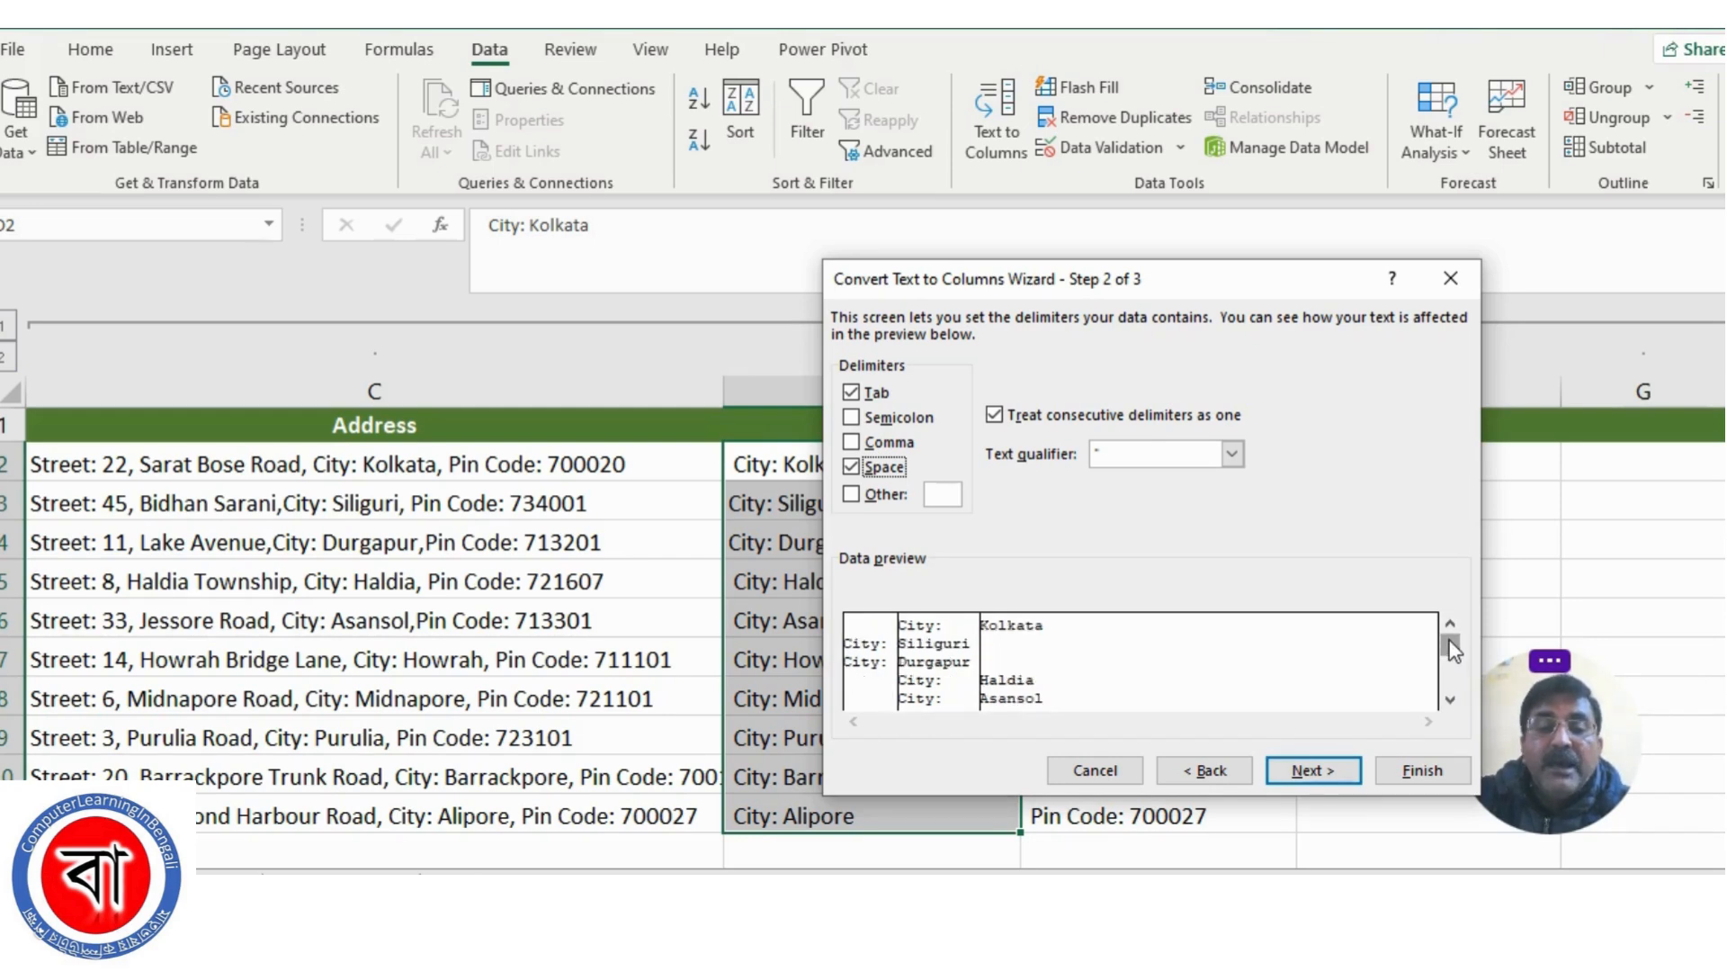
click(851, 466)
Set a colon as the Other delimiter and check the split of all city entries in the data preview
click(942, 493)
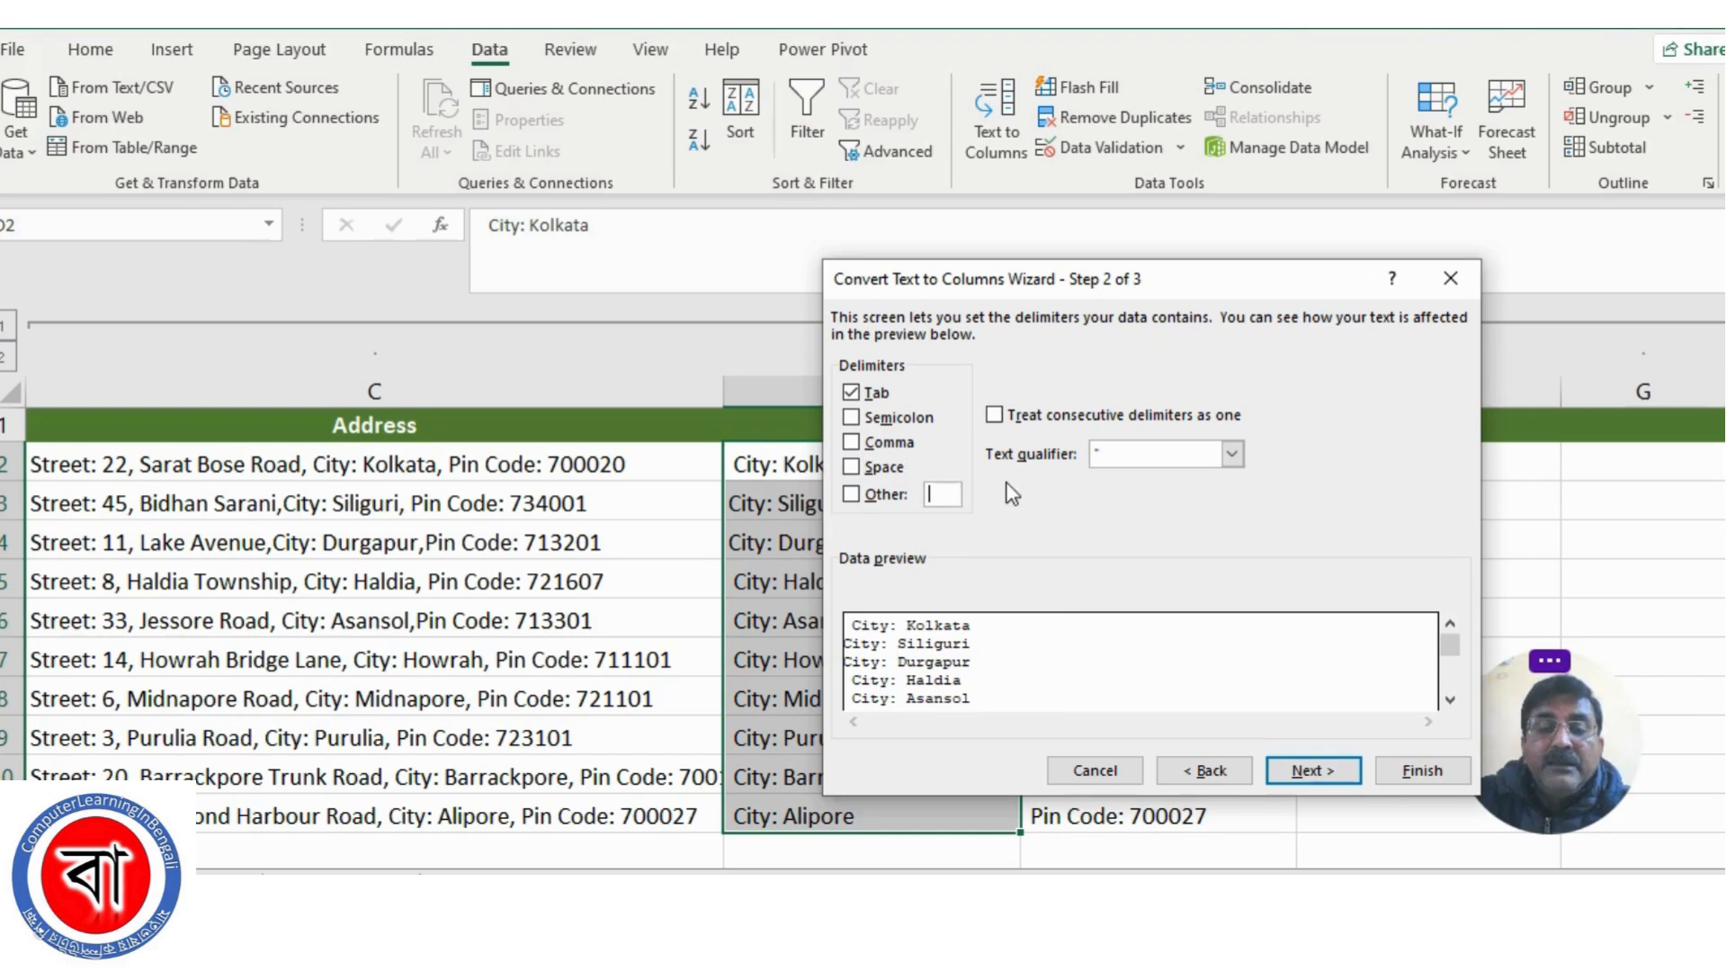
text(:)
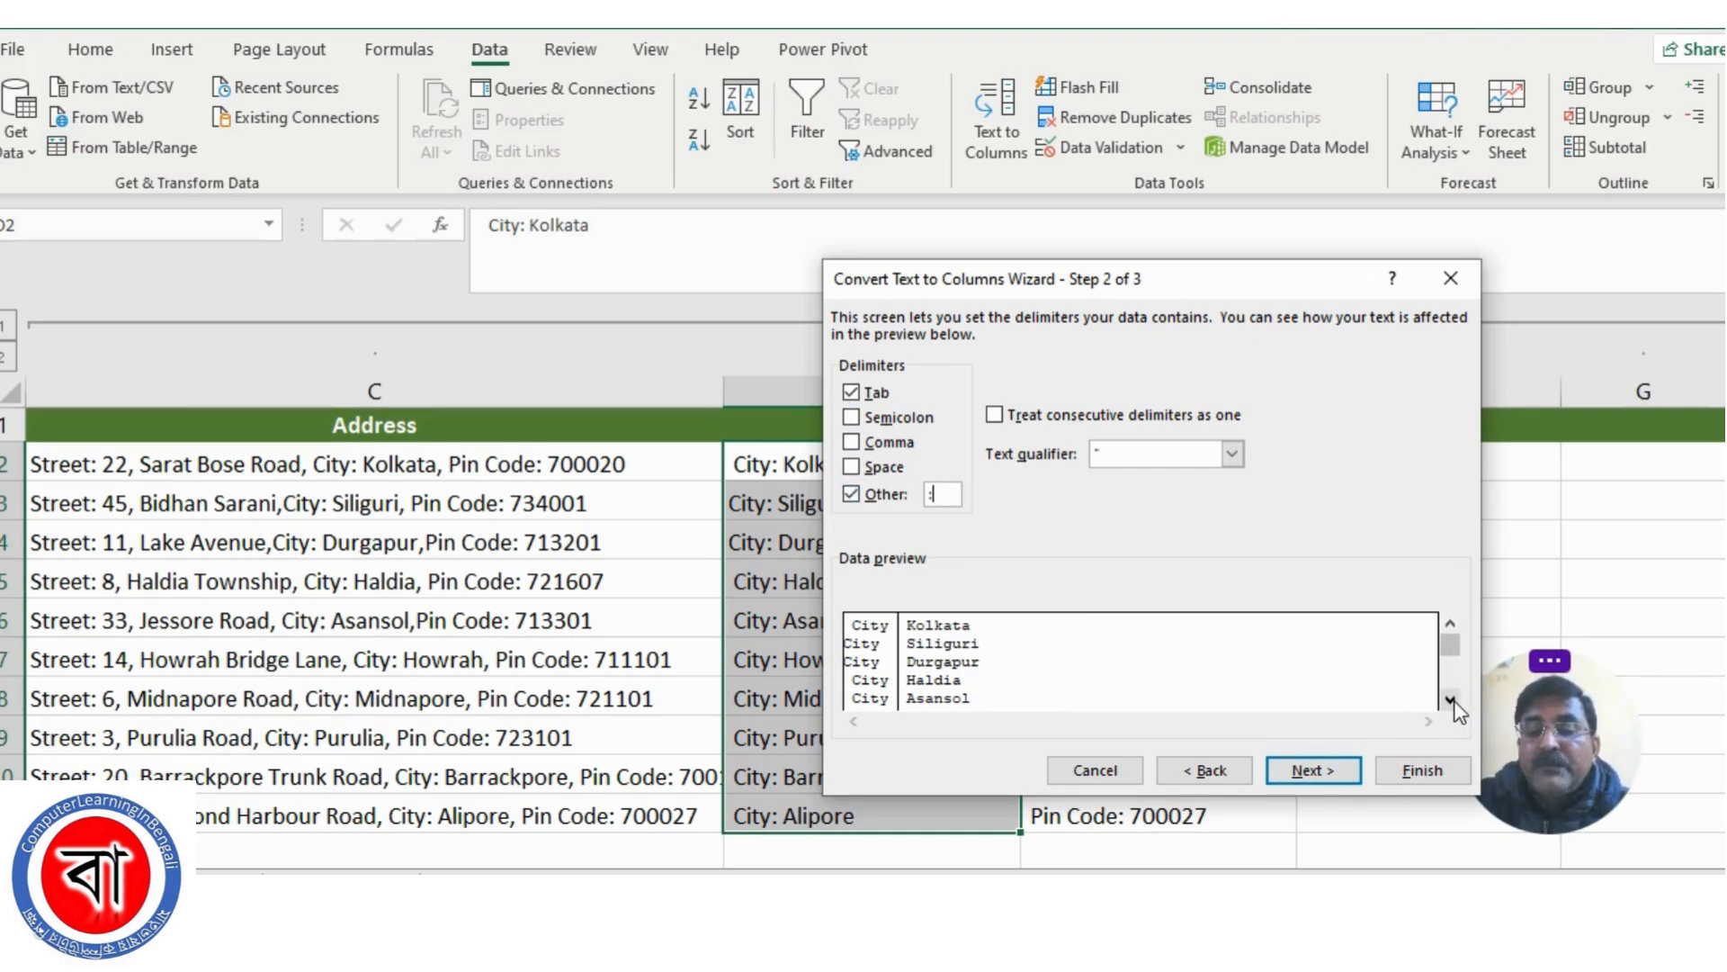
click(1450, 700)
click(1450, 700)
click(1450, 700)
click(1450, 700)
click(1450, 700)
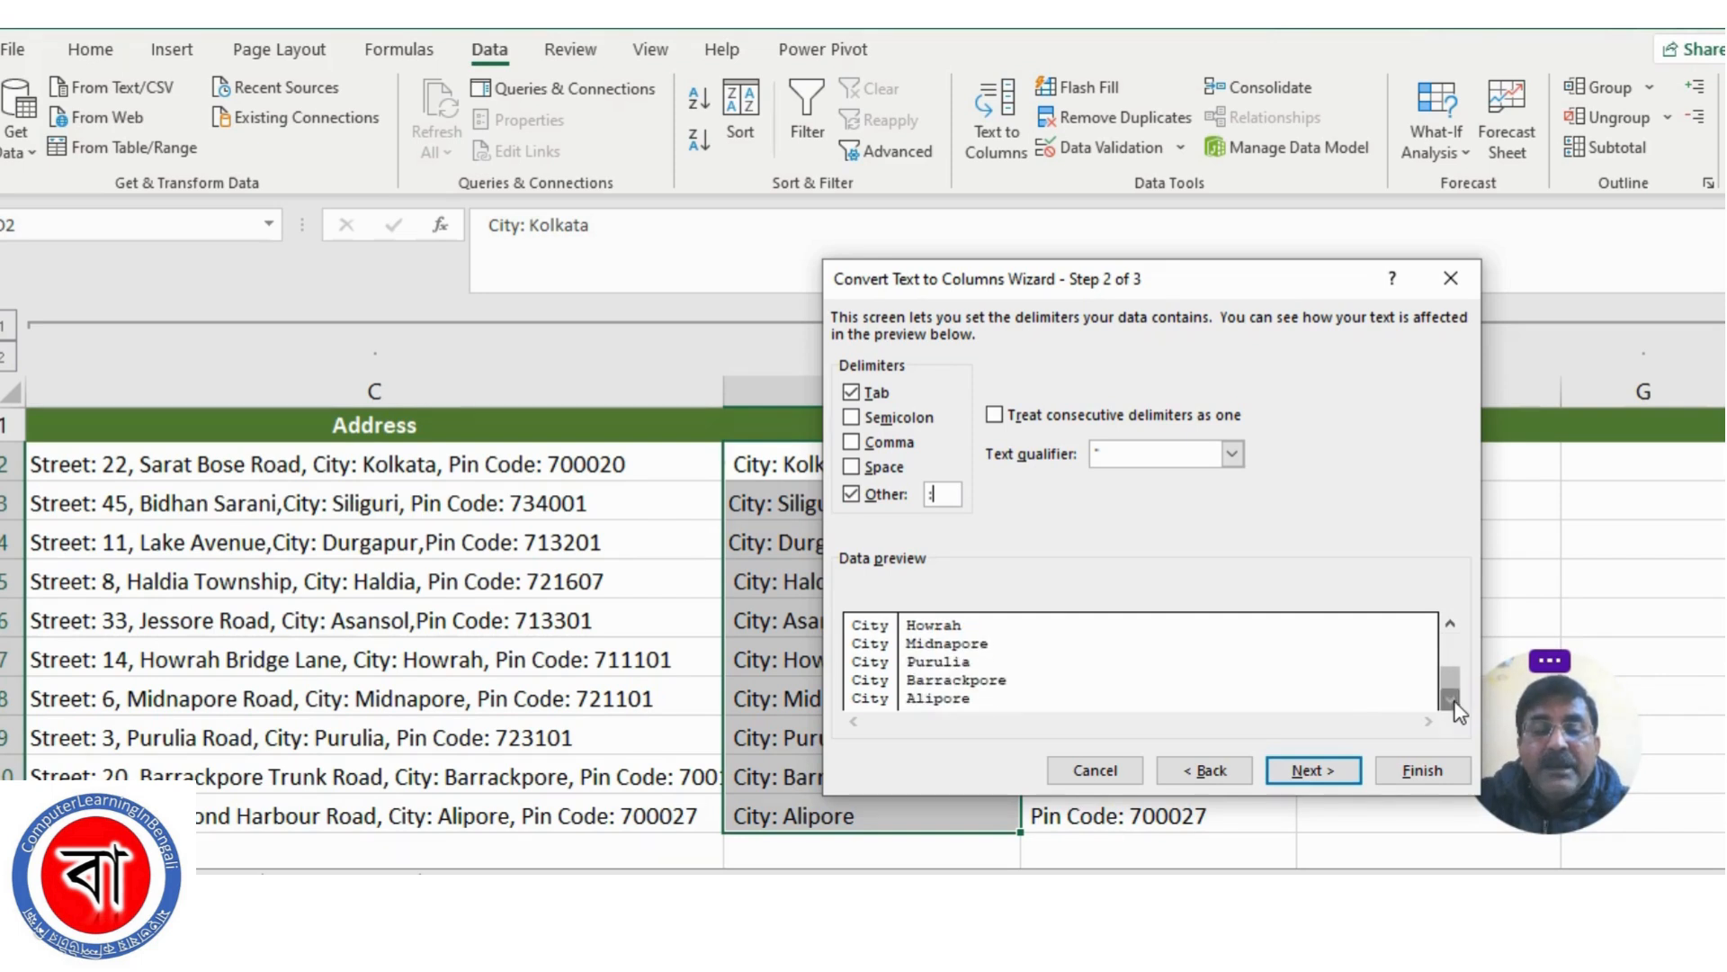
click(1450, 624)
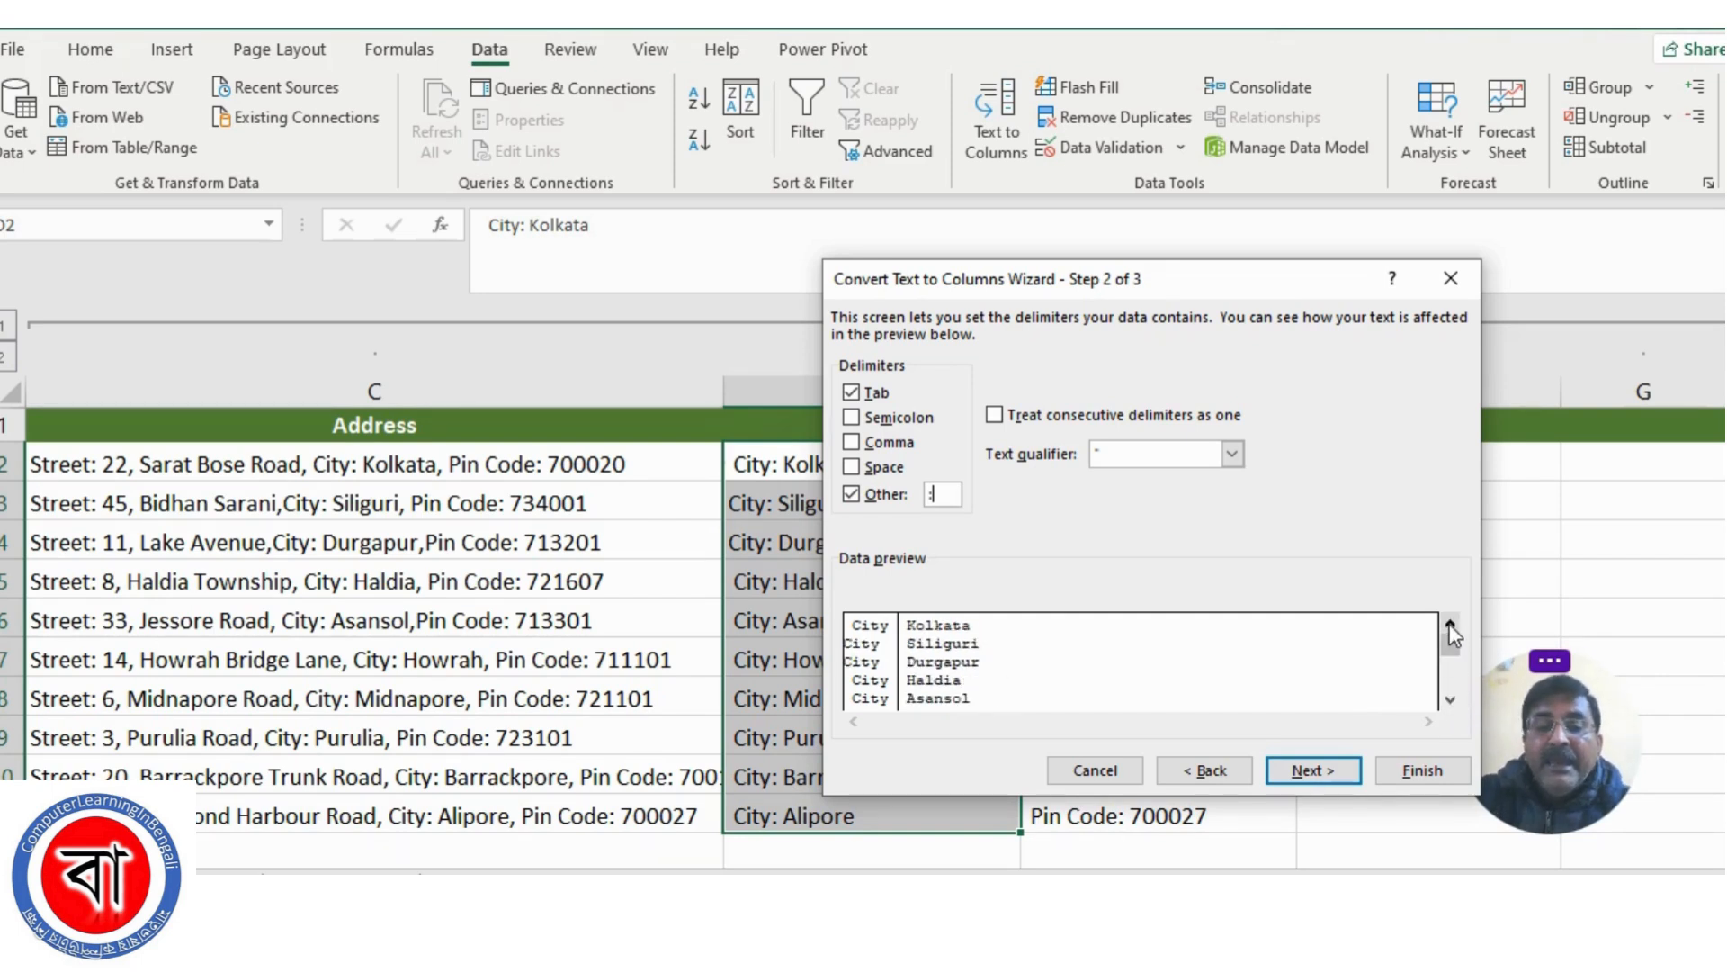
Set the destination of the split city data to $F$2 with the General format and complete the conversion
click(1310, 772)
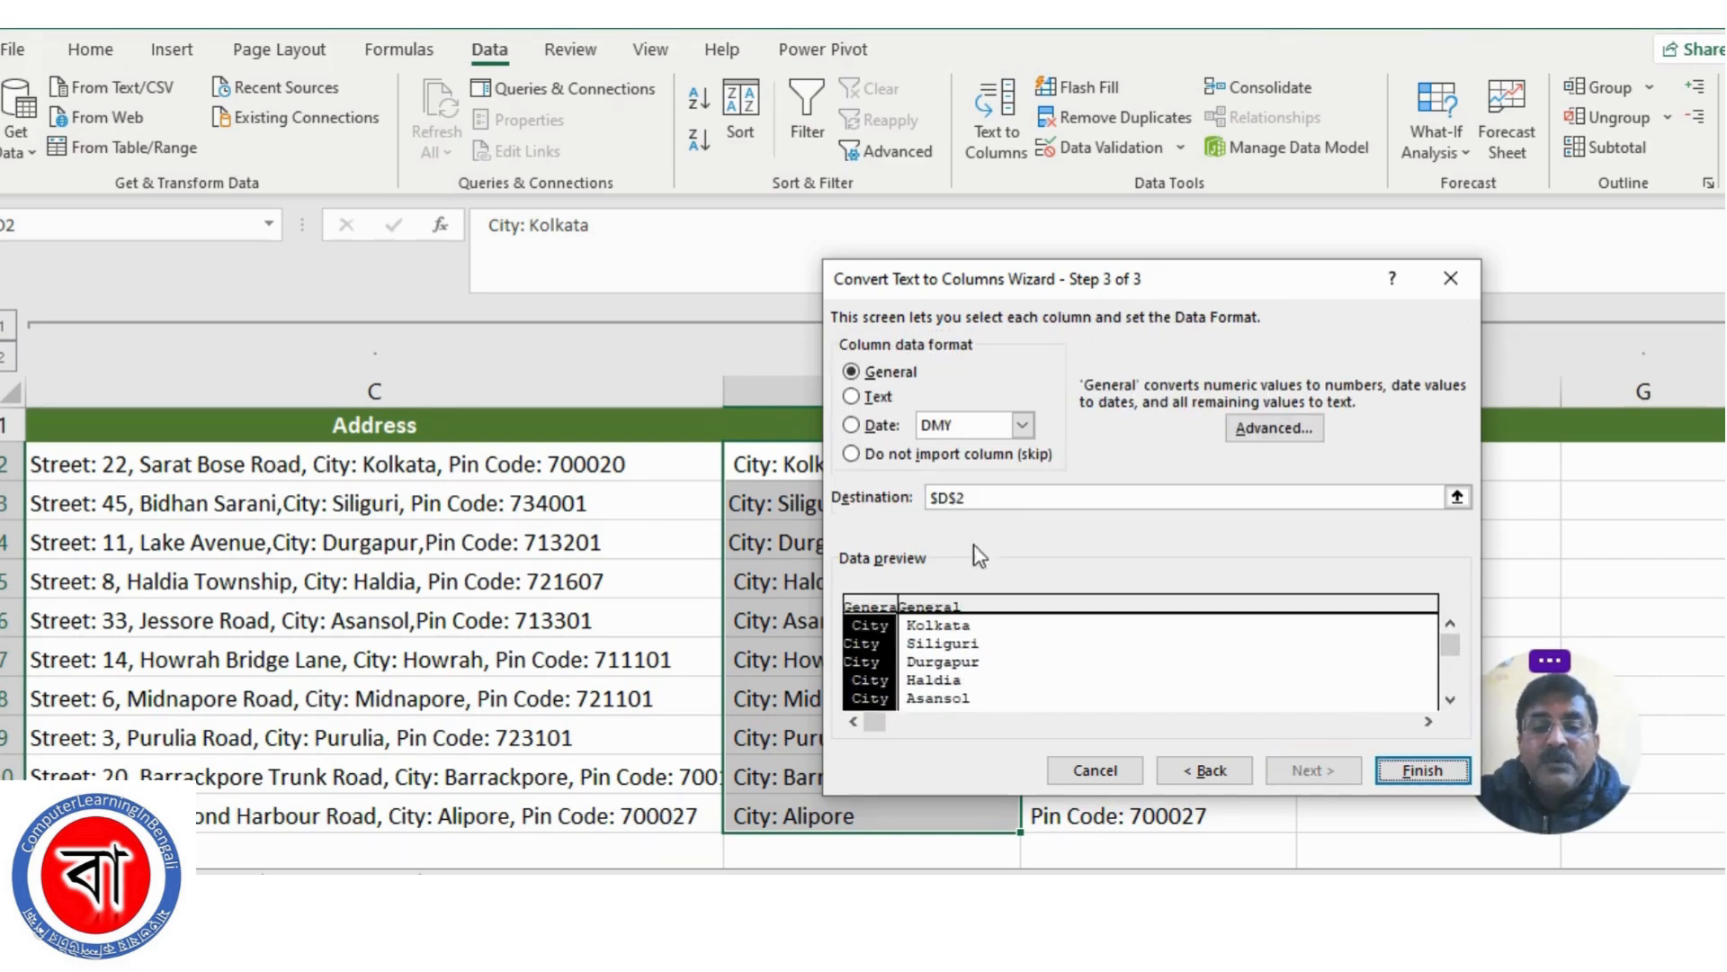
click(1457, 496)
click(1317, 470)
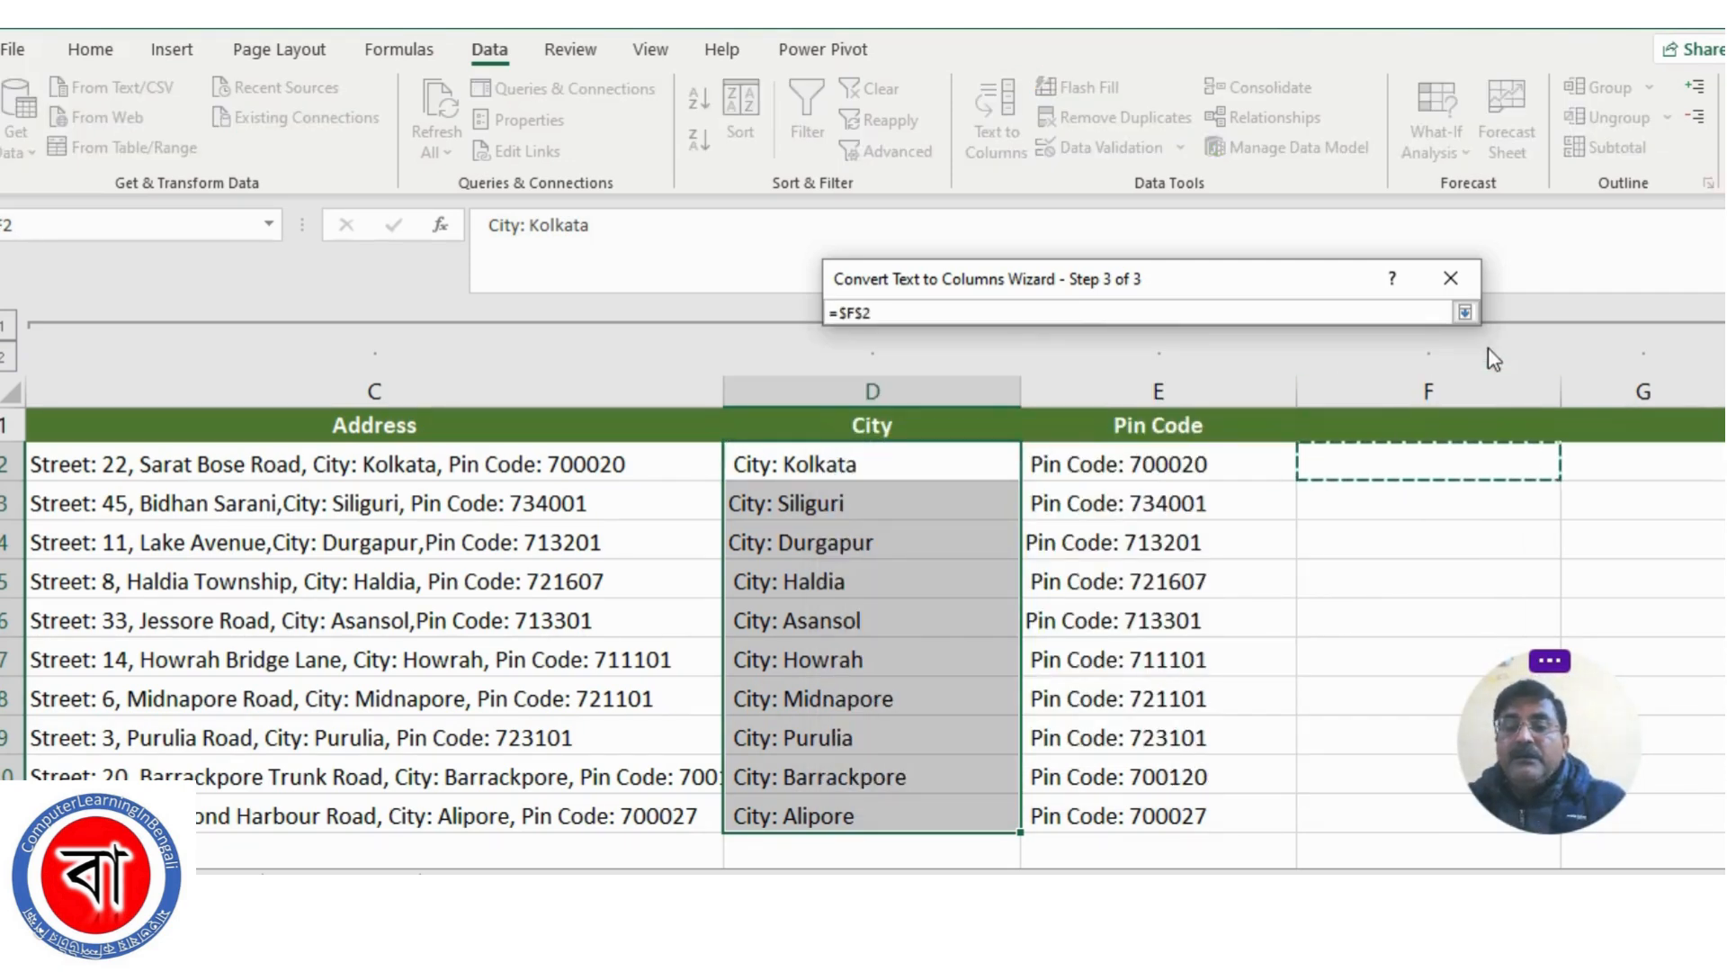
click(1464, 312)
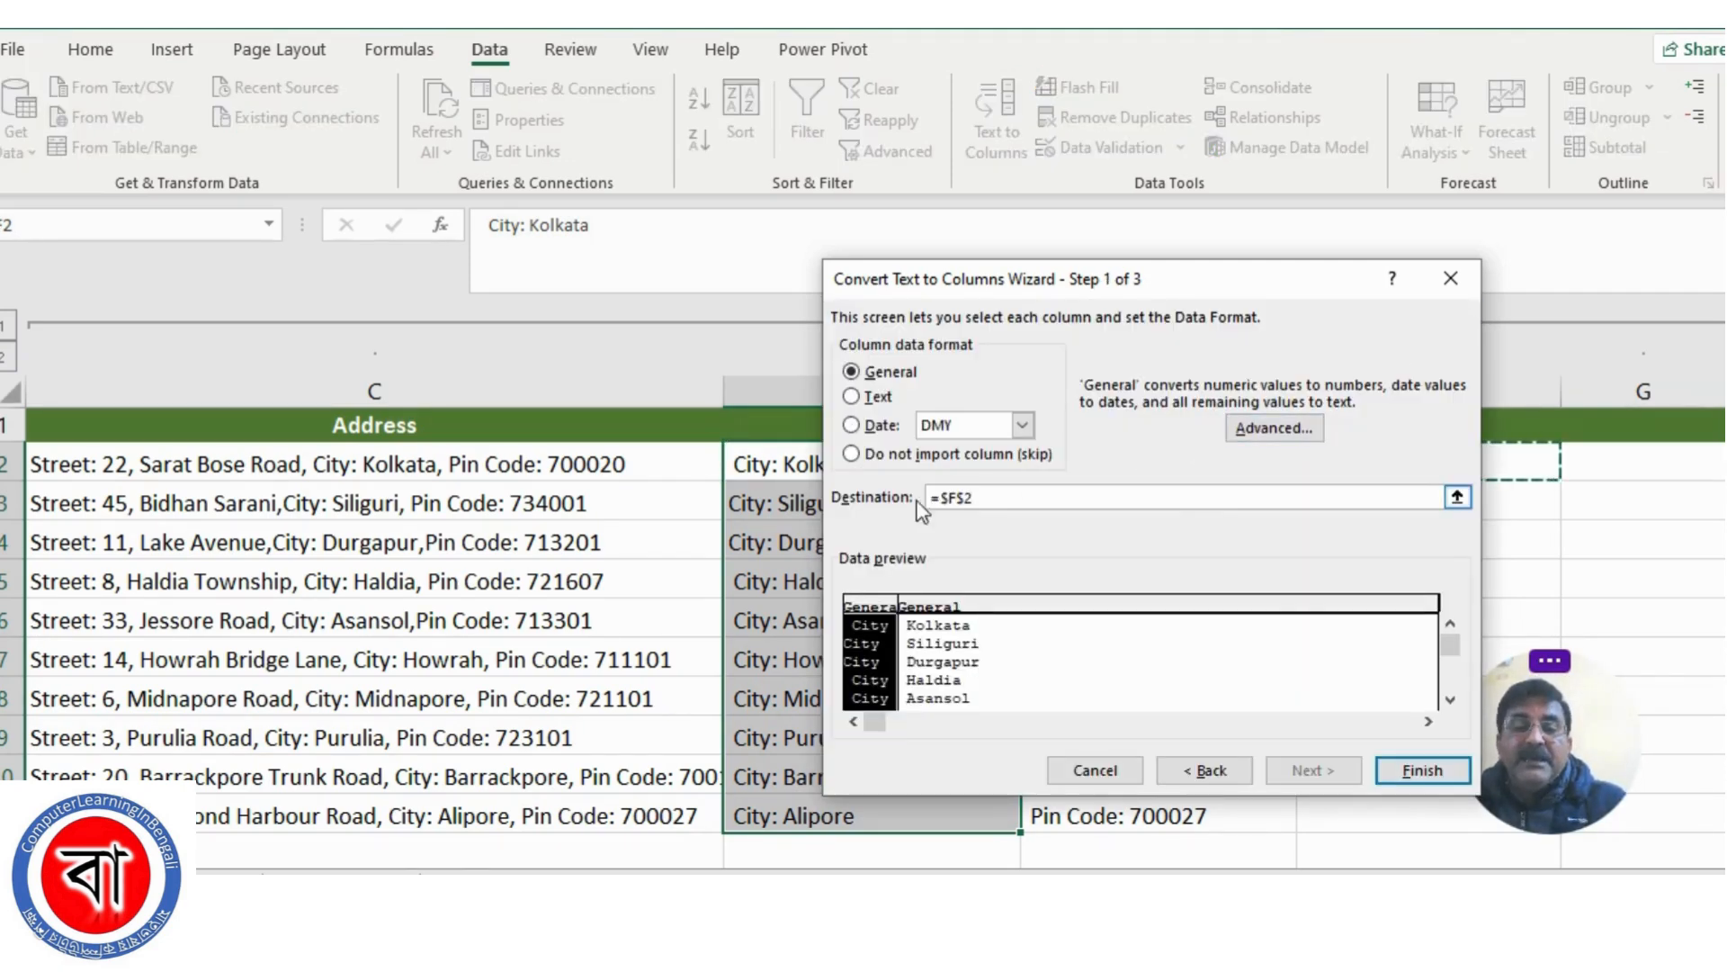
click(1418, 770)
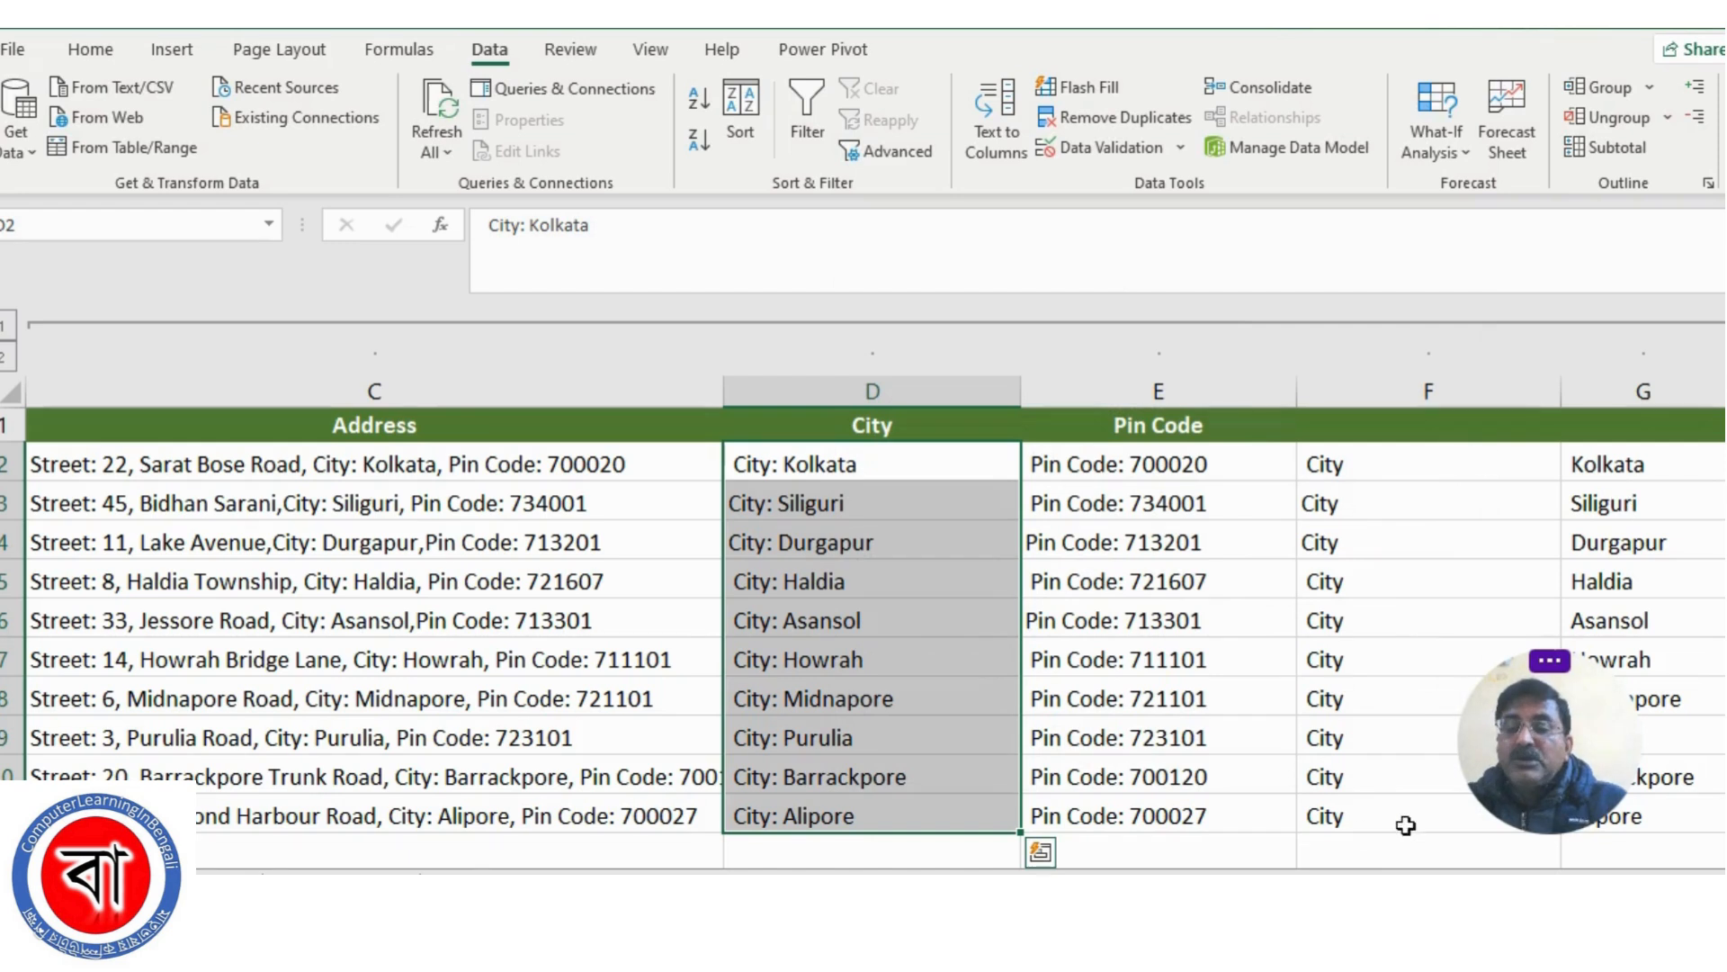
Move the plain city names from G2:G11 into the City column starting at D2, replacing the labelled entries
click(1607, 465)
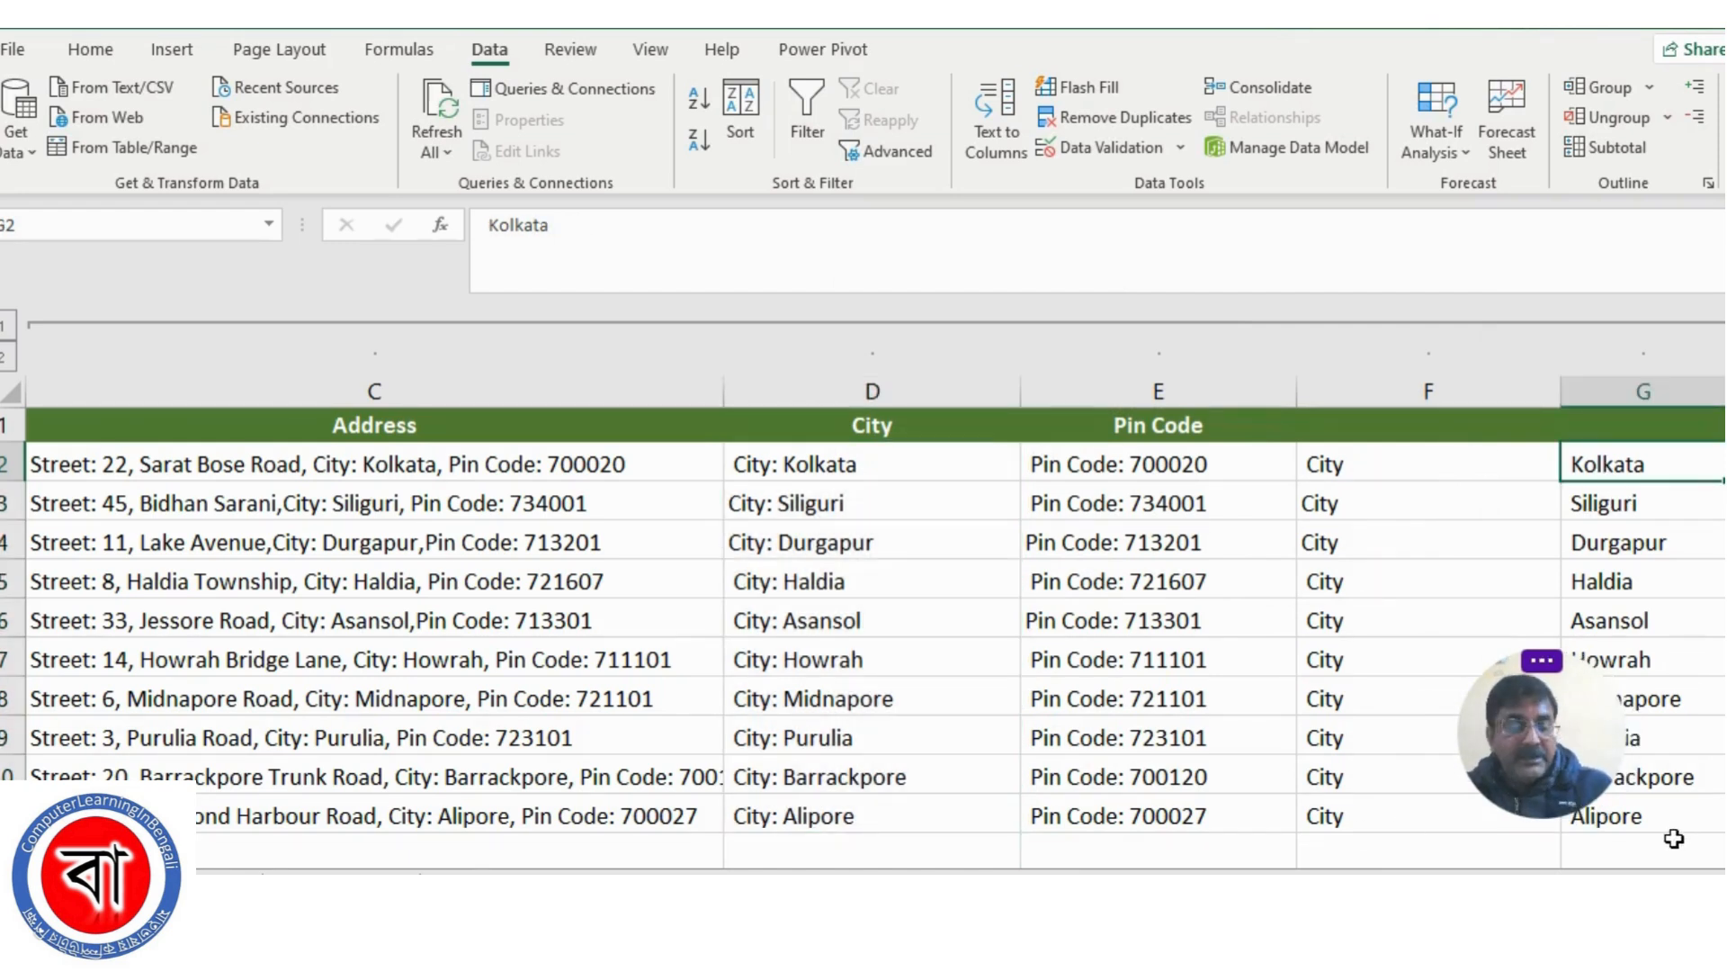
shift+click(1656, 818)
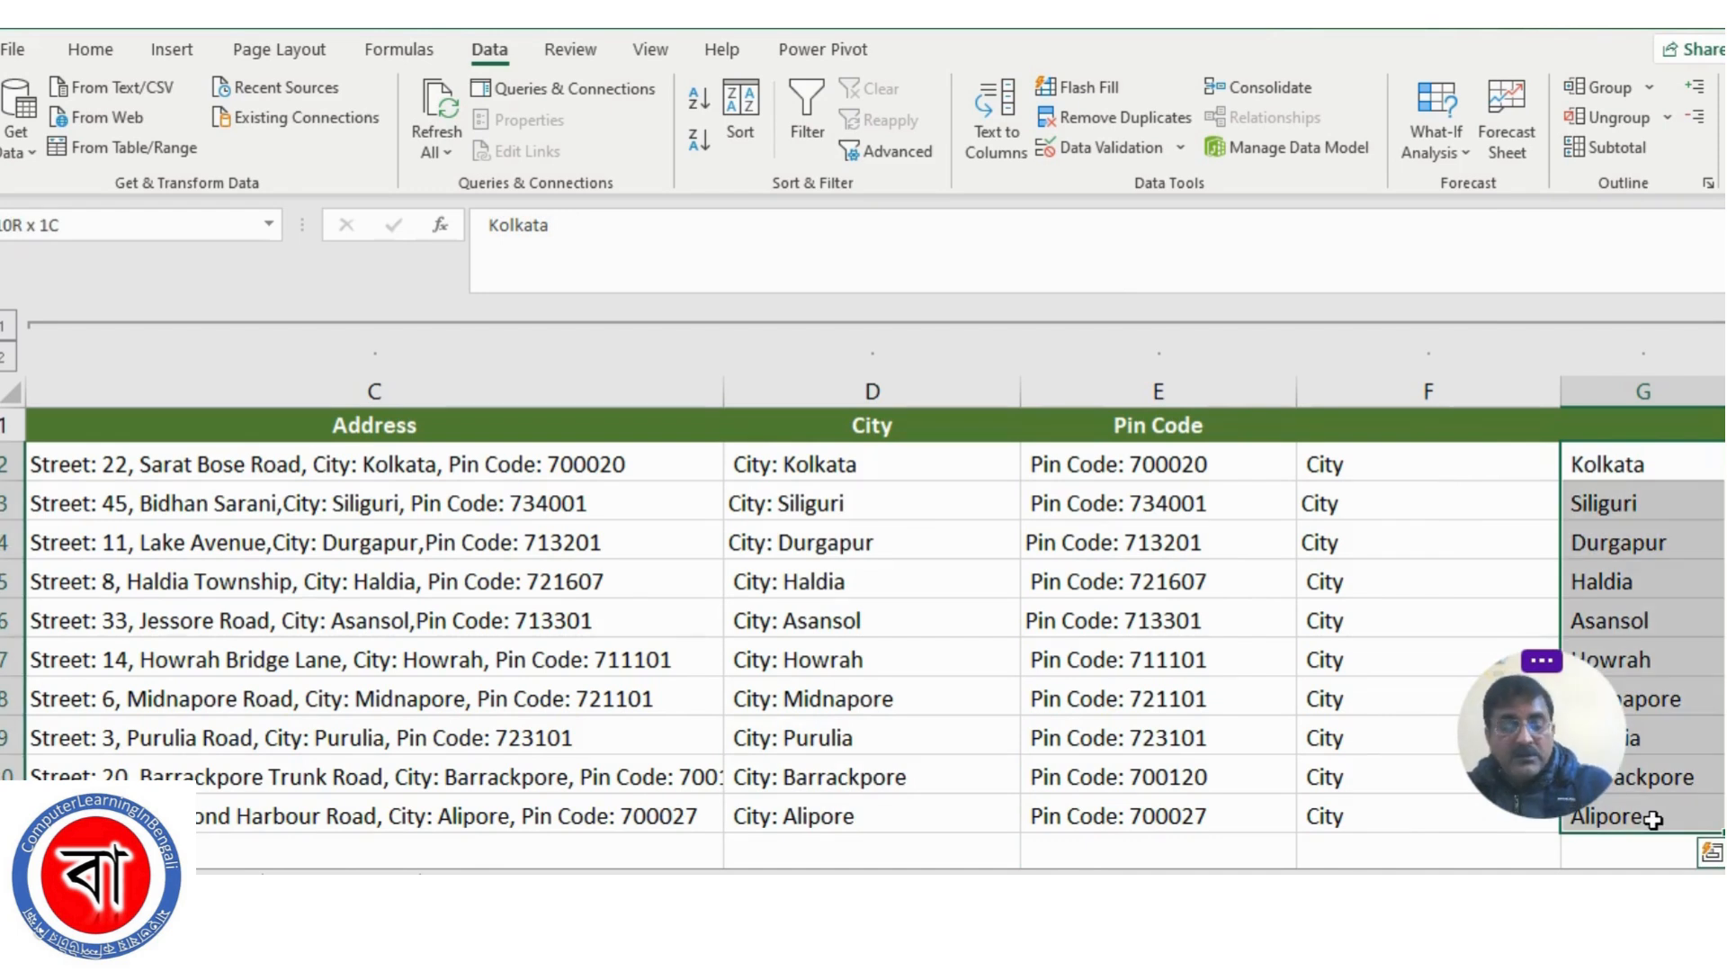
key(ctrl+c)
key(ctrl+q)
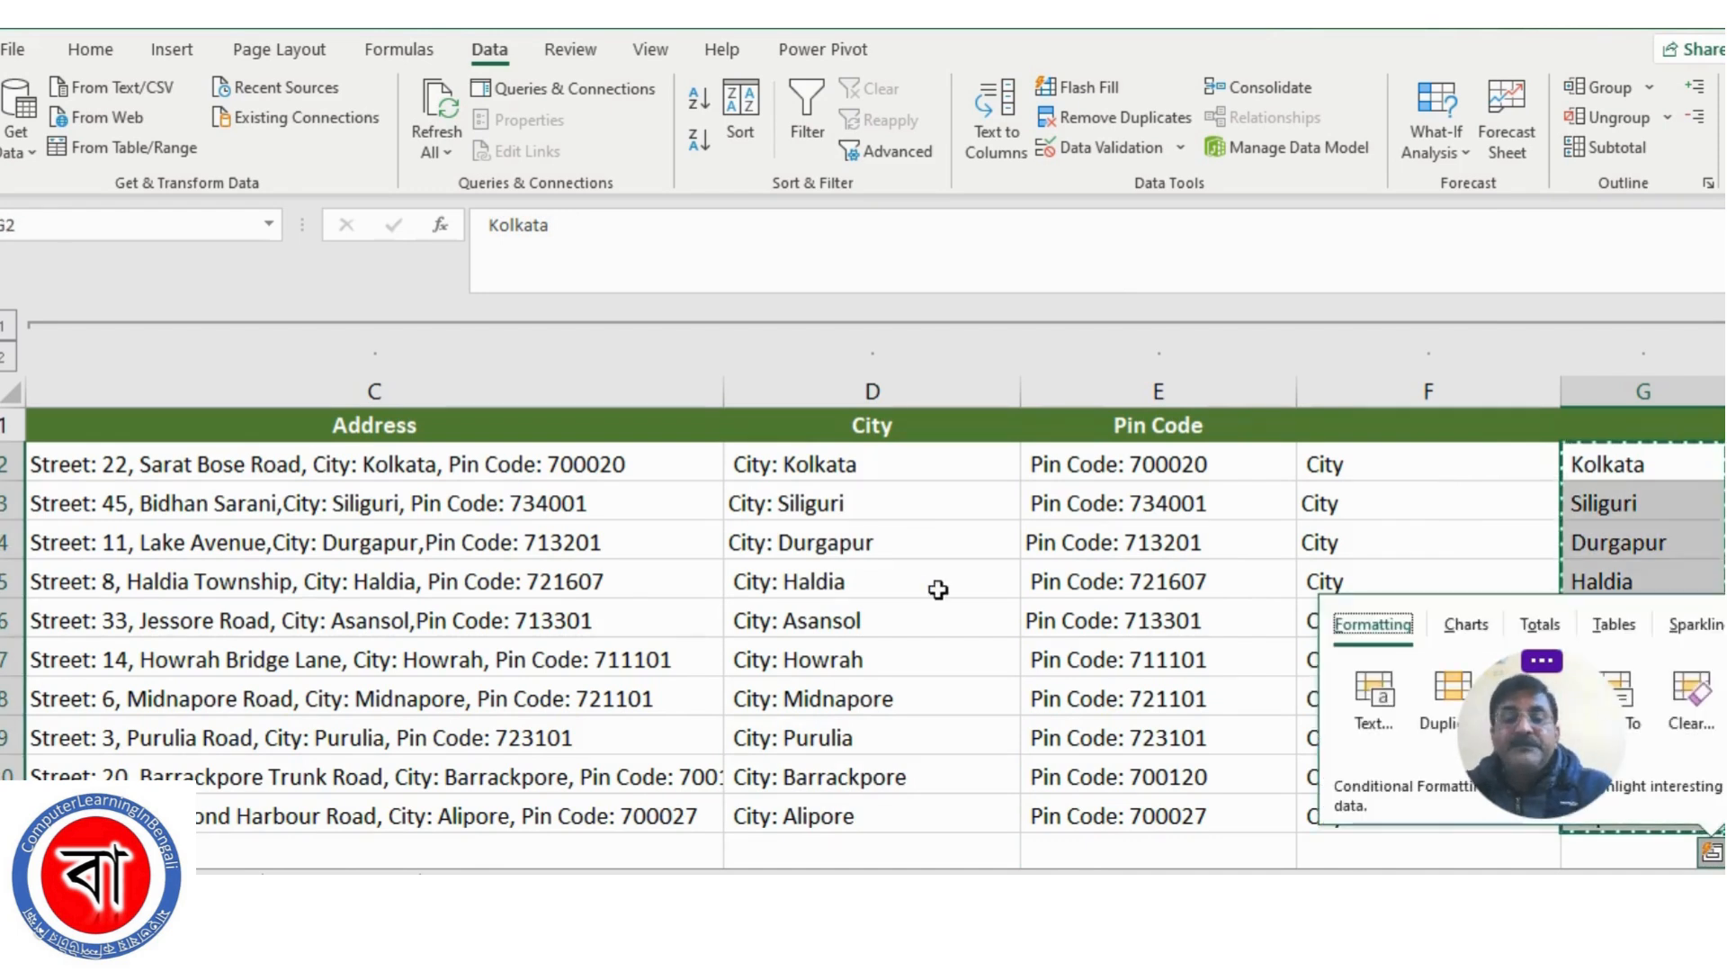
click(805, 464)
key(ctrl+v)
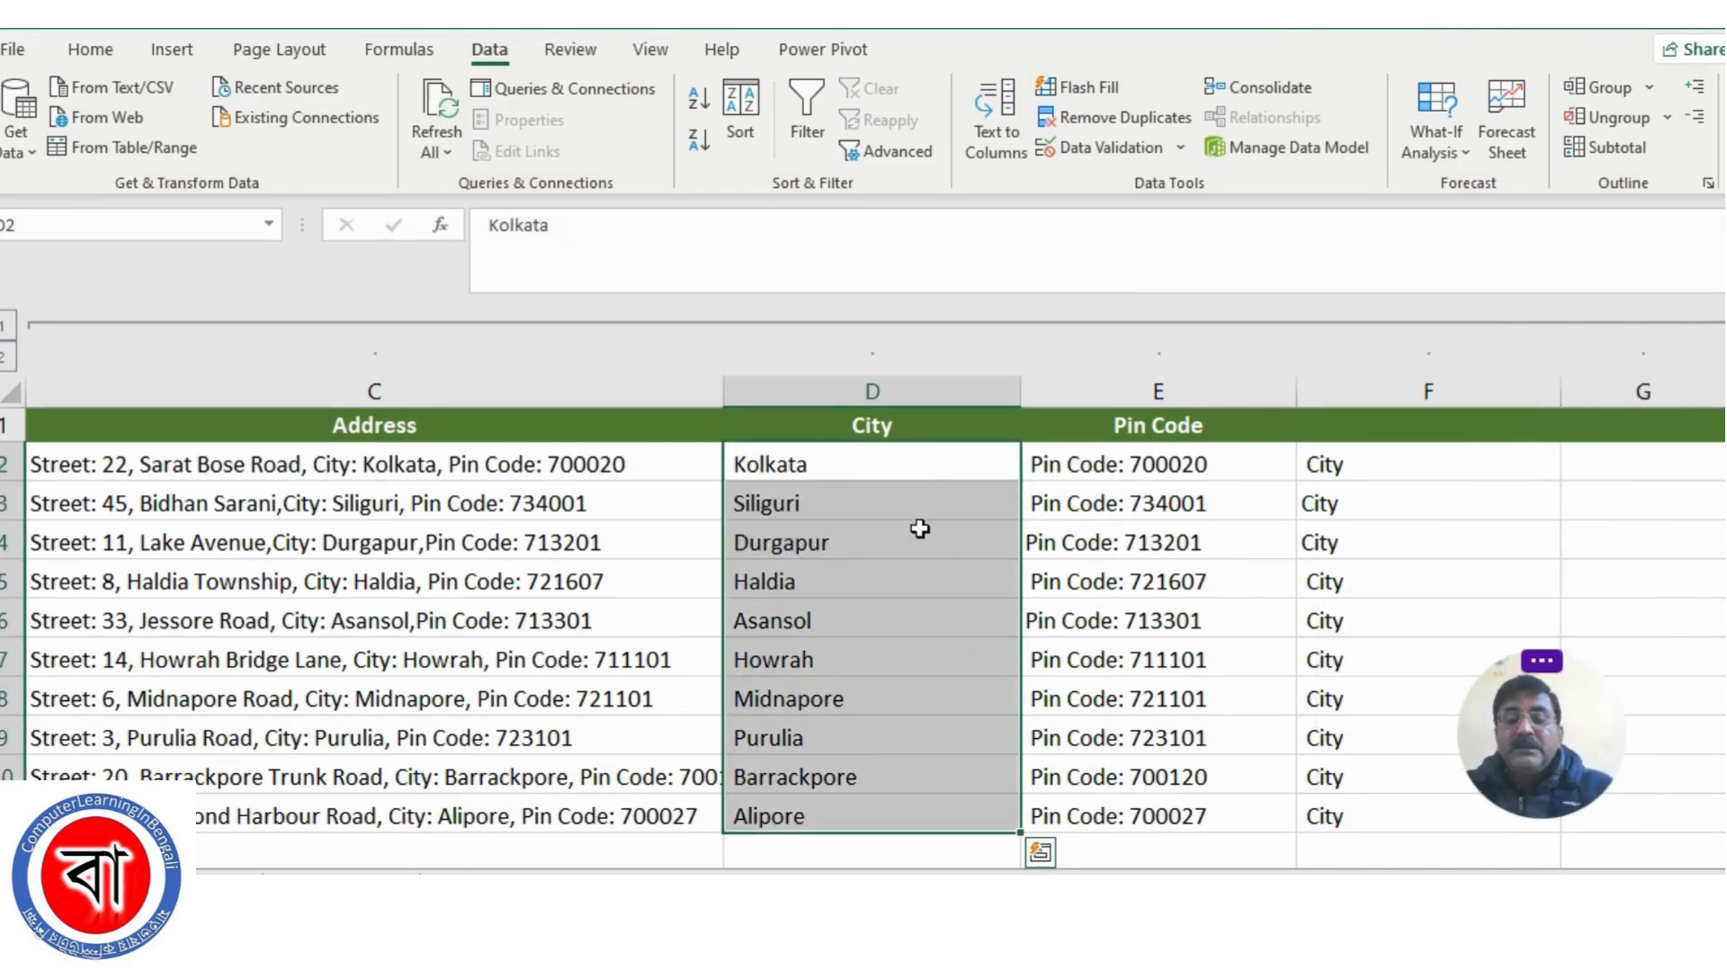
Clear the leftover City labels from F2:F11 beside the Pin Code column
drag(1354, 475, 1352, 818)
key(Delete)
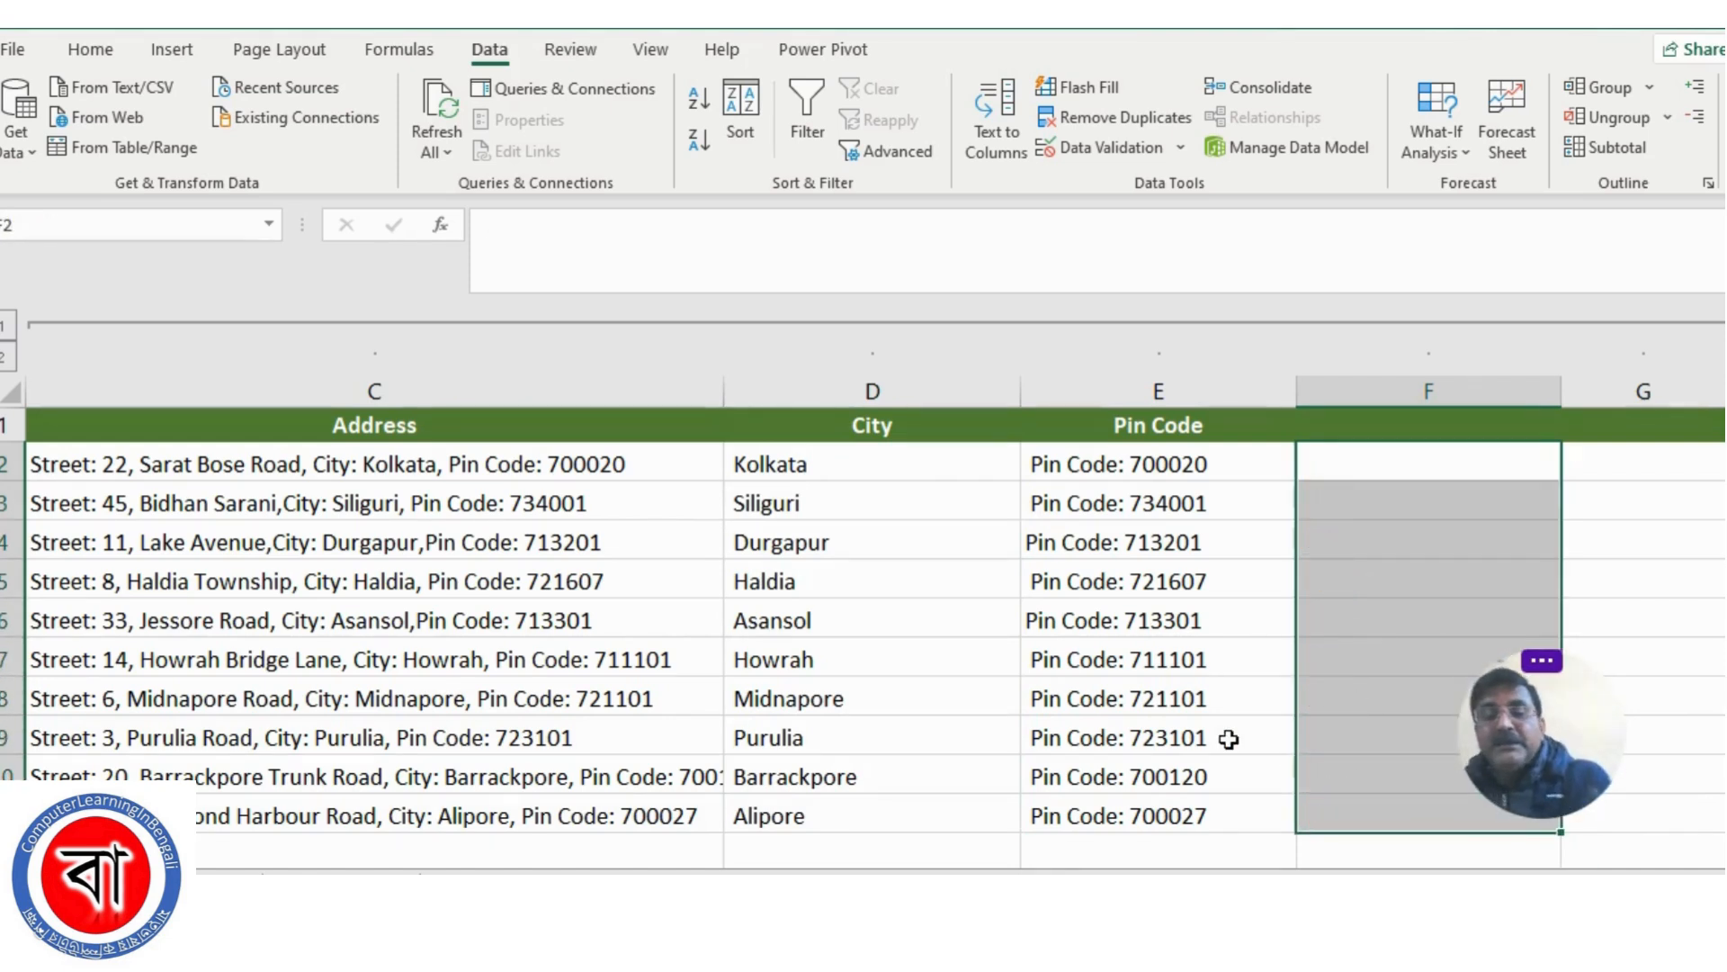
click(1229, 738)
Start Text to Columns on the pin code entries in E2:E11 as Delimited data, keeping the colon as the Other delimiter
click(1142, 467)
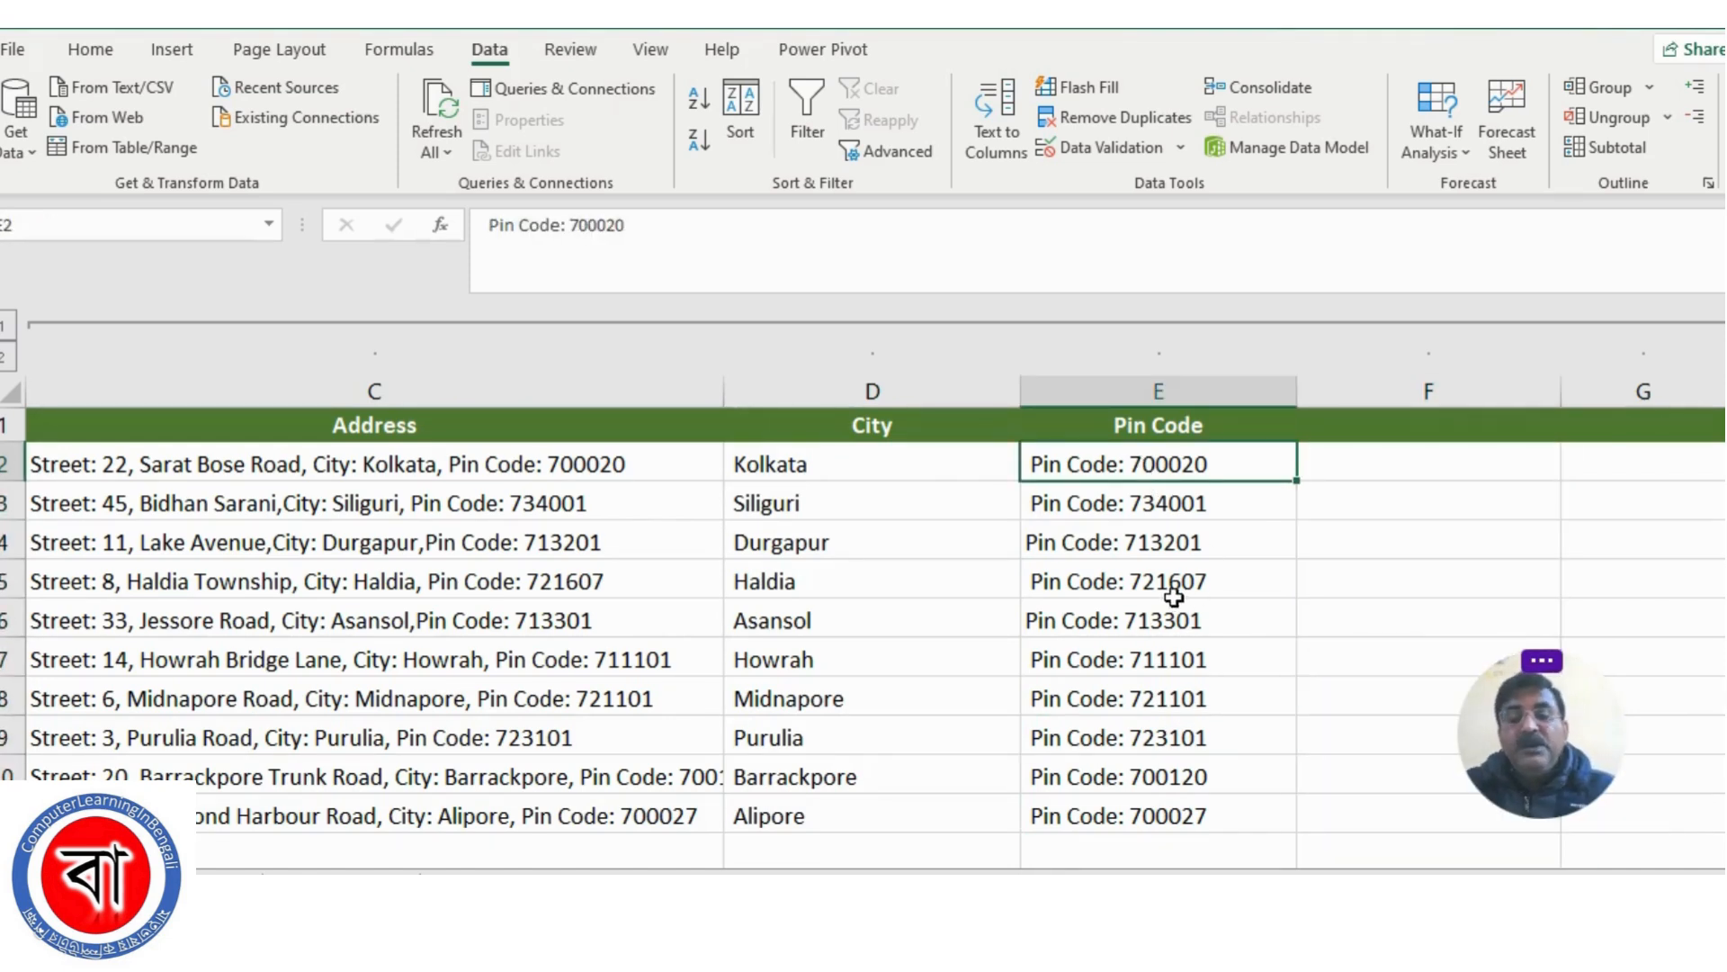
drag(1091, 465, 1086, 811)
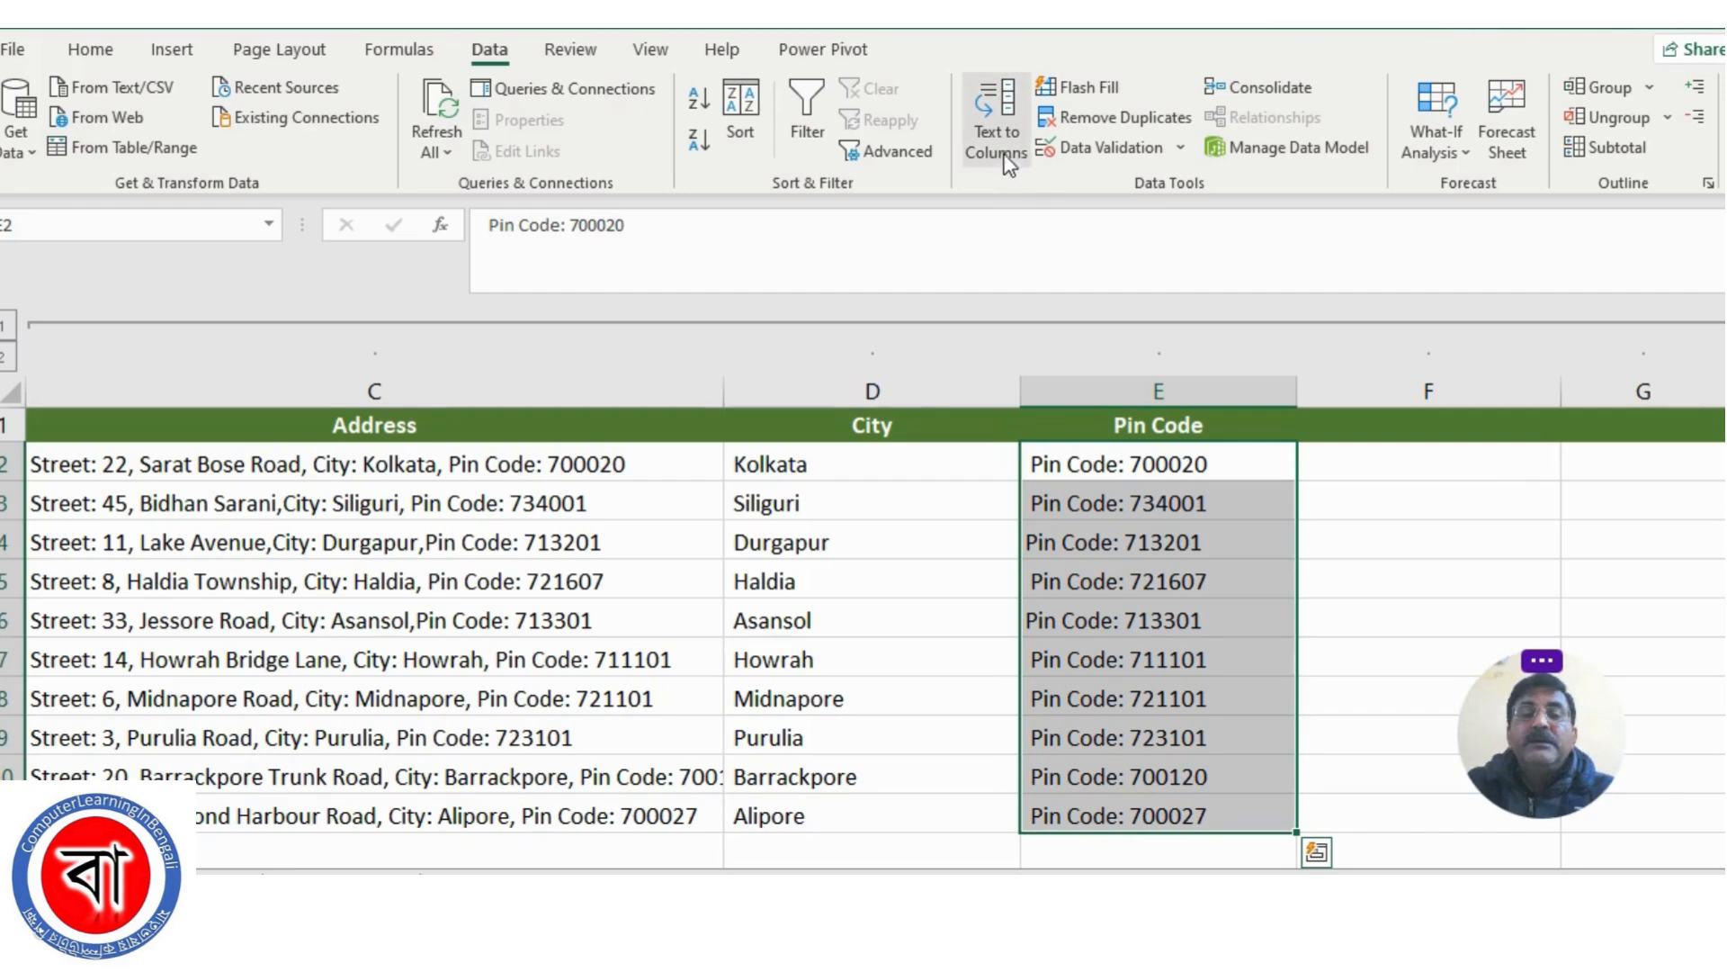
click(996, 126)
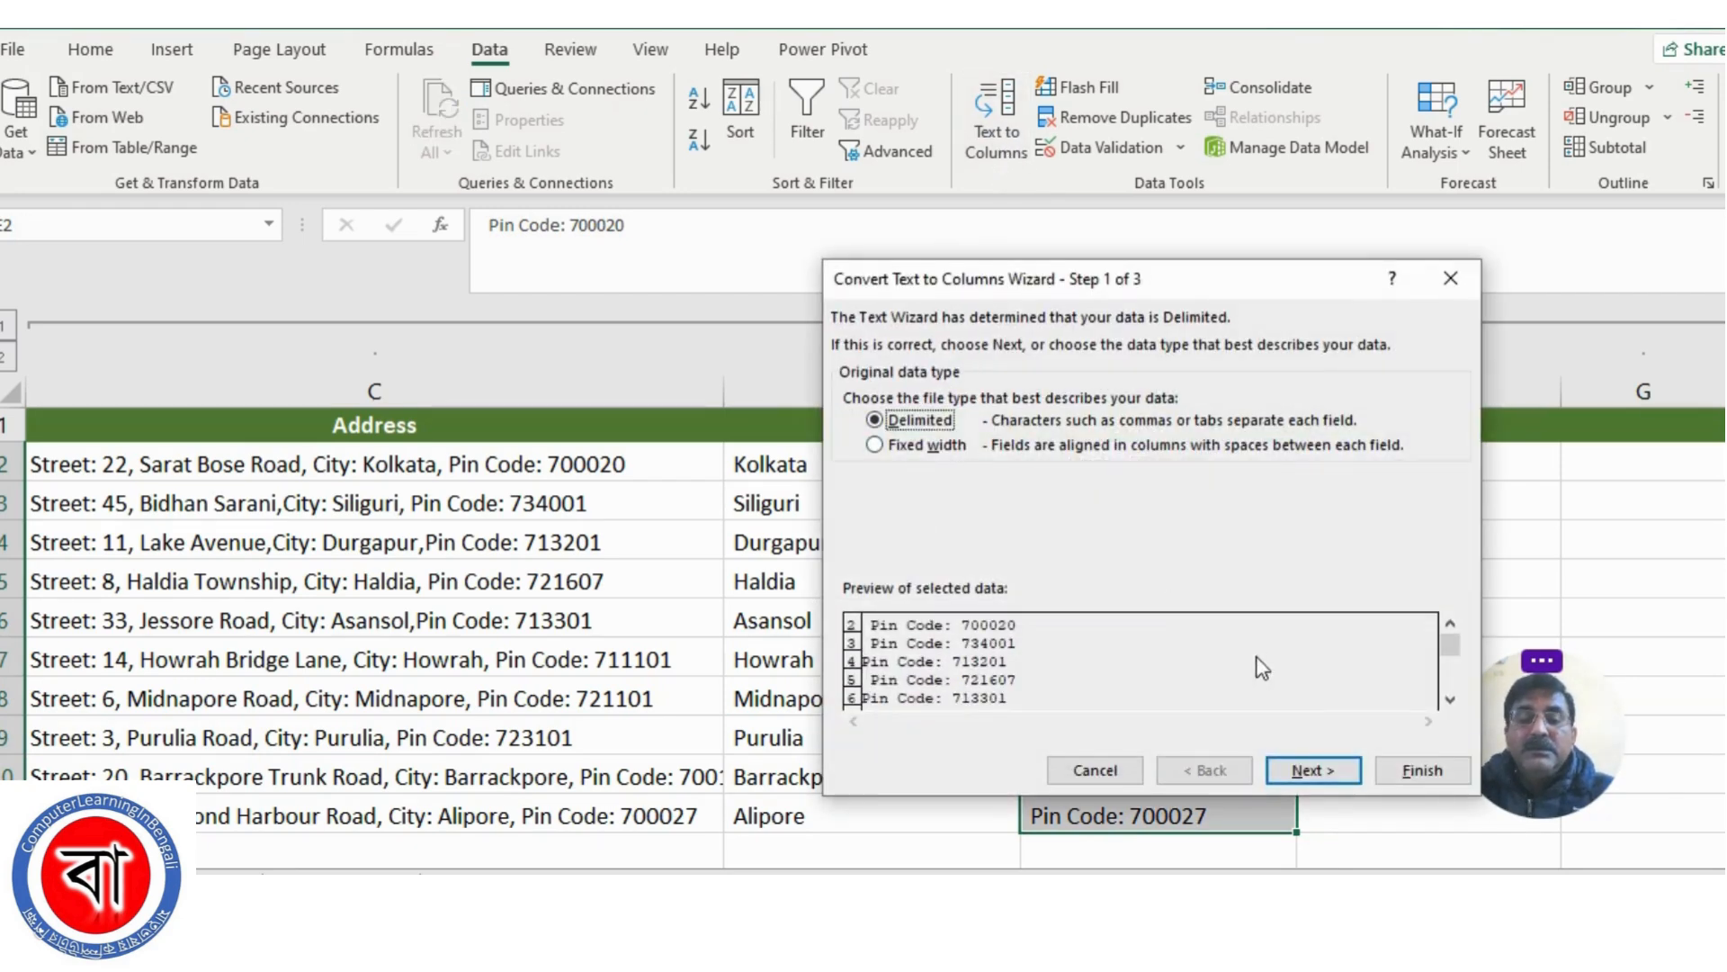
click(1313, 772)
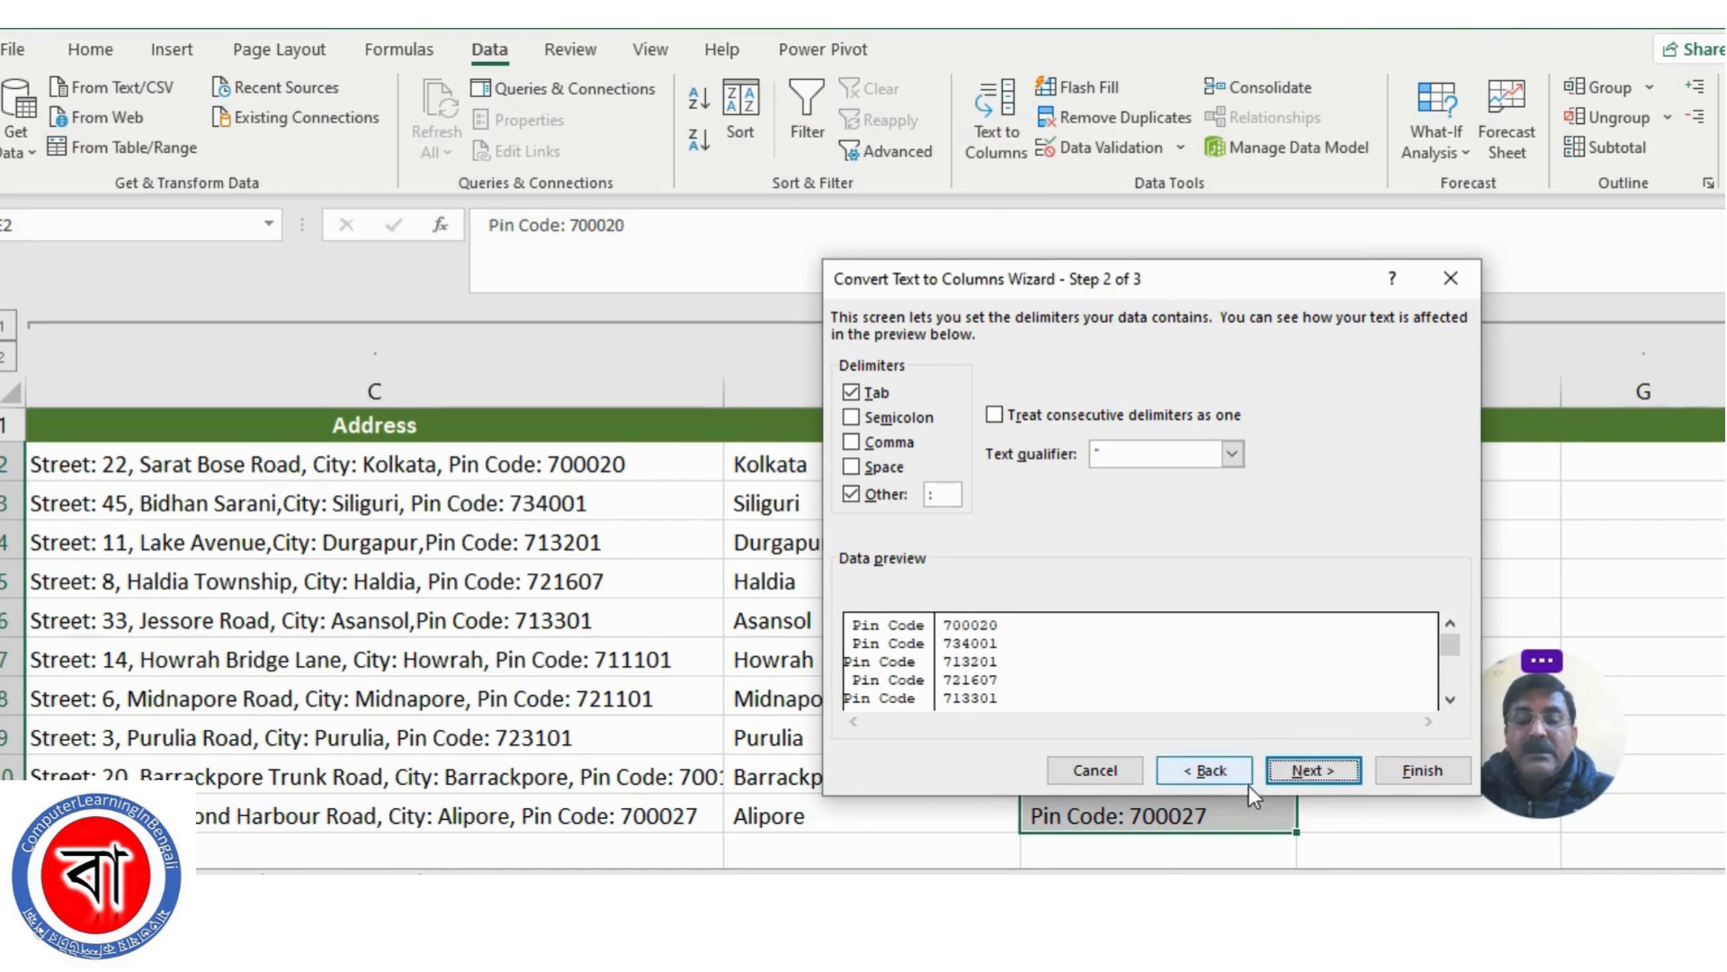
Set the destination of the split pin code data to $F$2 with the General format and complete the conversion
click(1313, 770)
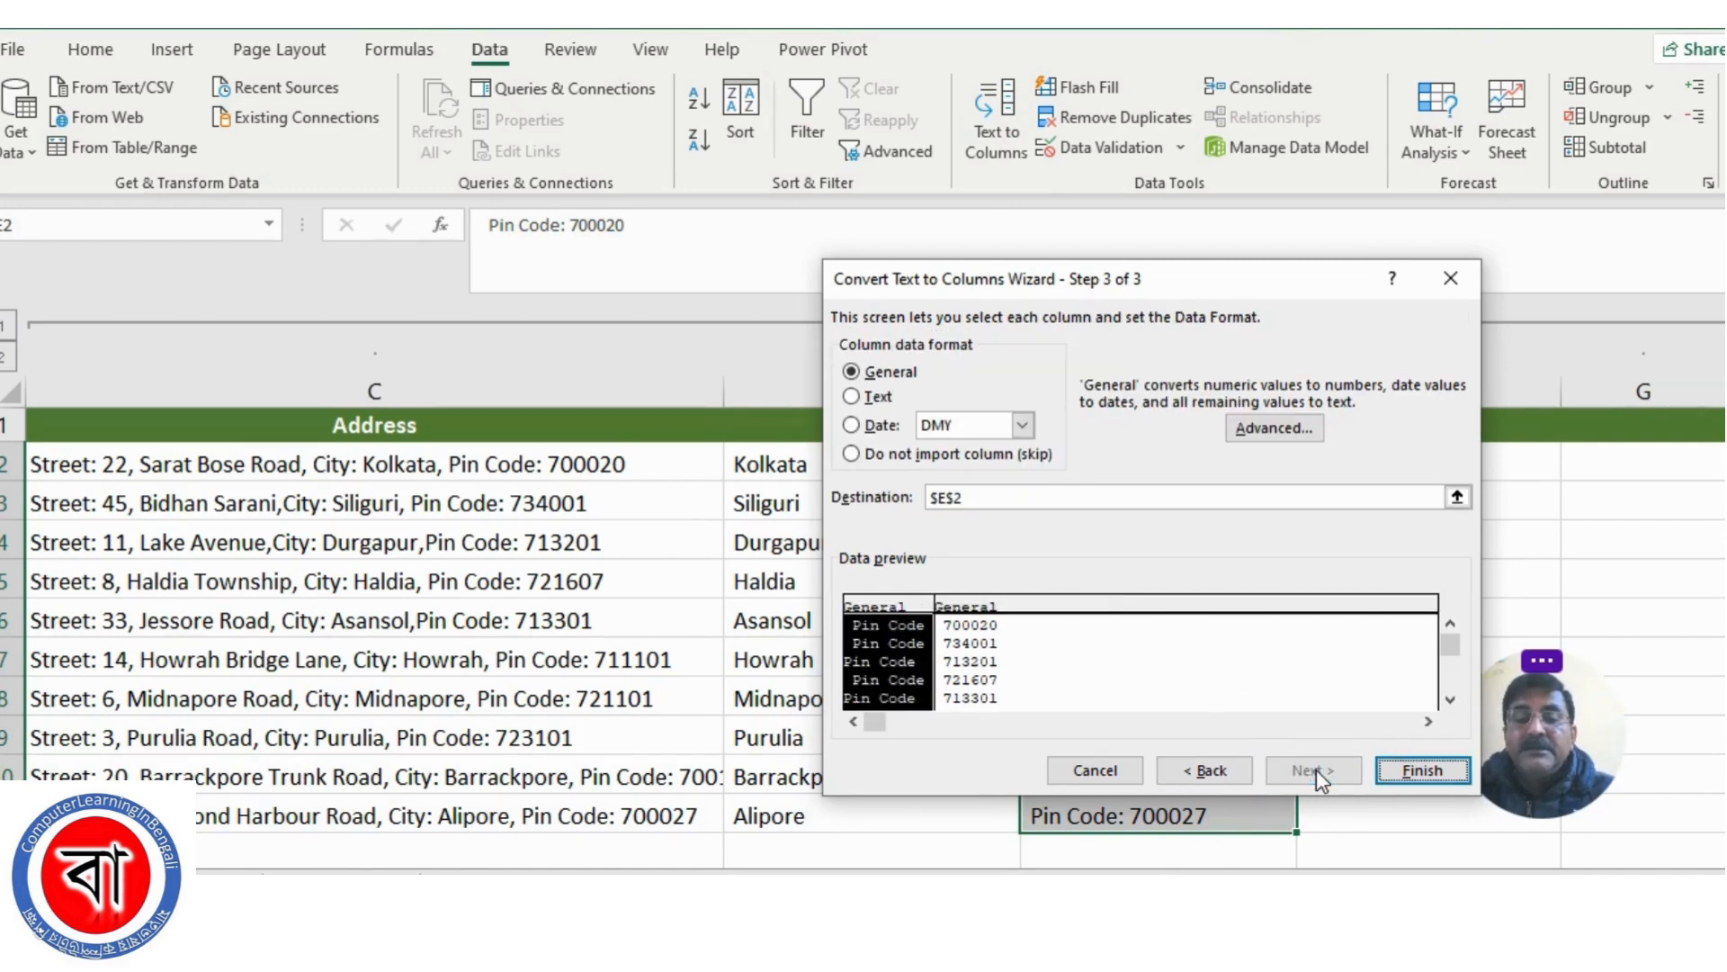
click(1457, 498)
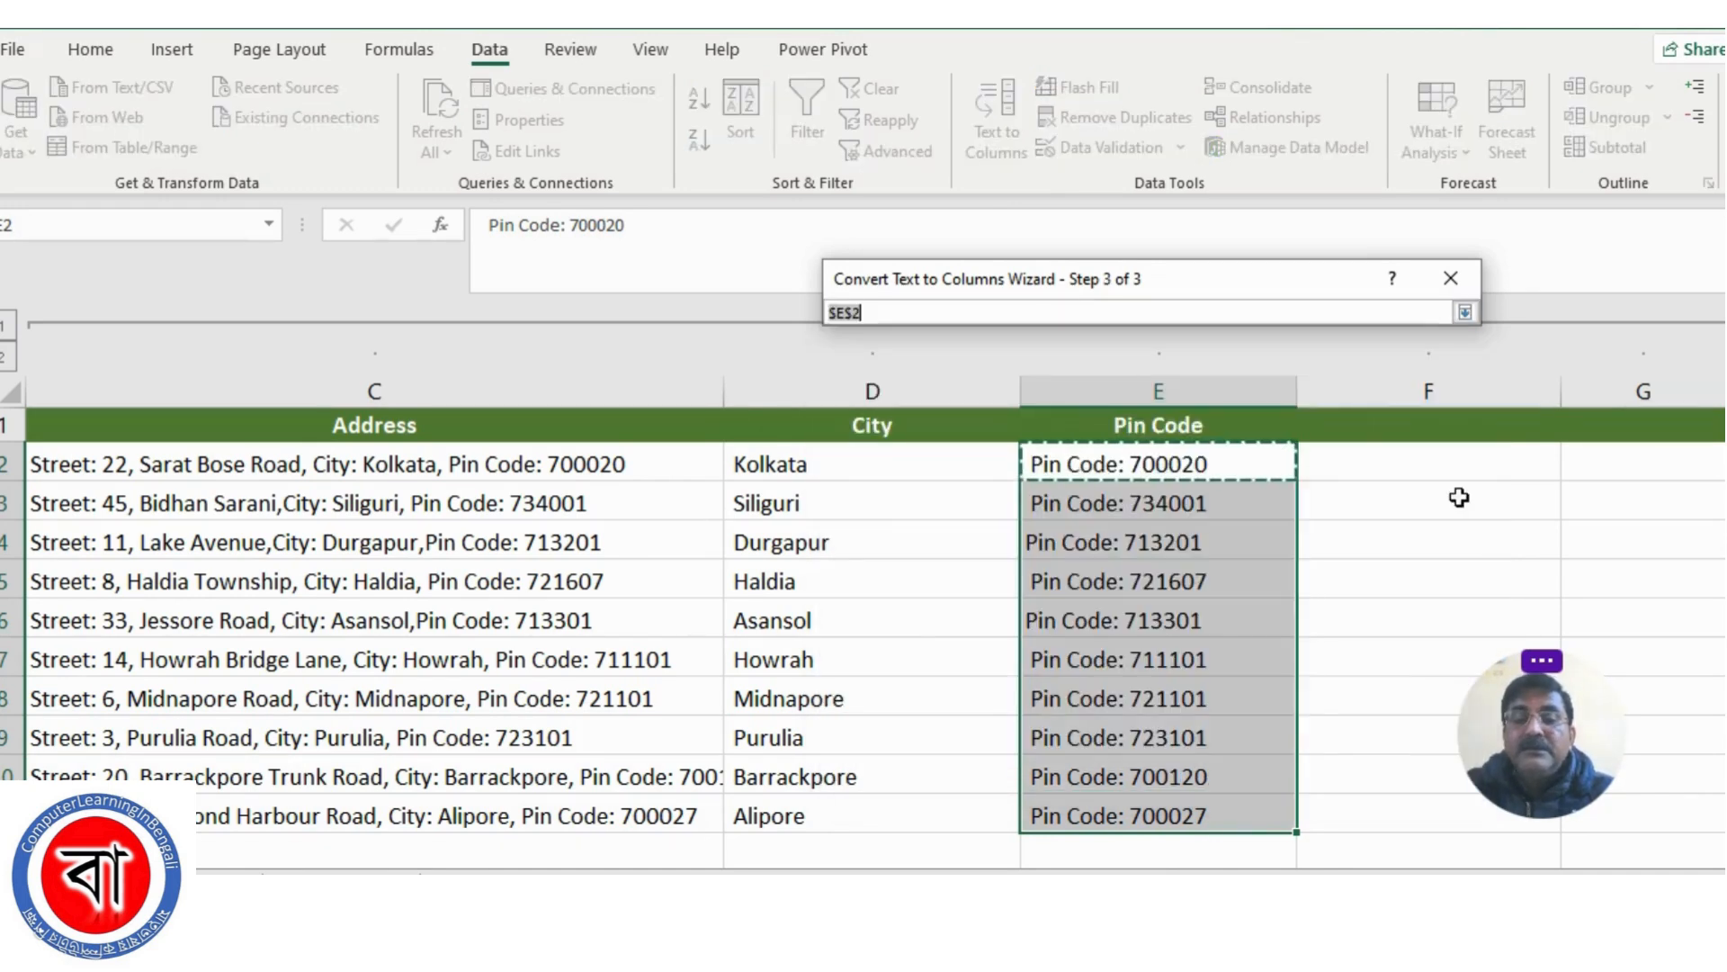
click(1363, 463)
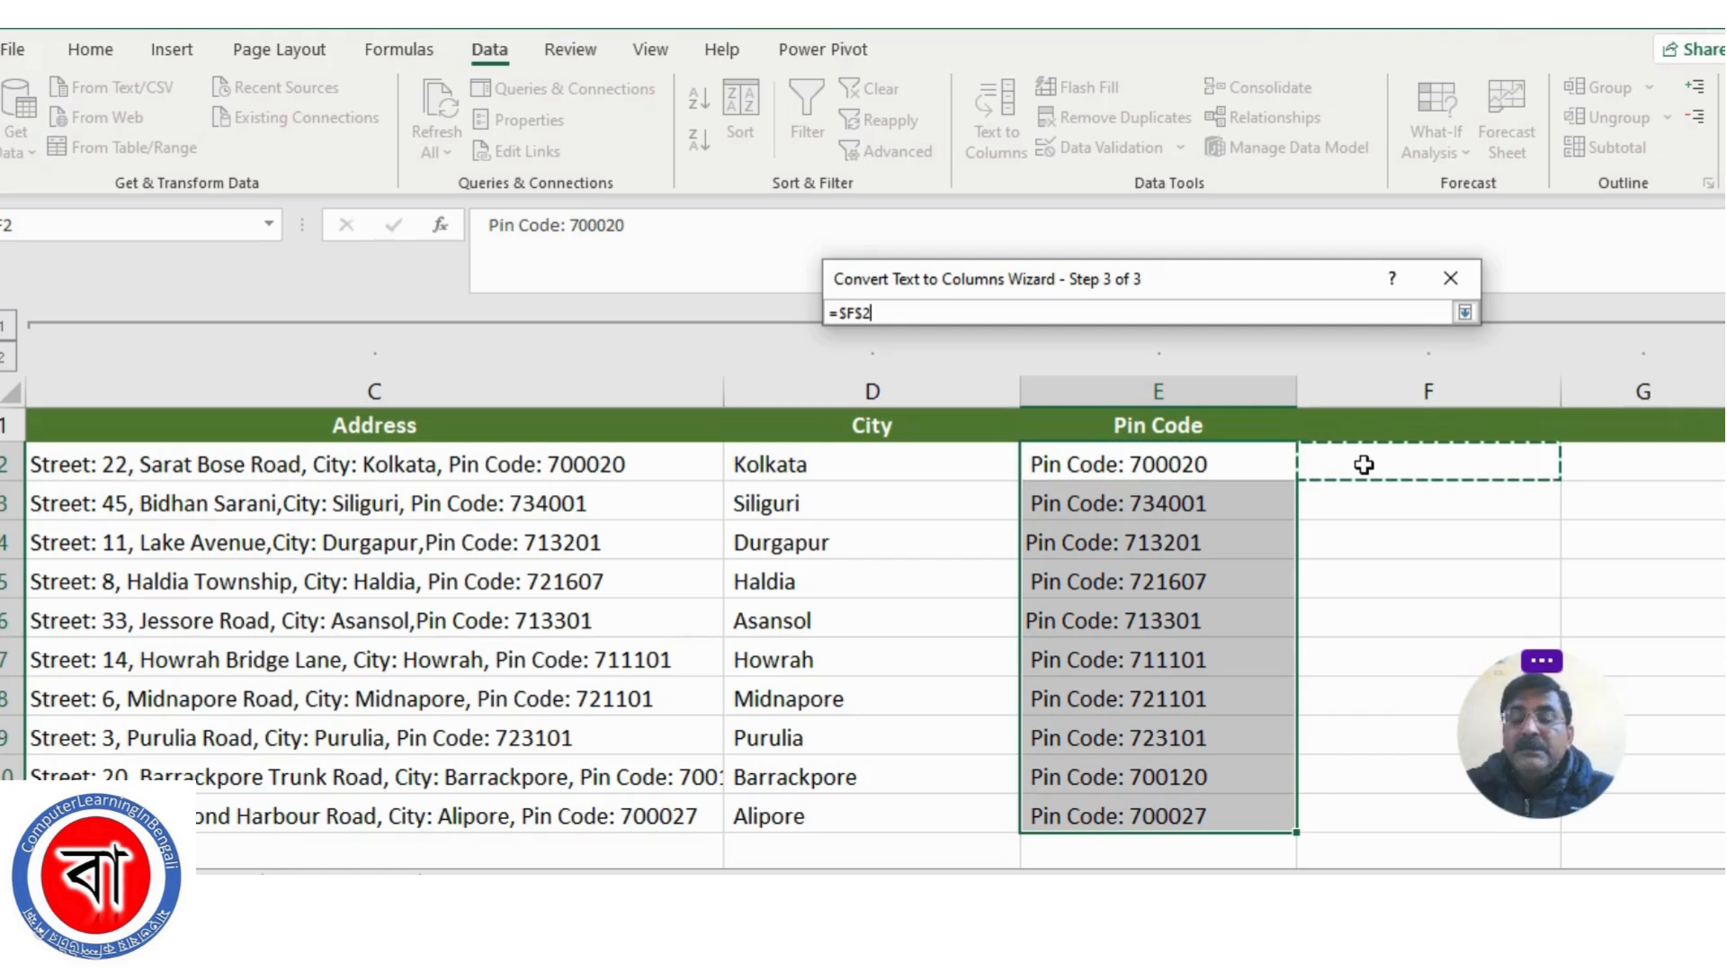
click(1465, 313)
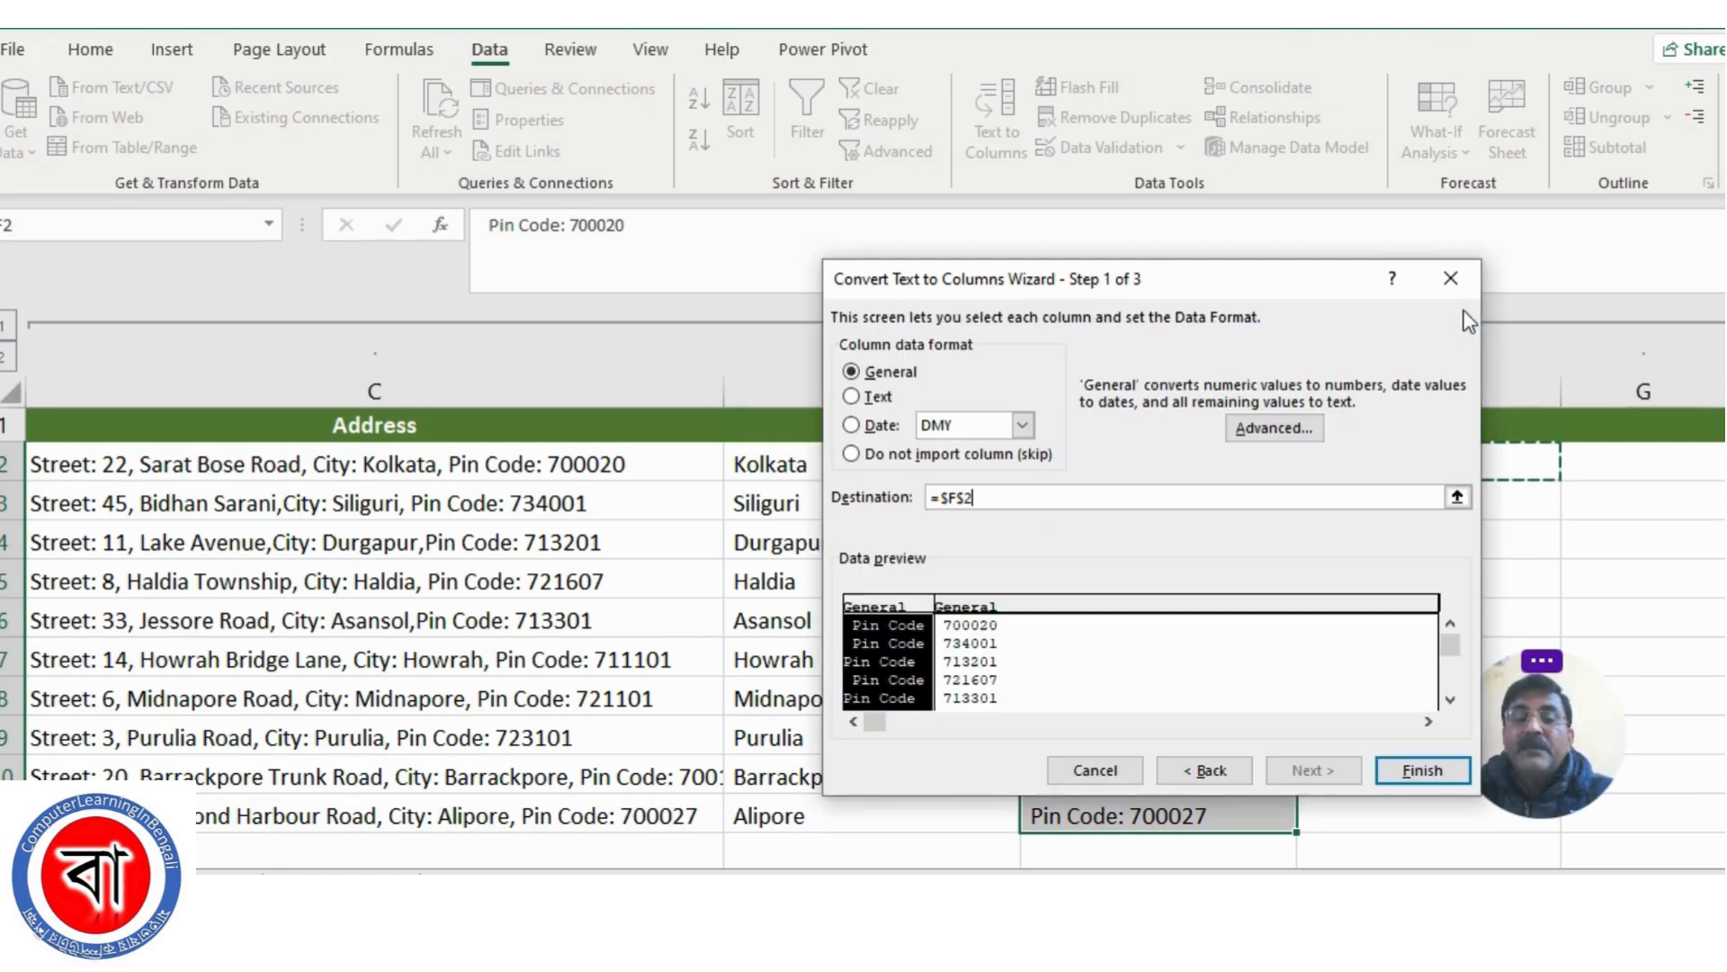
click(1418, 771)
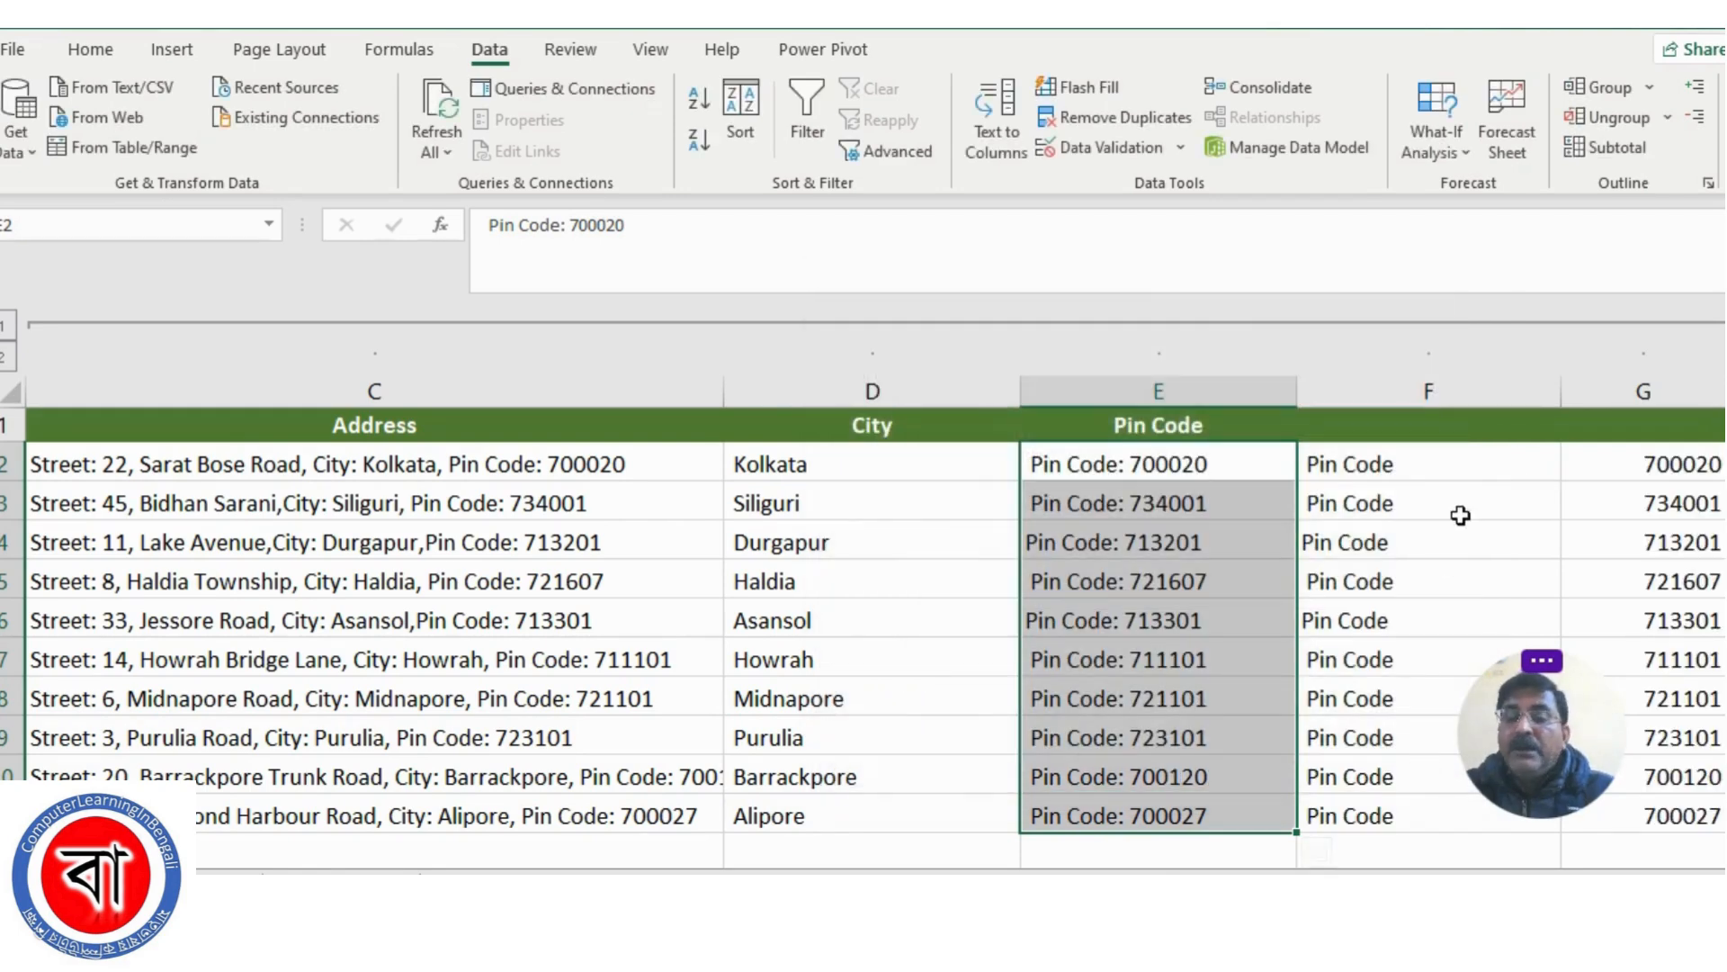
Copy the plain pin codes from G2:G11 into the Pin Code column starting at E2, replacing the labelled entries
click(1660, 469)
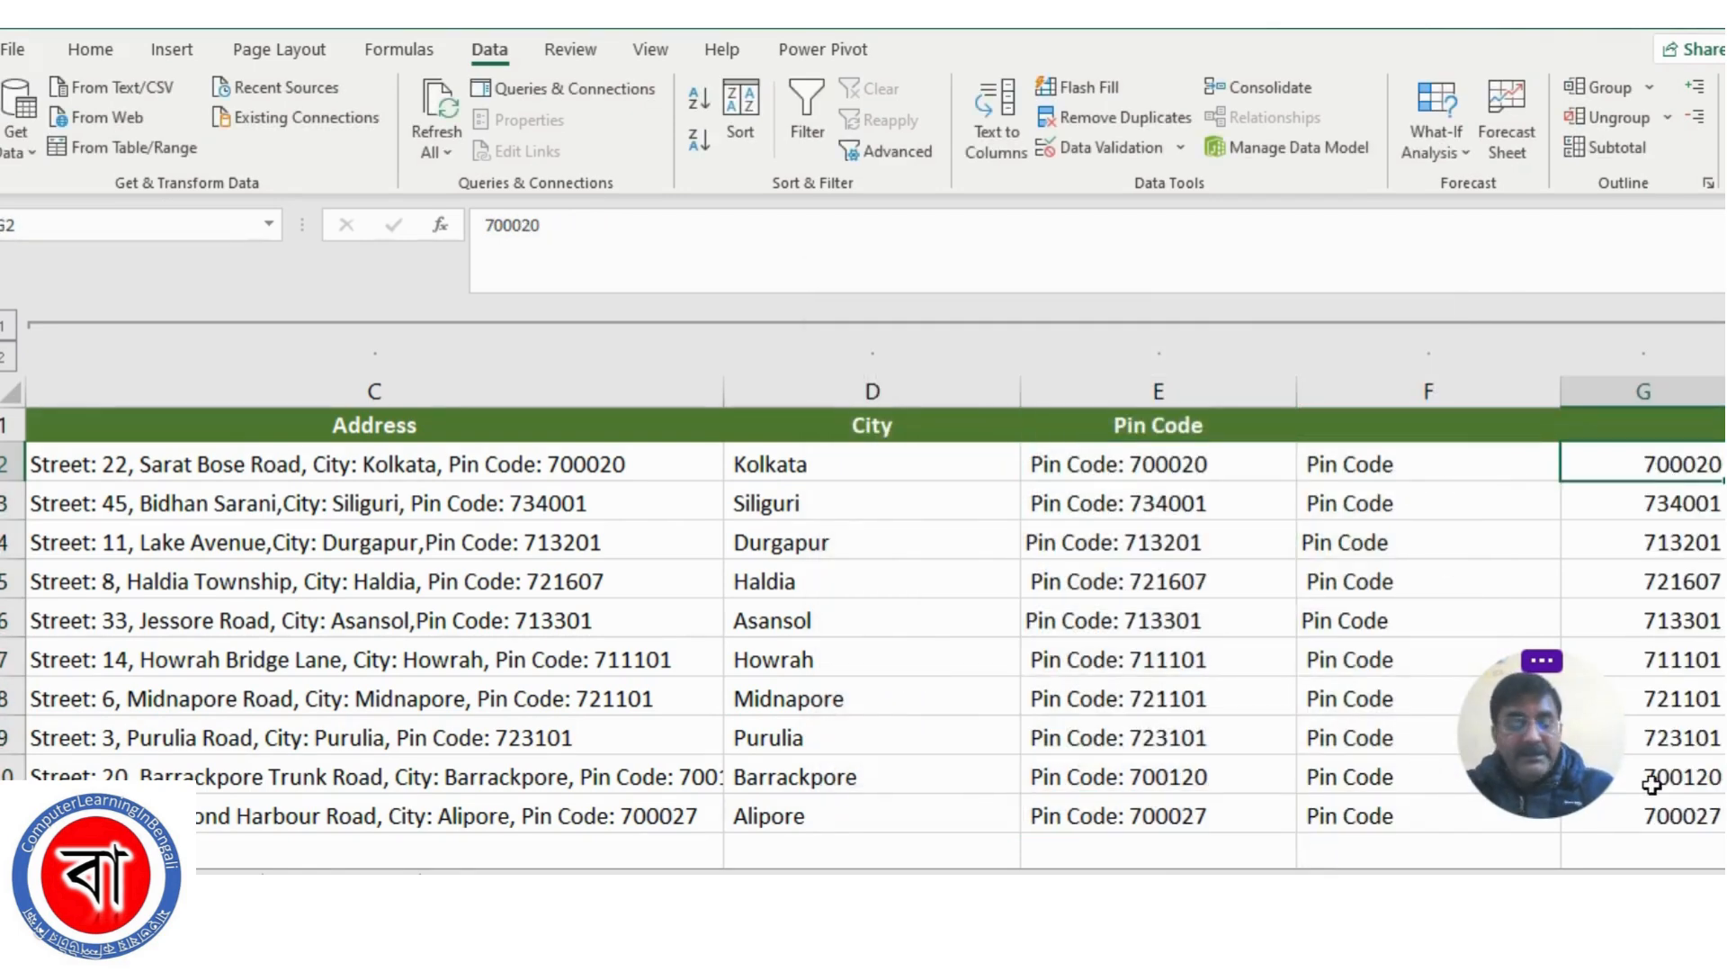
shift+click(1669, 815)
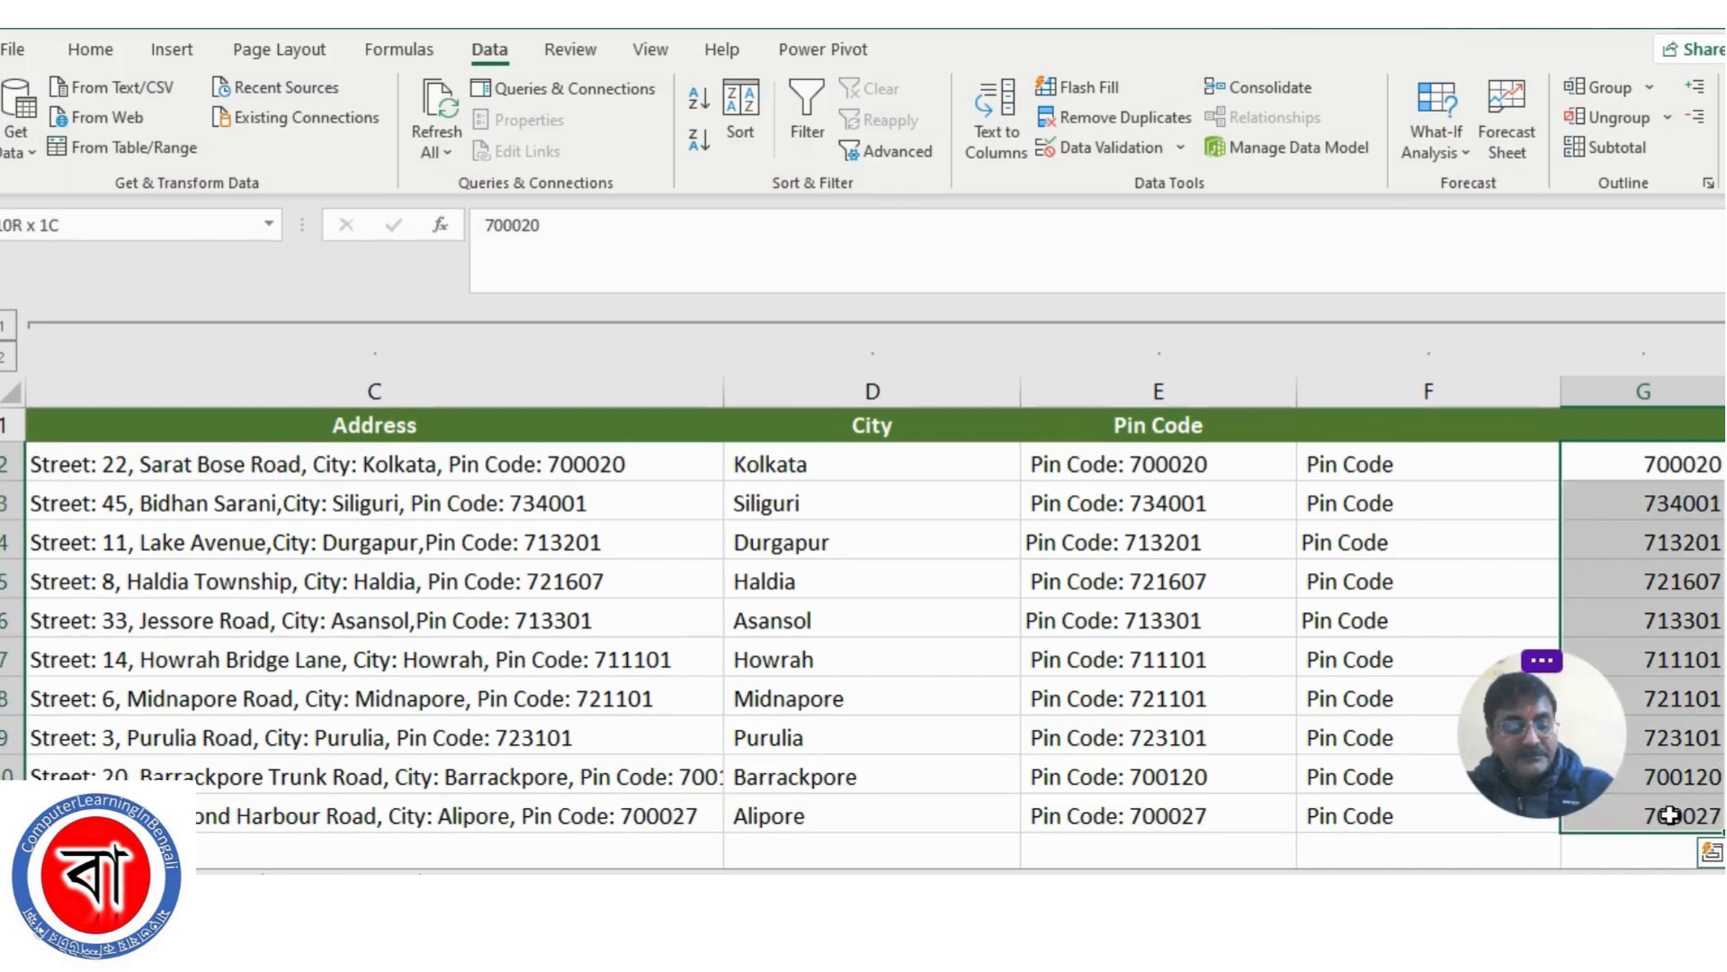
key(ctrl+c)
click(1139, 465)
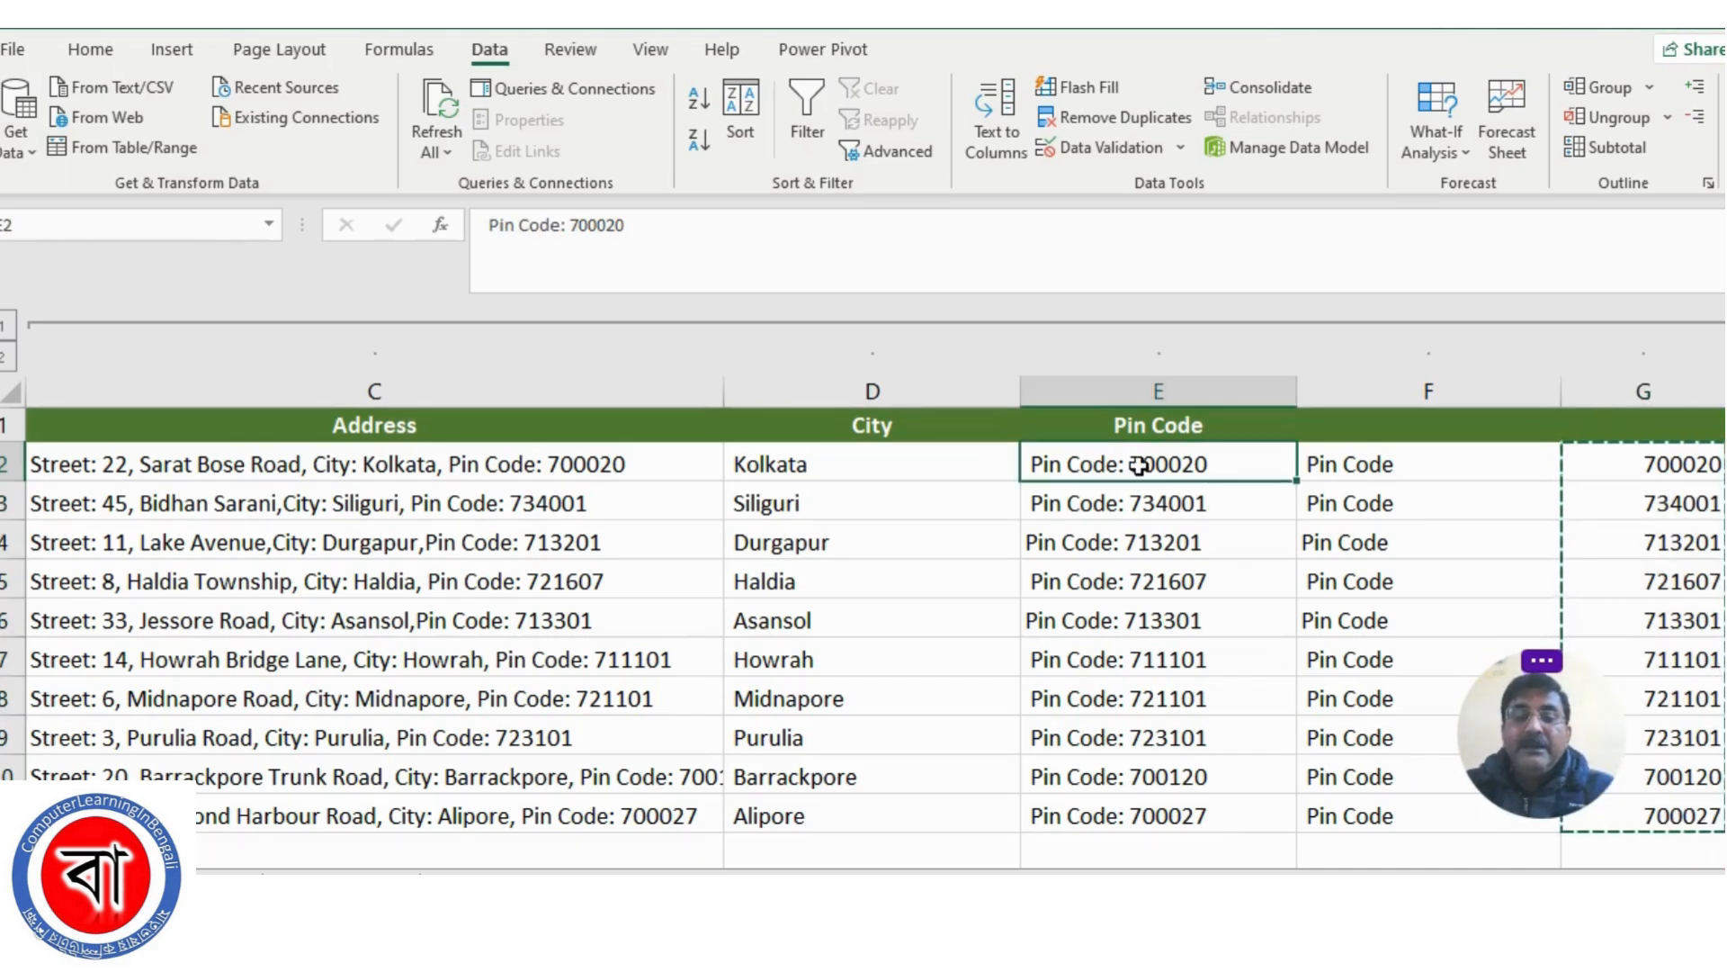
key(ctrl+v)
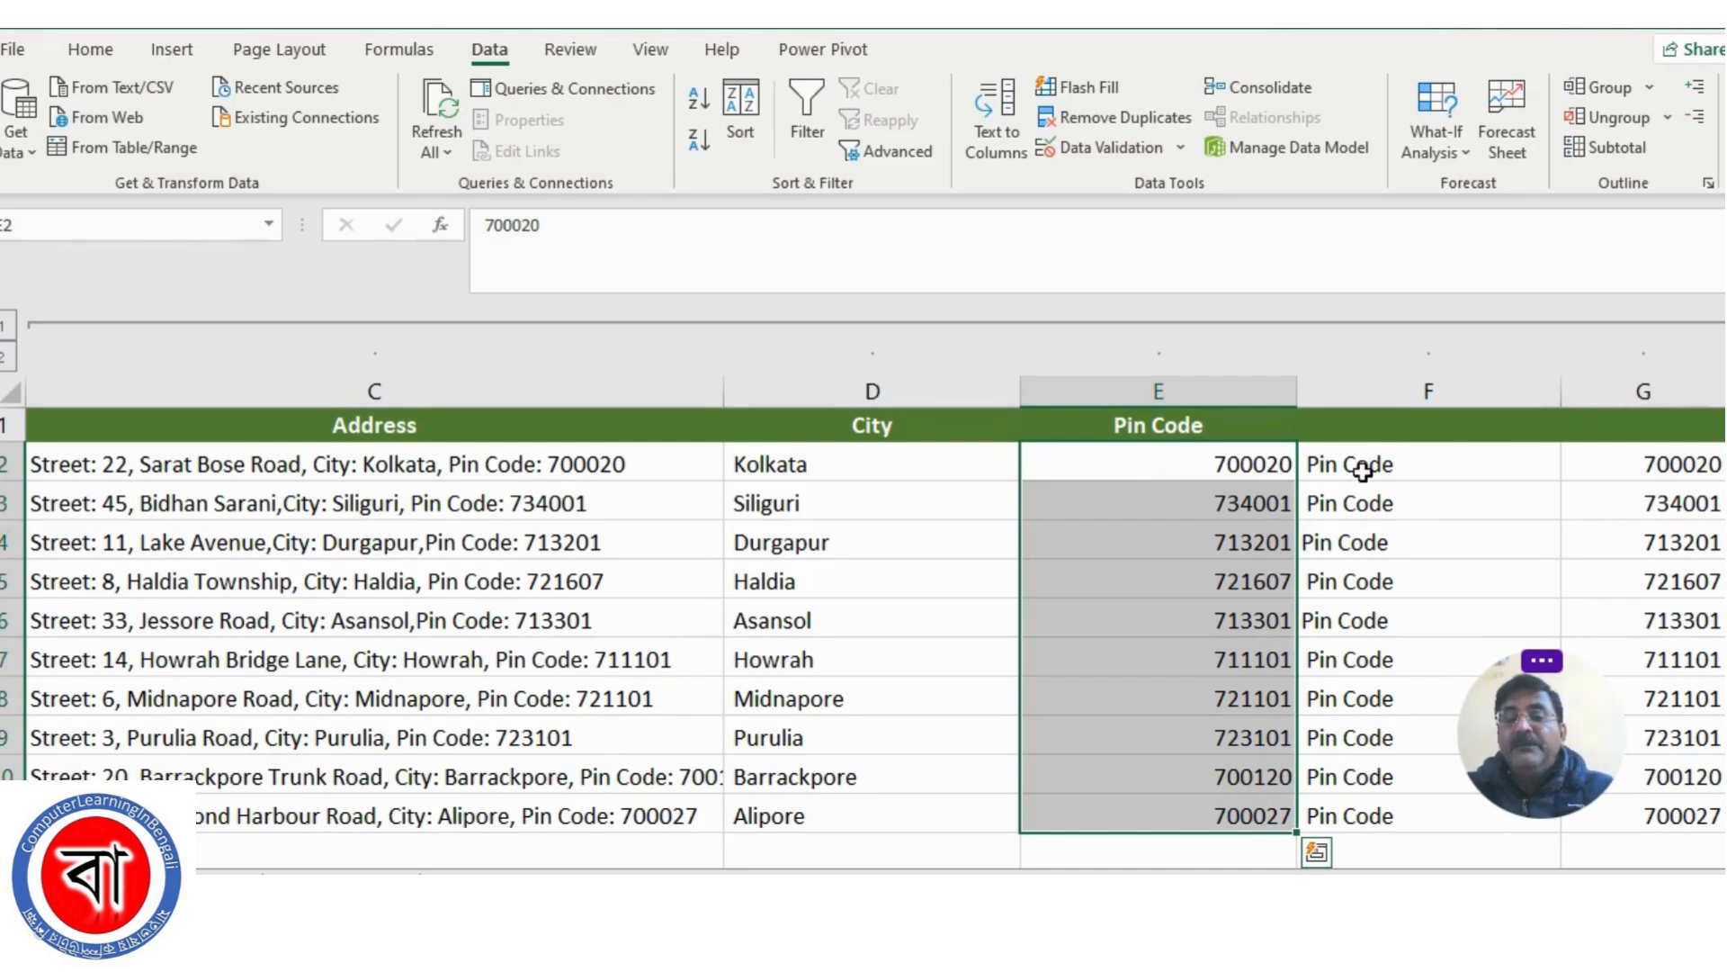
Clear the leftover split labels and numbers from F2:G11
drag(1357, 467, 1621, 811)
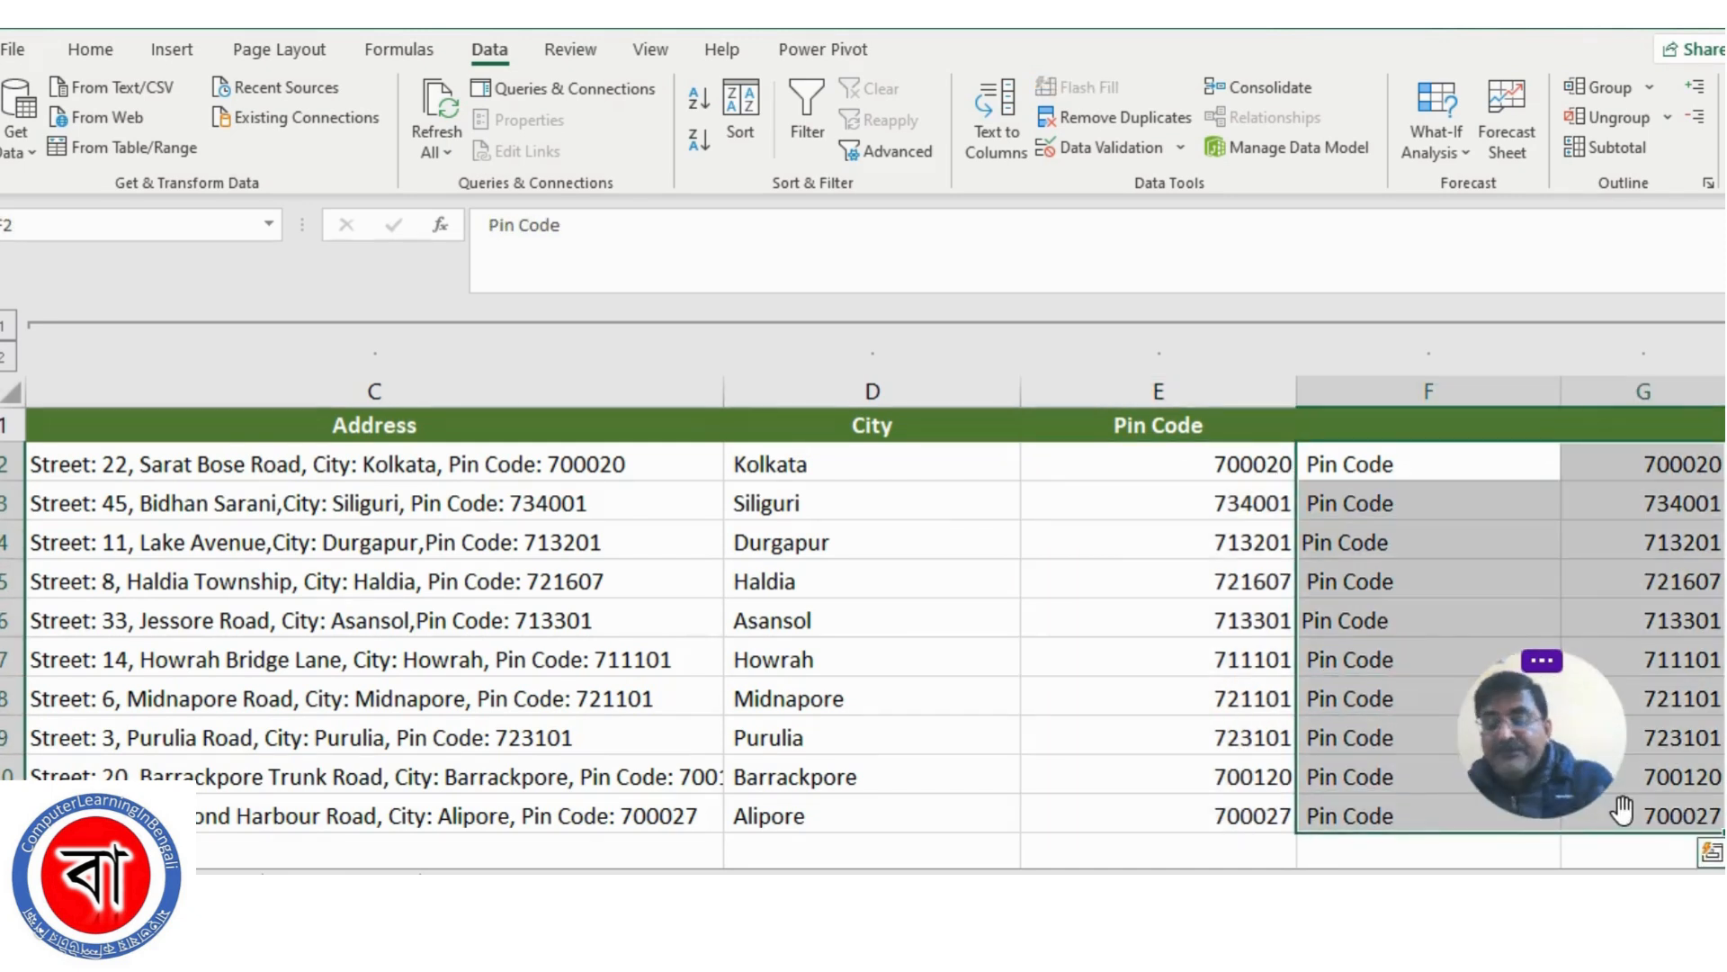
key(Delete)
click(1193, 630)
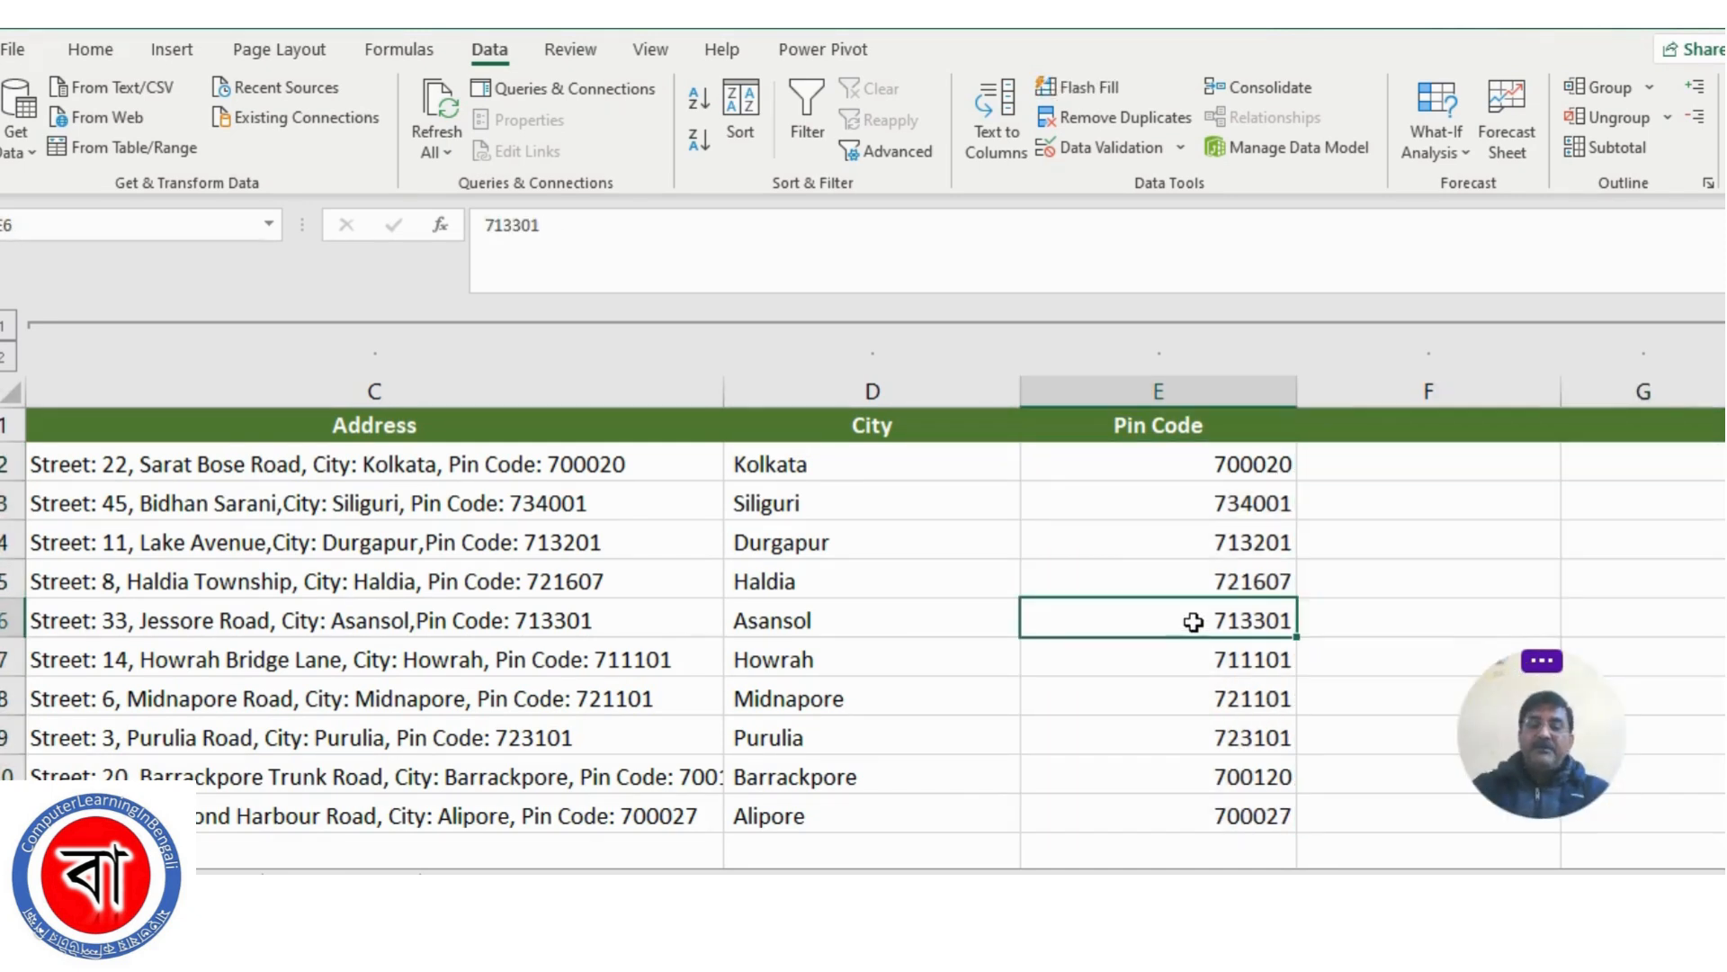
Fit the widths of the Pin Code and City columns to their contents
double_click(1294, 393)
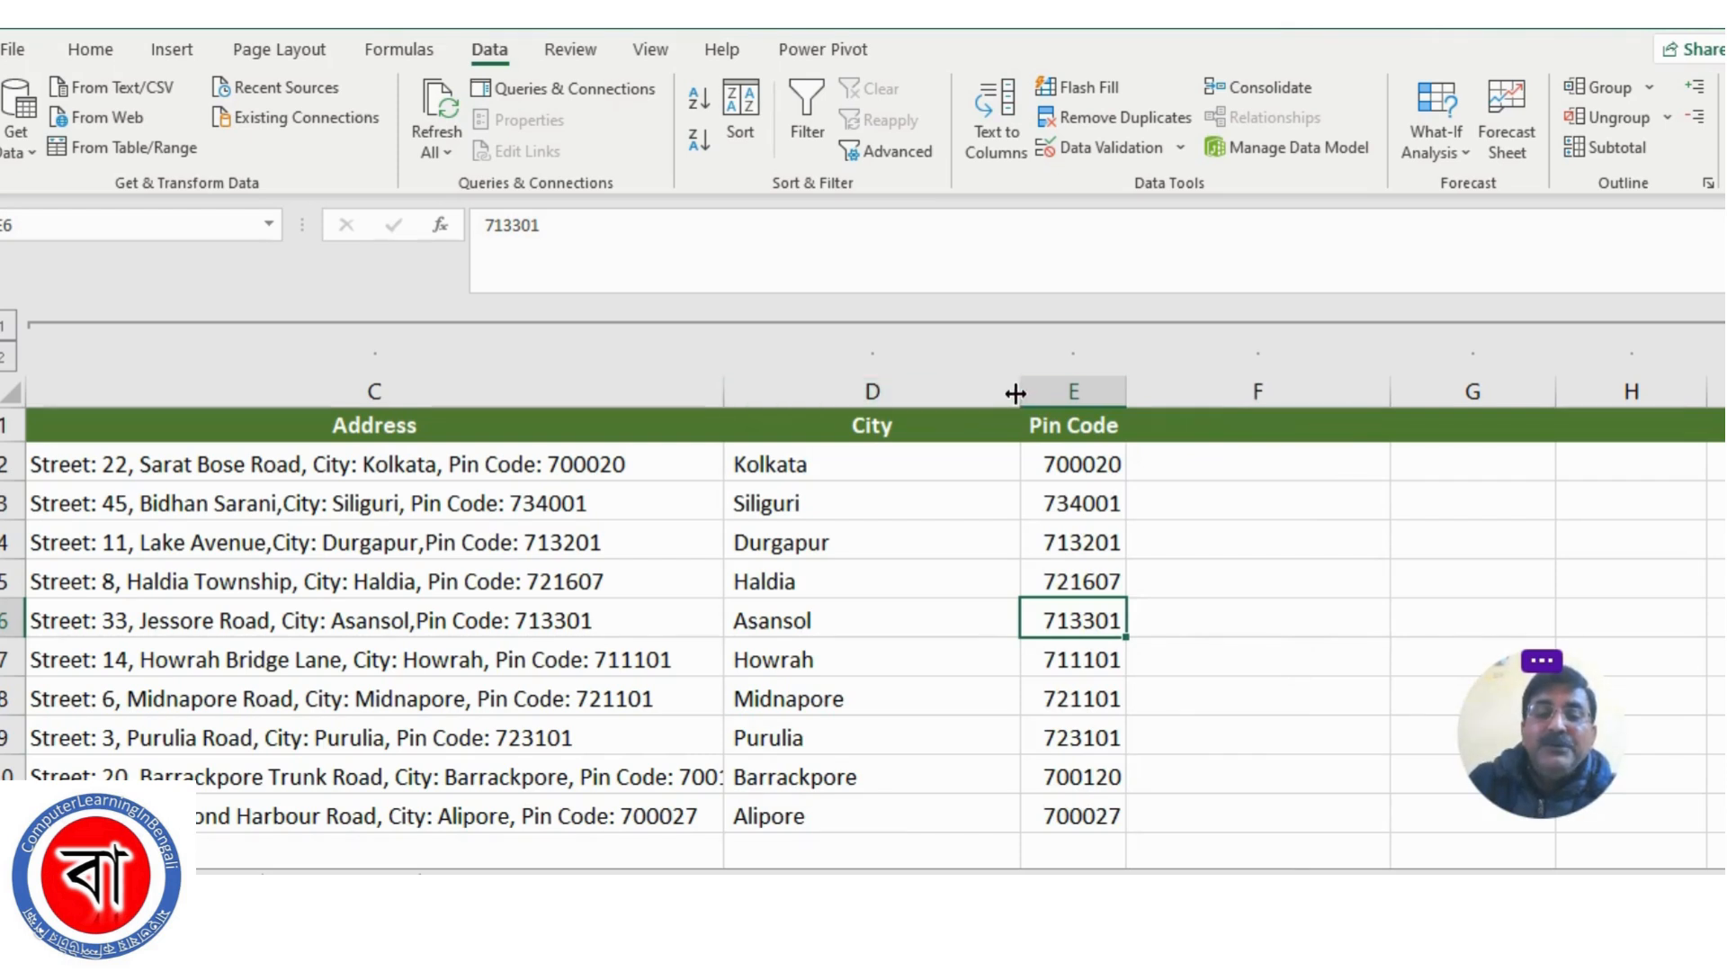
double_click(1013, 393)
click(1116, 589)
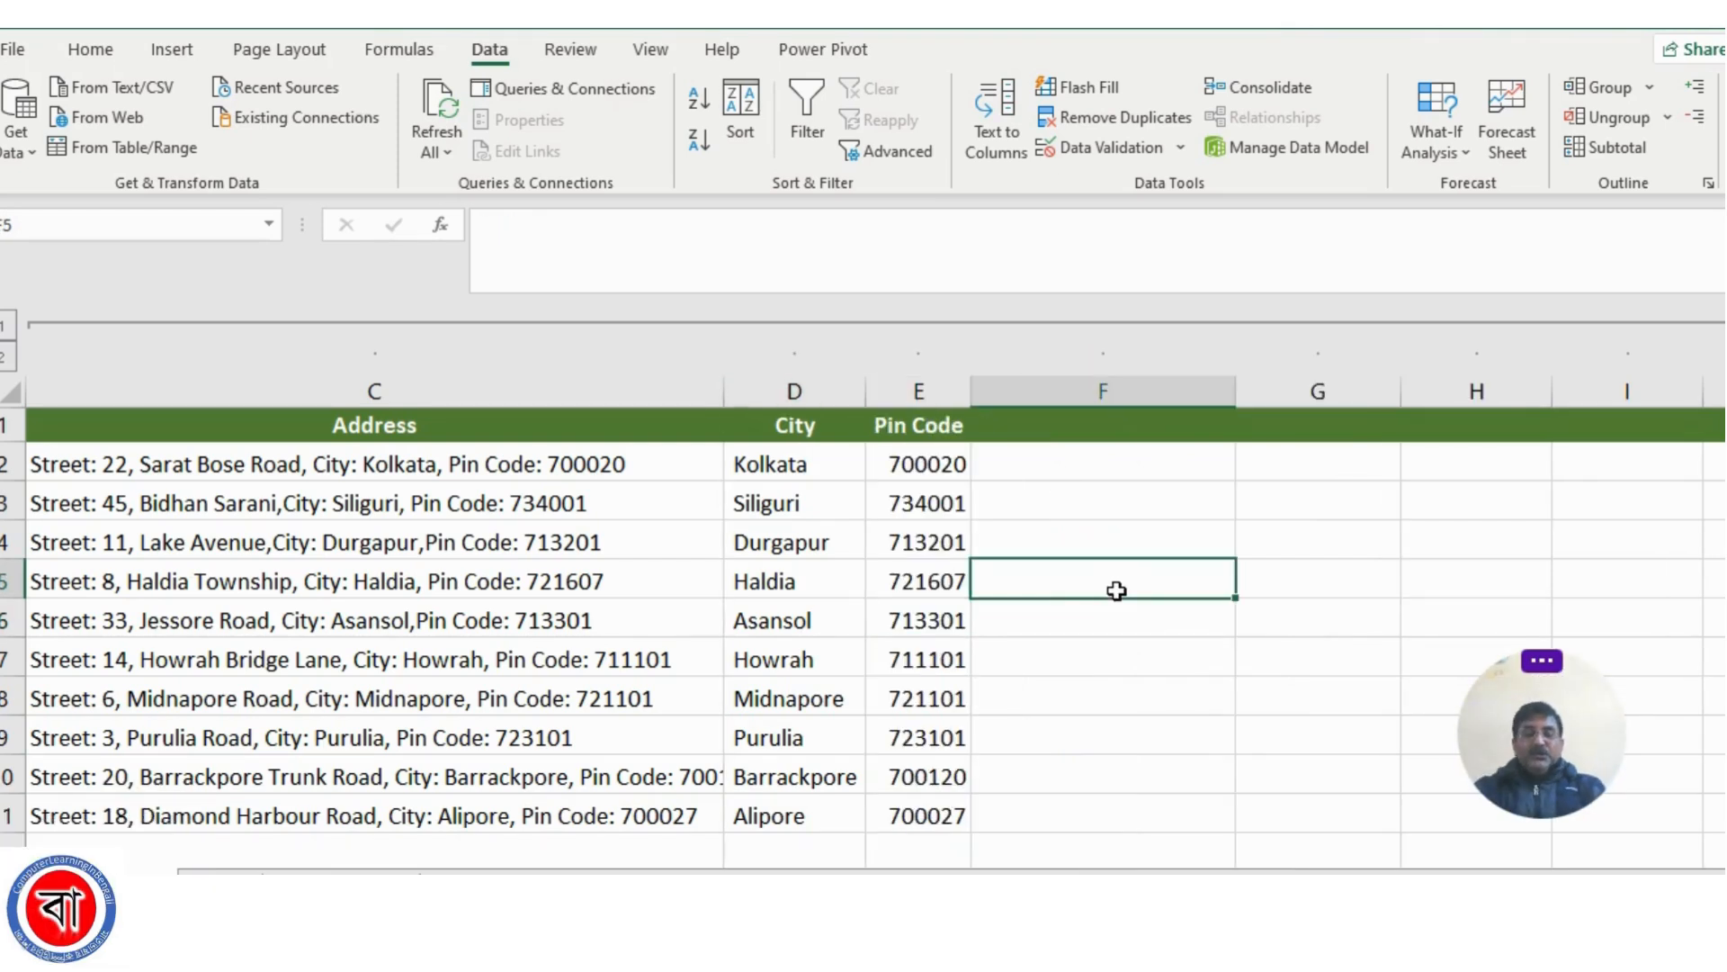
Compare the extracted city names and pin codes in columns D and E with the addresses in column C
scroll(1046, 760, down, 1)
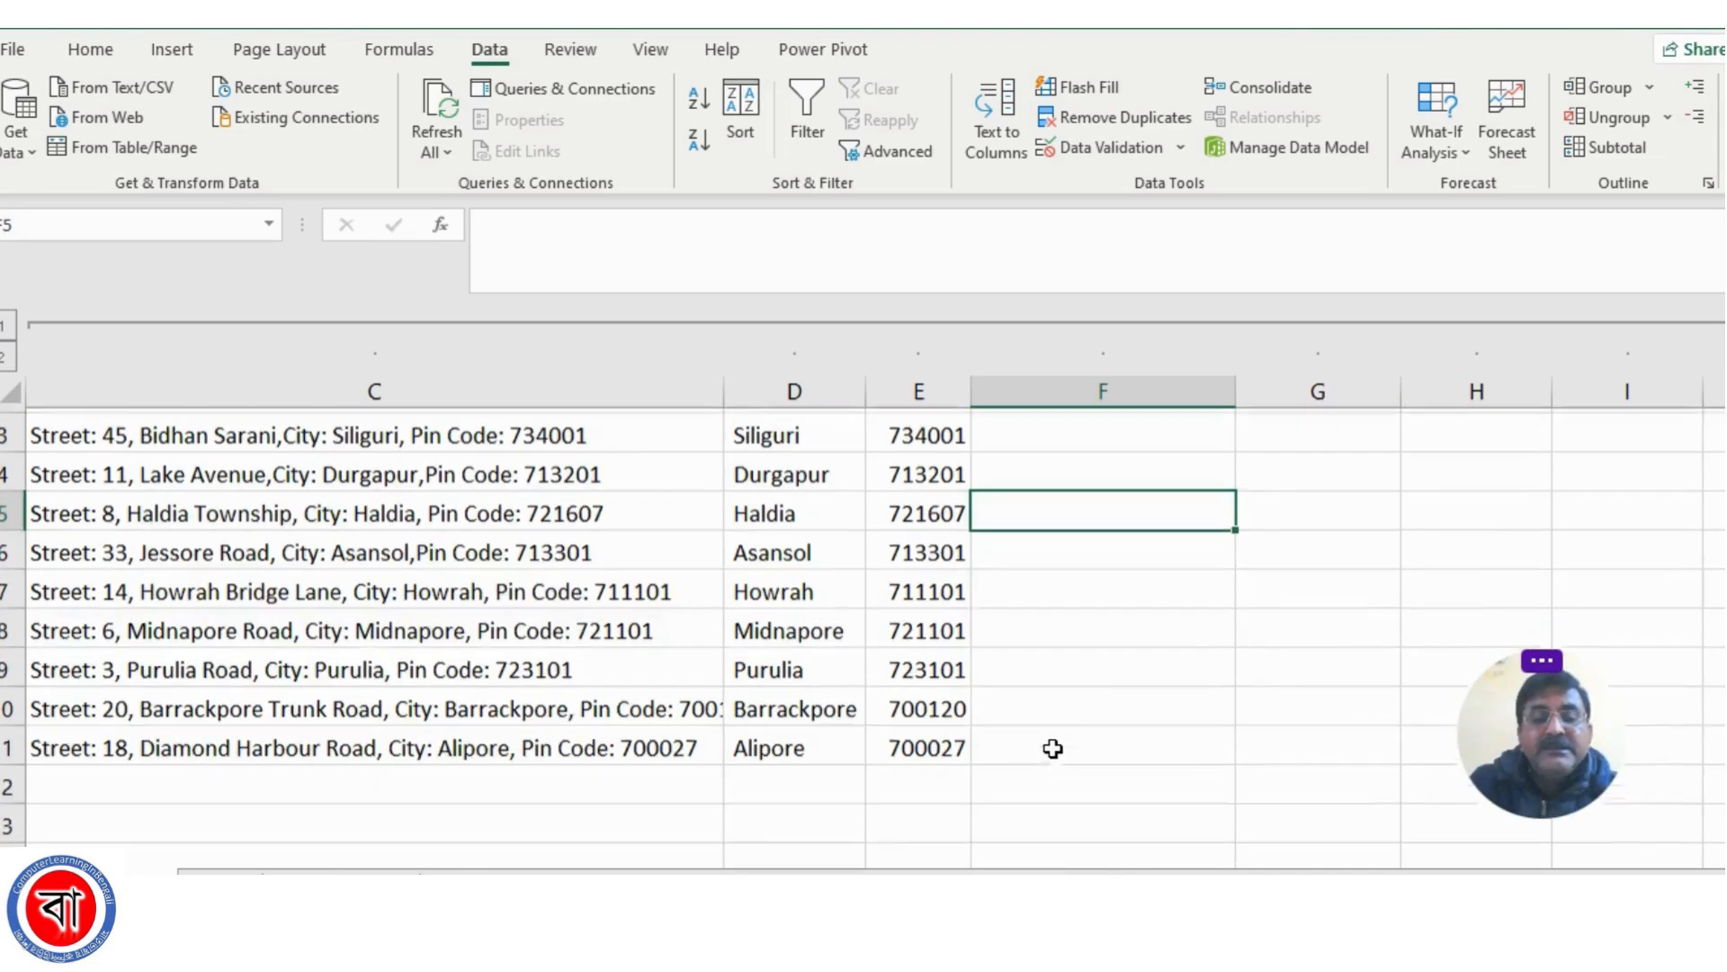
scroll(1051, 748, up, 1)
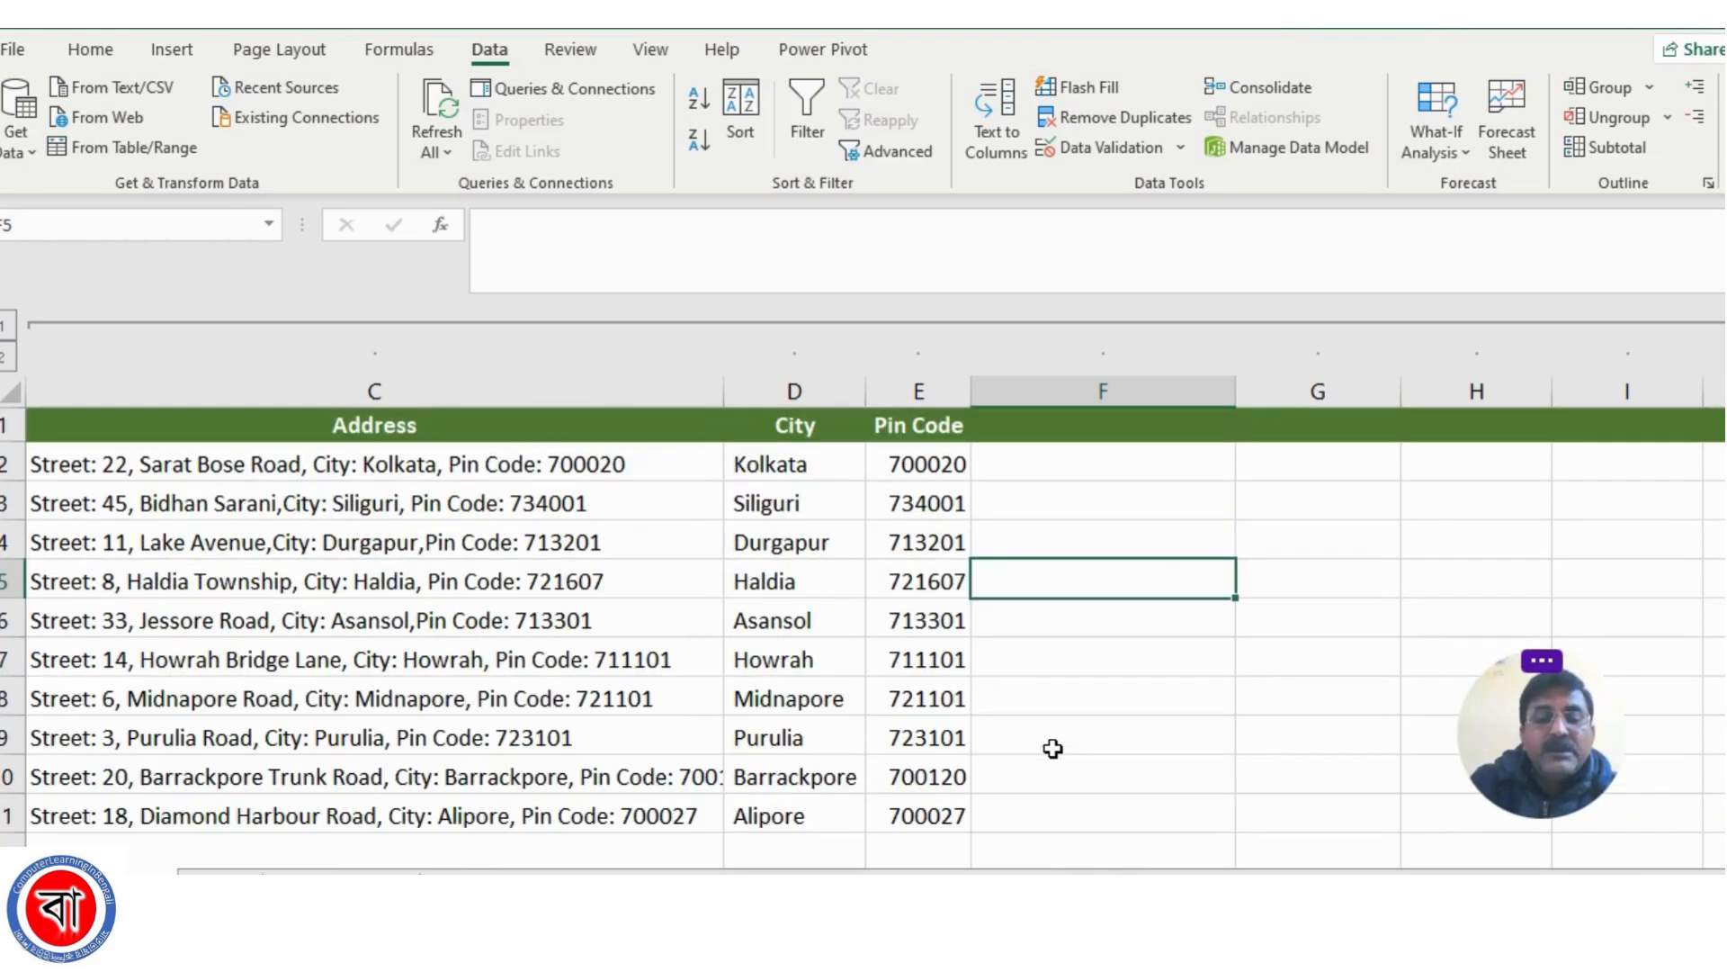
click(142, 815)
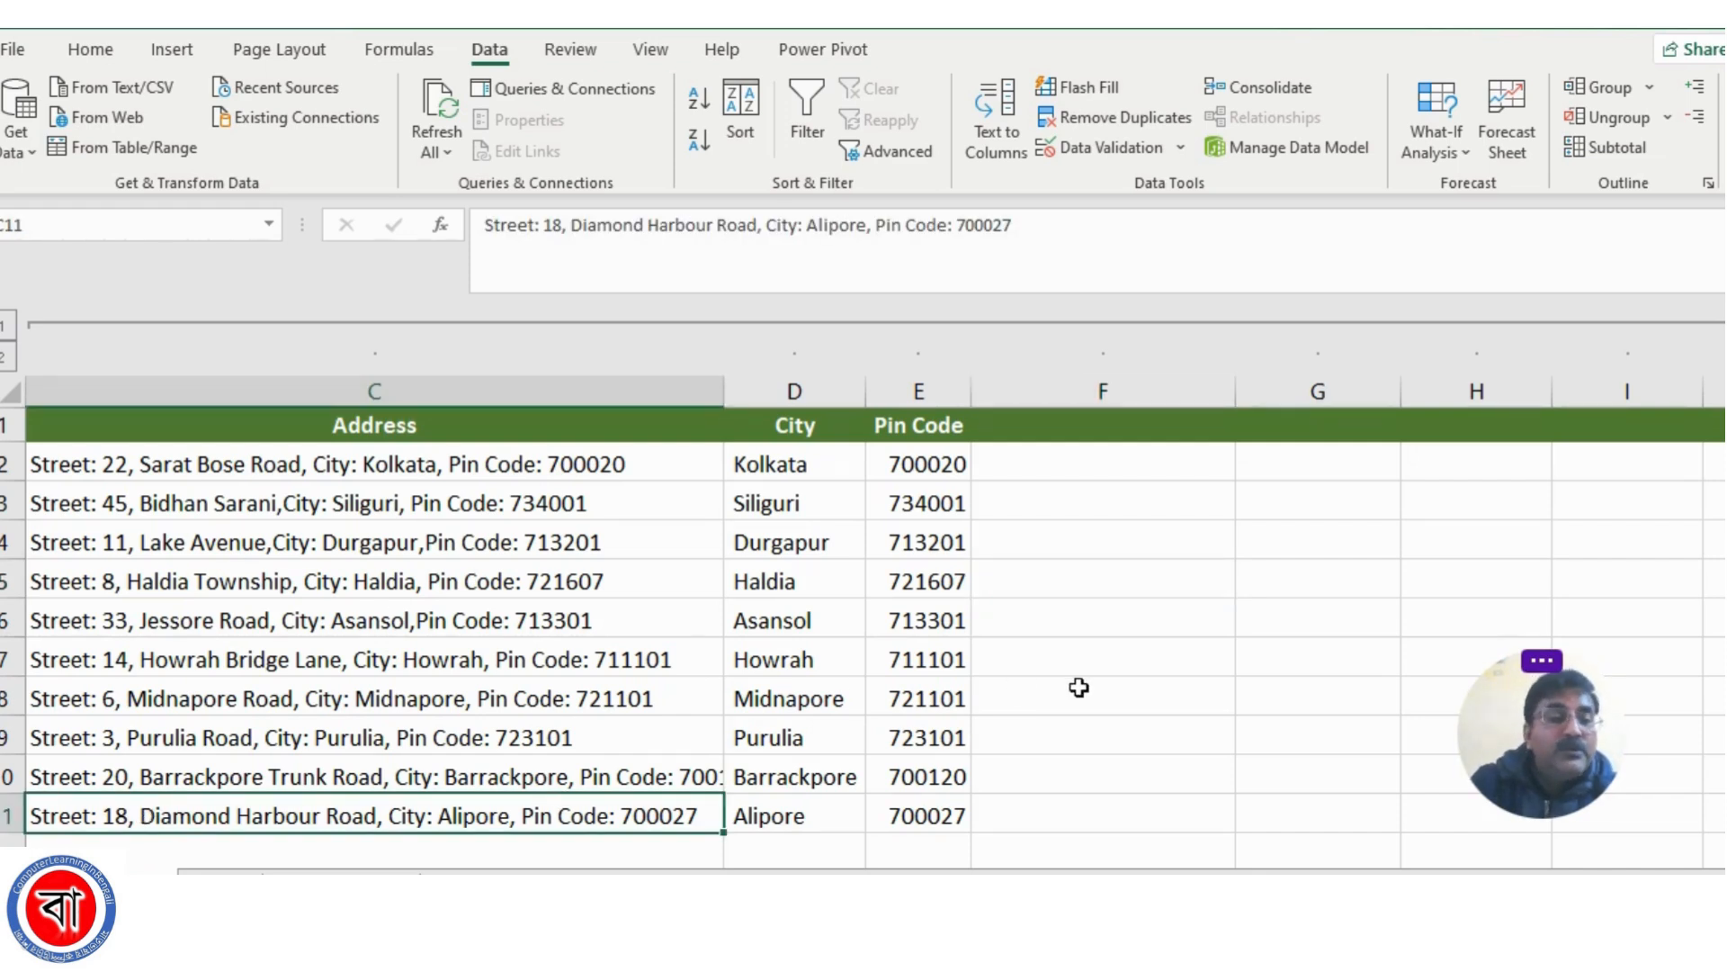
click(618, 693)
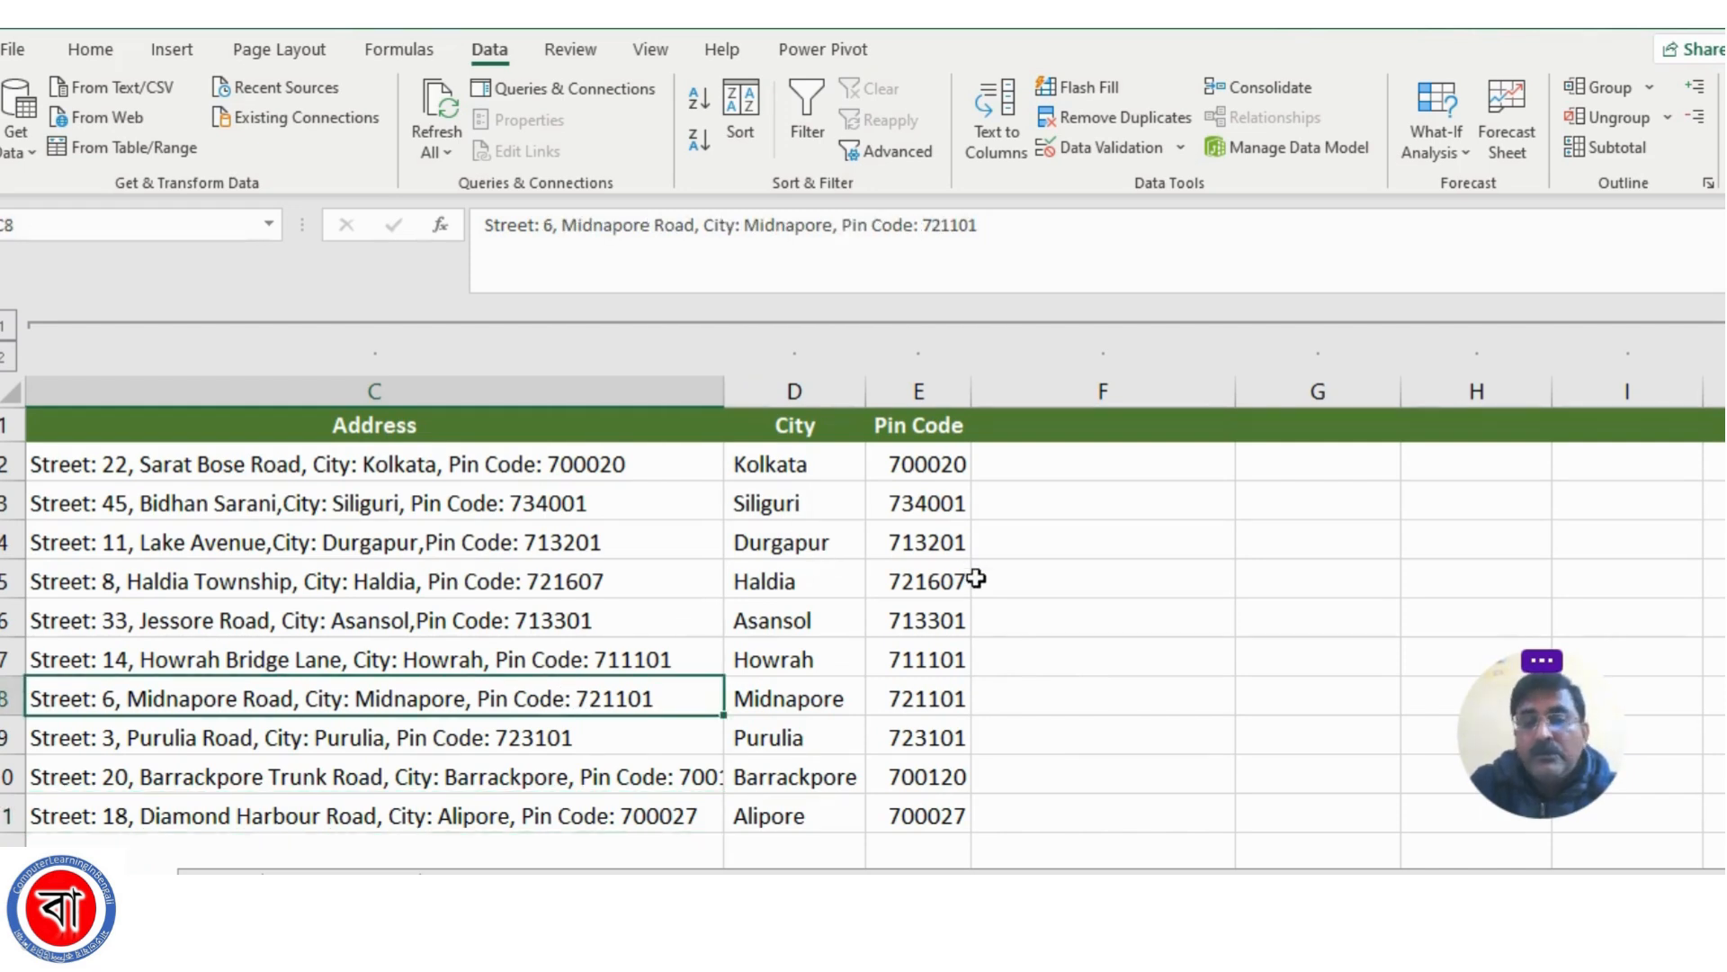
click(800, 475)
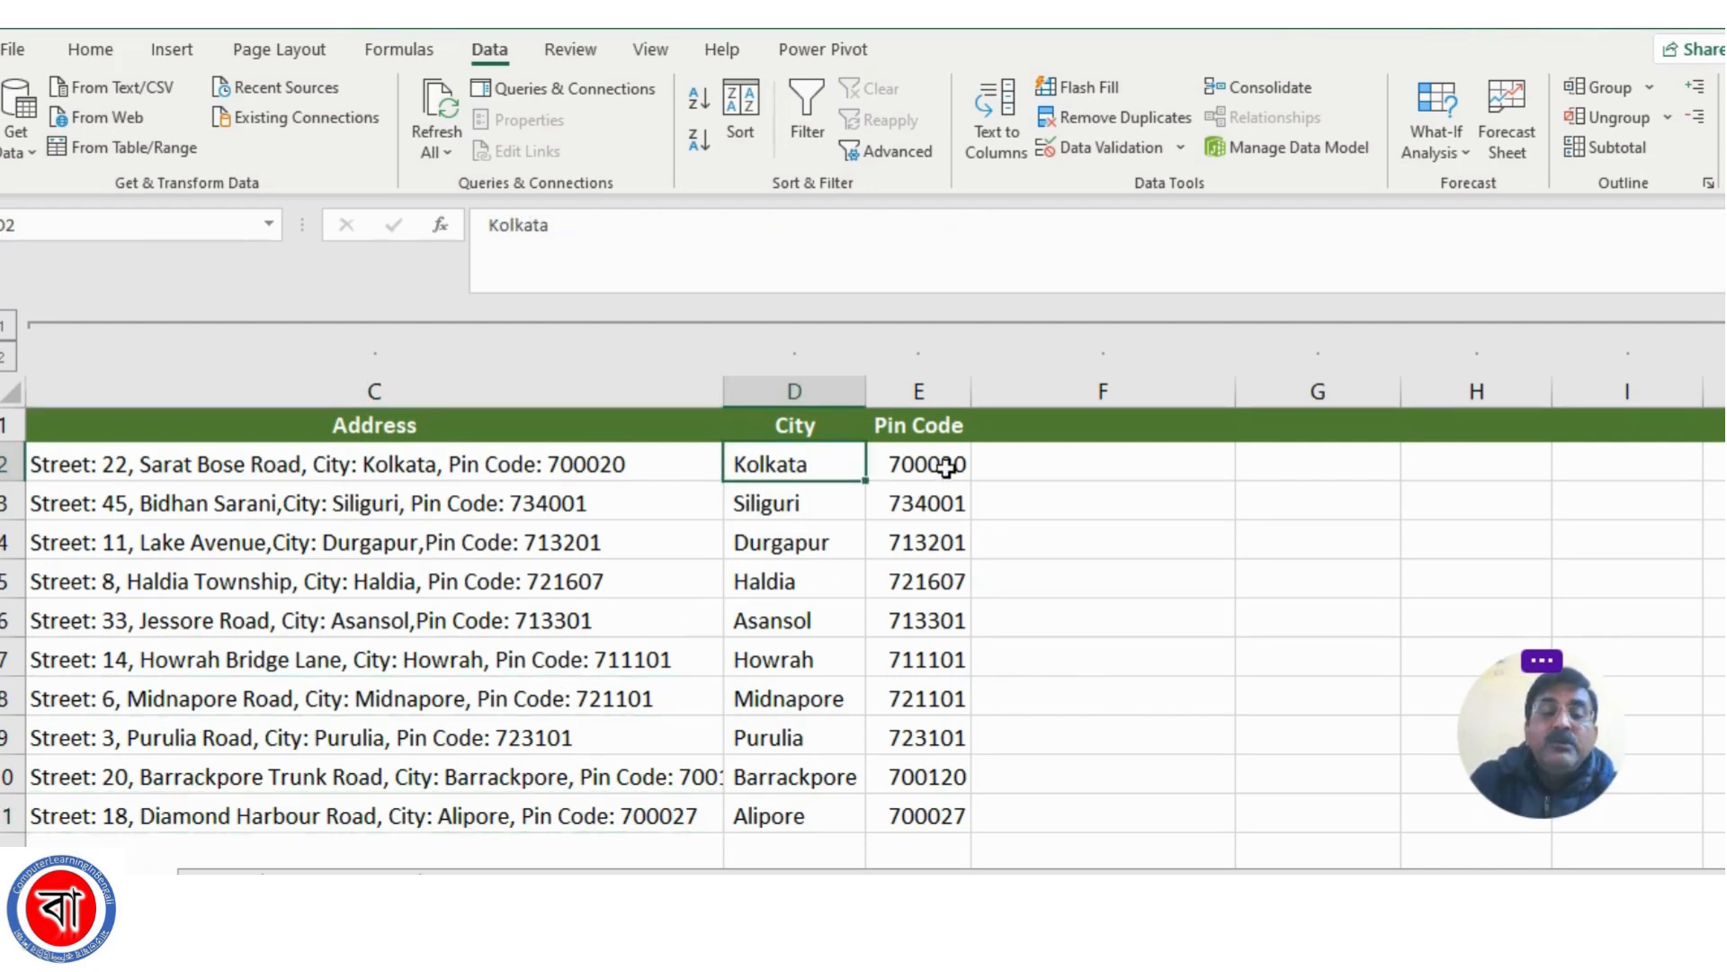
click(945, 477)
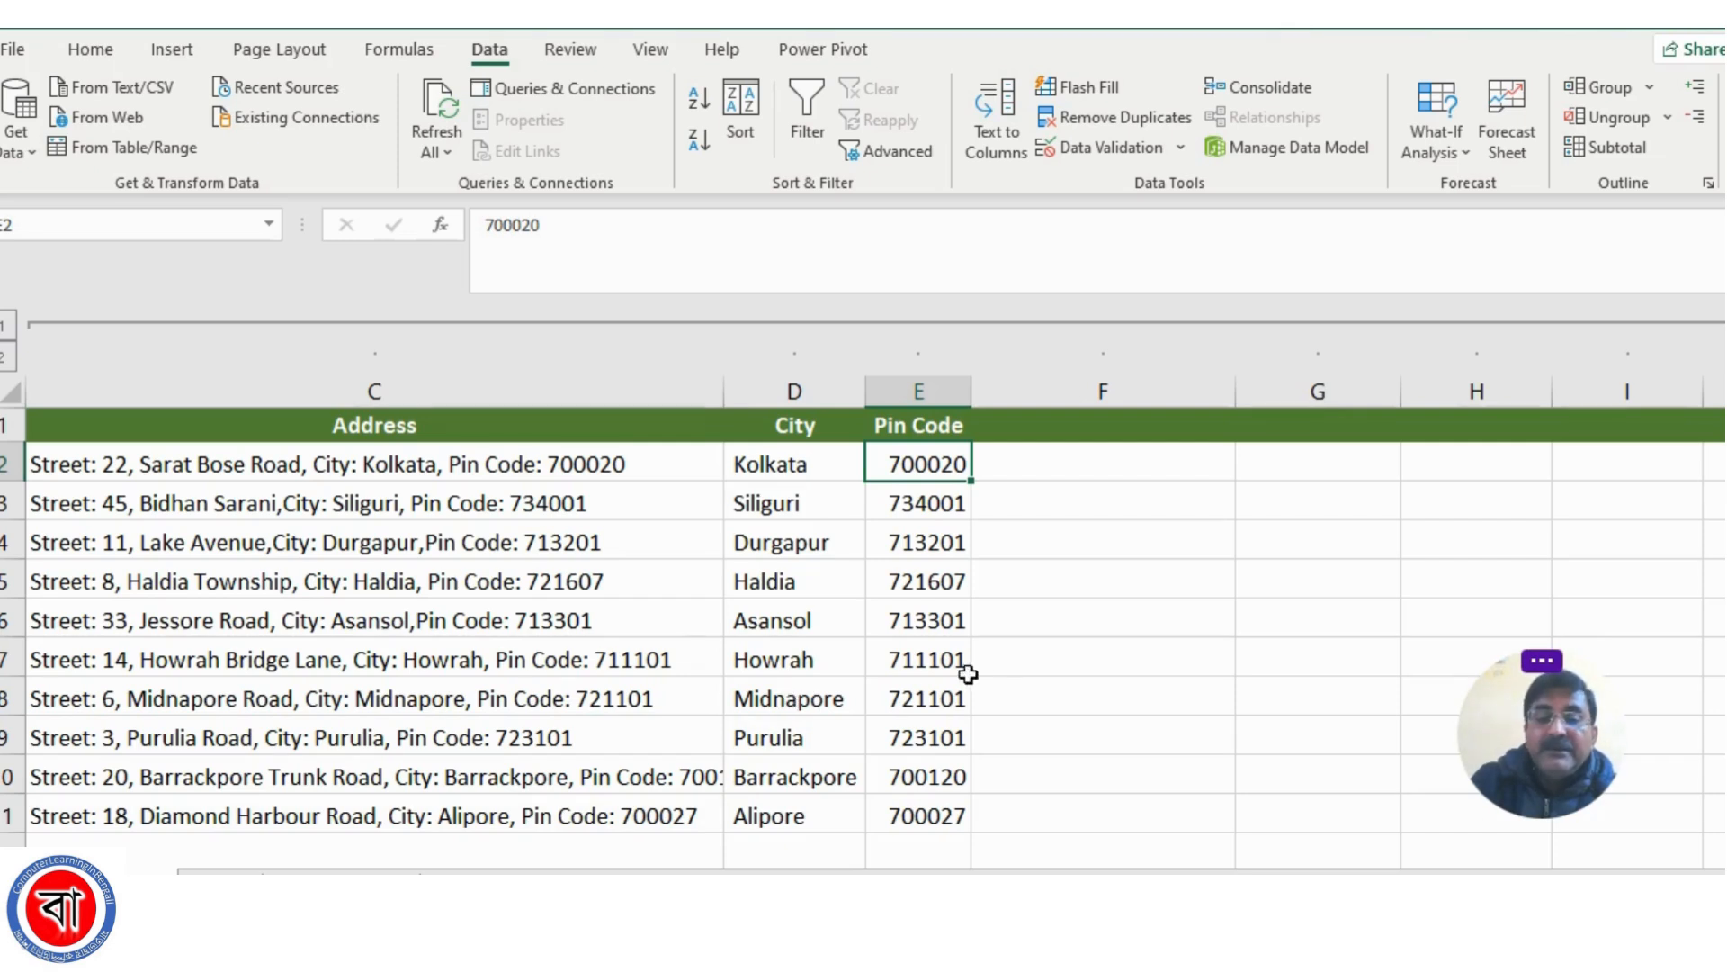
click(792, 814)
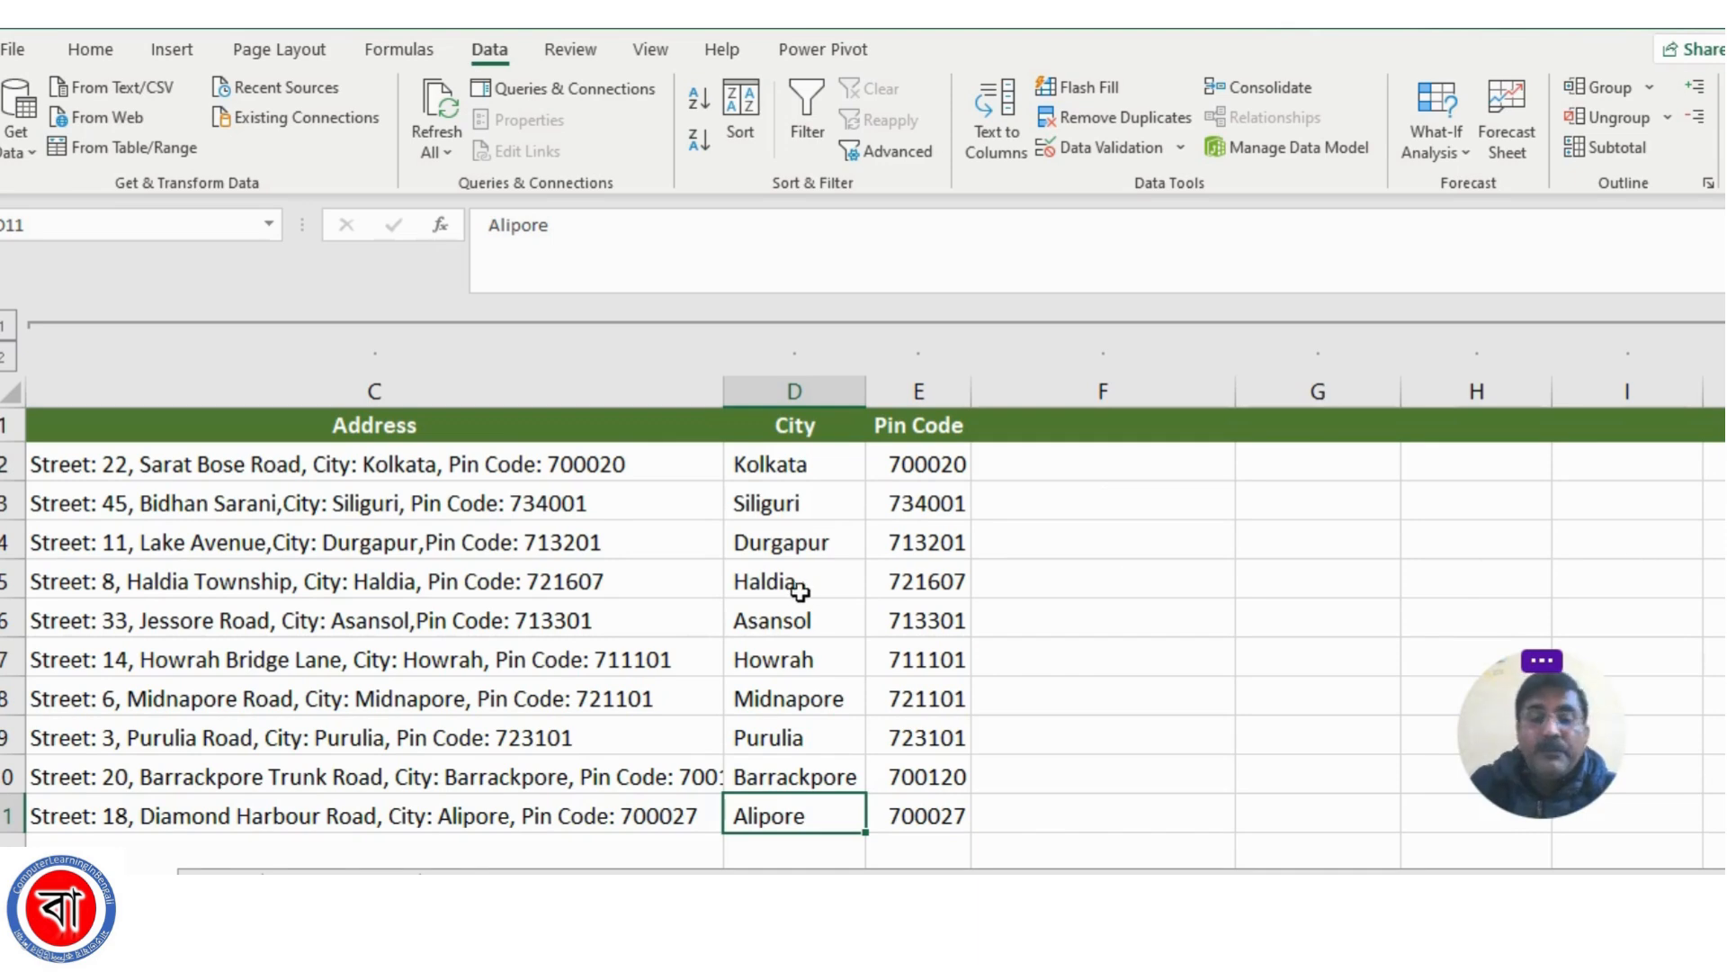
drag(989, 601, 985, 586)
click(951, 543)
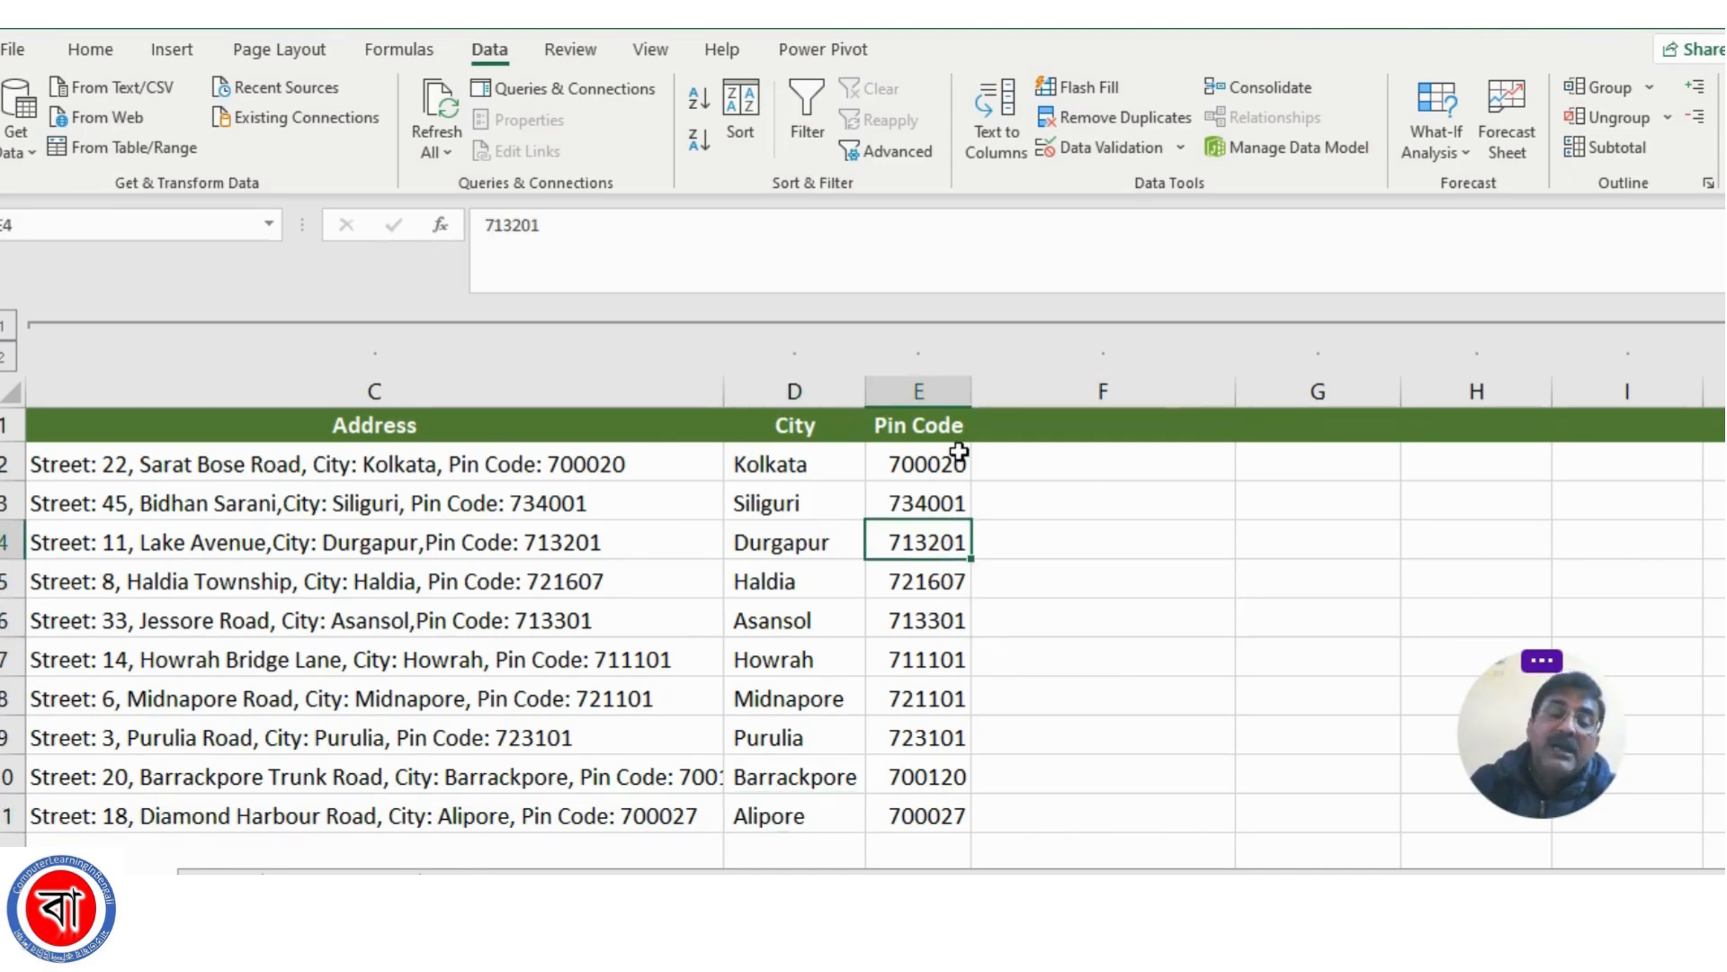
click(959, 466)
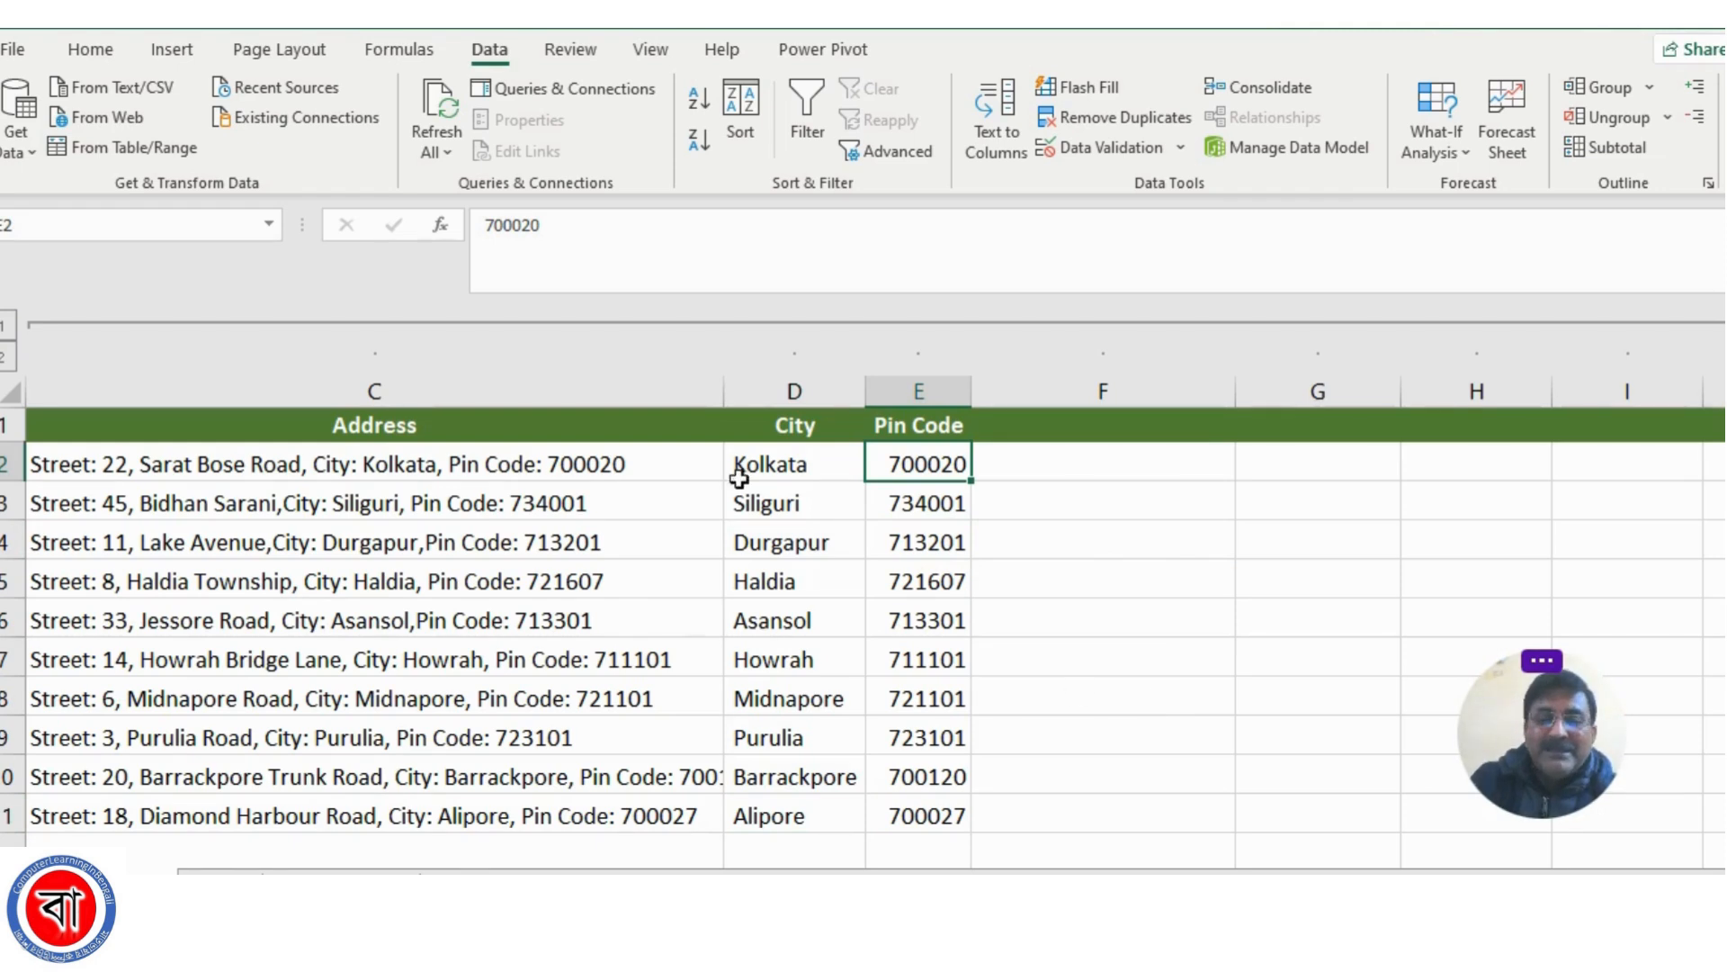
Clear all city names and pin codes from D2:E11, keeping the column headers
drag(763, 464, 953, 771)
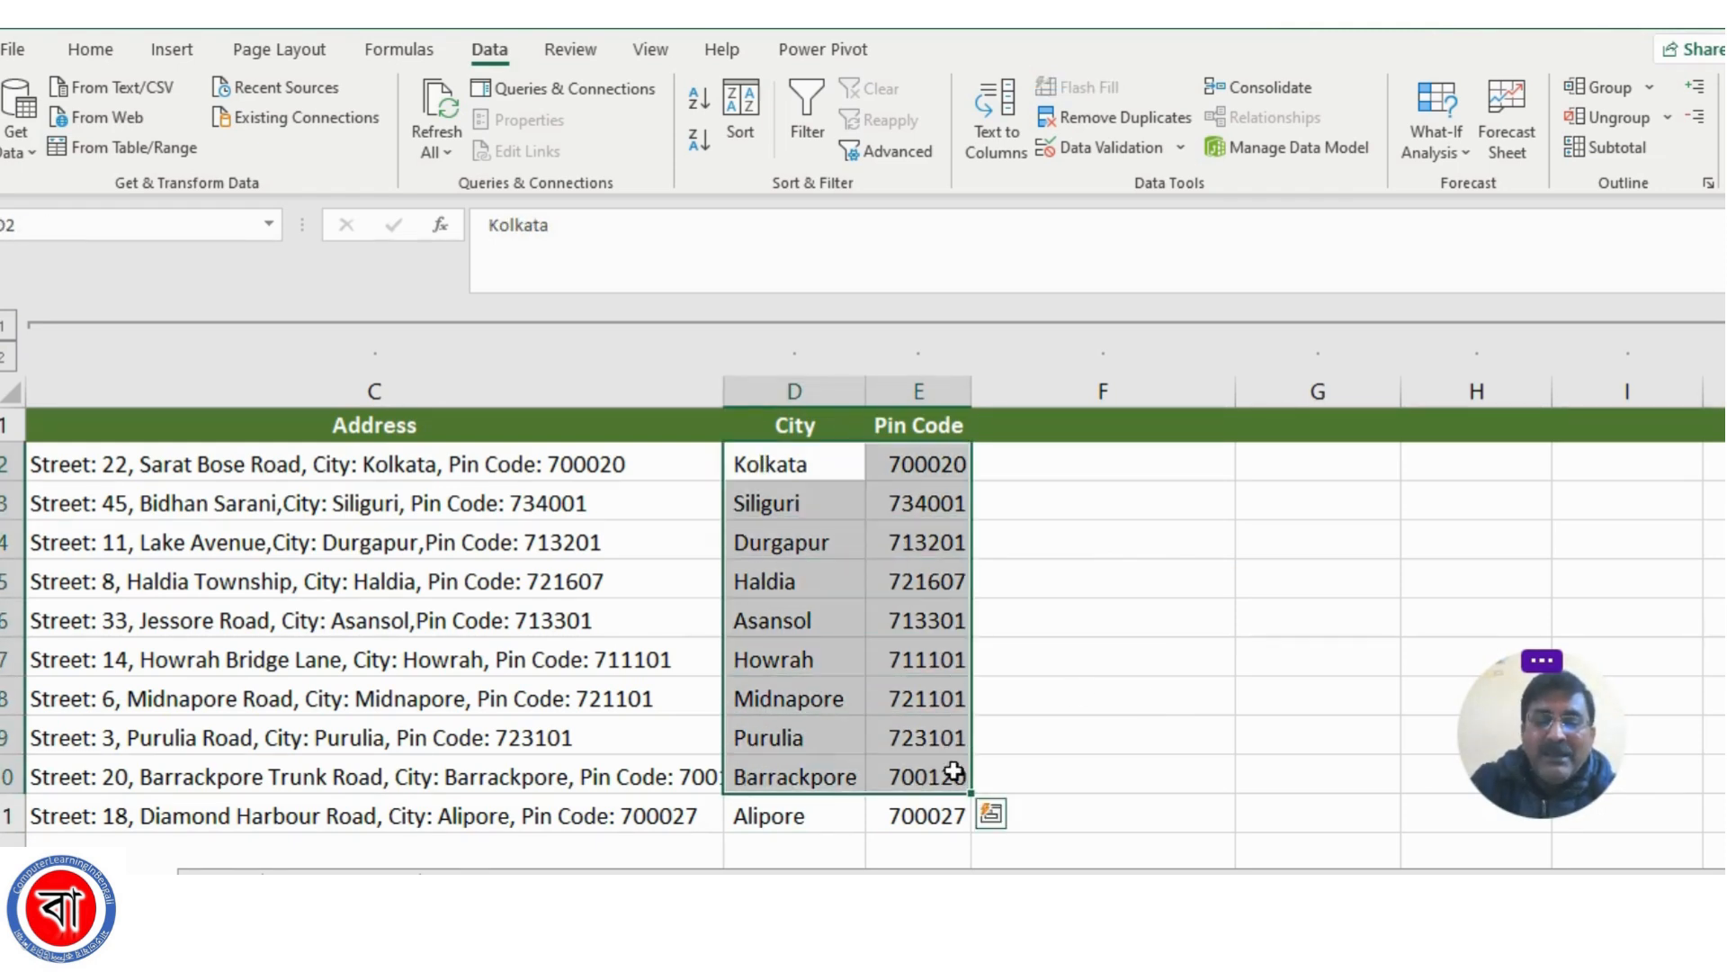
click(953, 774)
drag(765, 464, 936, 793)
key(Delete)
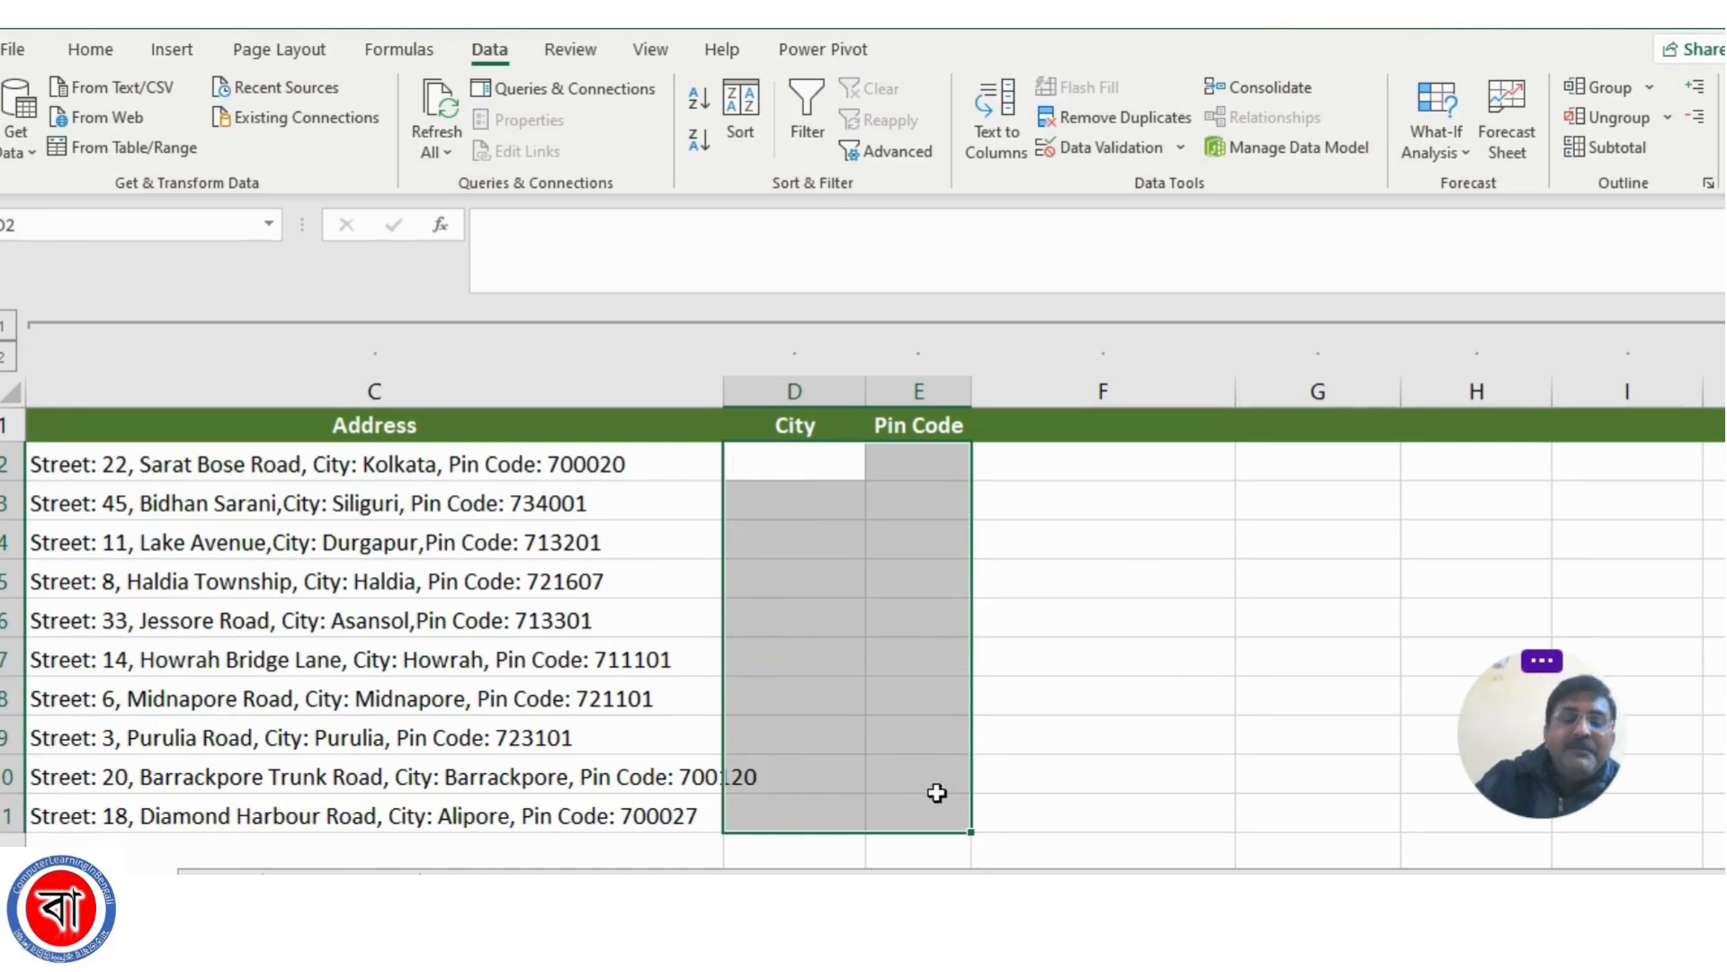
Enter Kolkata in D2 and the first address's pin code in E2 as sample entries, and select D2
click(801, 465)
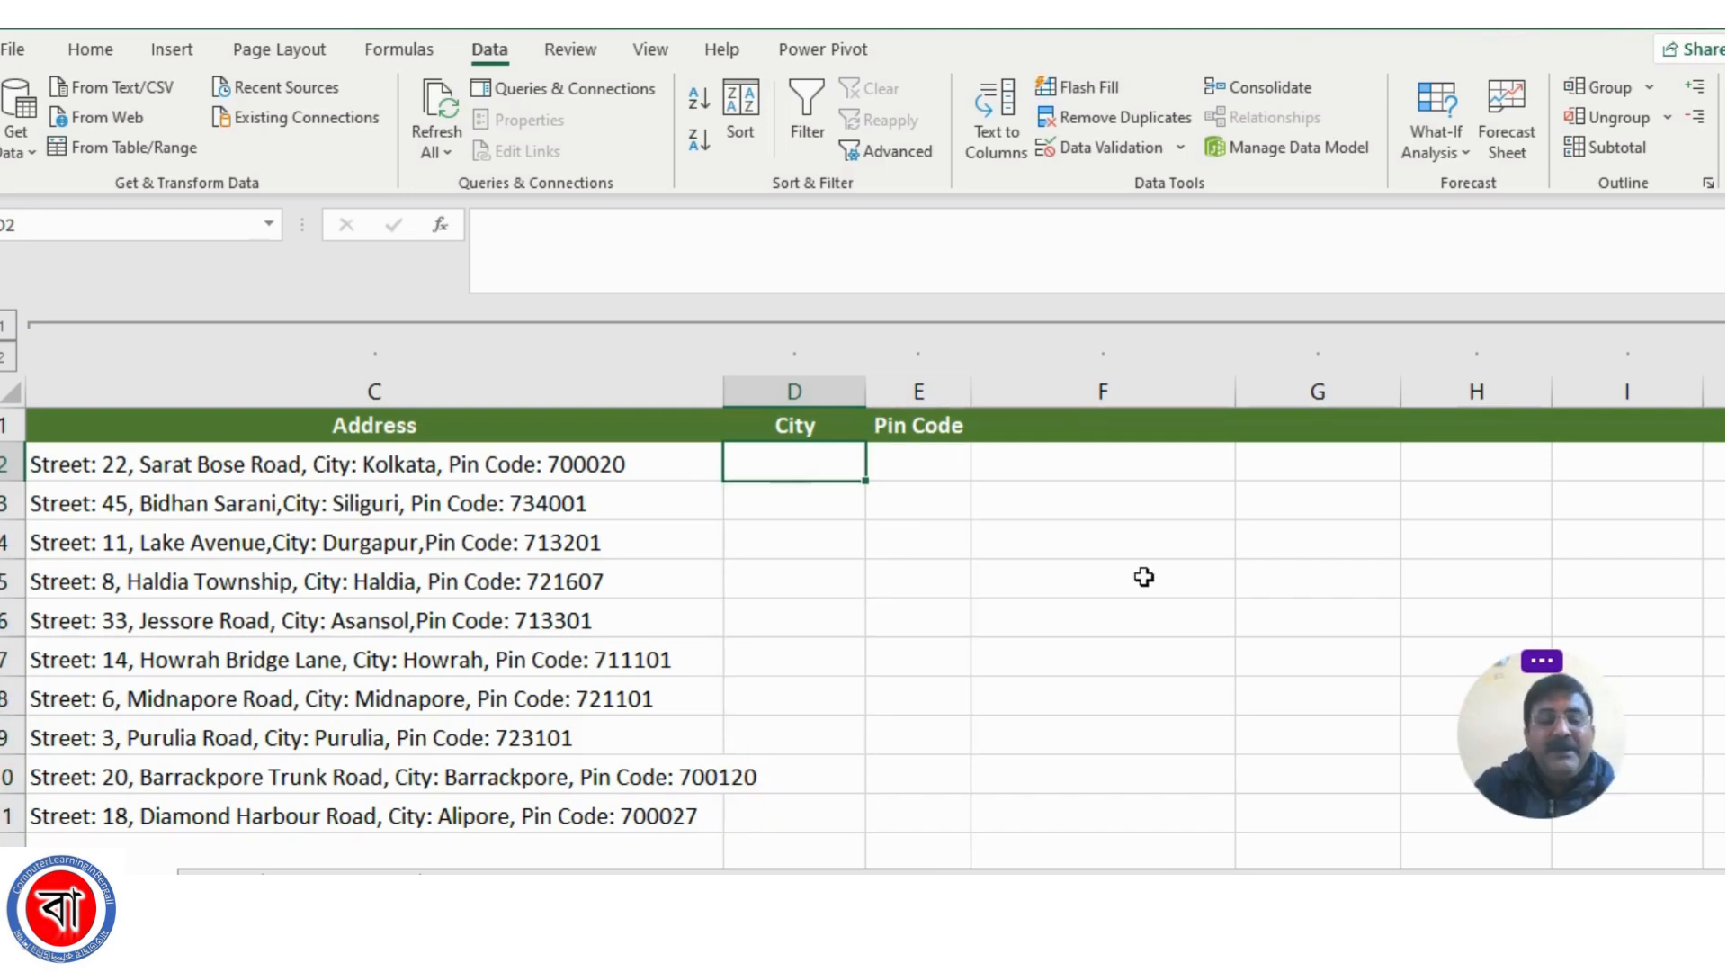
text(Kolkata)
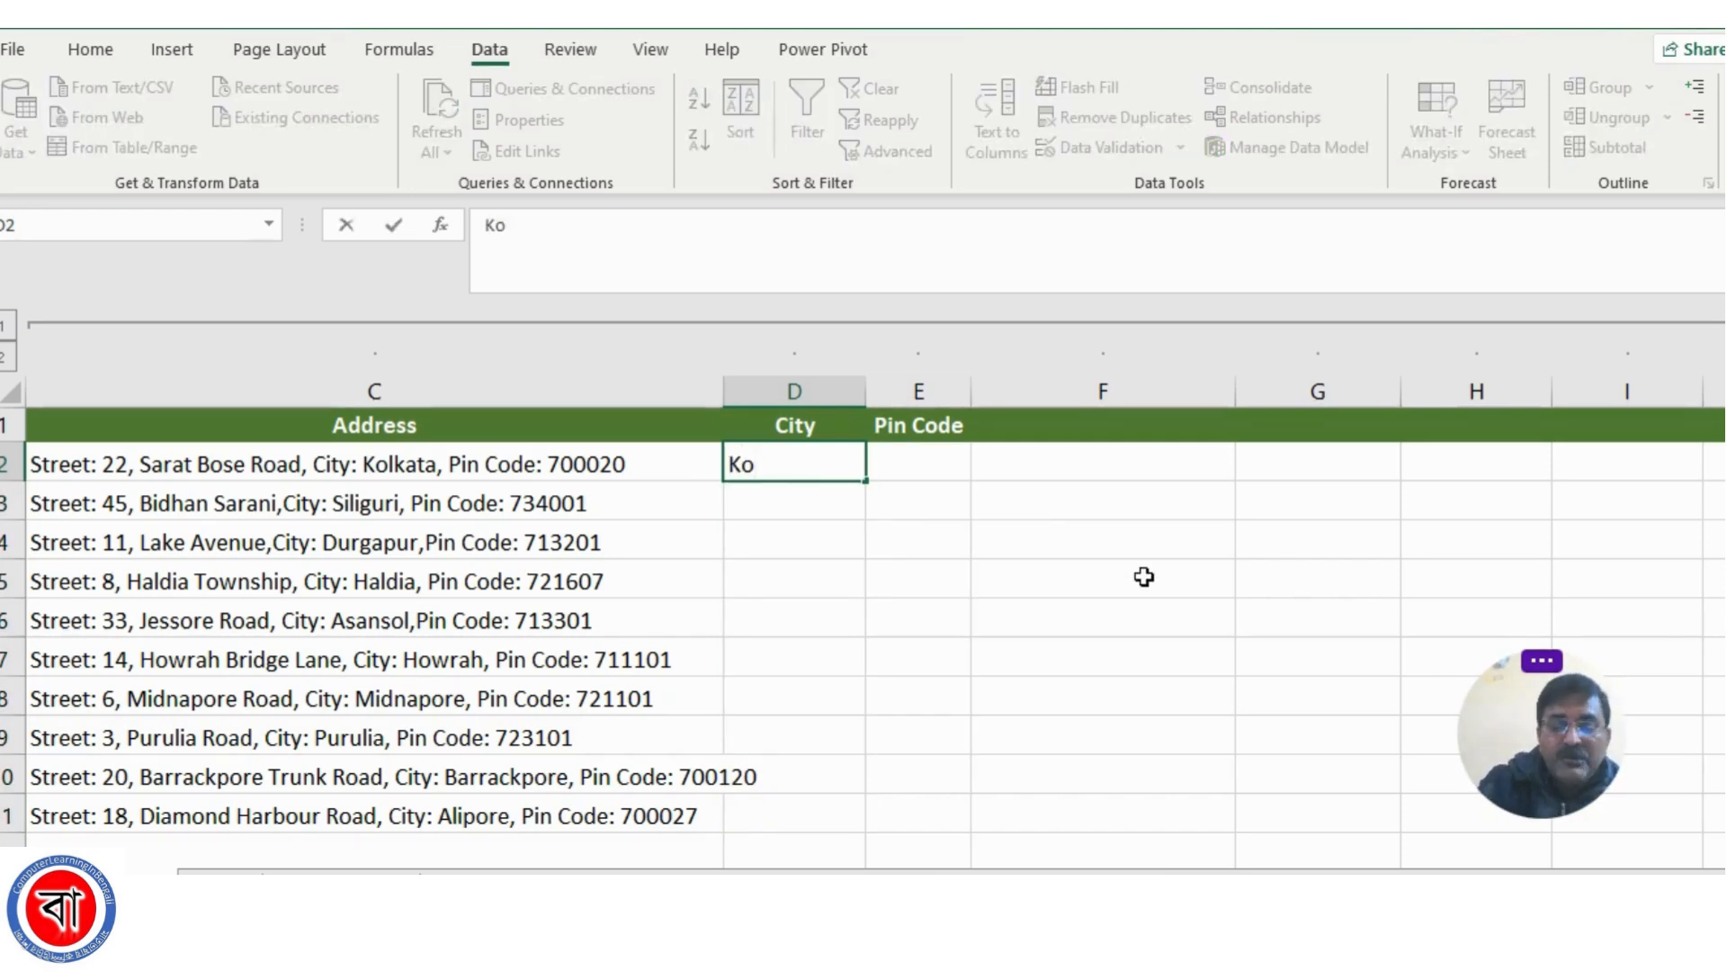
click(896, 456)
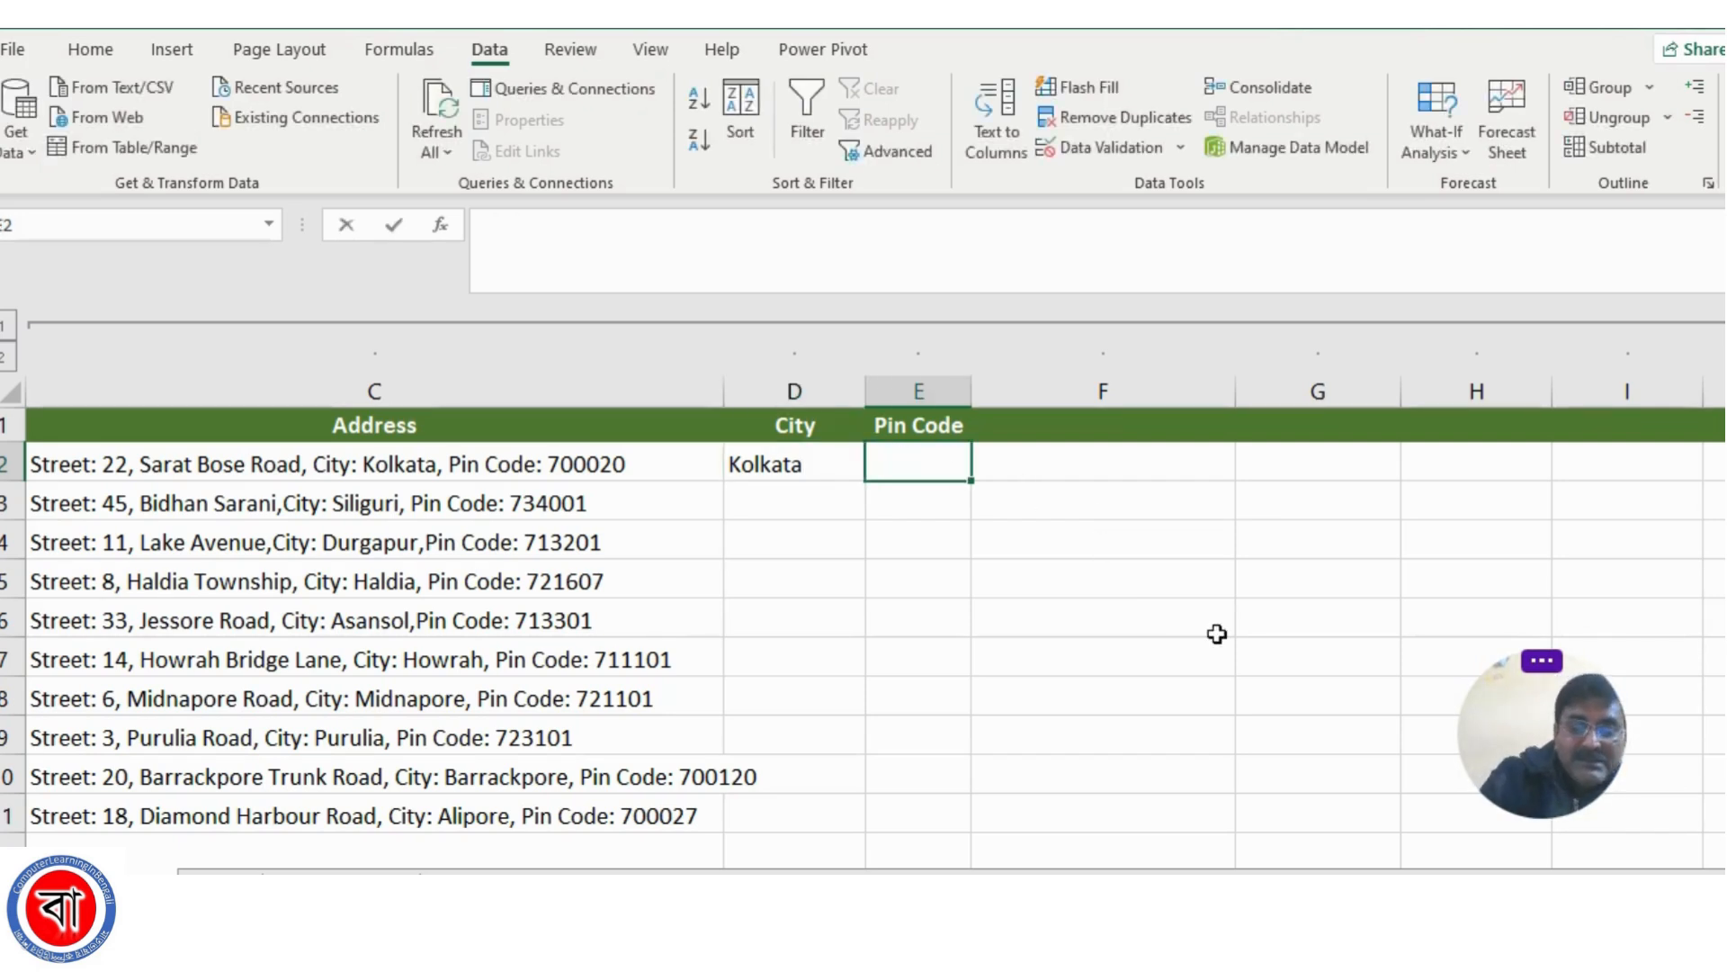
text(700020)
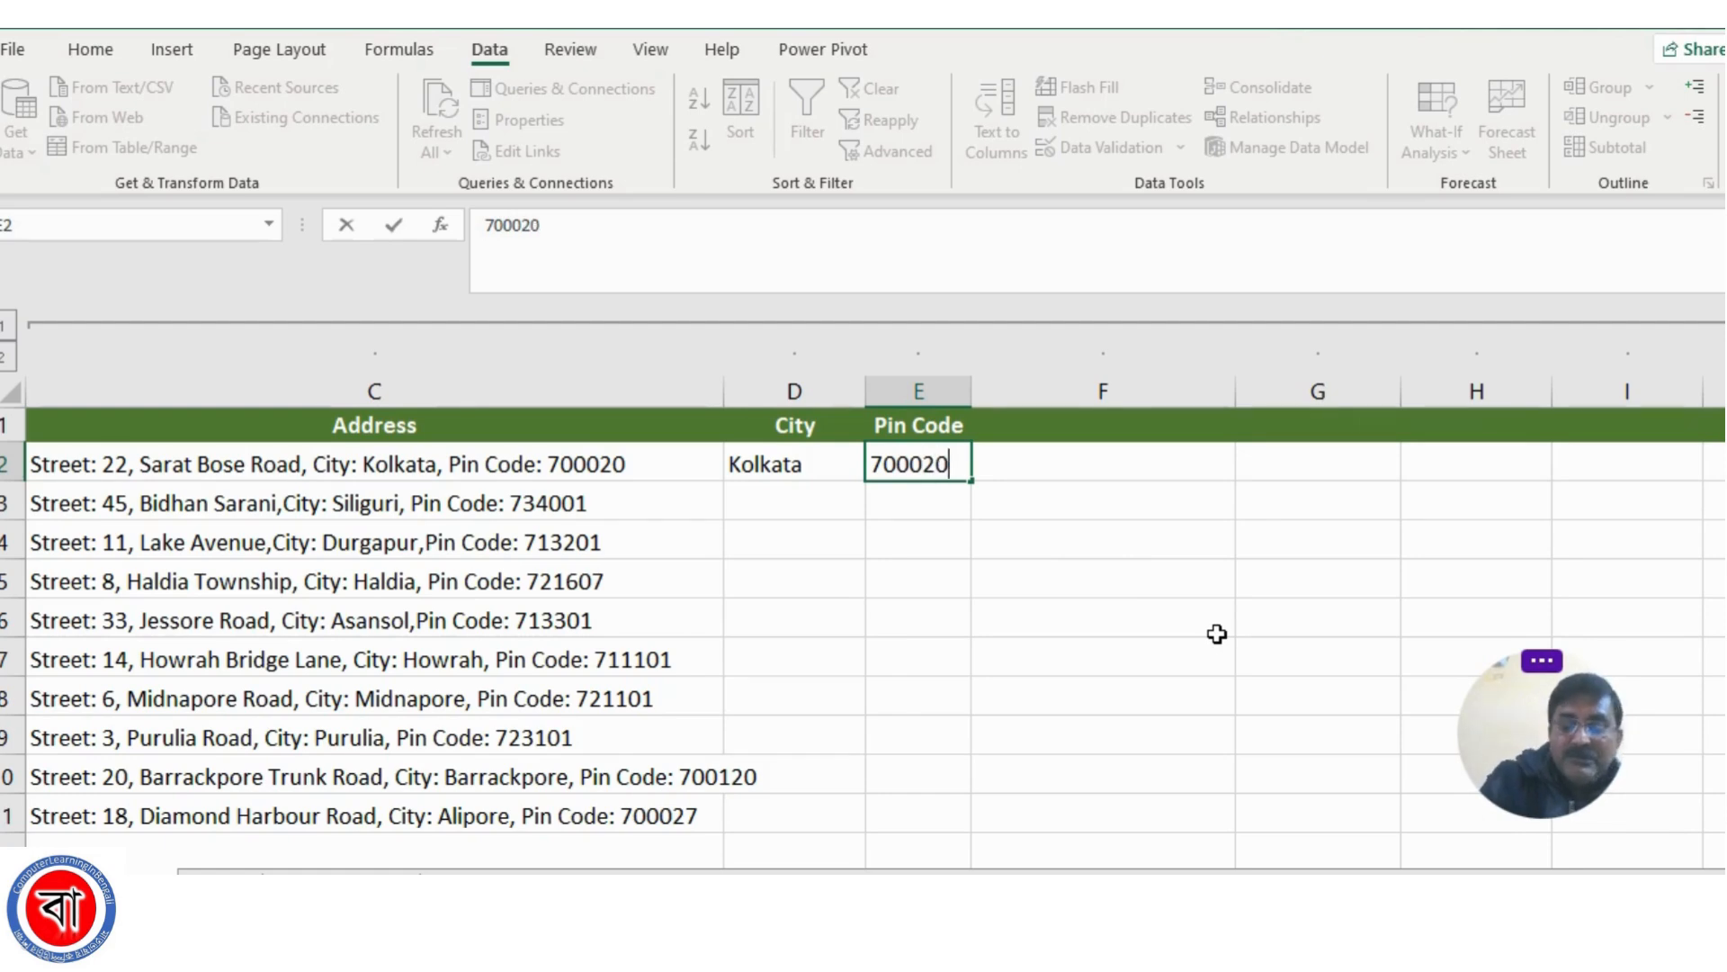
key(Return)
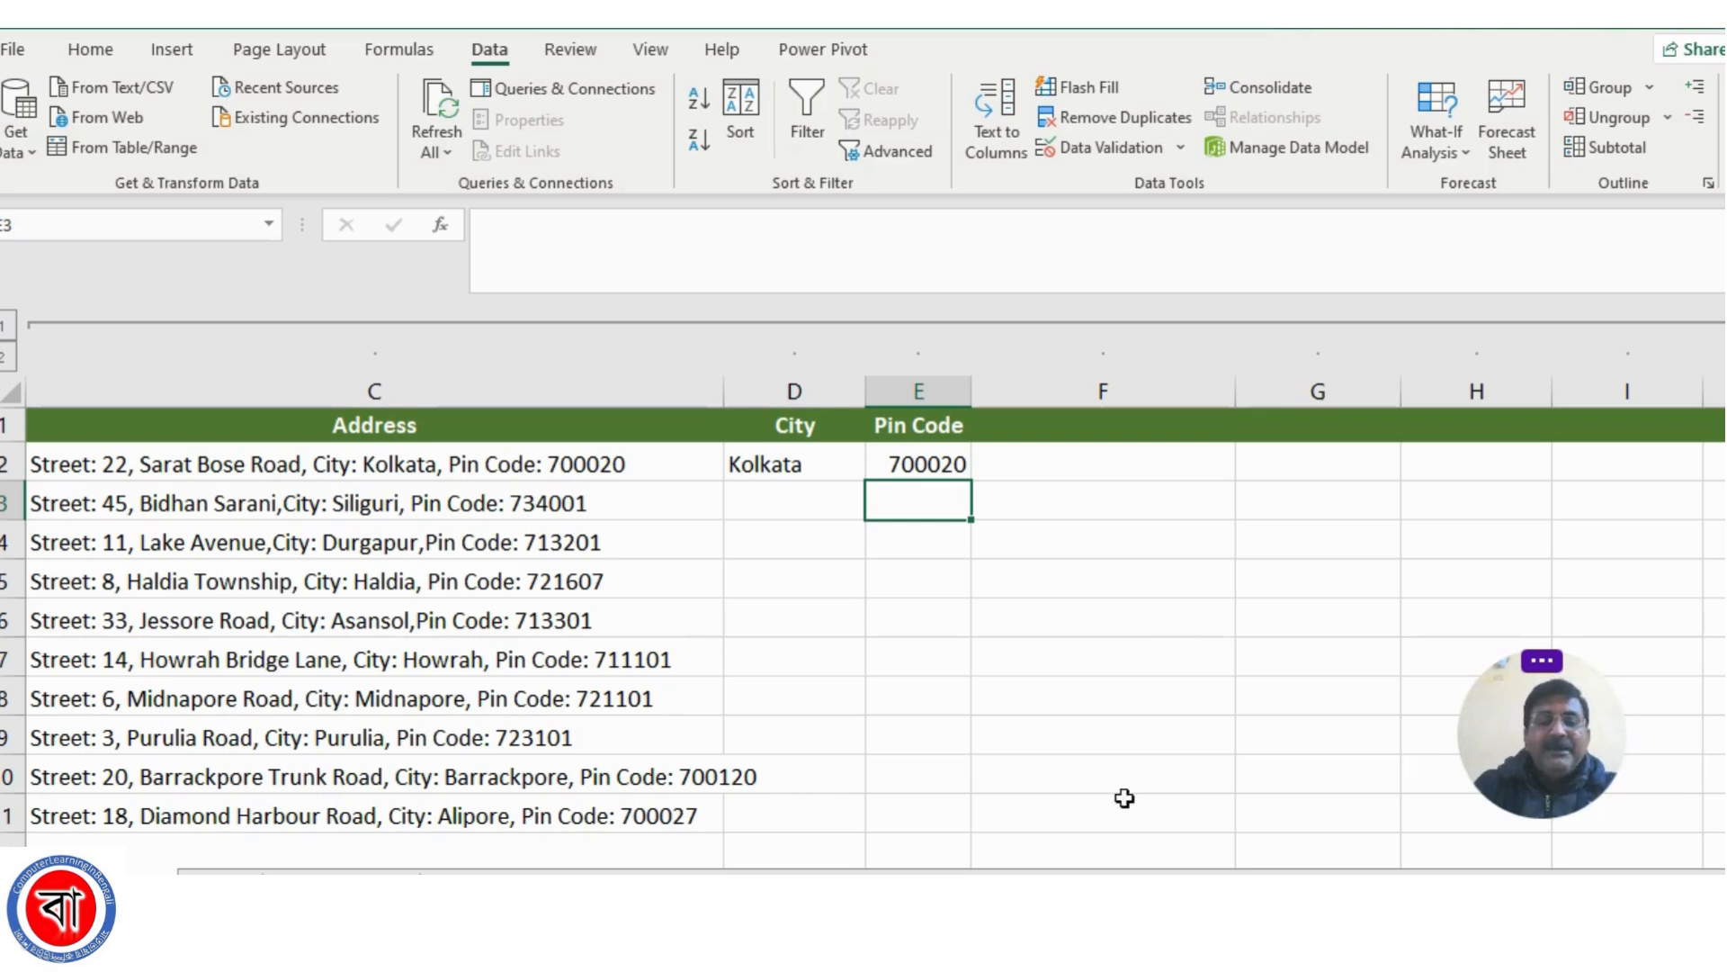
click(819, 585)
click(793, 464)
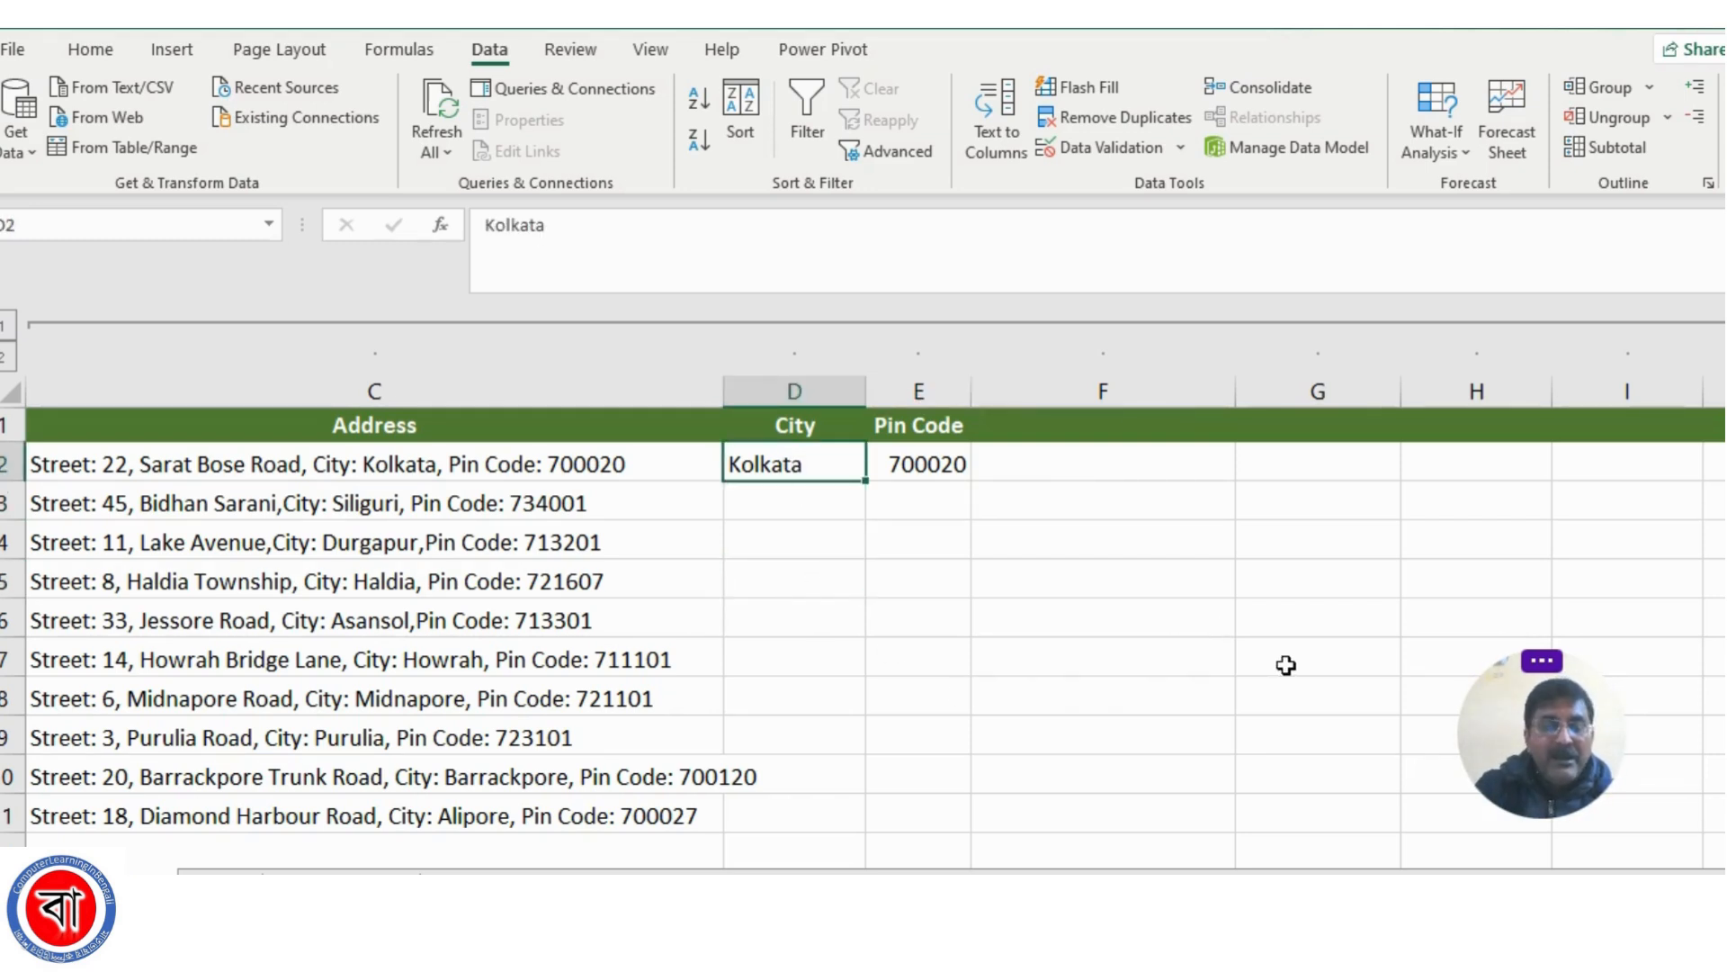
Flash Fill the City column down to D11 from the Kolkata example in D2
click(915, 568)
click(935, 464)
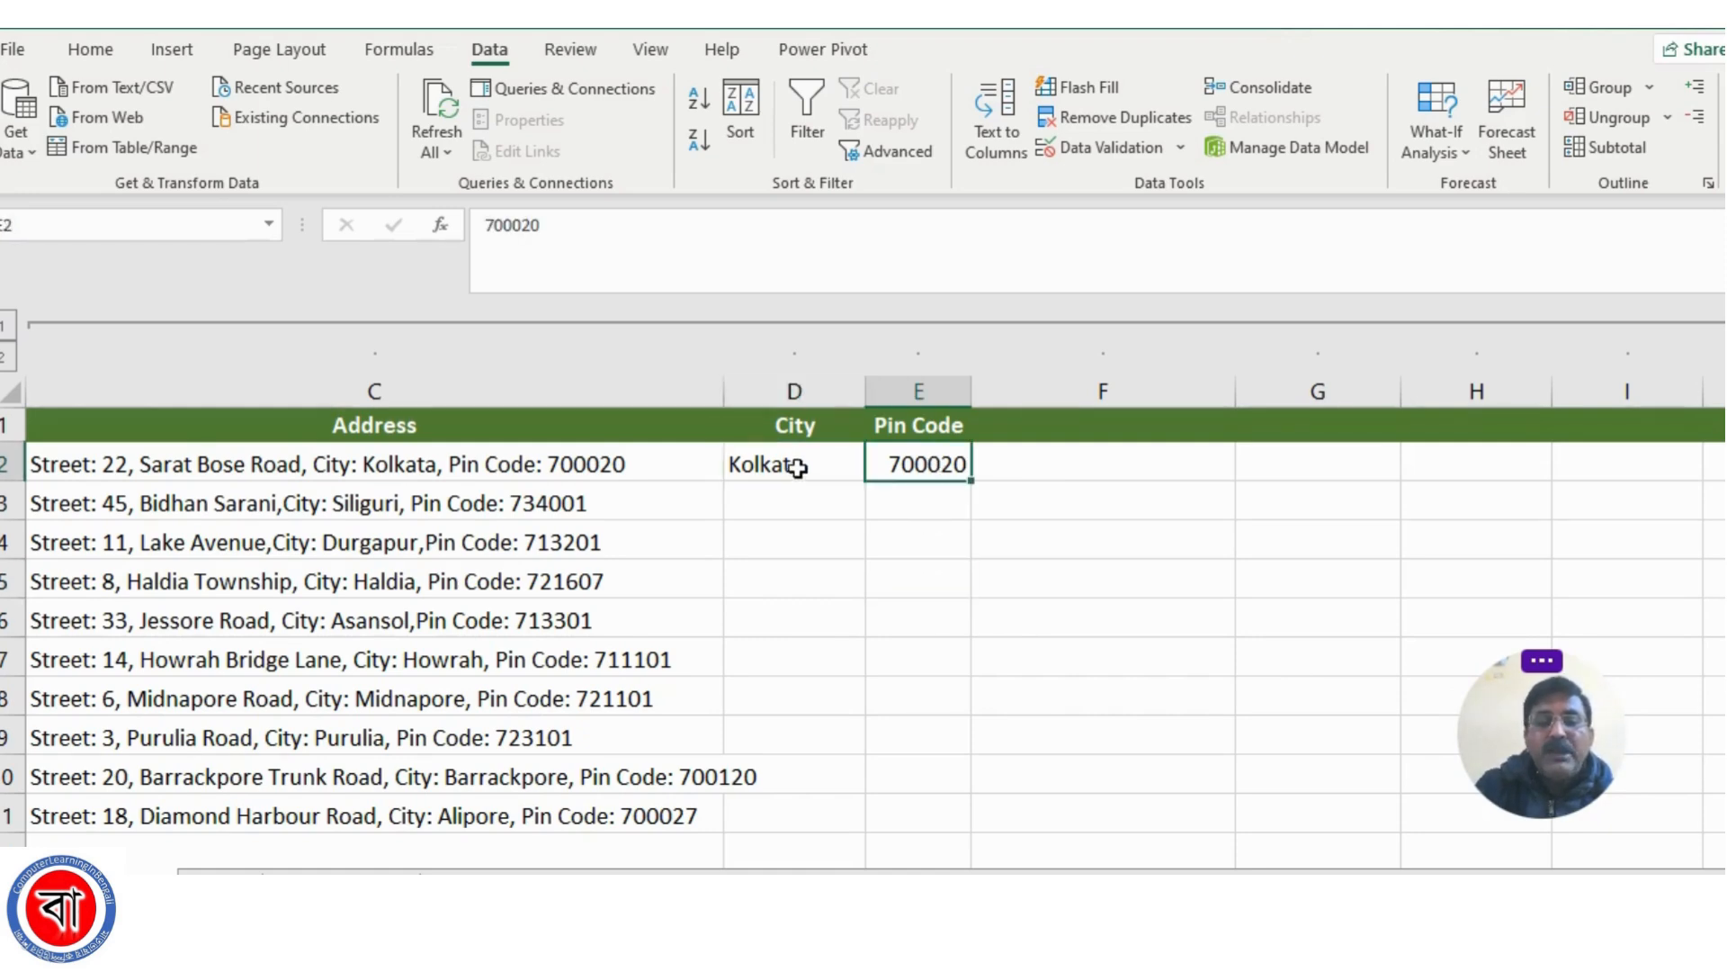
click(791, 463)
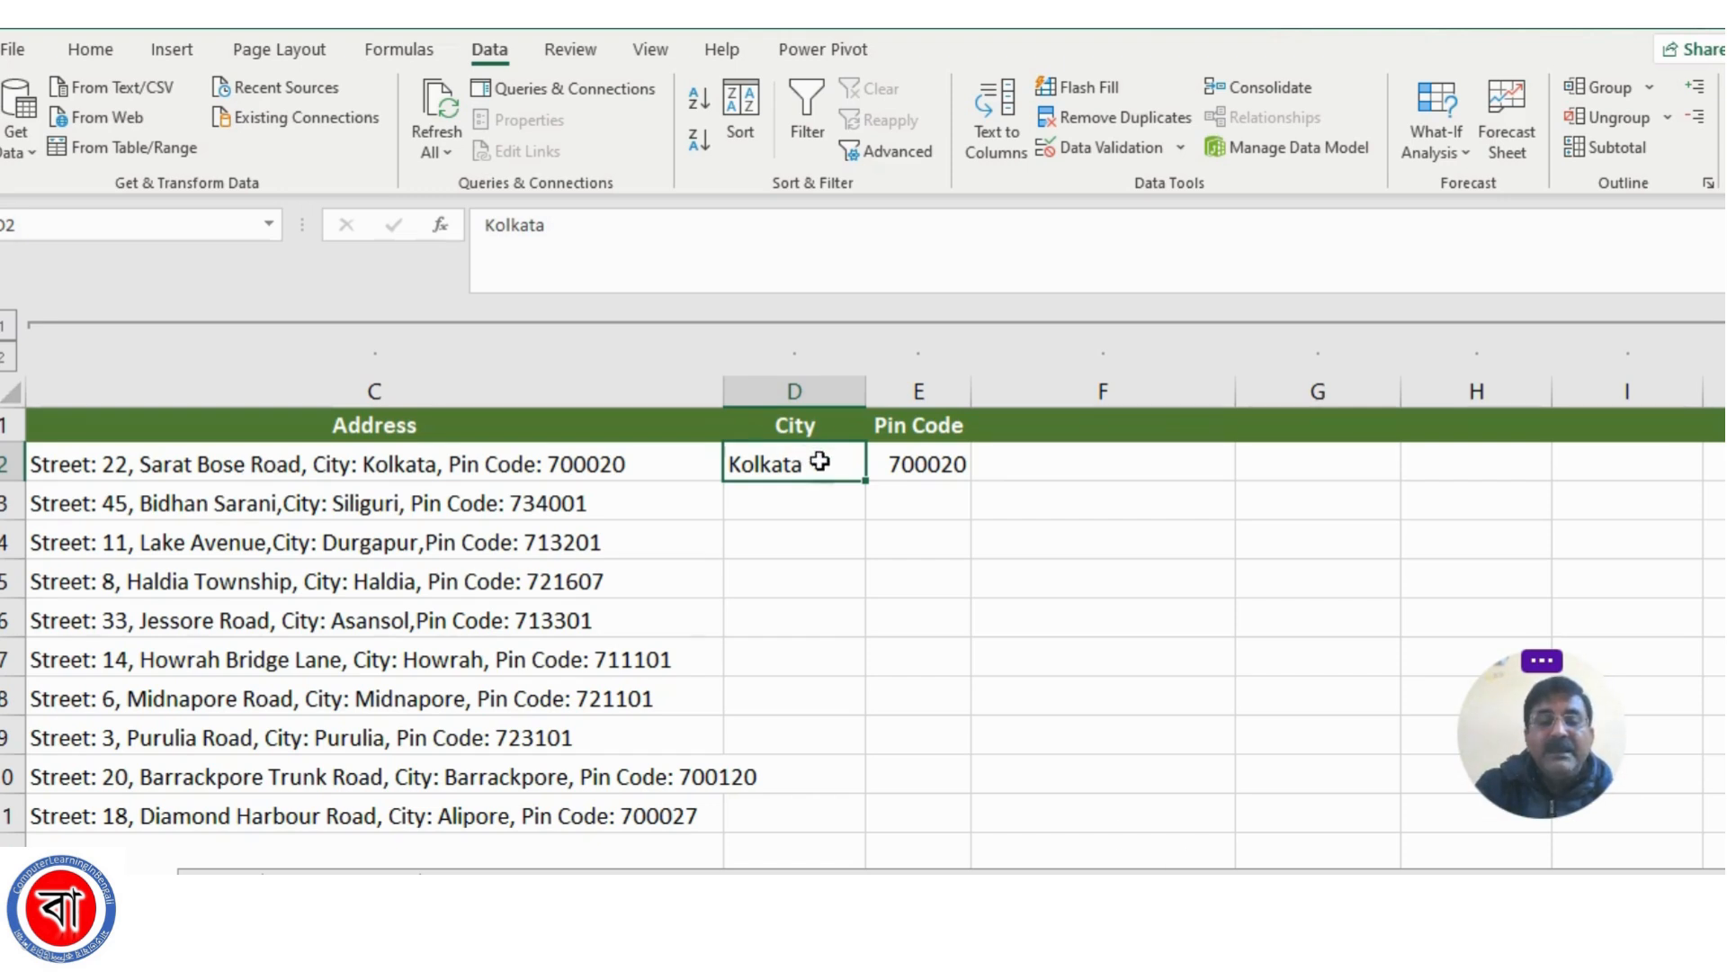
click(947, 459)
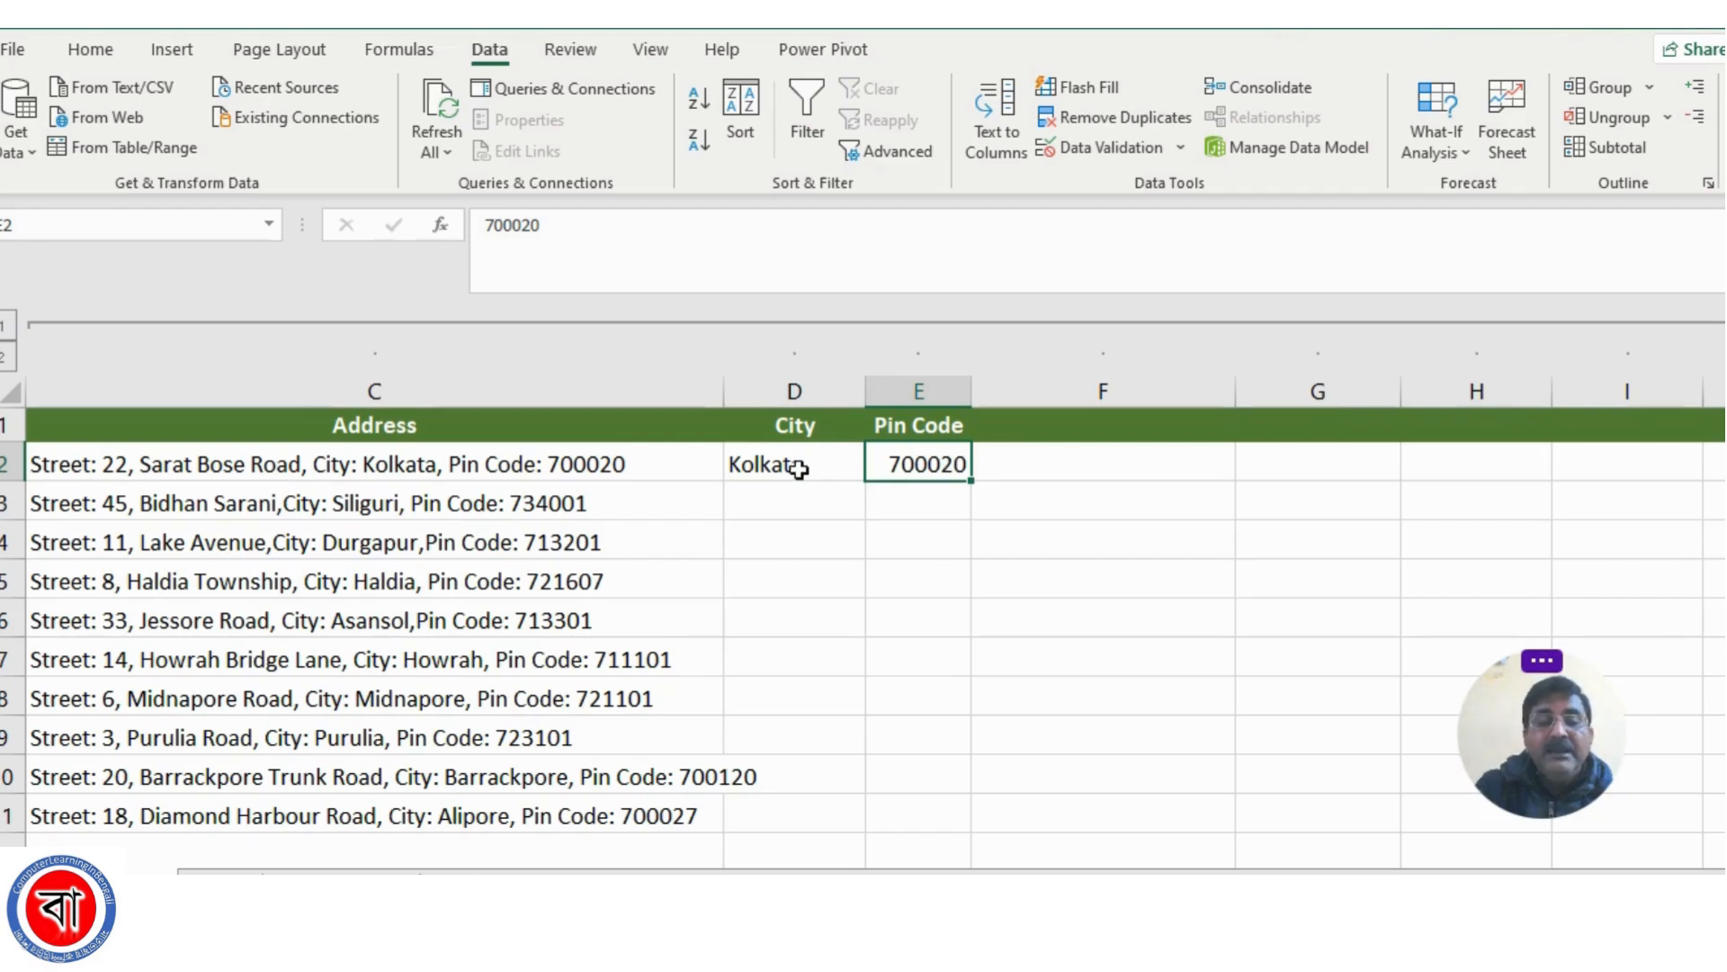
click(792, 463)
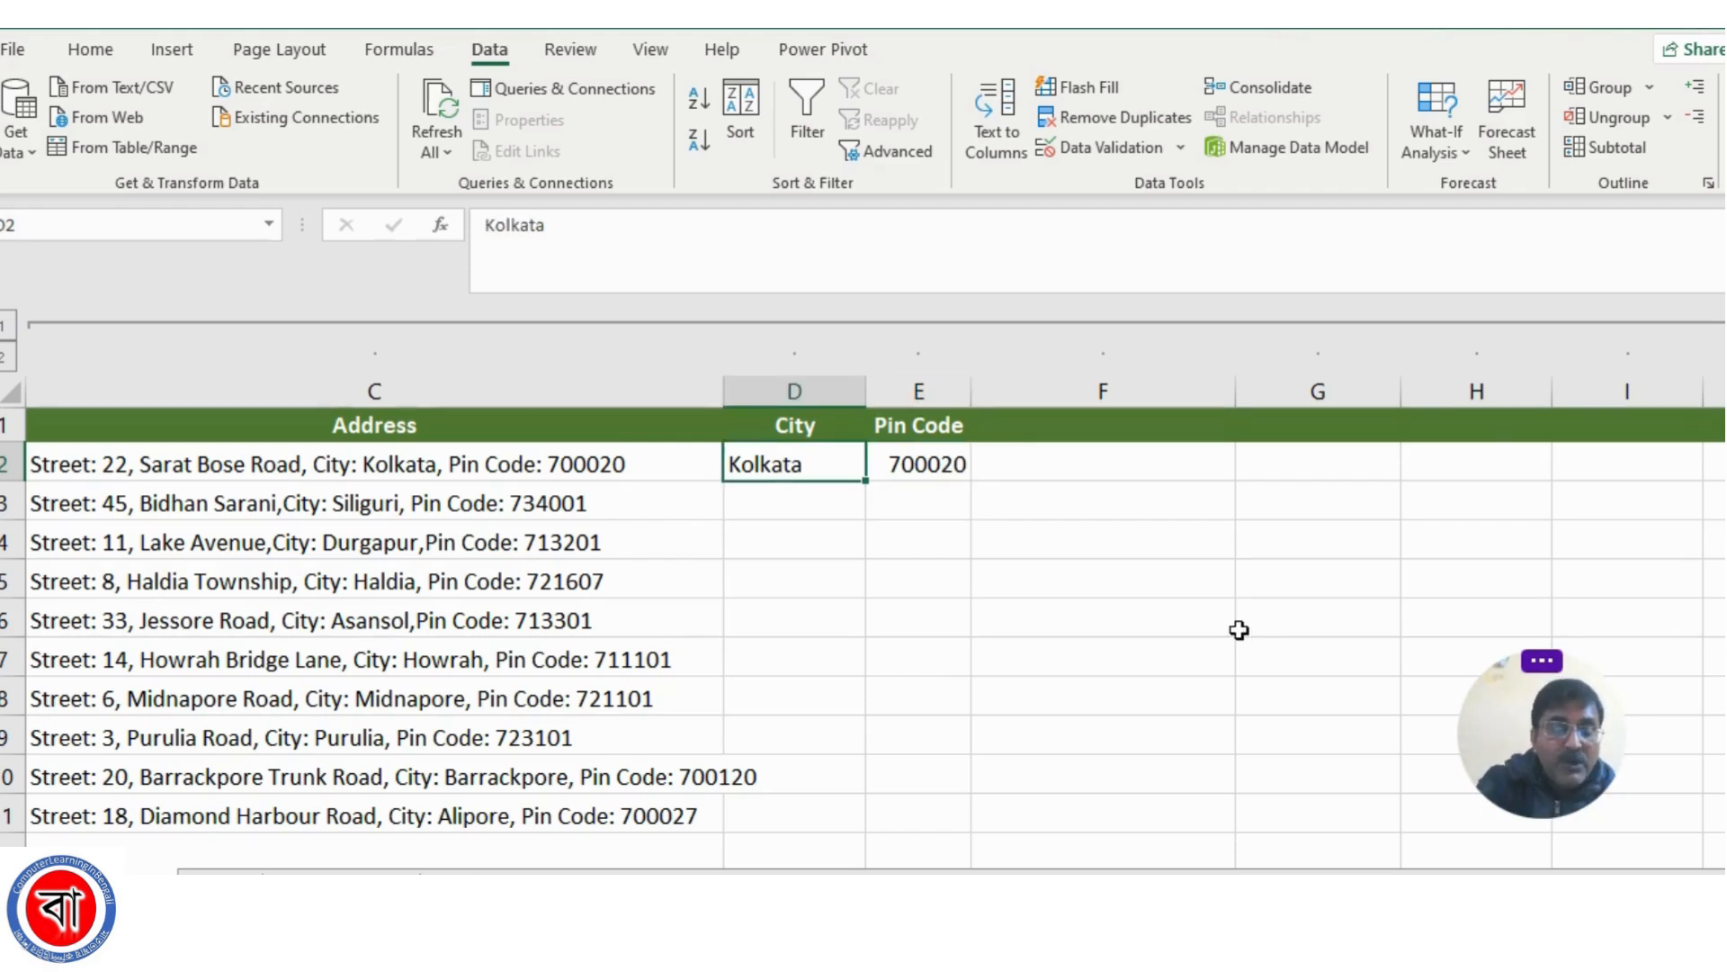
key(ctrl+e)
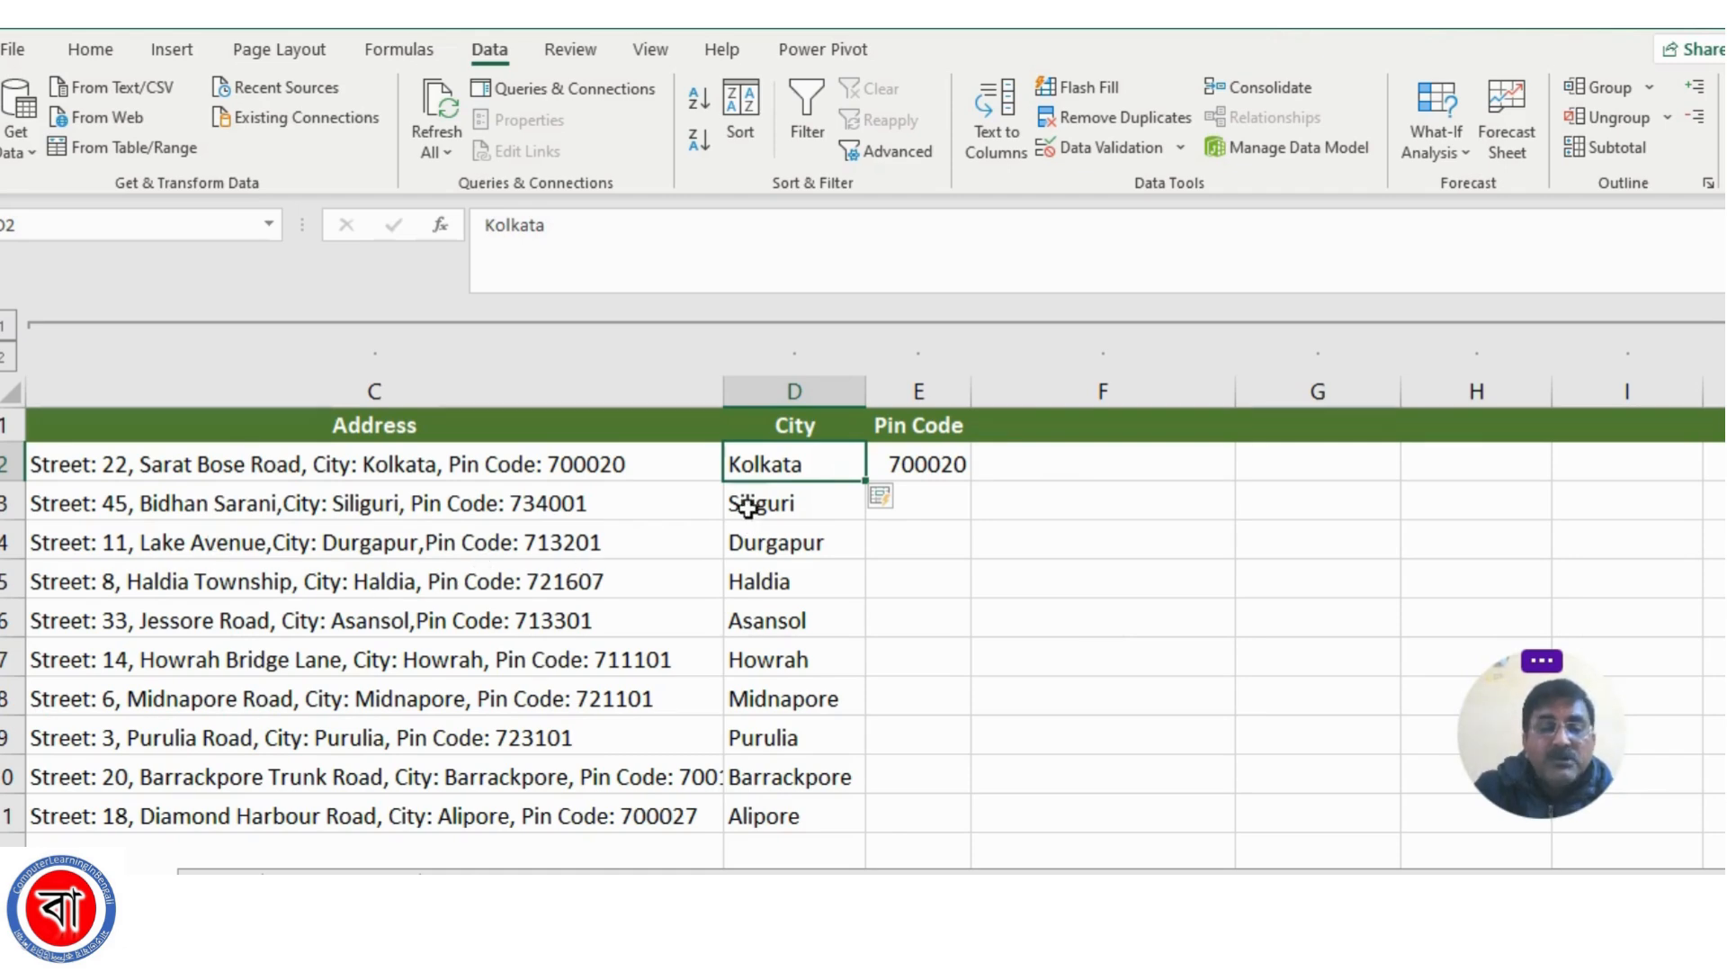
click(792, 821)
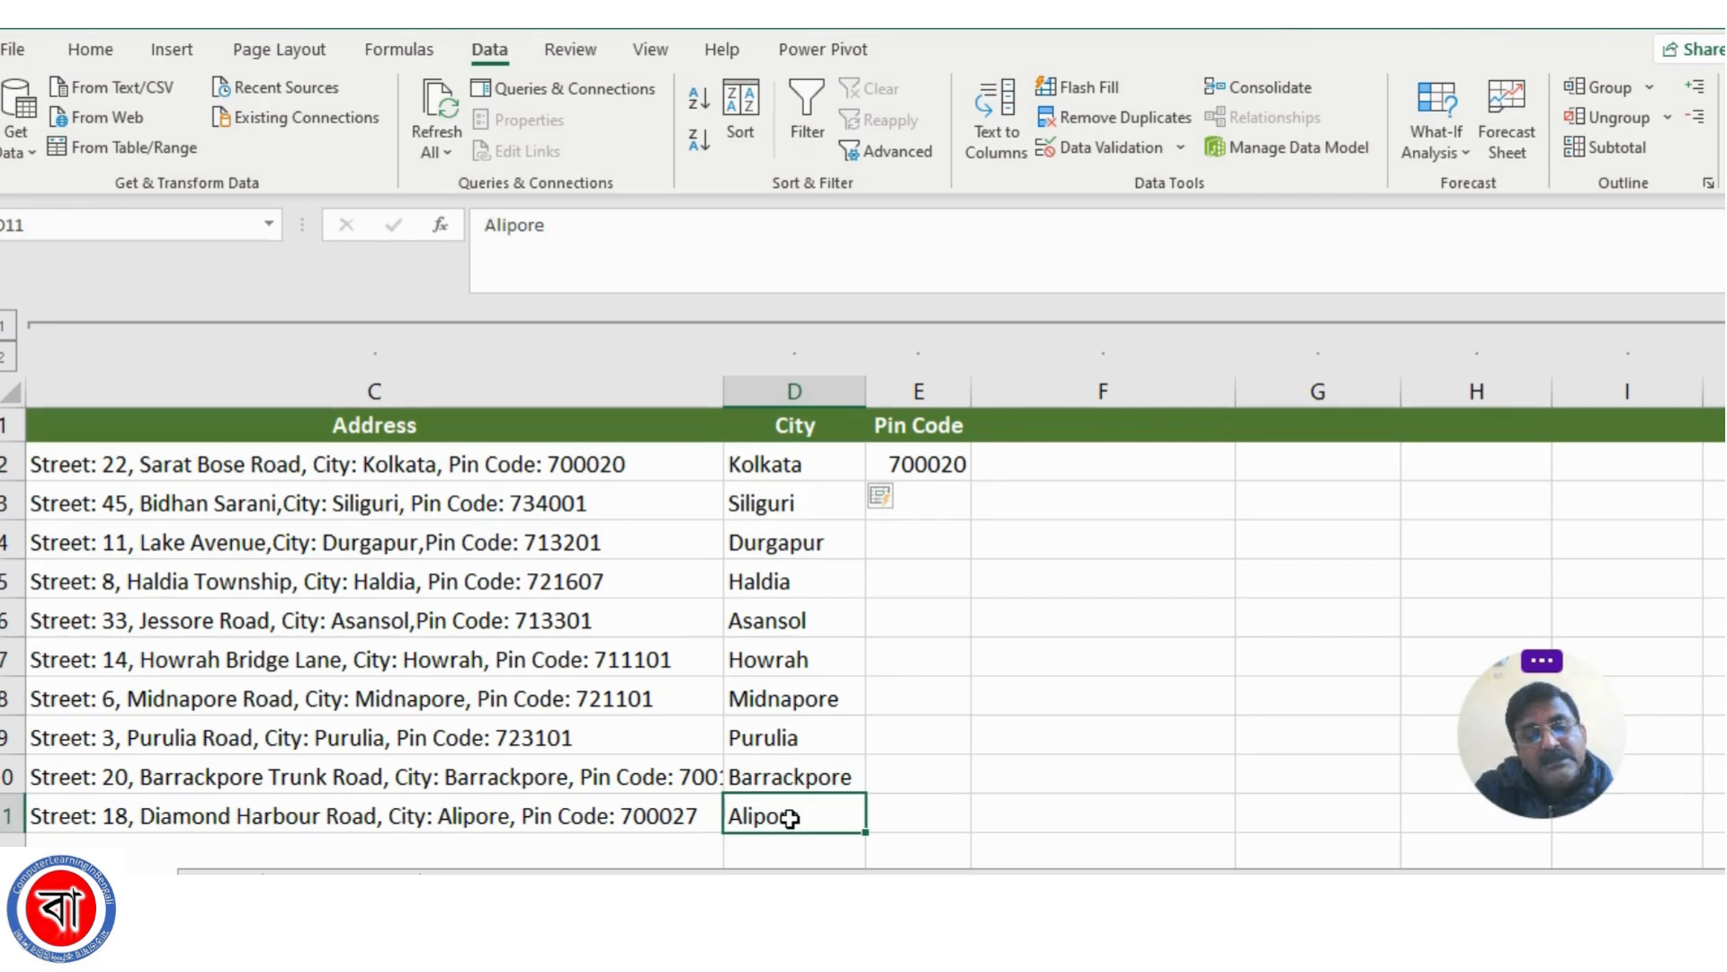
Flash Fill the Pin Code column down to E11 from the sample pin code in E2
click(936, 462)
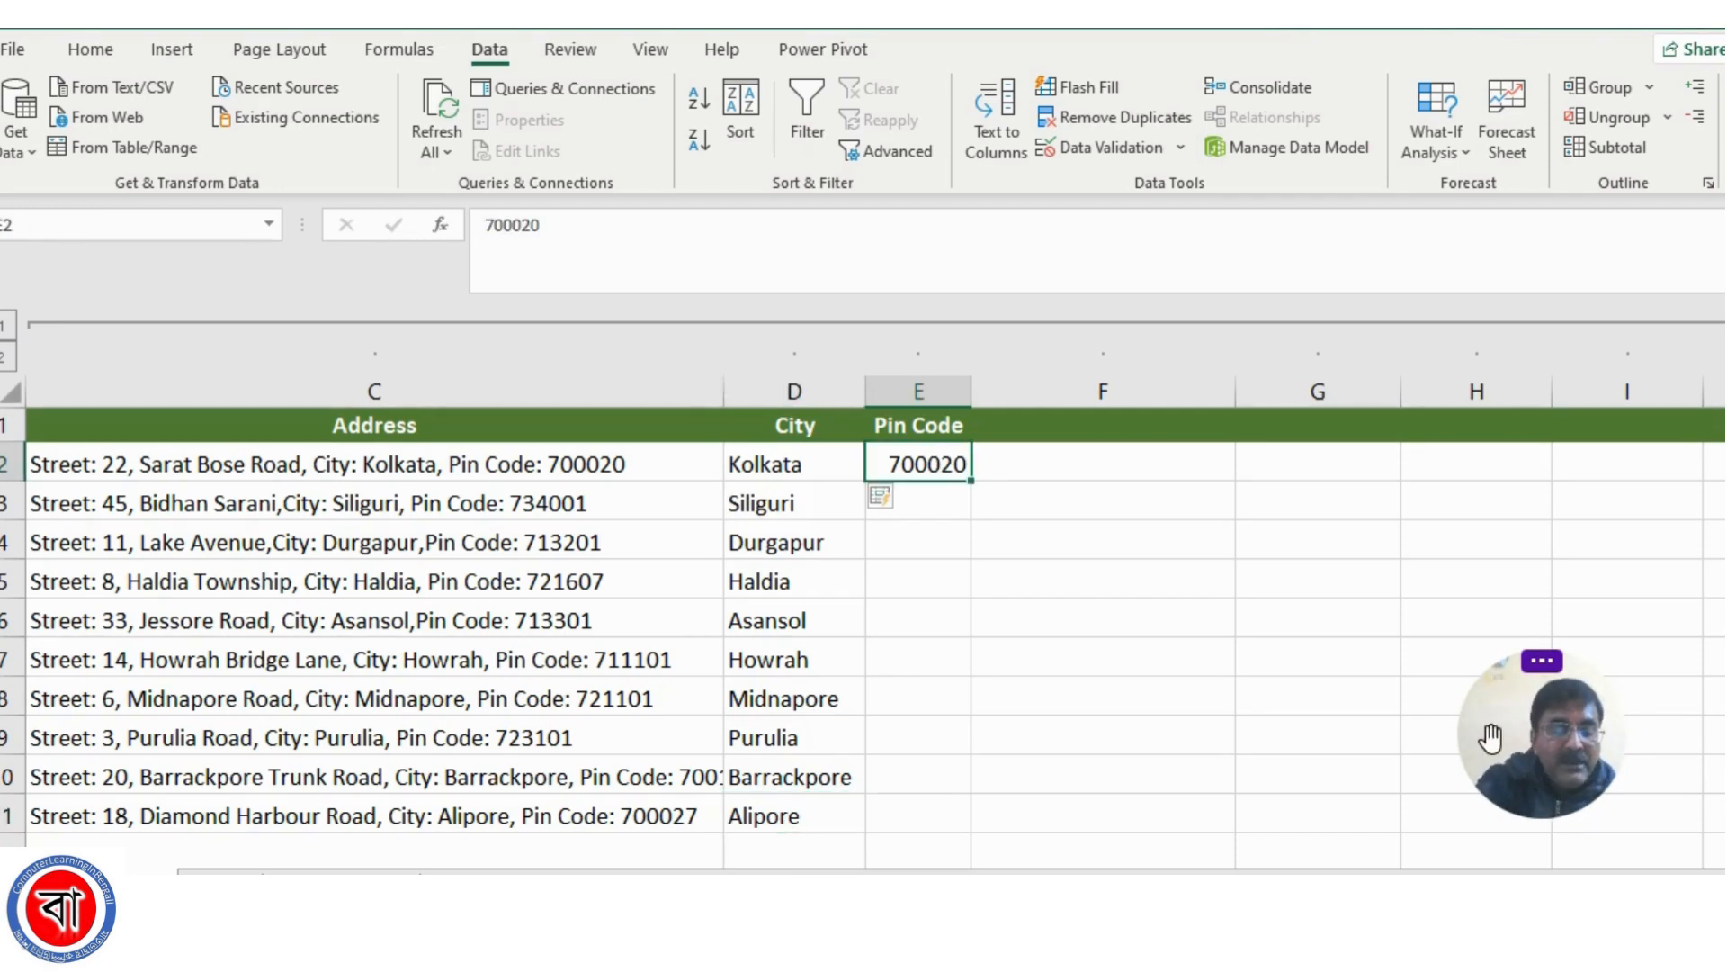
key(ctrl+e)
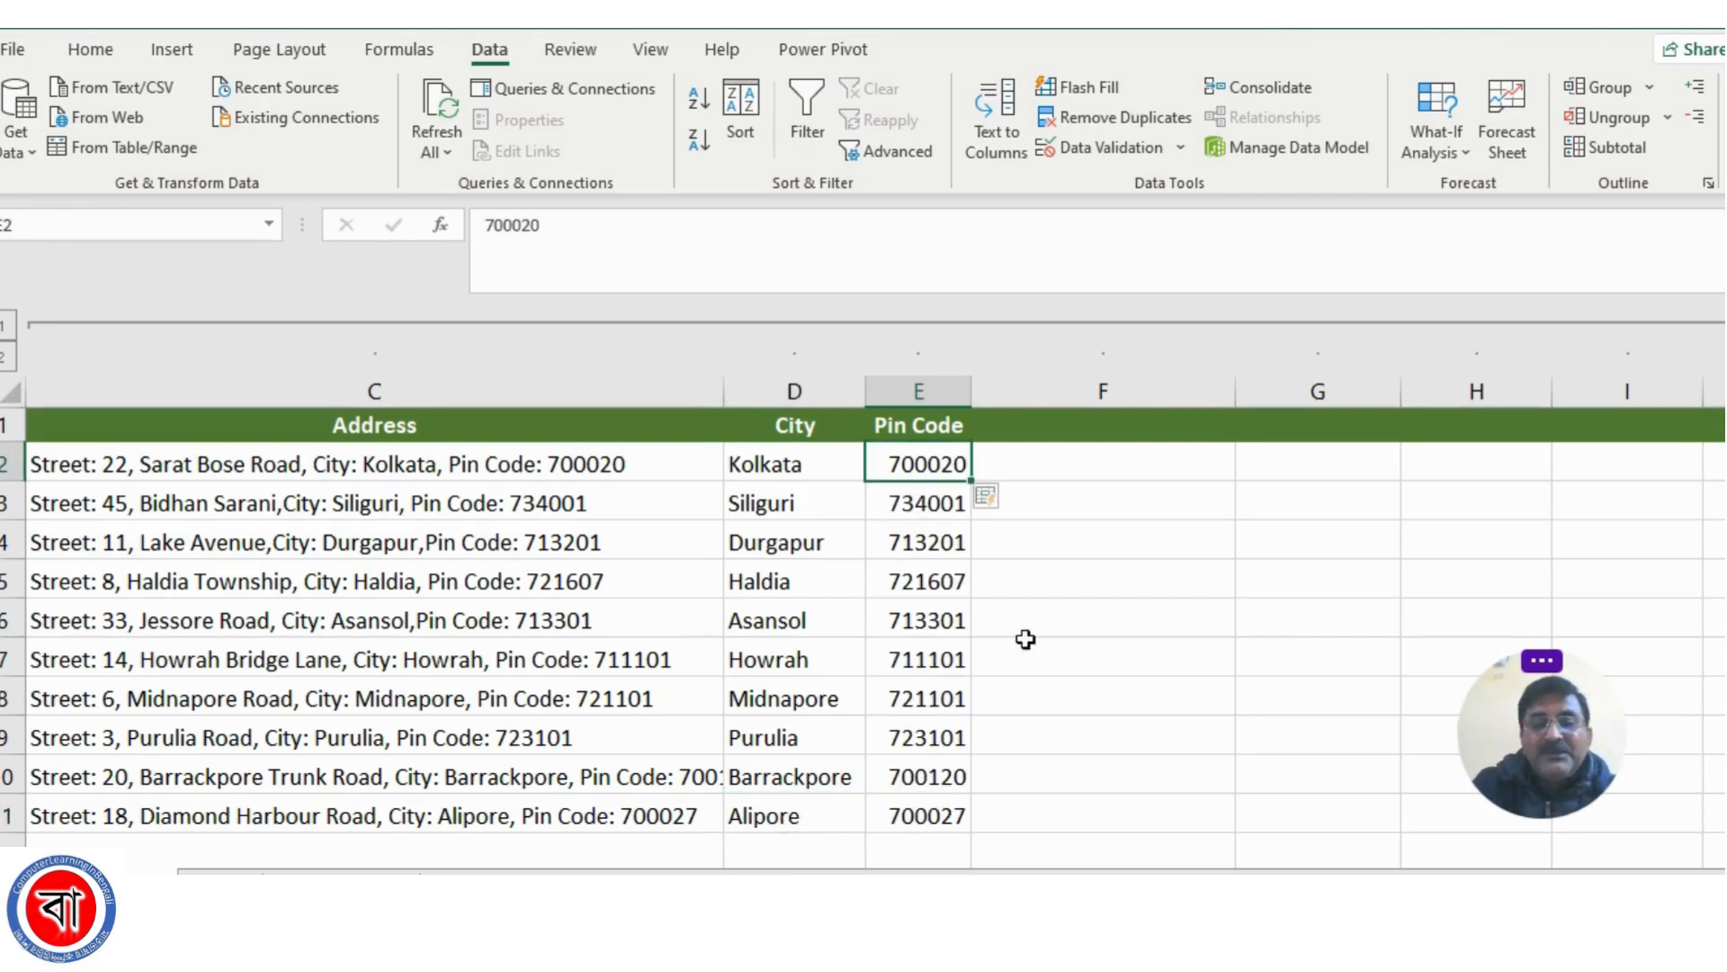
click(936, 809)
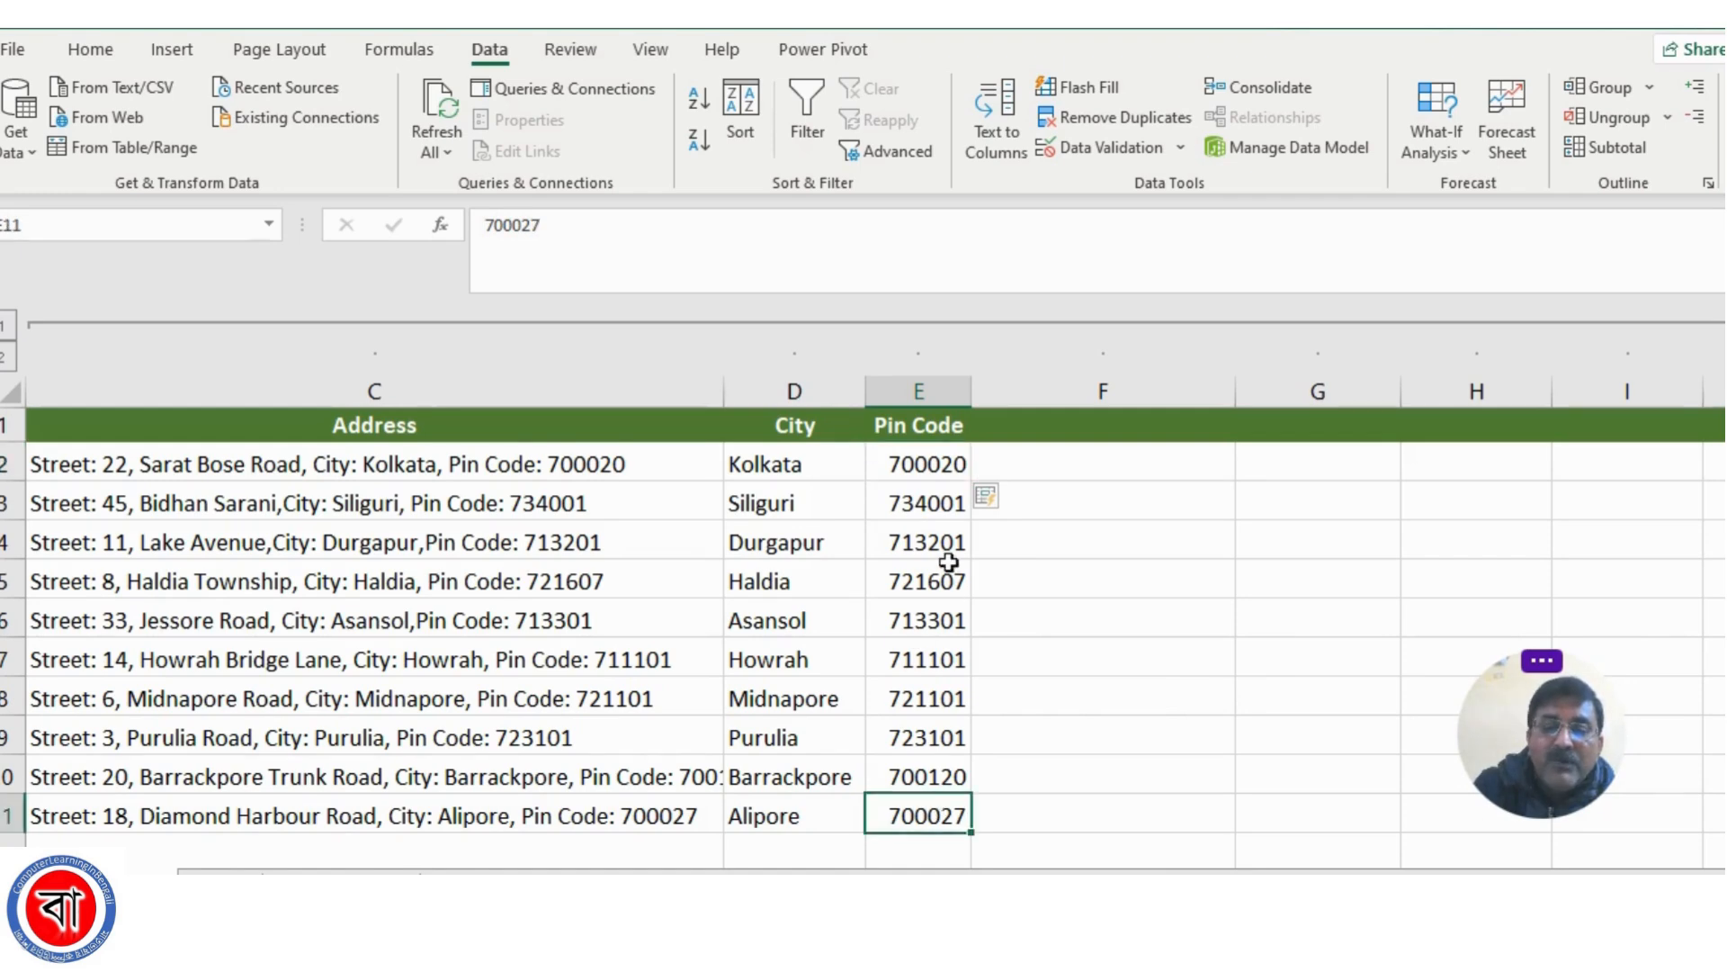
click(932, 463)
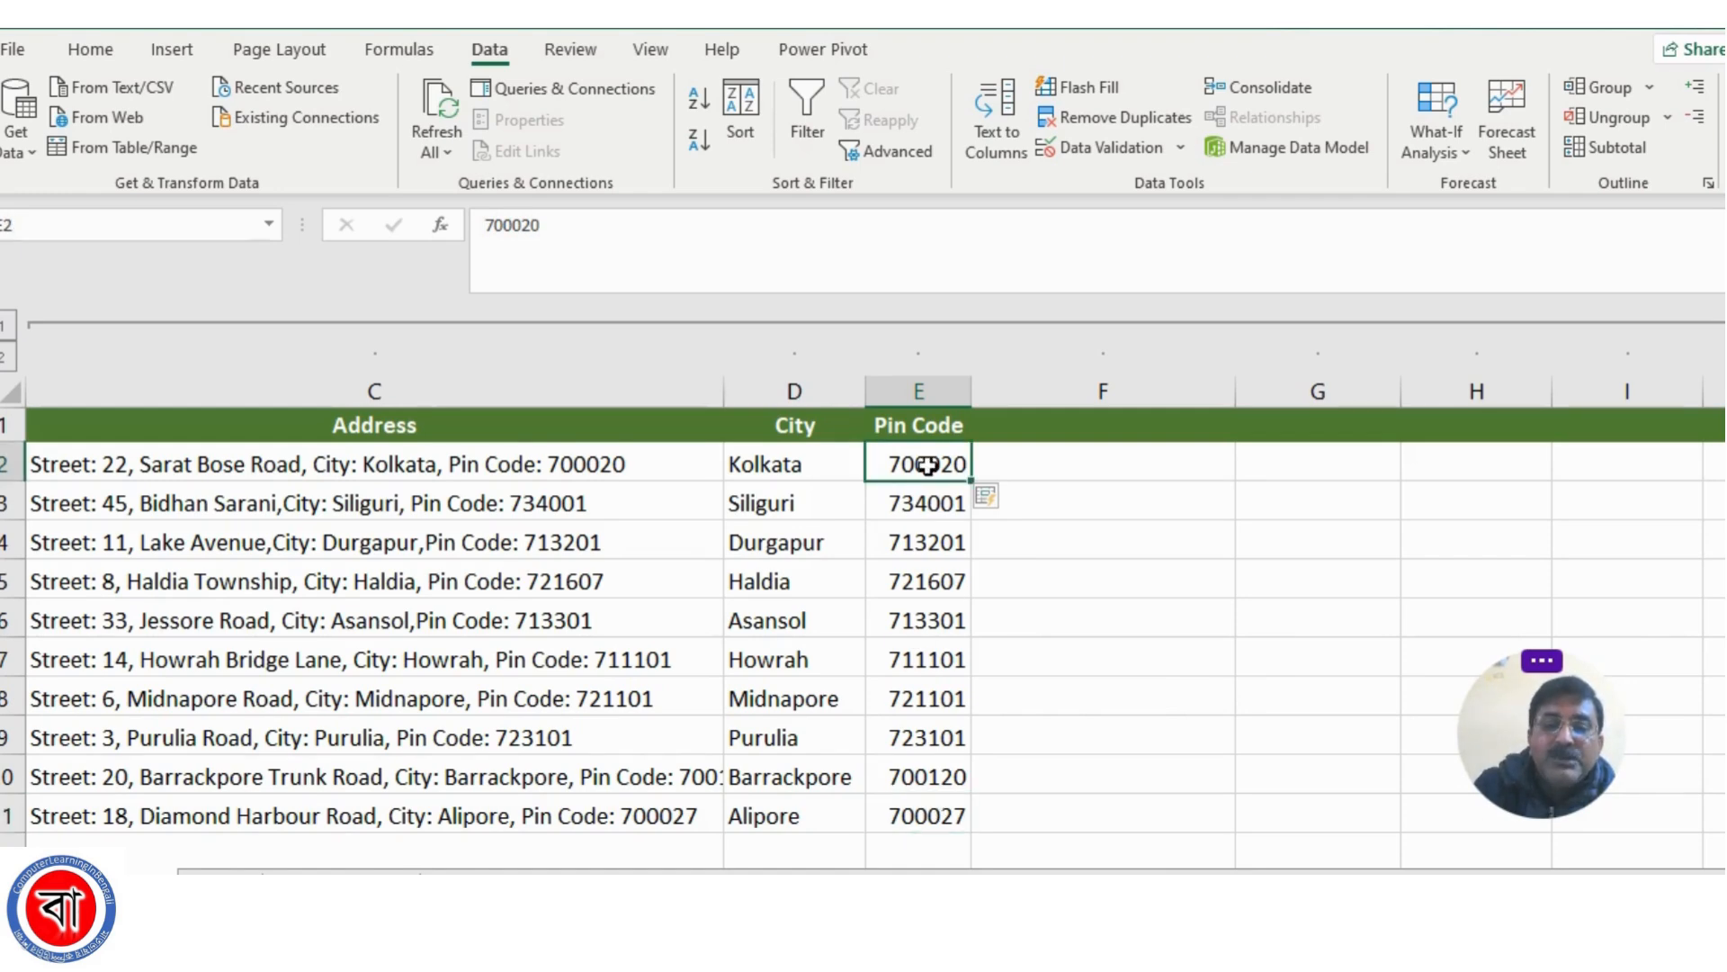
click(1042, 704)
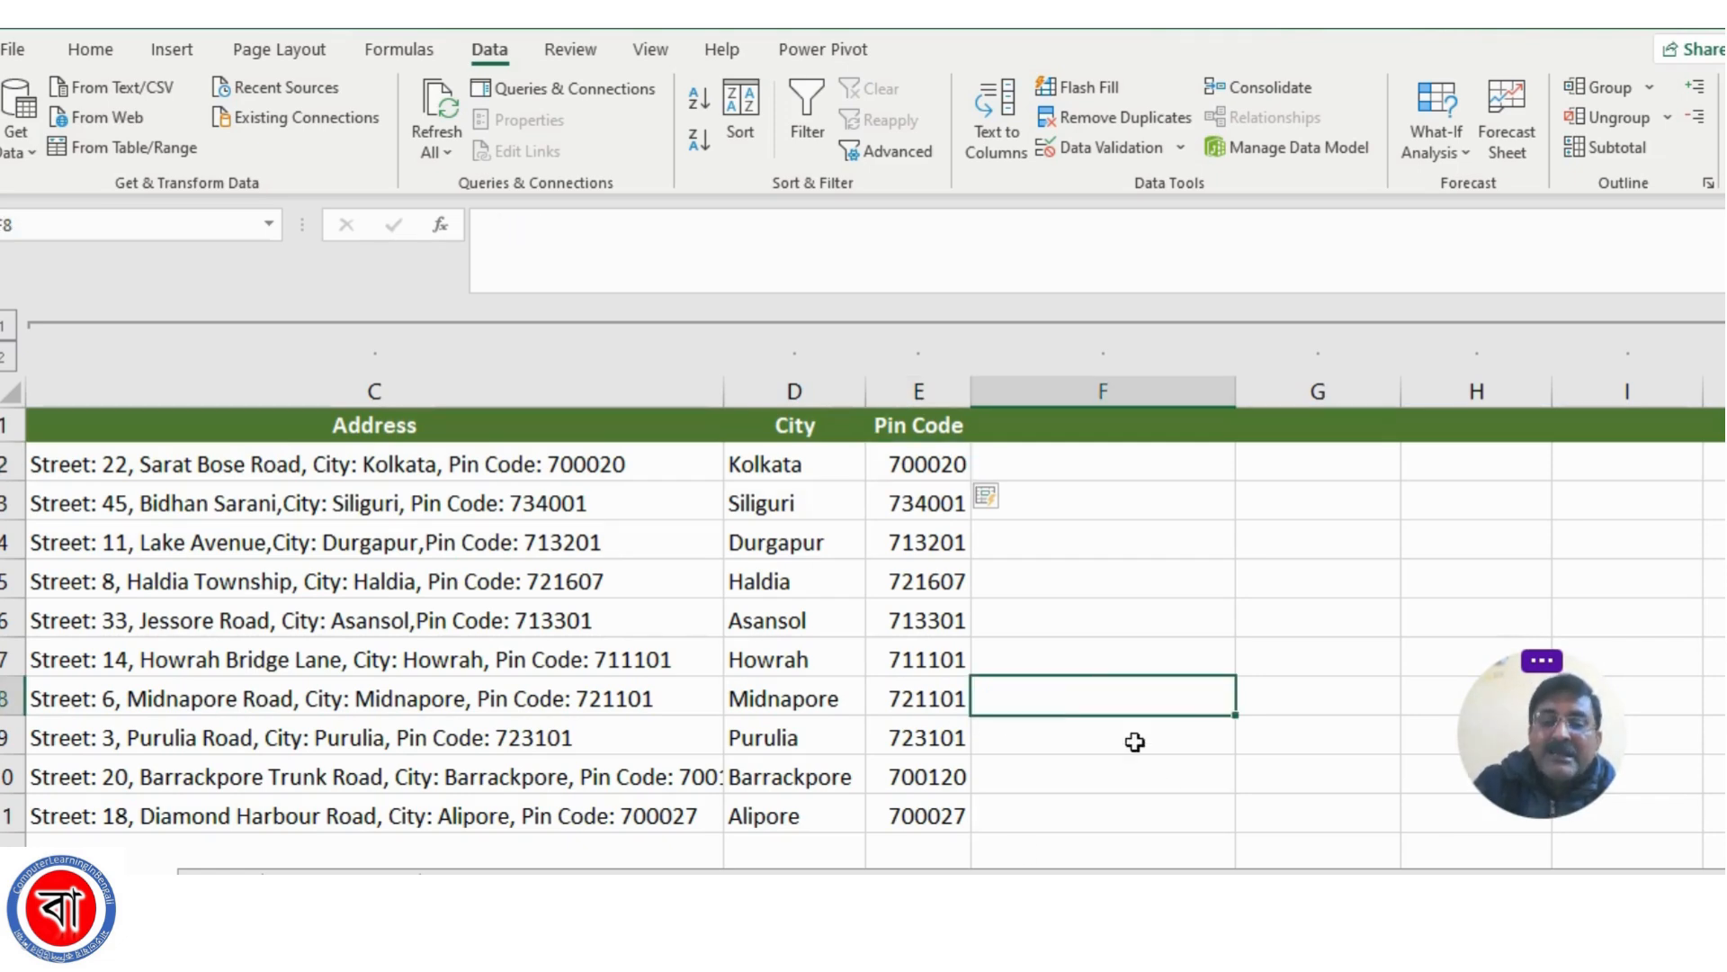
Examine the combined name and school entries in column R and the First Name, Last Name and School columns beside them
scroll(864, 594, right, 10)
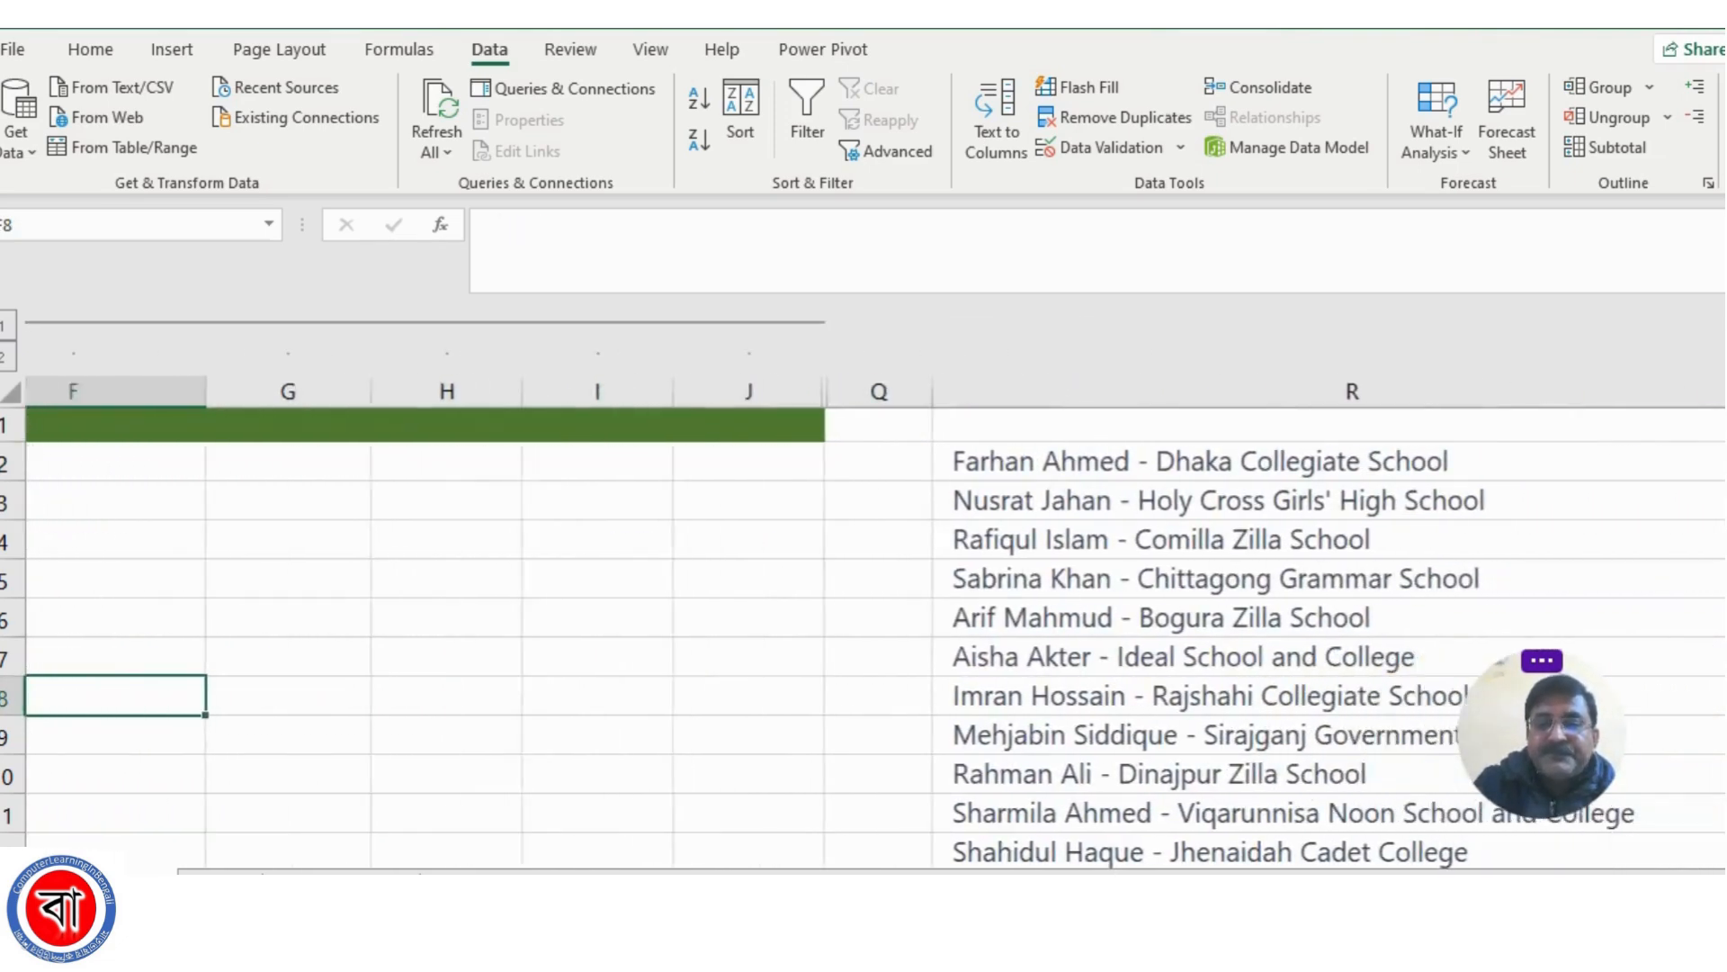
scroll(1002, 732, right, 1)
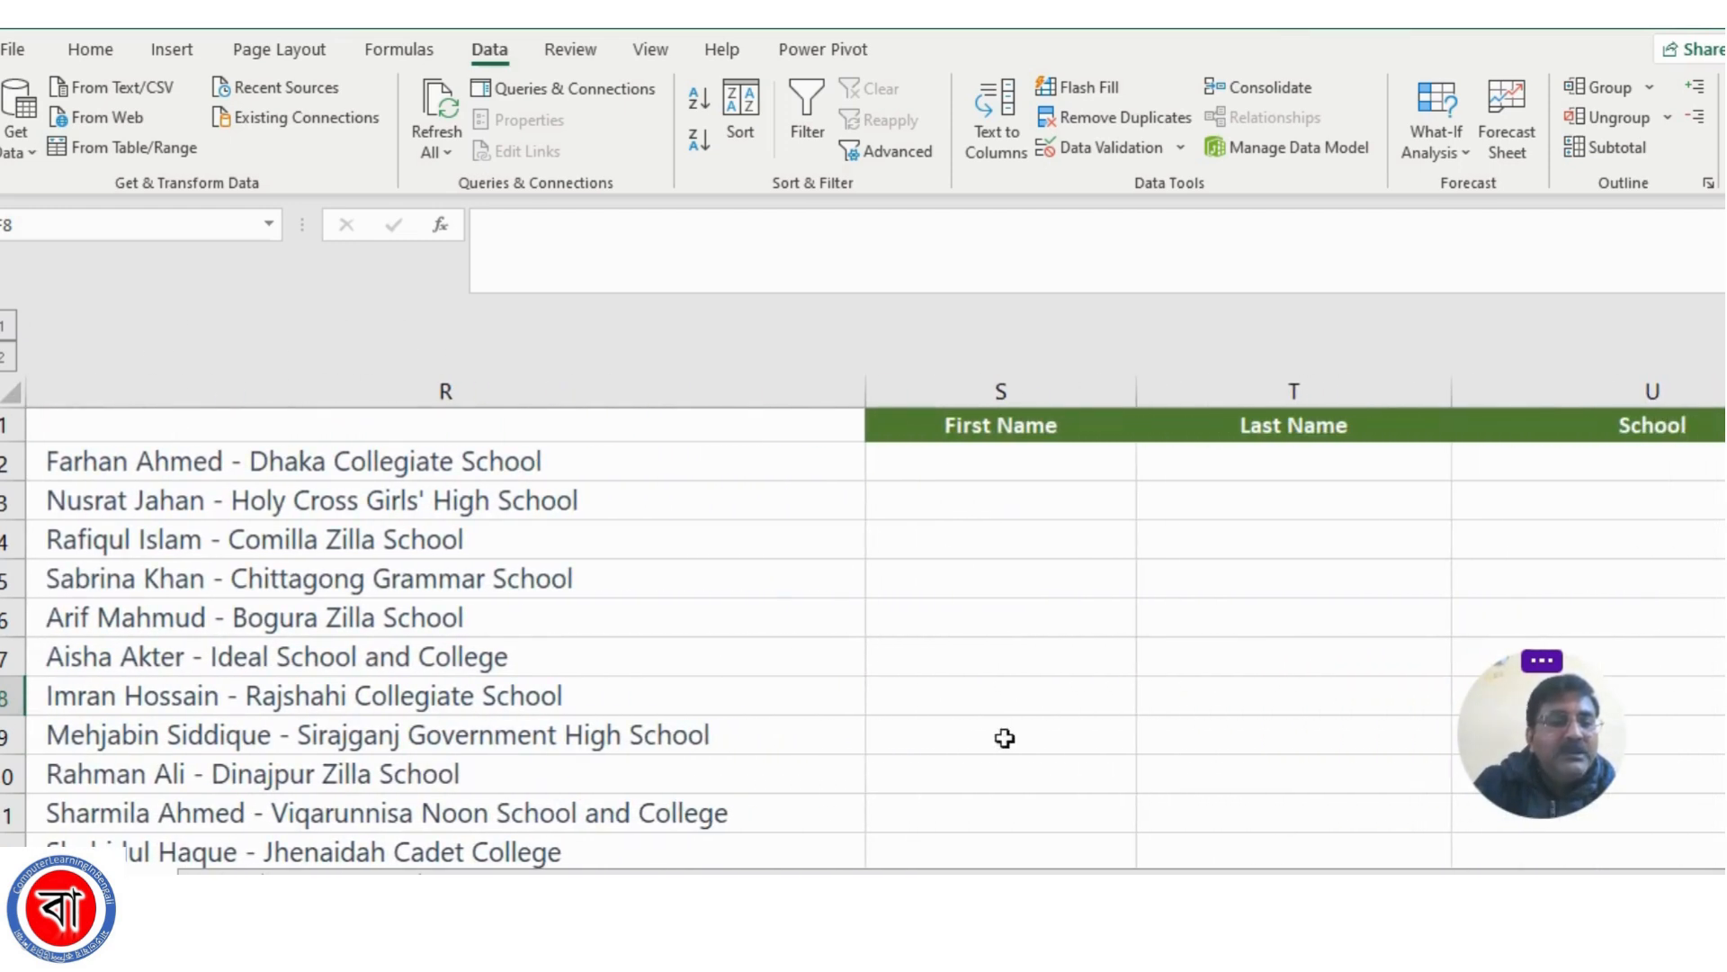
click(288, 453)
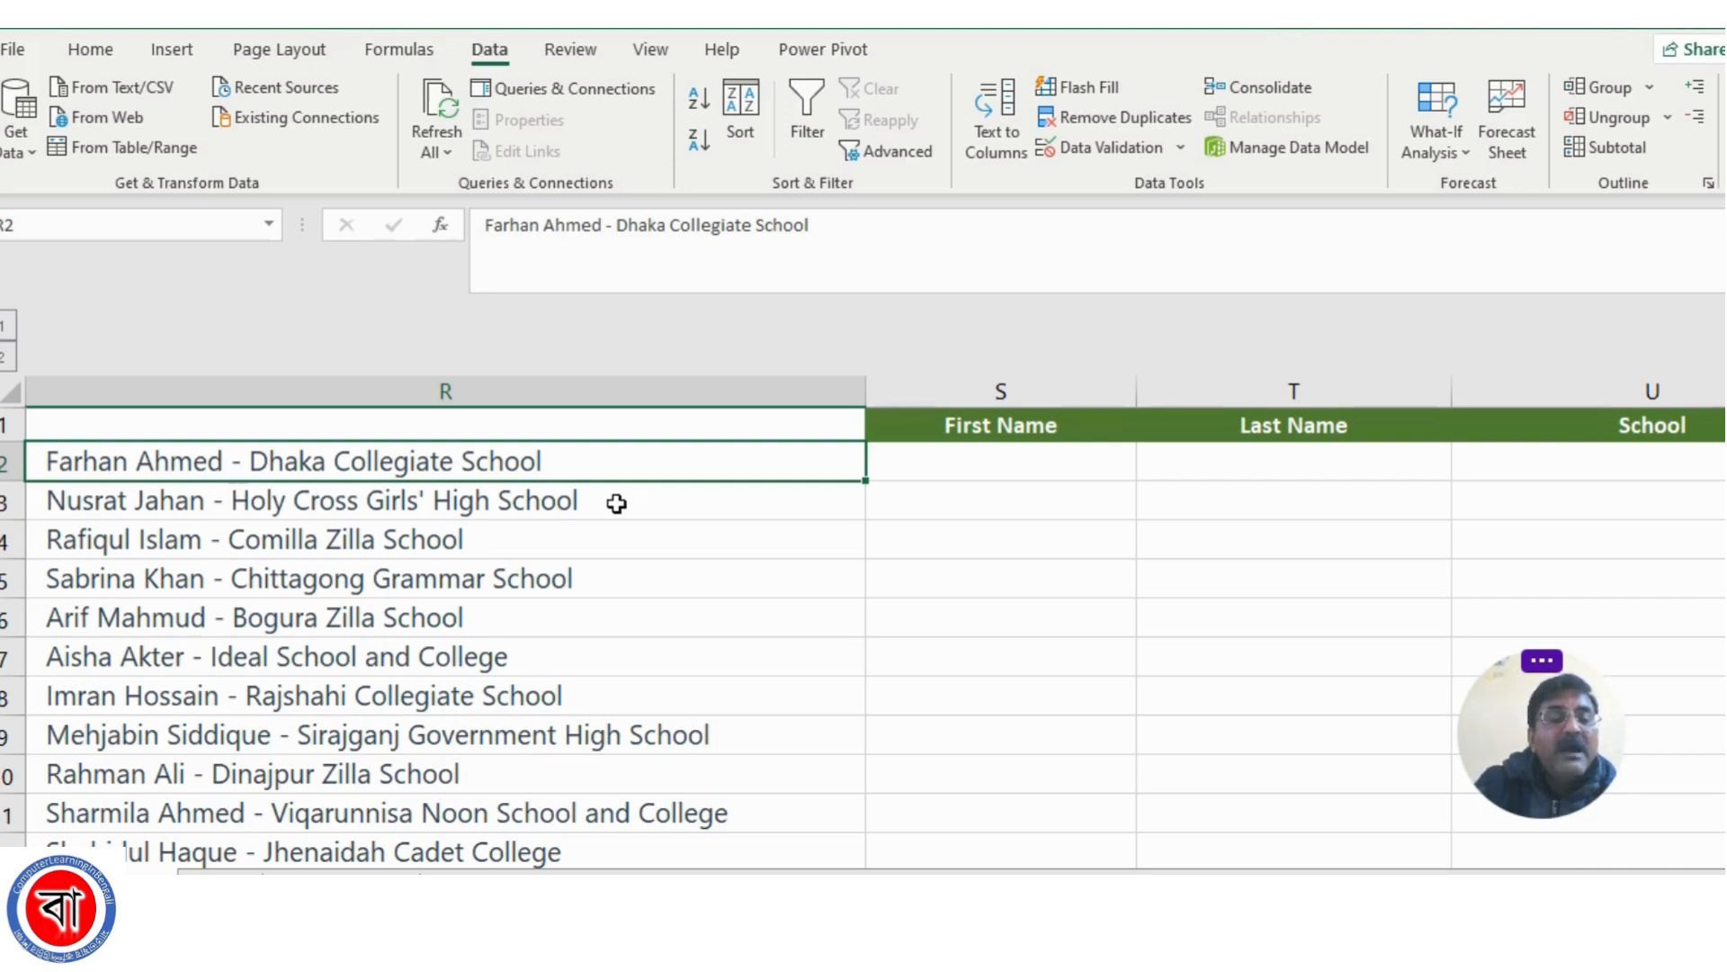
click(189, 511)
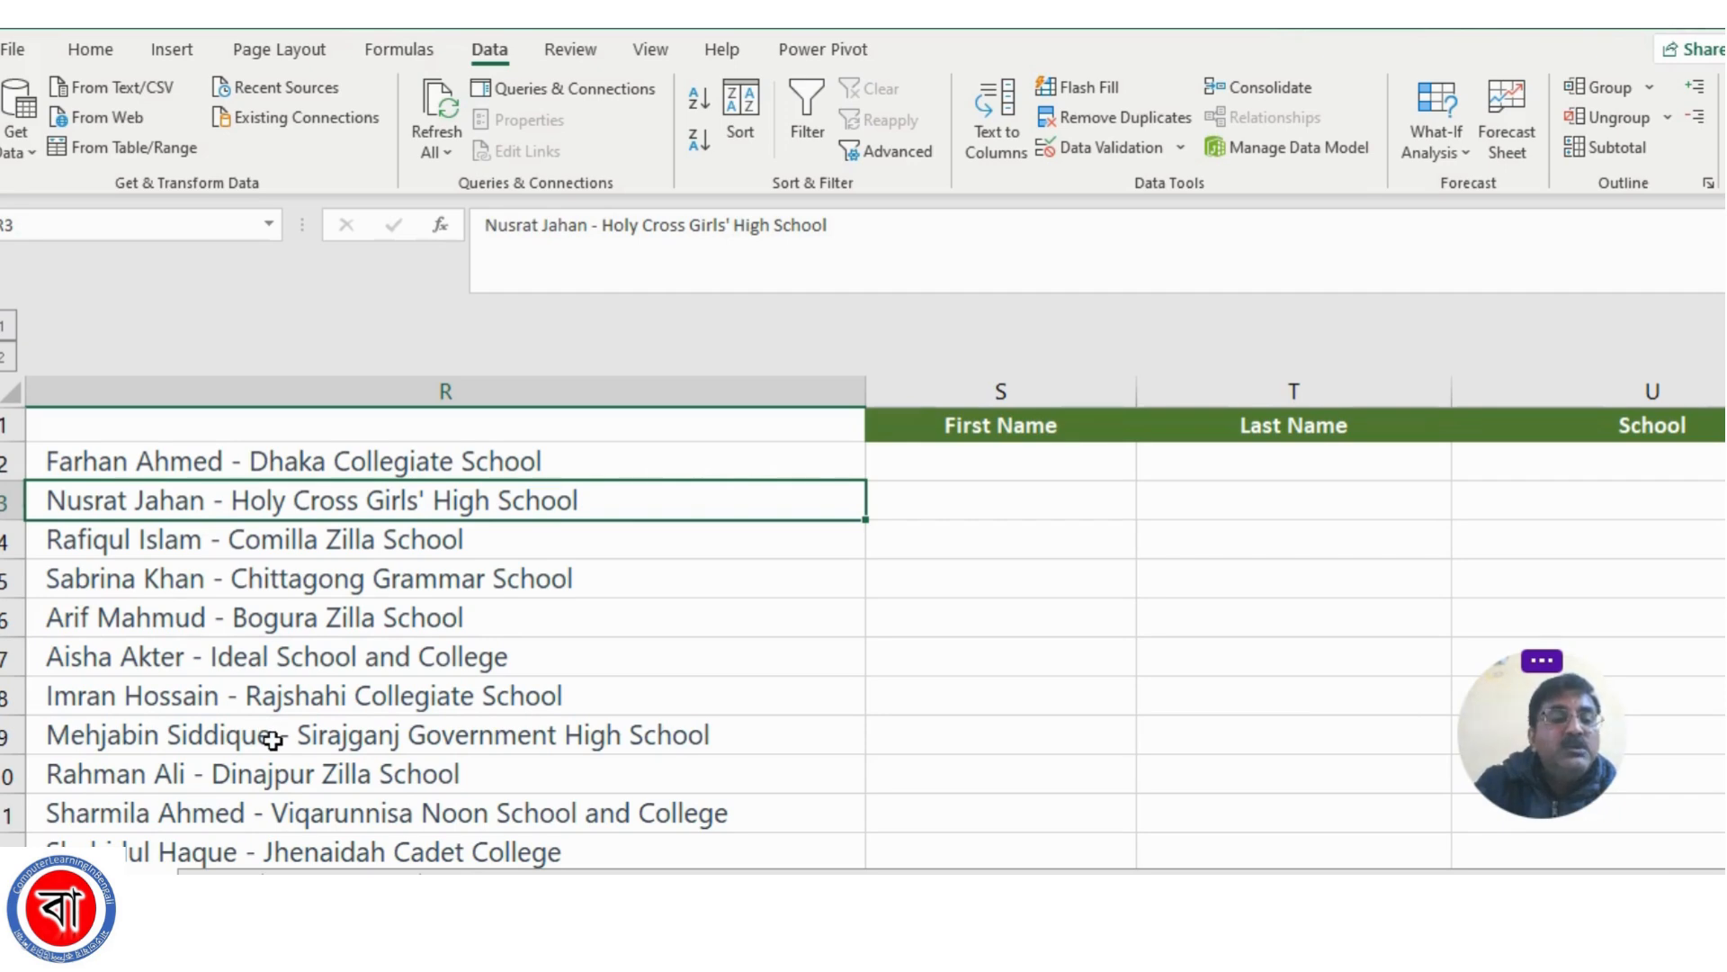
click(378, 688)
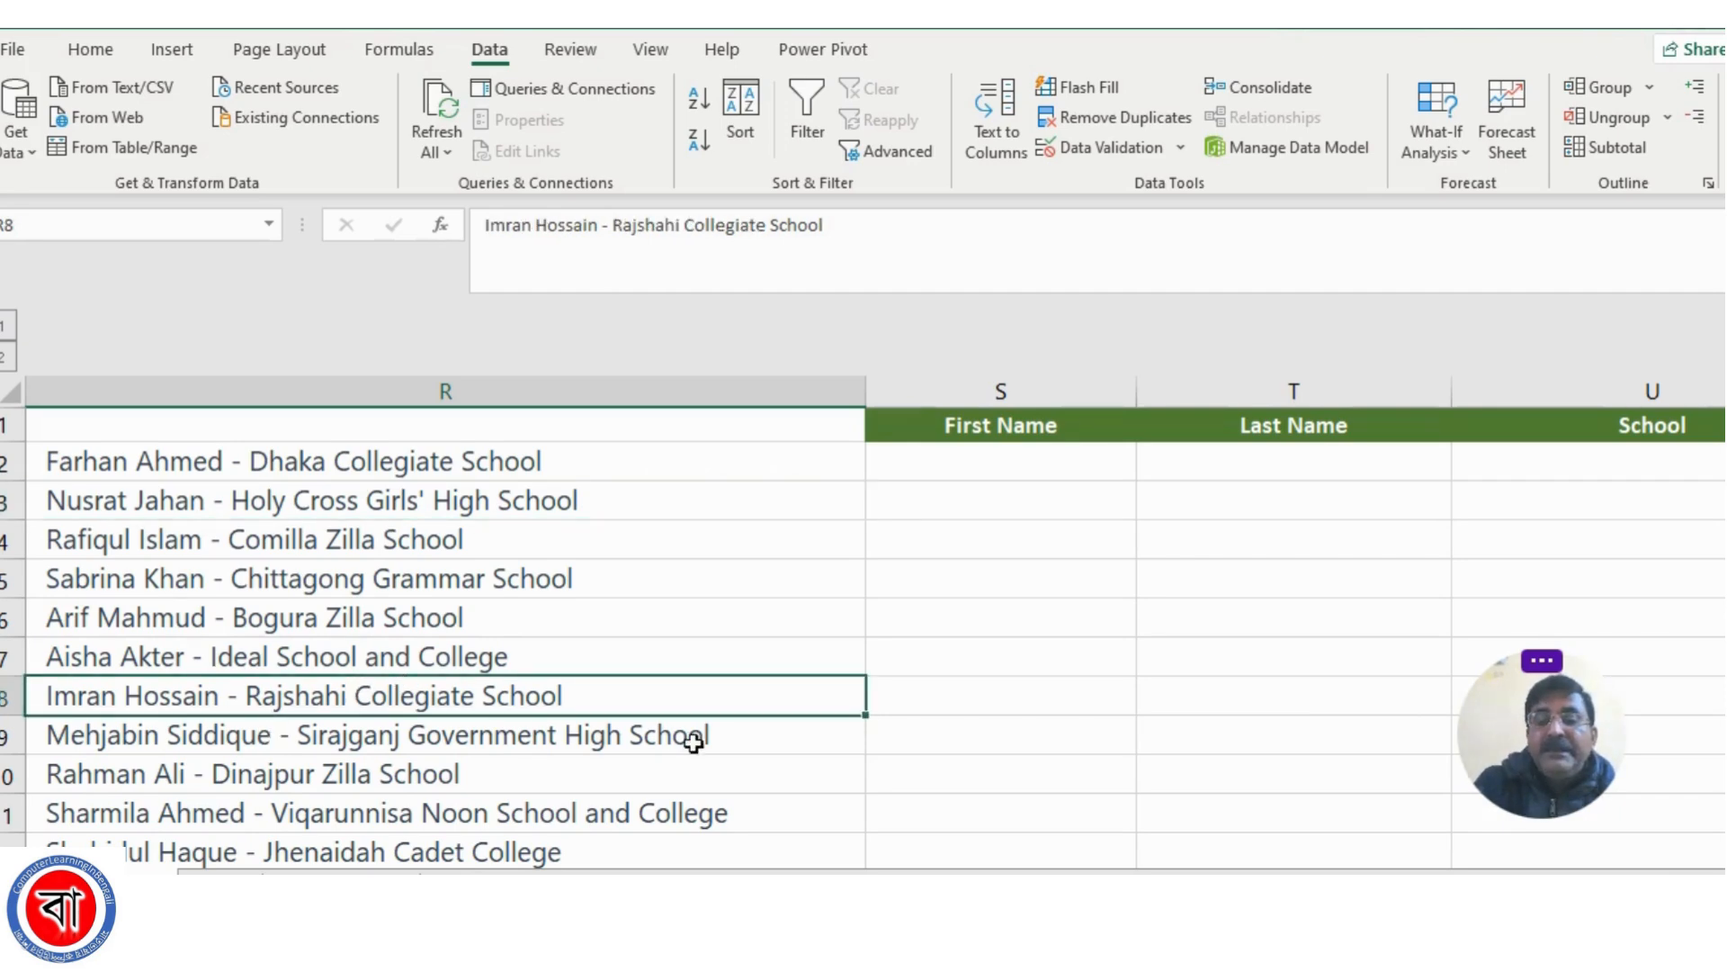
drag(1517, 721, 1616, 118)
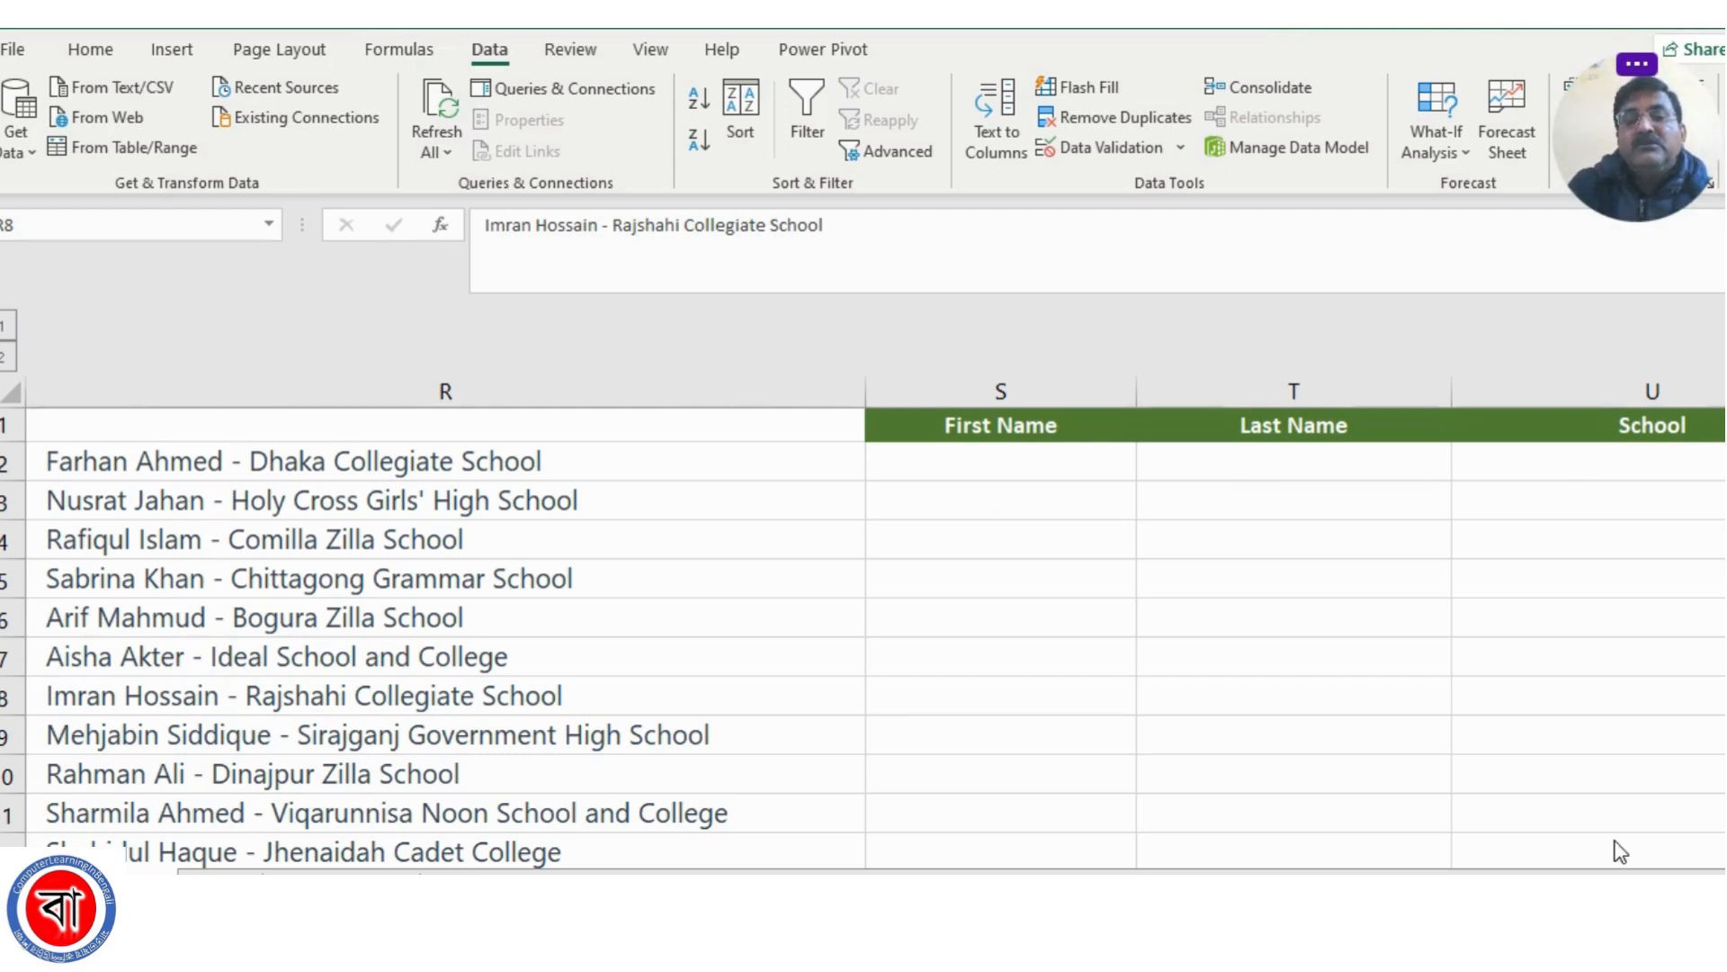
click(945, 592)
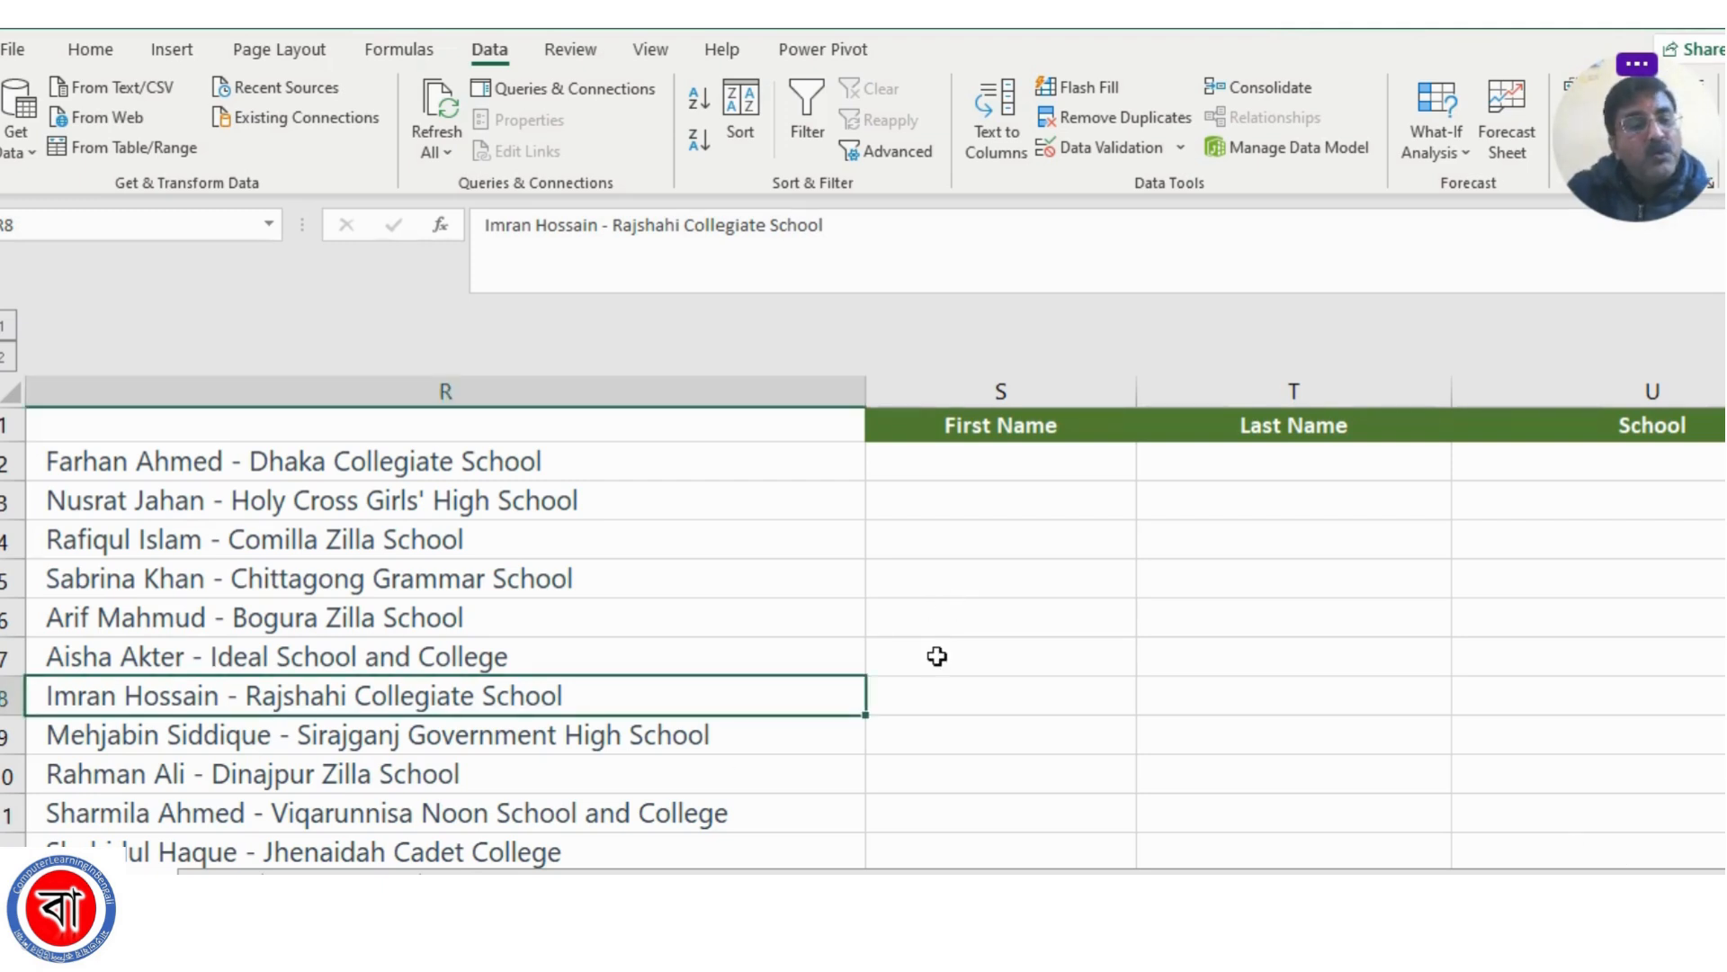
Set up a delimited Text to Columns split of all entries from R2 down, with a hyphen as the other delimiter and Space off
click(262, 467)
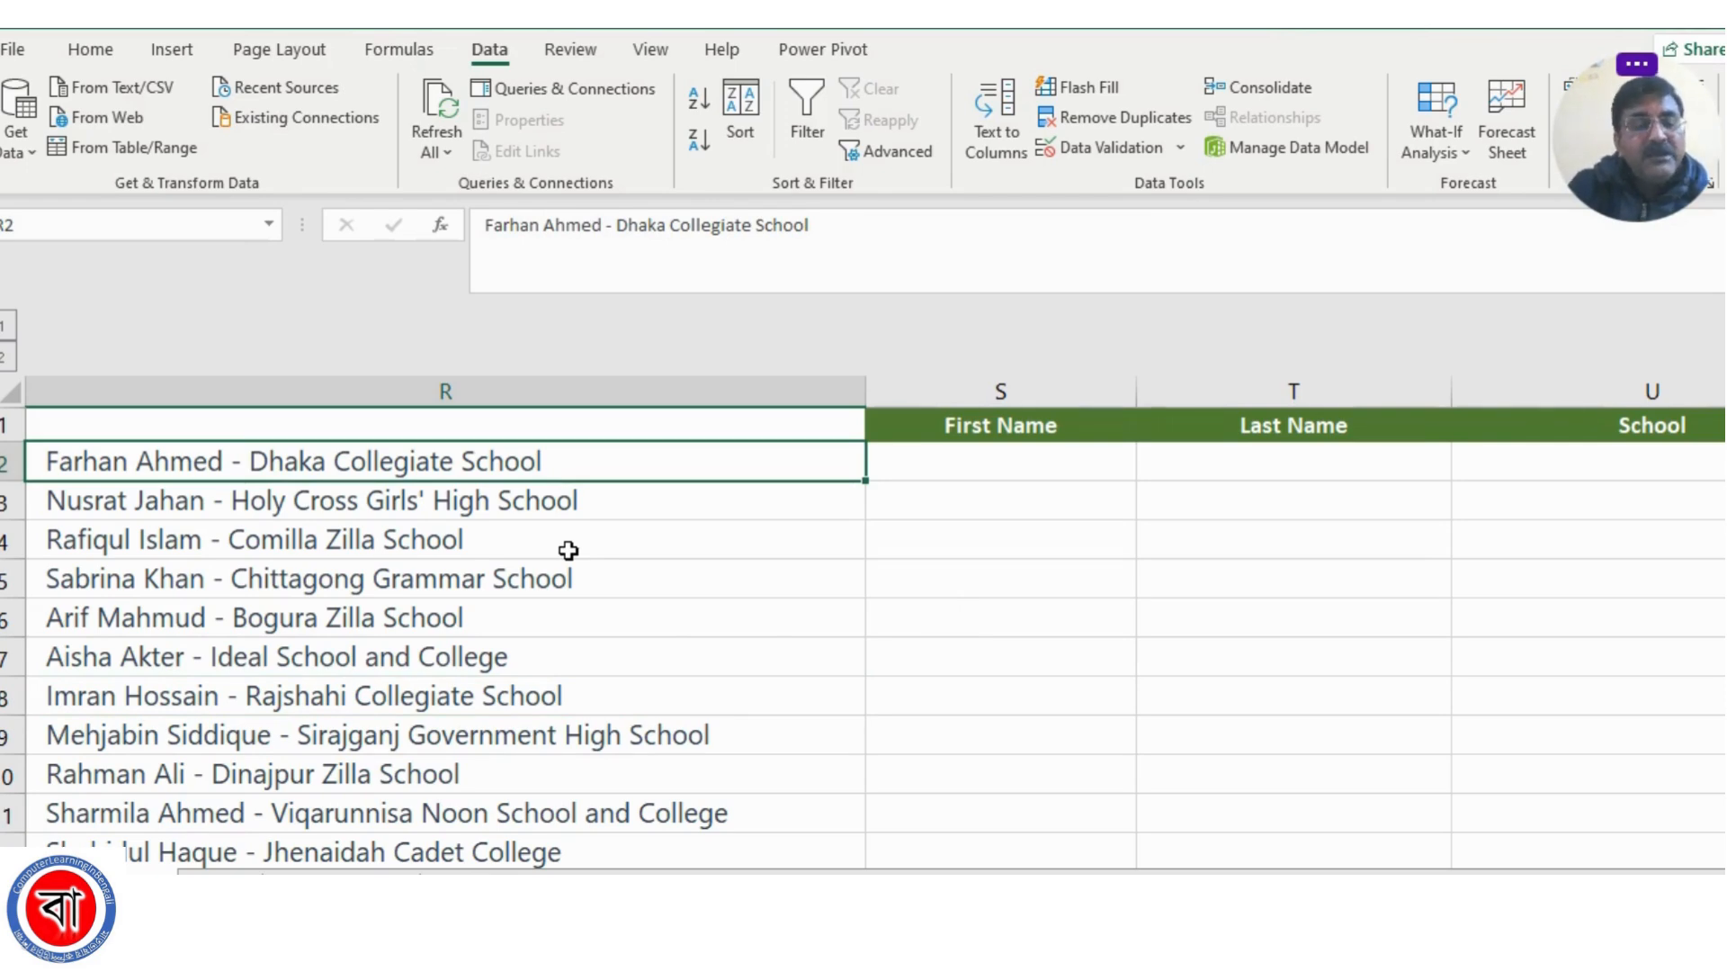
key(ctrl+shift+Down)
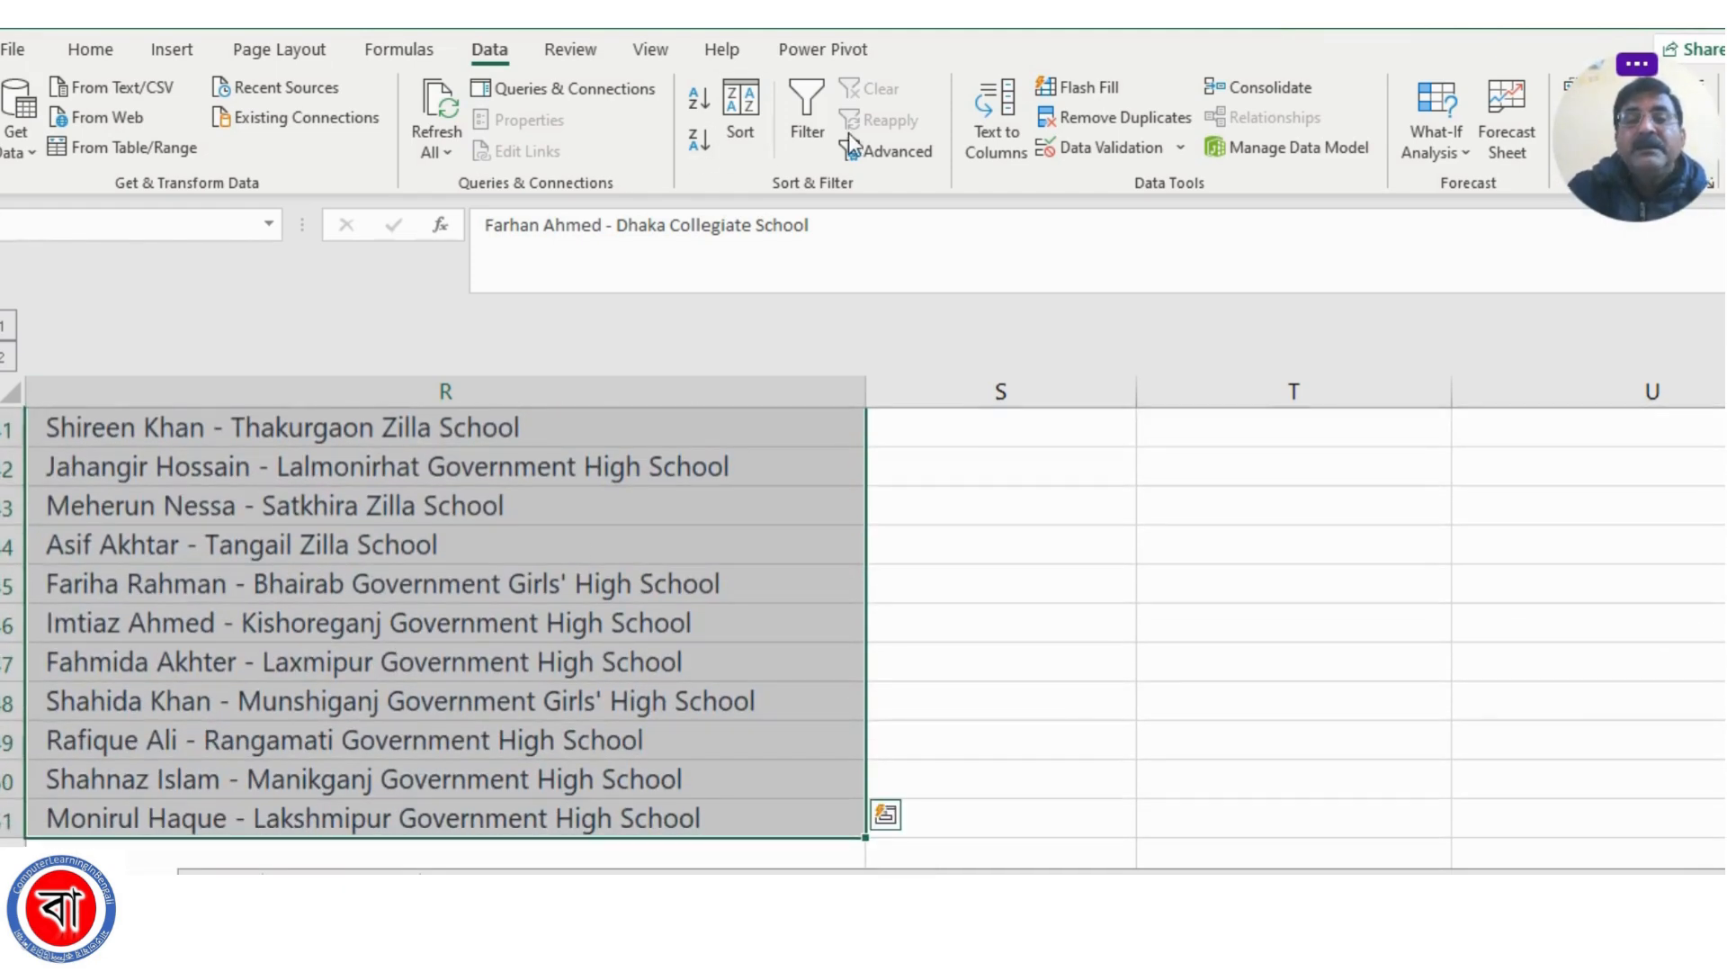
click(996, 115)
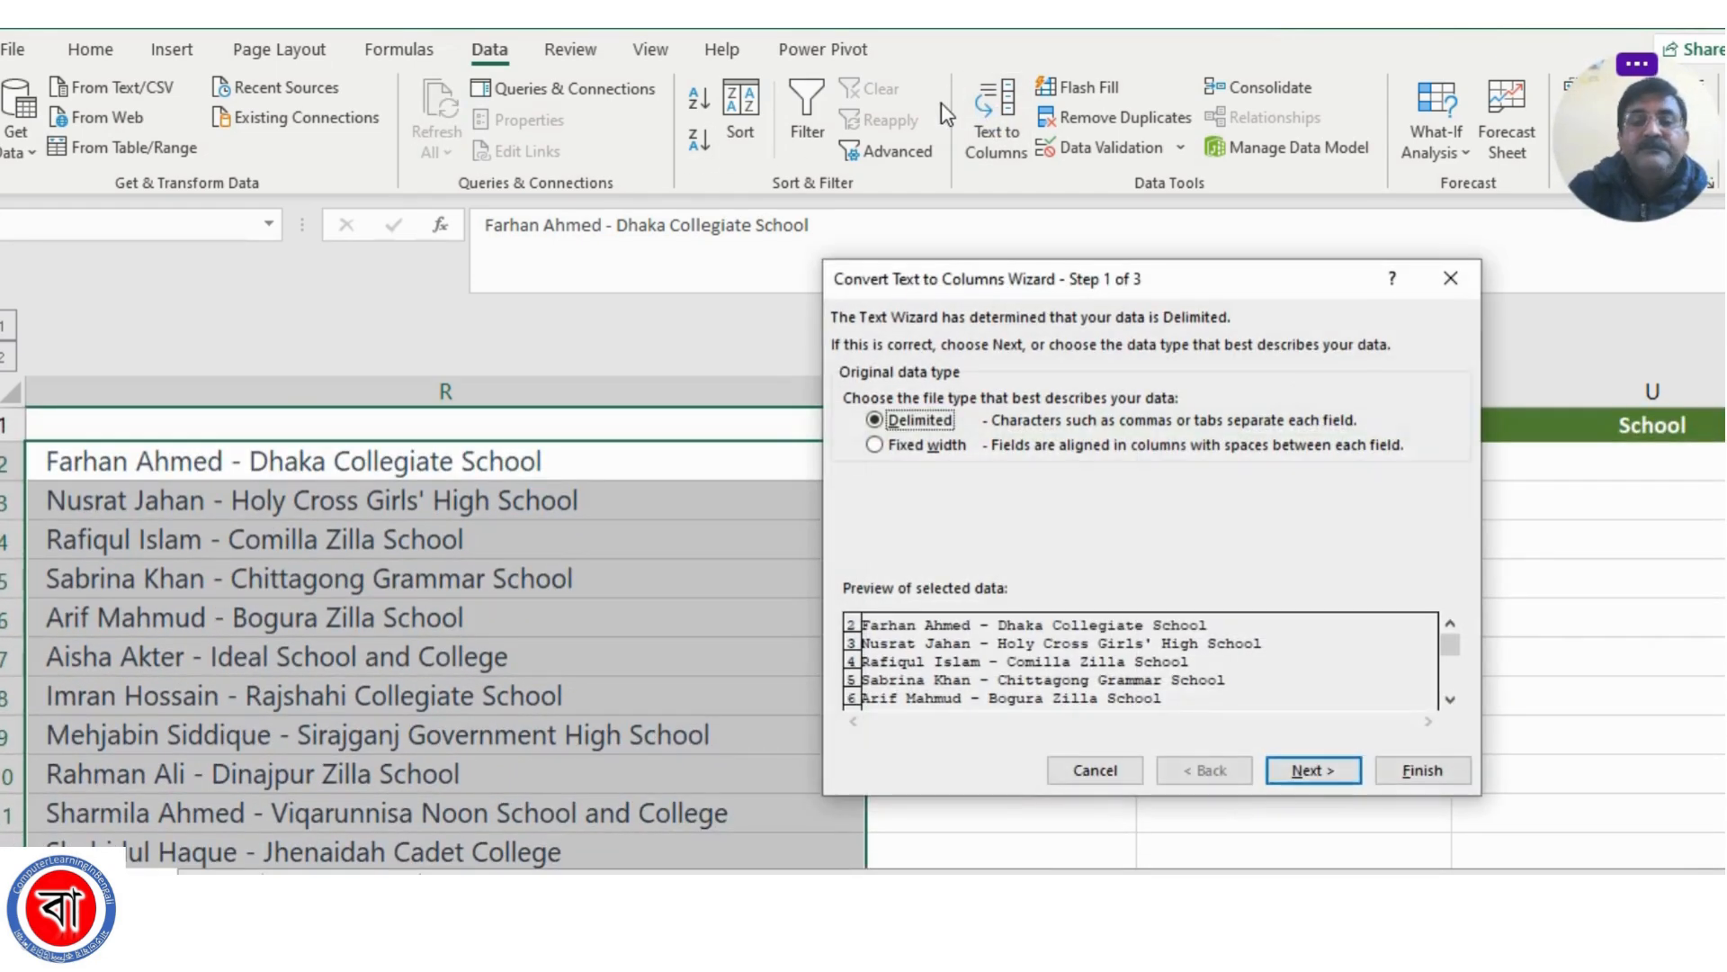
click(1311, 769)
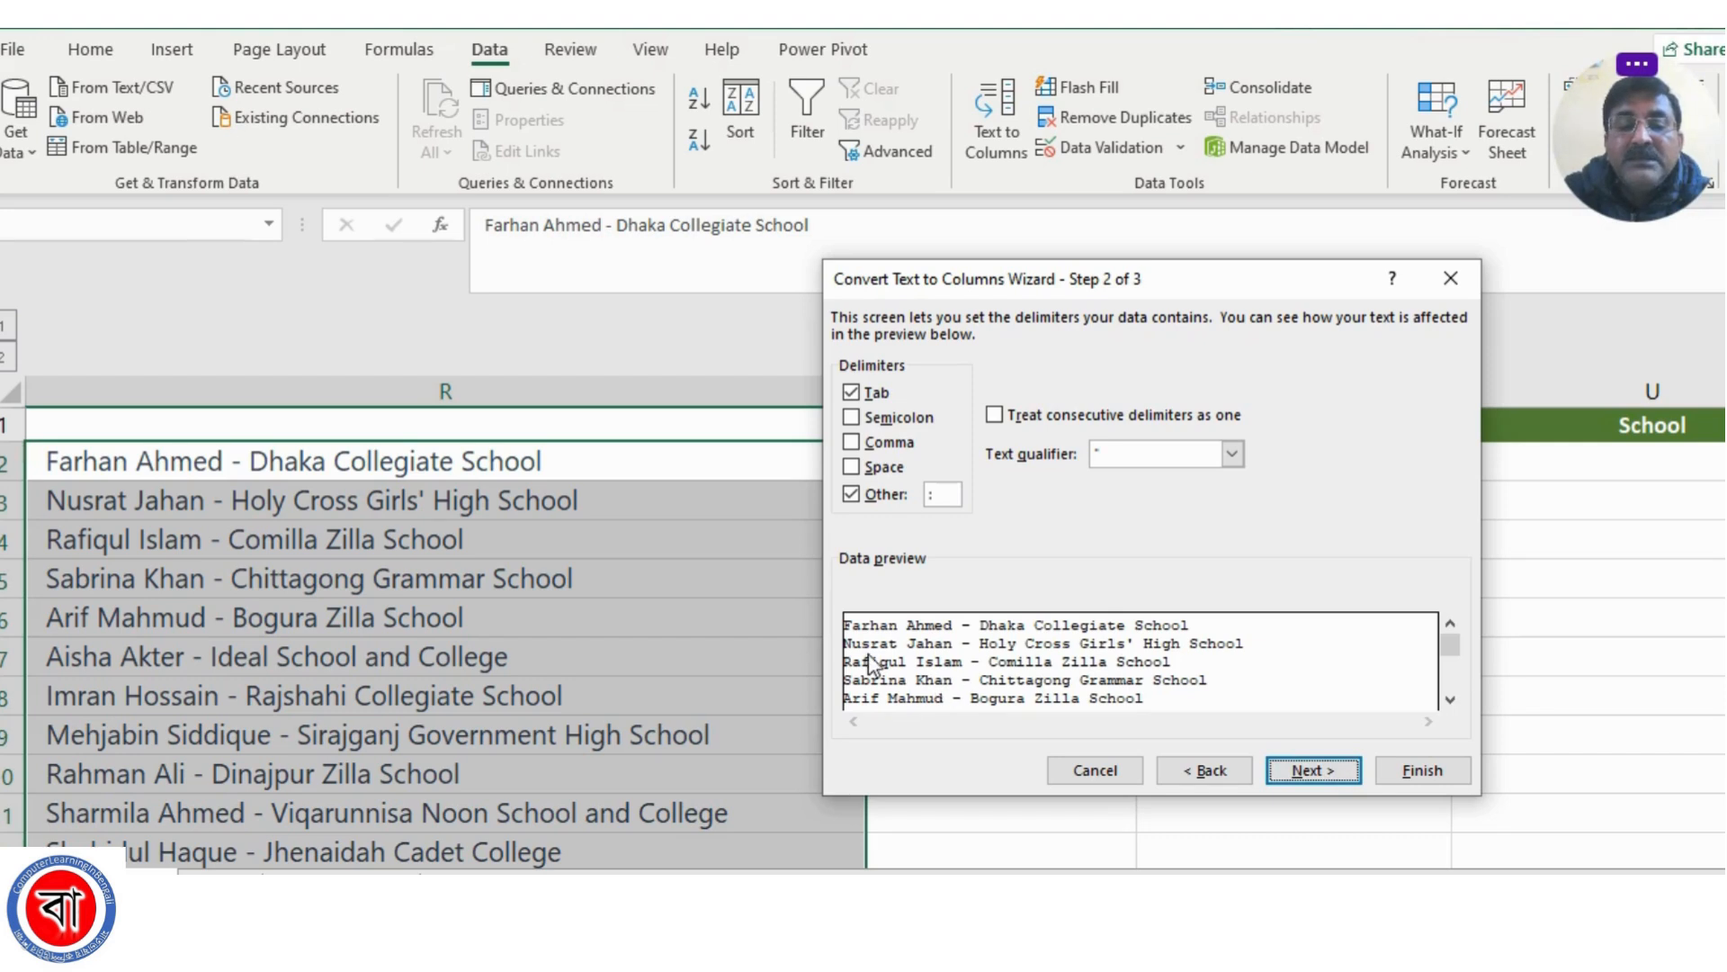
click(852, 494)
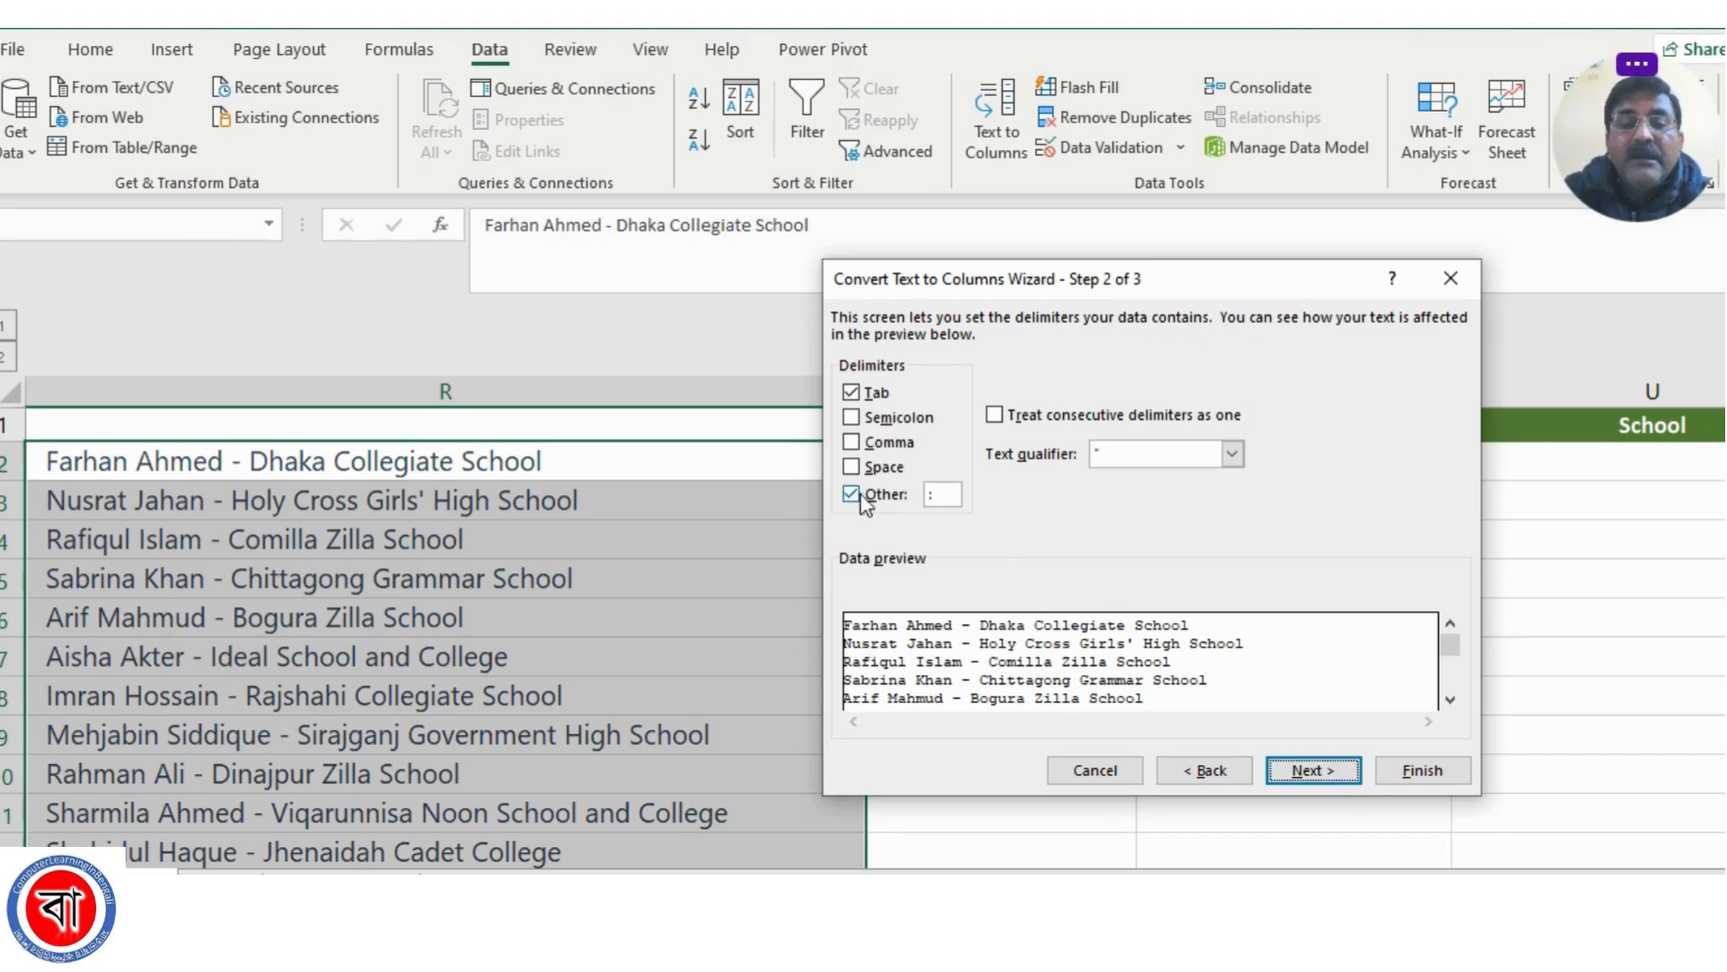
click(943, 496)
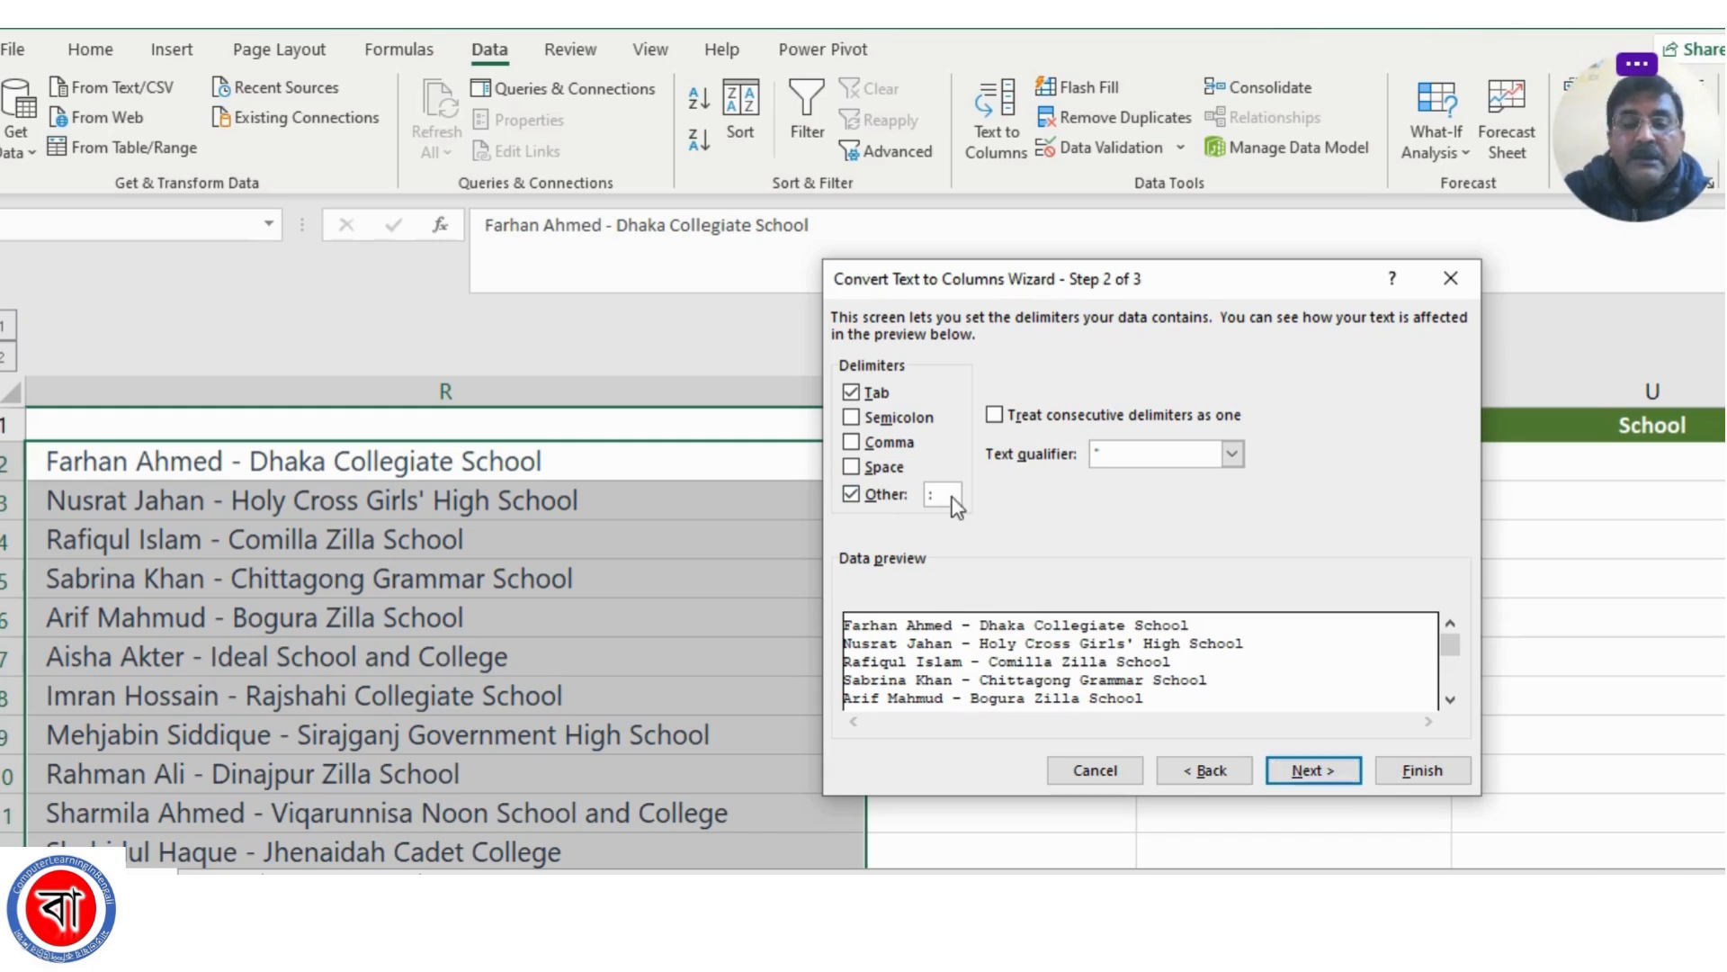
text(-)
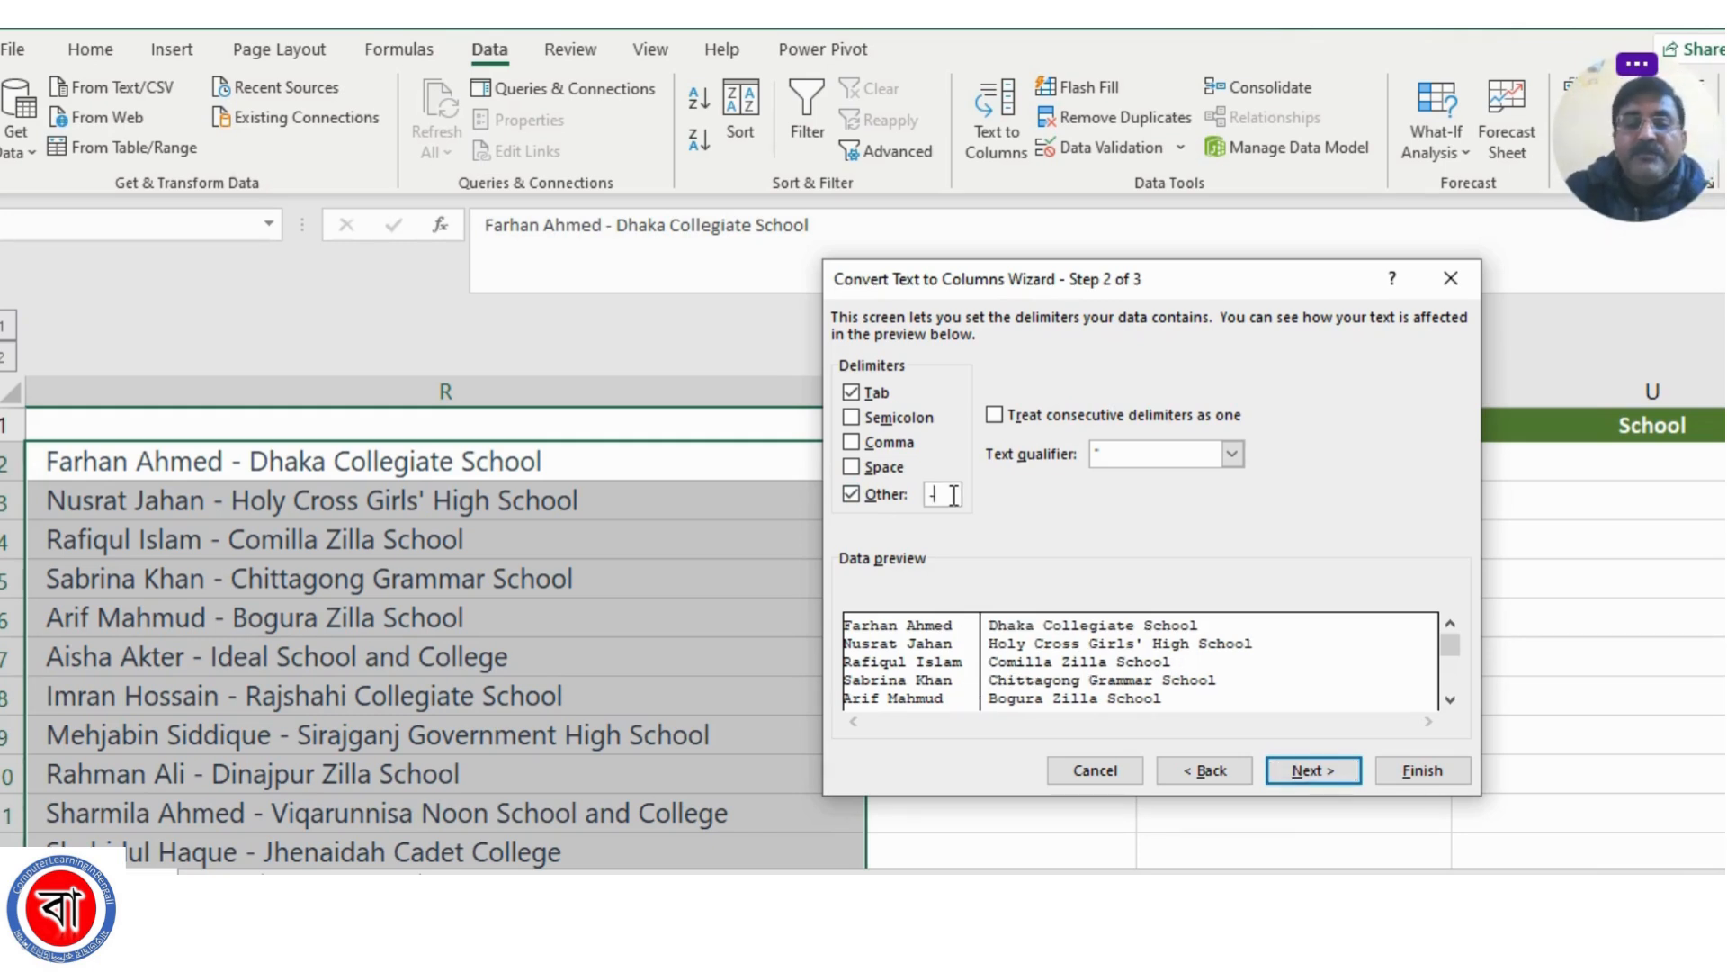
key(BackSpace)
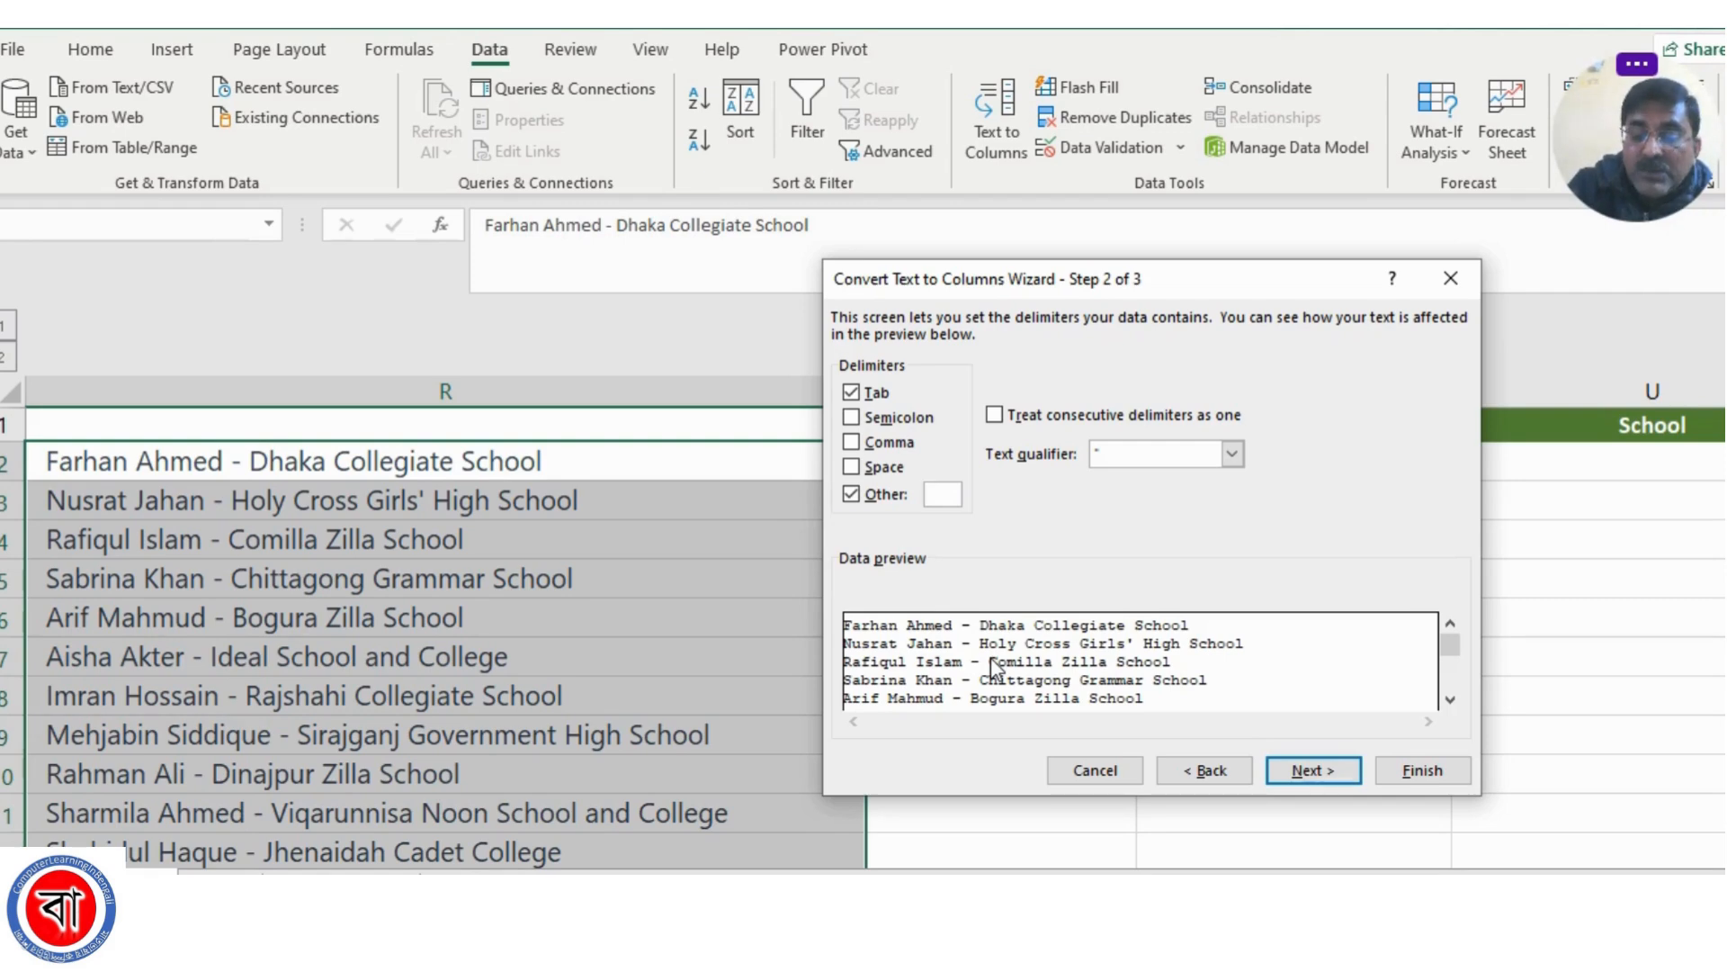
text(-)
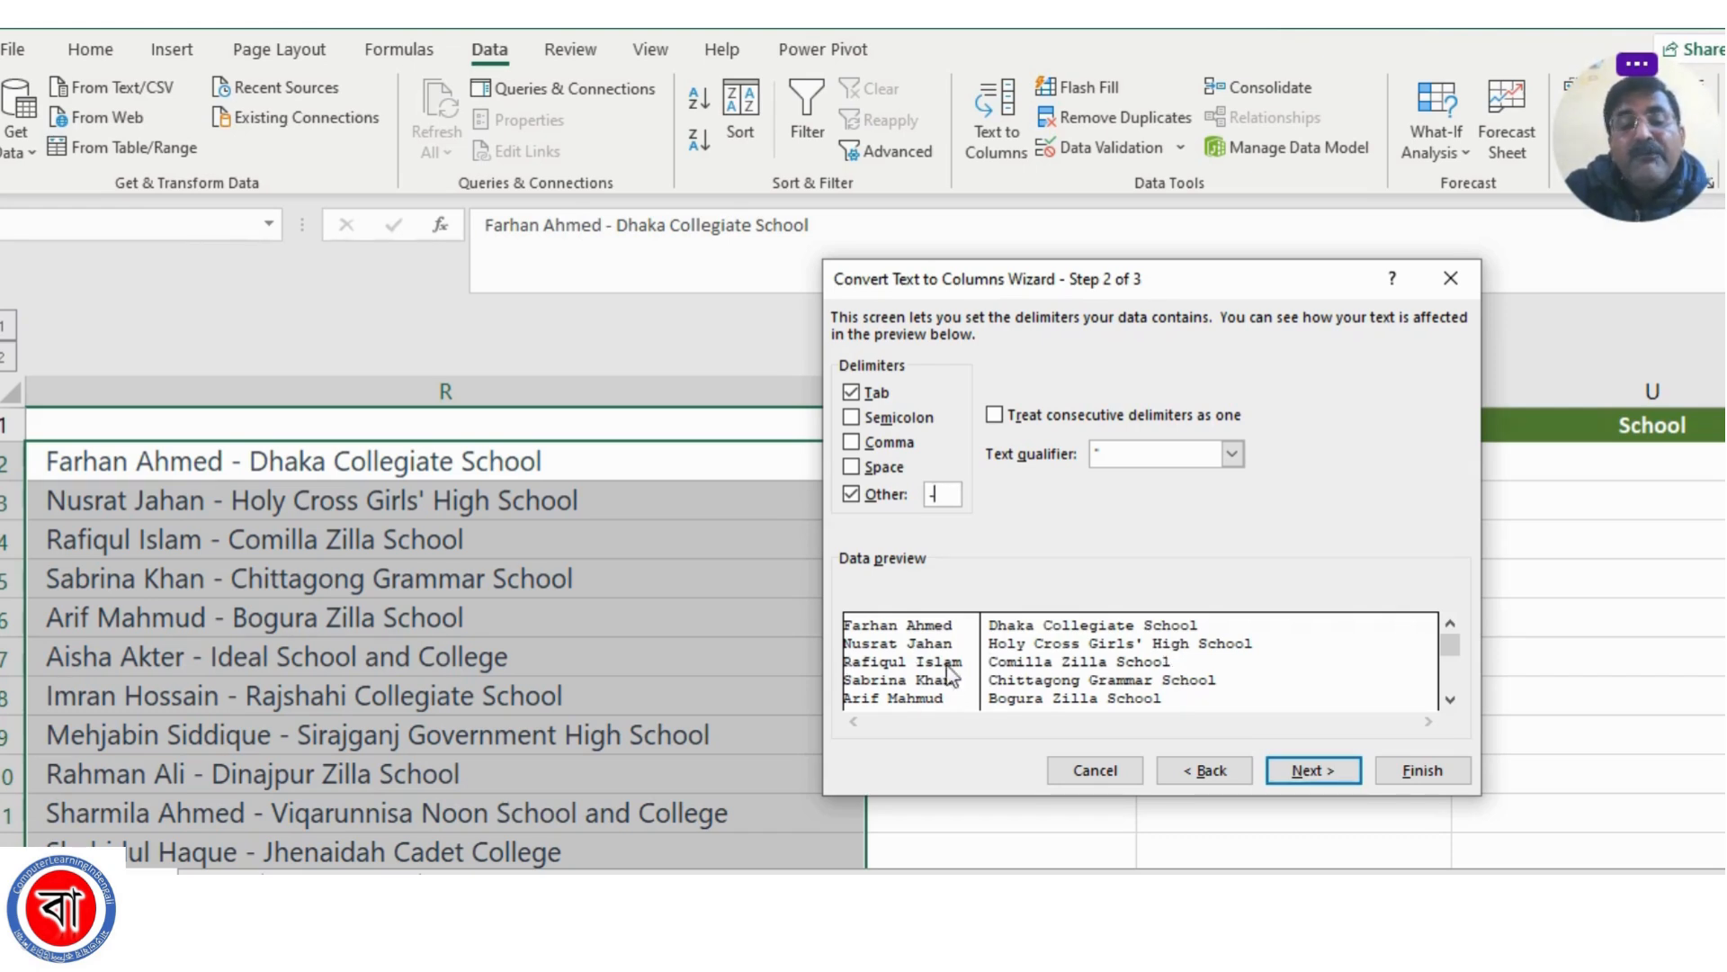
click(855, 475)
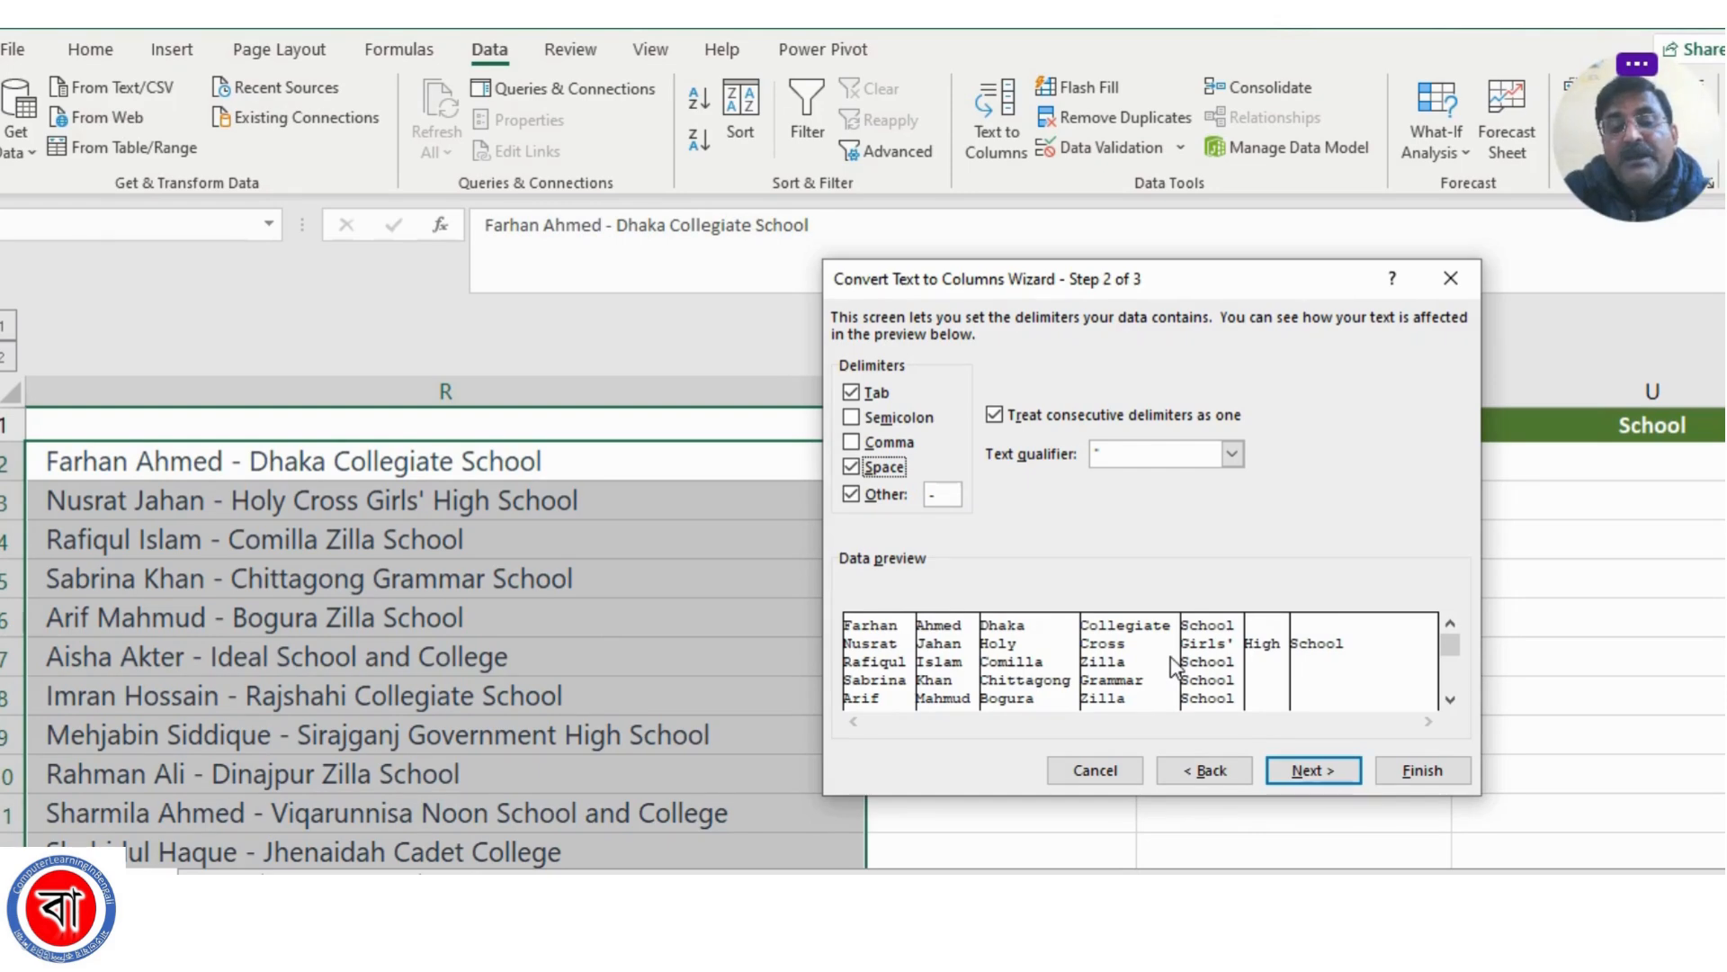
click(852, 467)
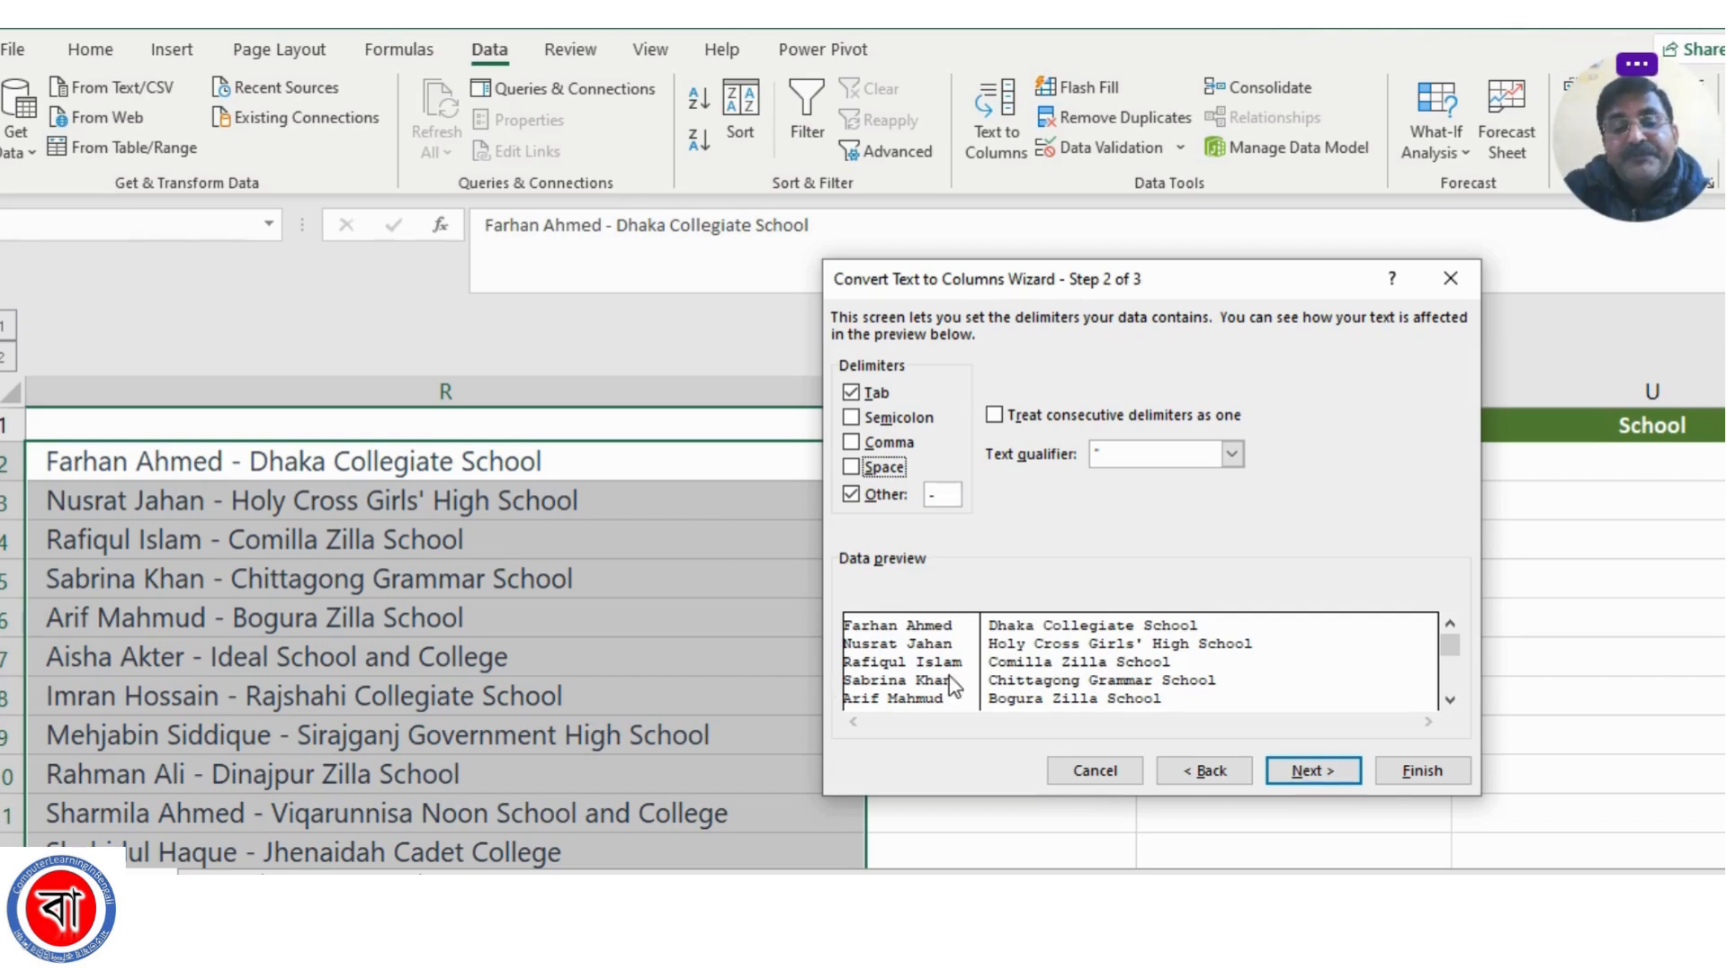
Set the split's destination to S2, keep the General column format, and finish the conversion
click(1310, 771)
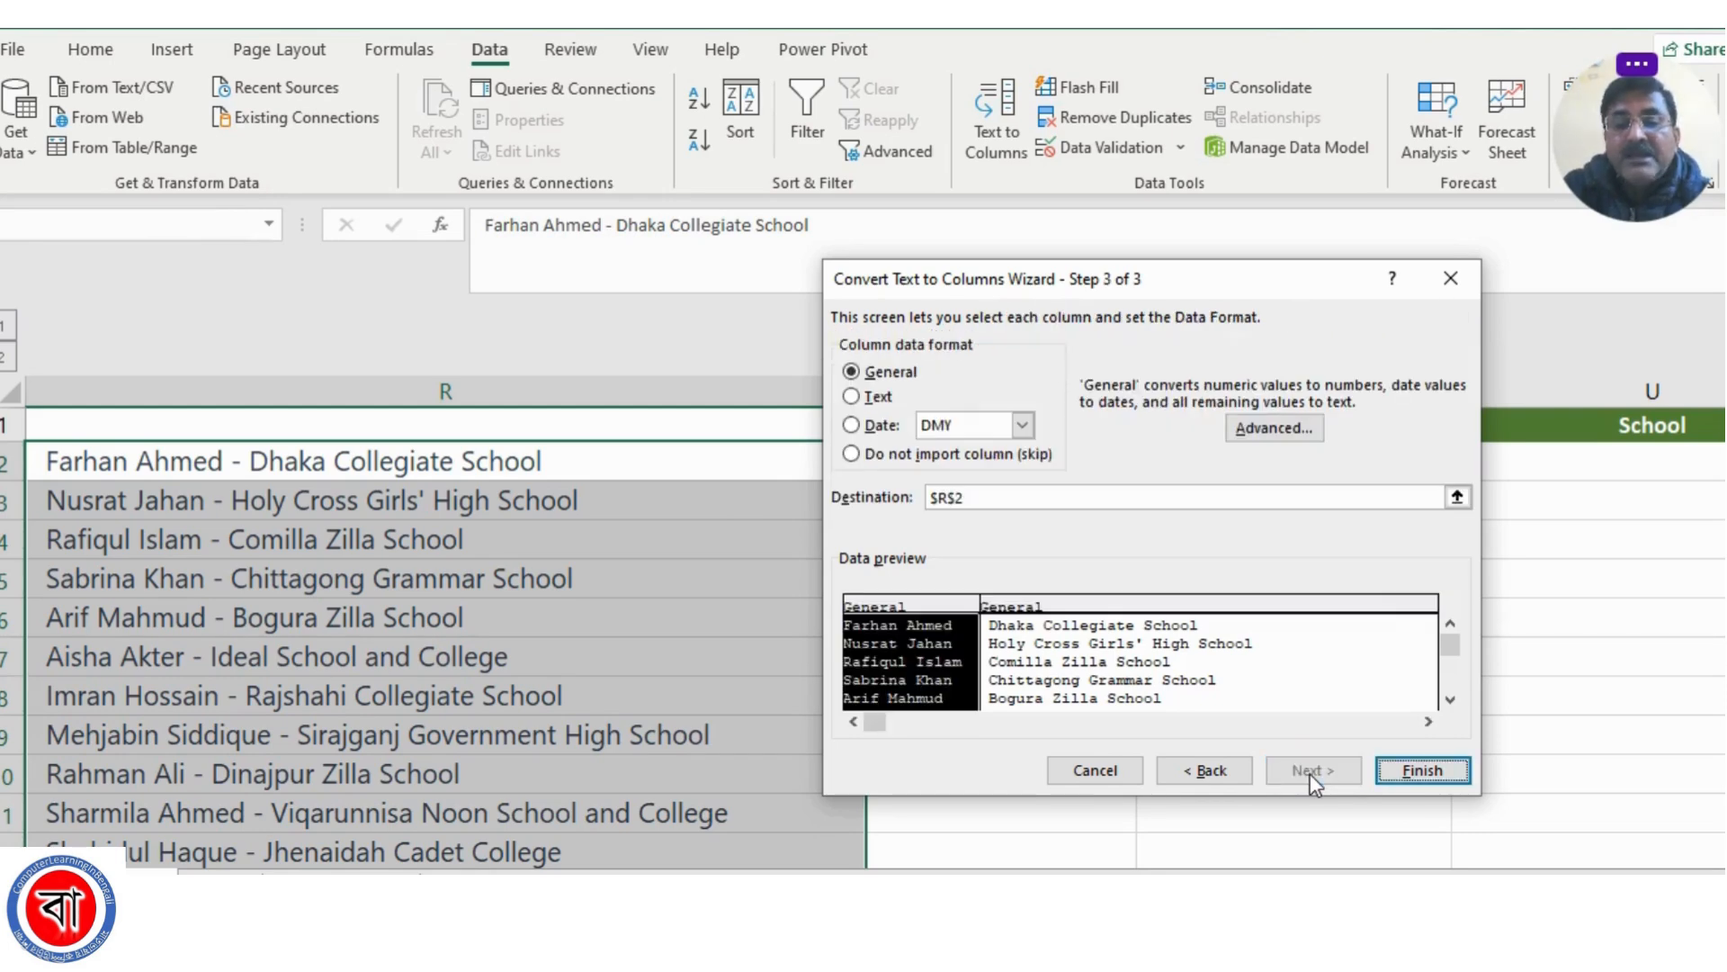
click(1457, 497)
click(975, 468)
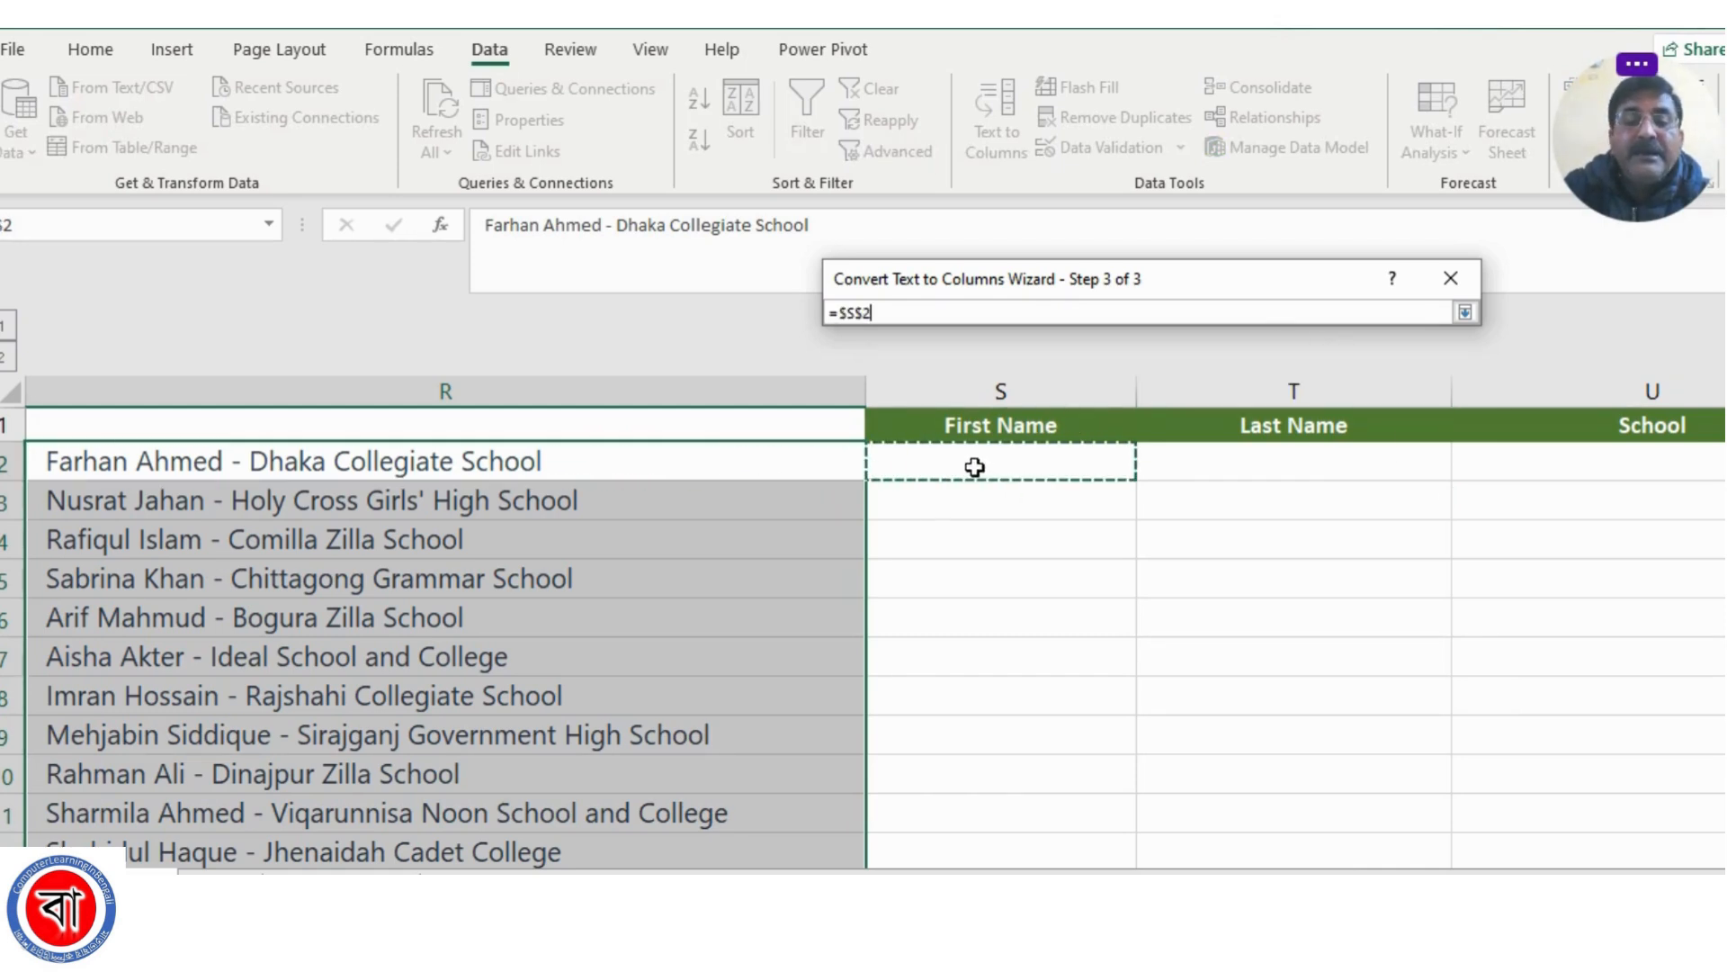
click(1465, 312)
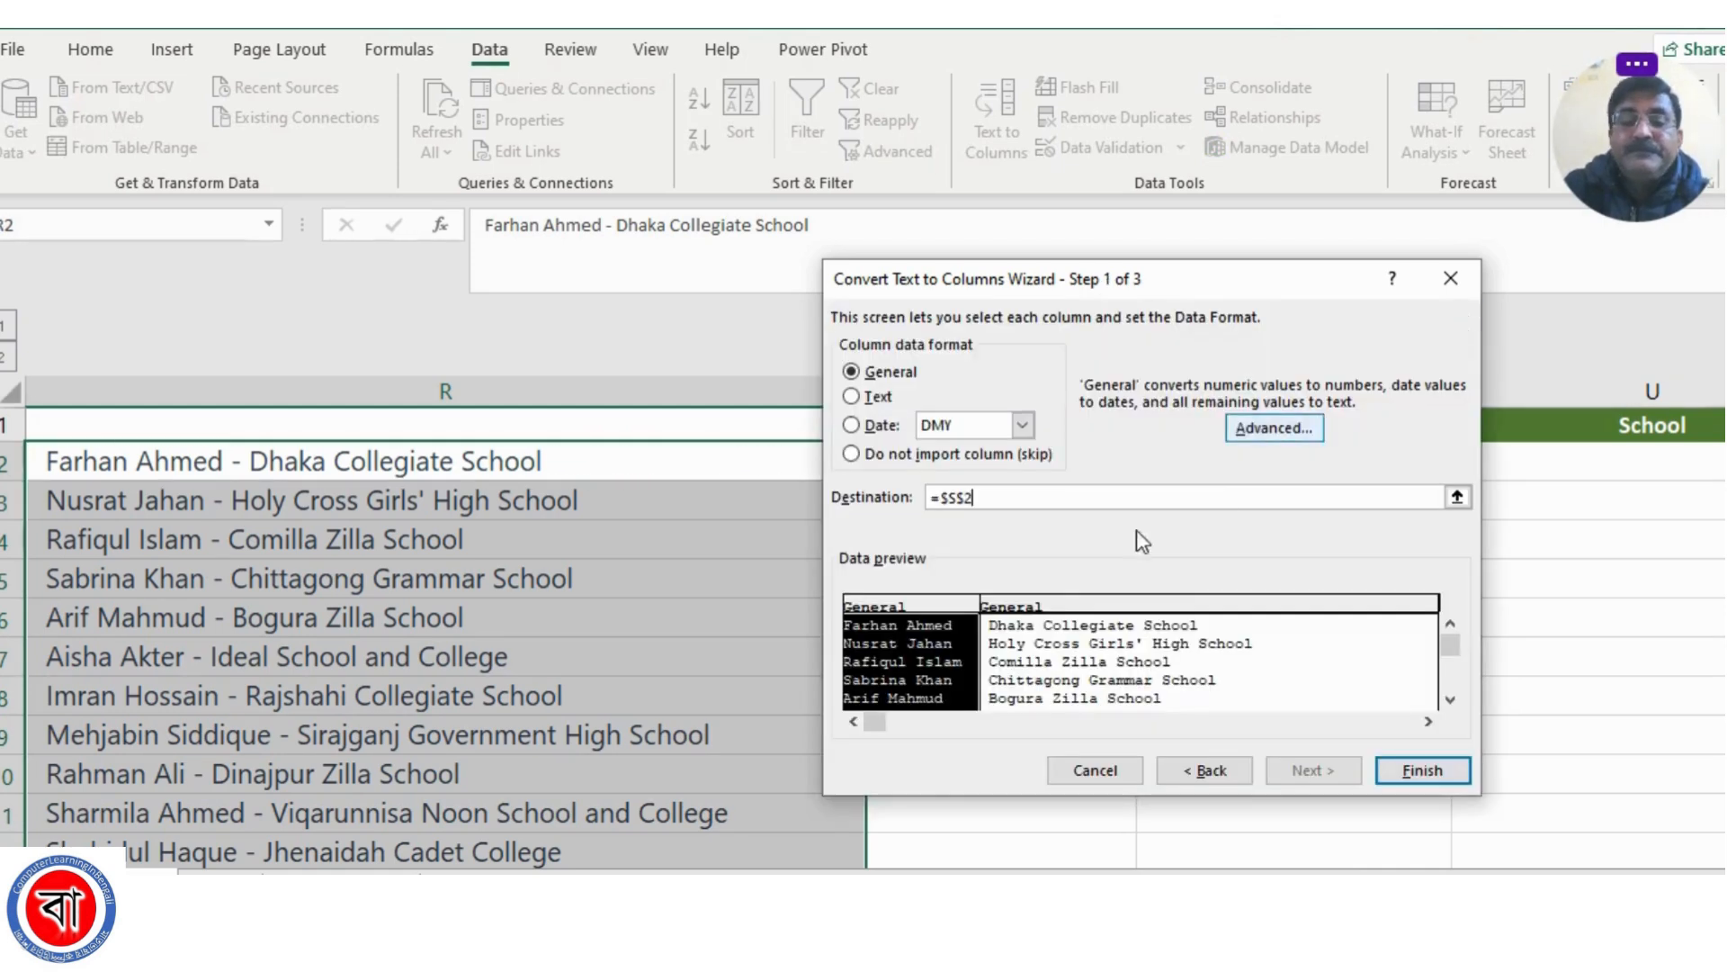
click(1404, 766)
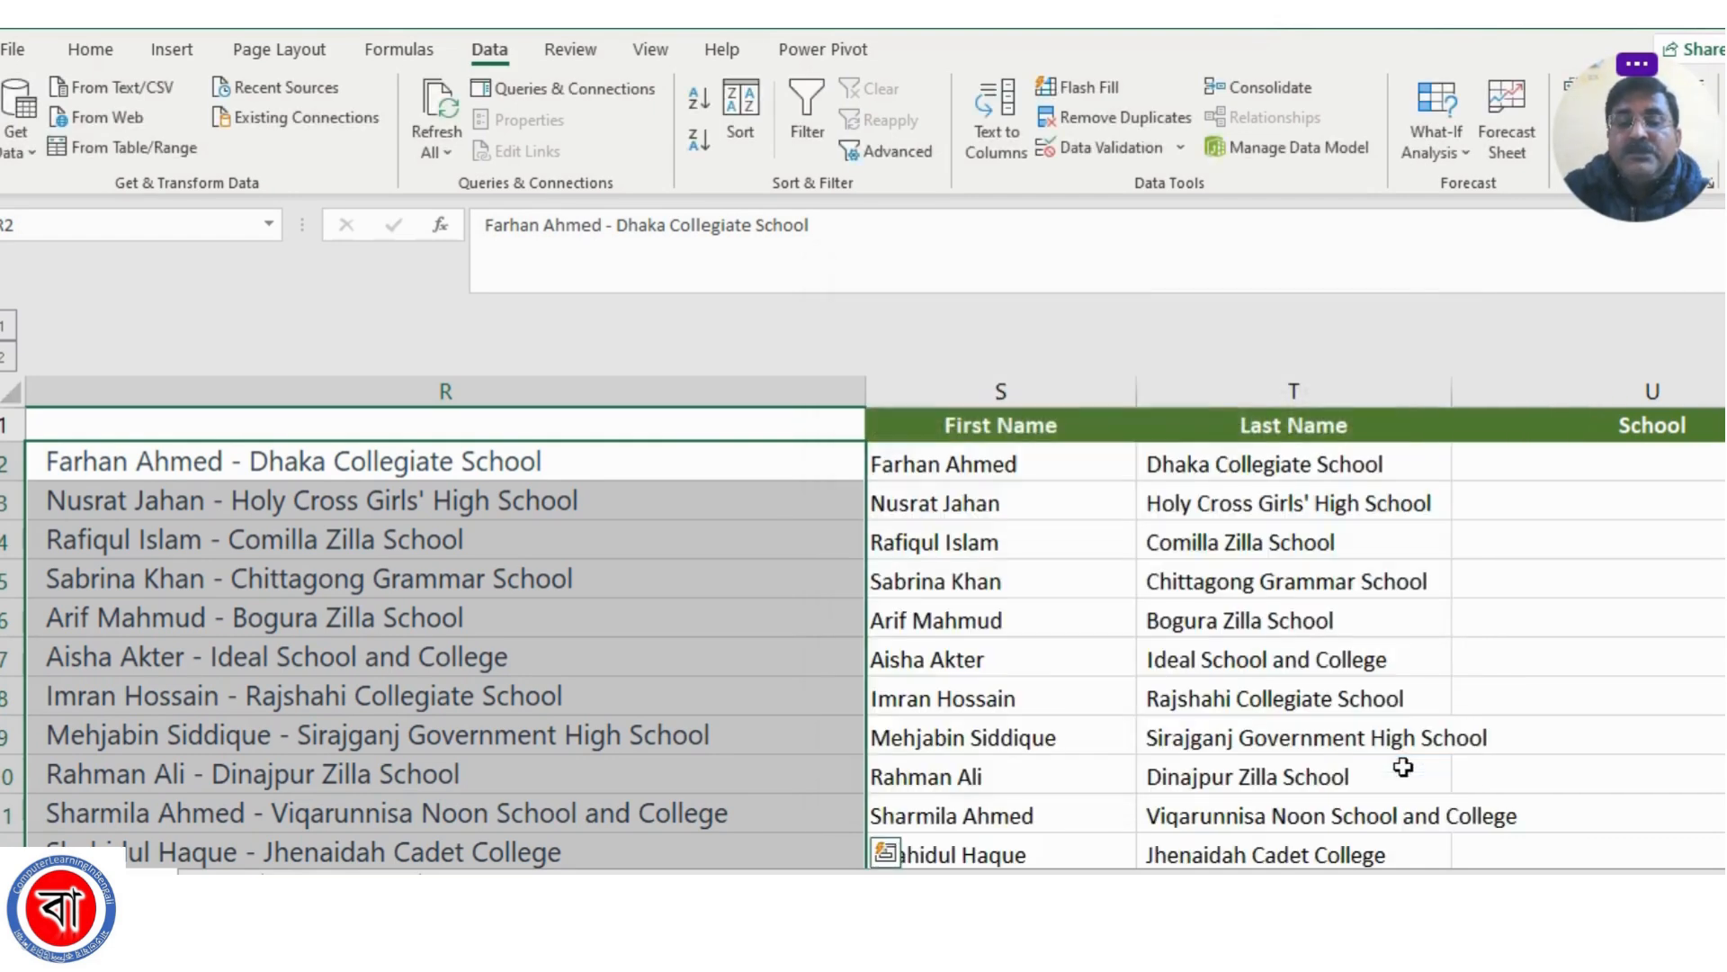
Review the split full names in column S and schools in column T against the original entries in column R
click(1274, 594)
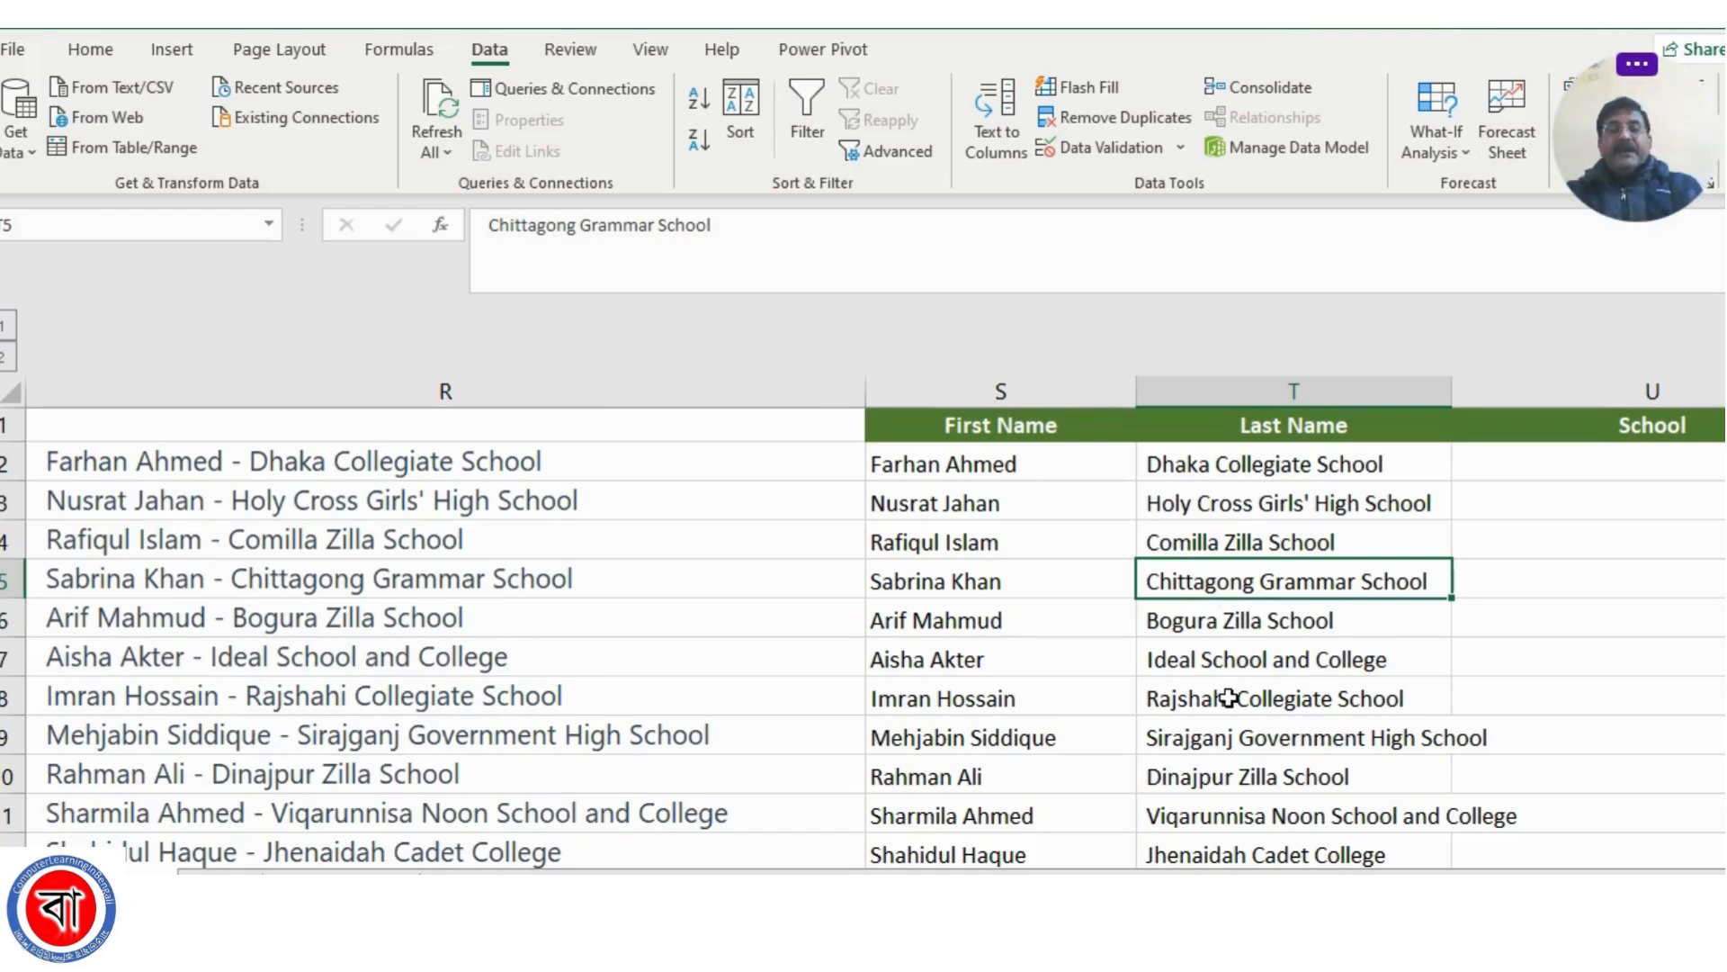
click(1254, 468)
scroll(1300, 672, down, 3)
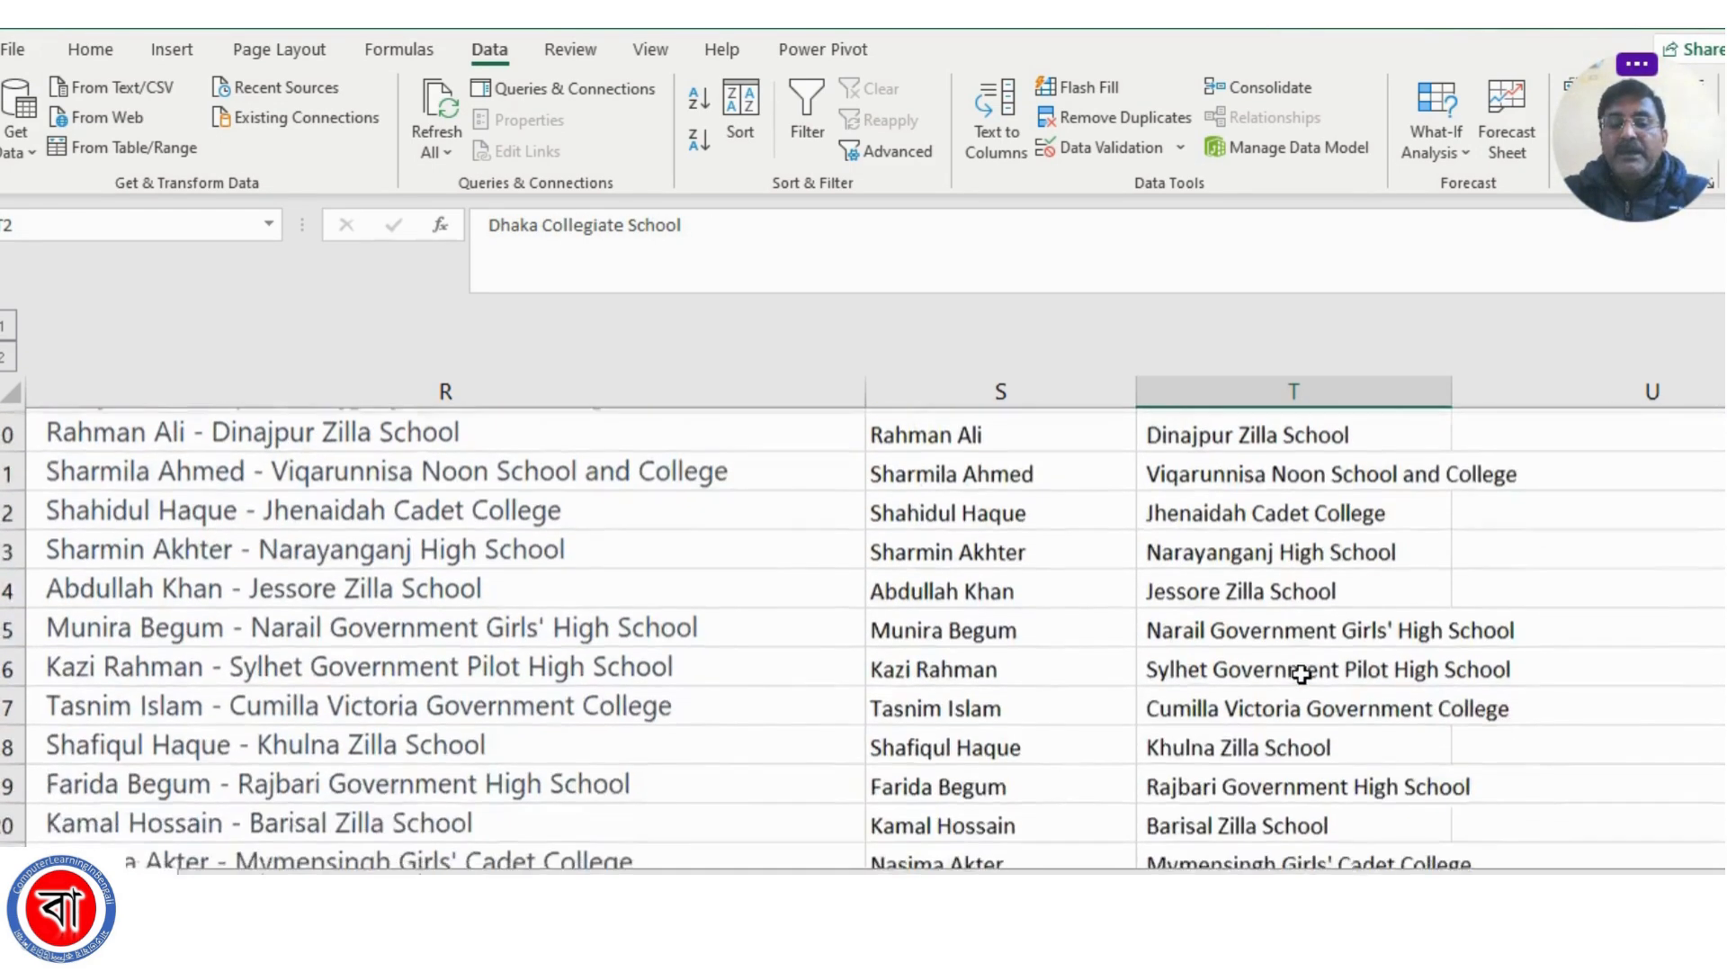
Move all the split school names from T2 down into the School column, starting at U2
scroll(1301, 673, up, 3)
key(ctrl+shift+Down)
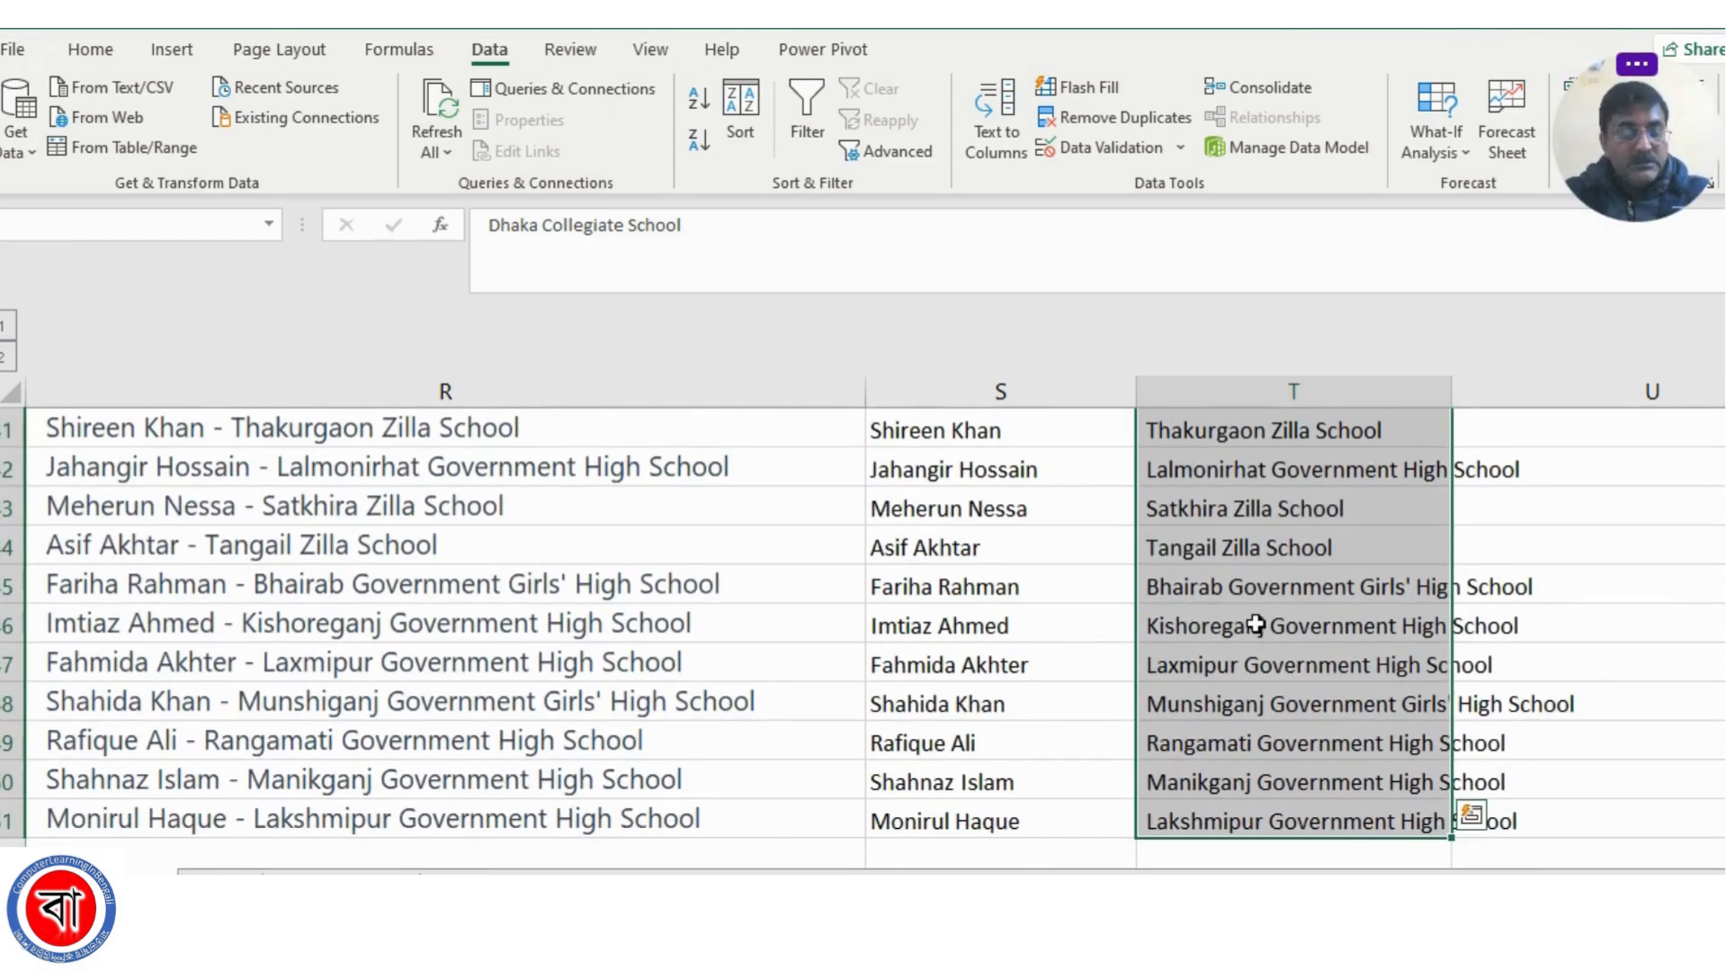
key(ctrl+c)
scroll(1259, 622, up, 7)
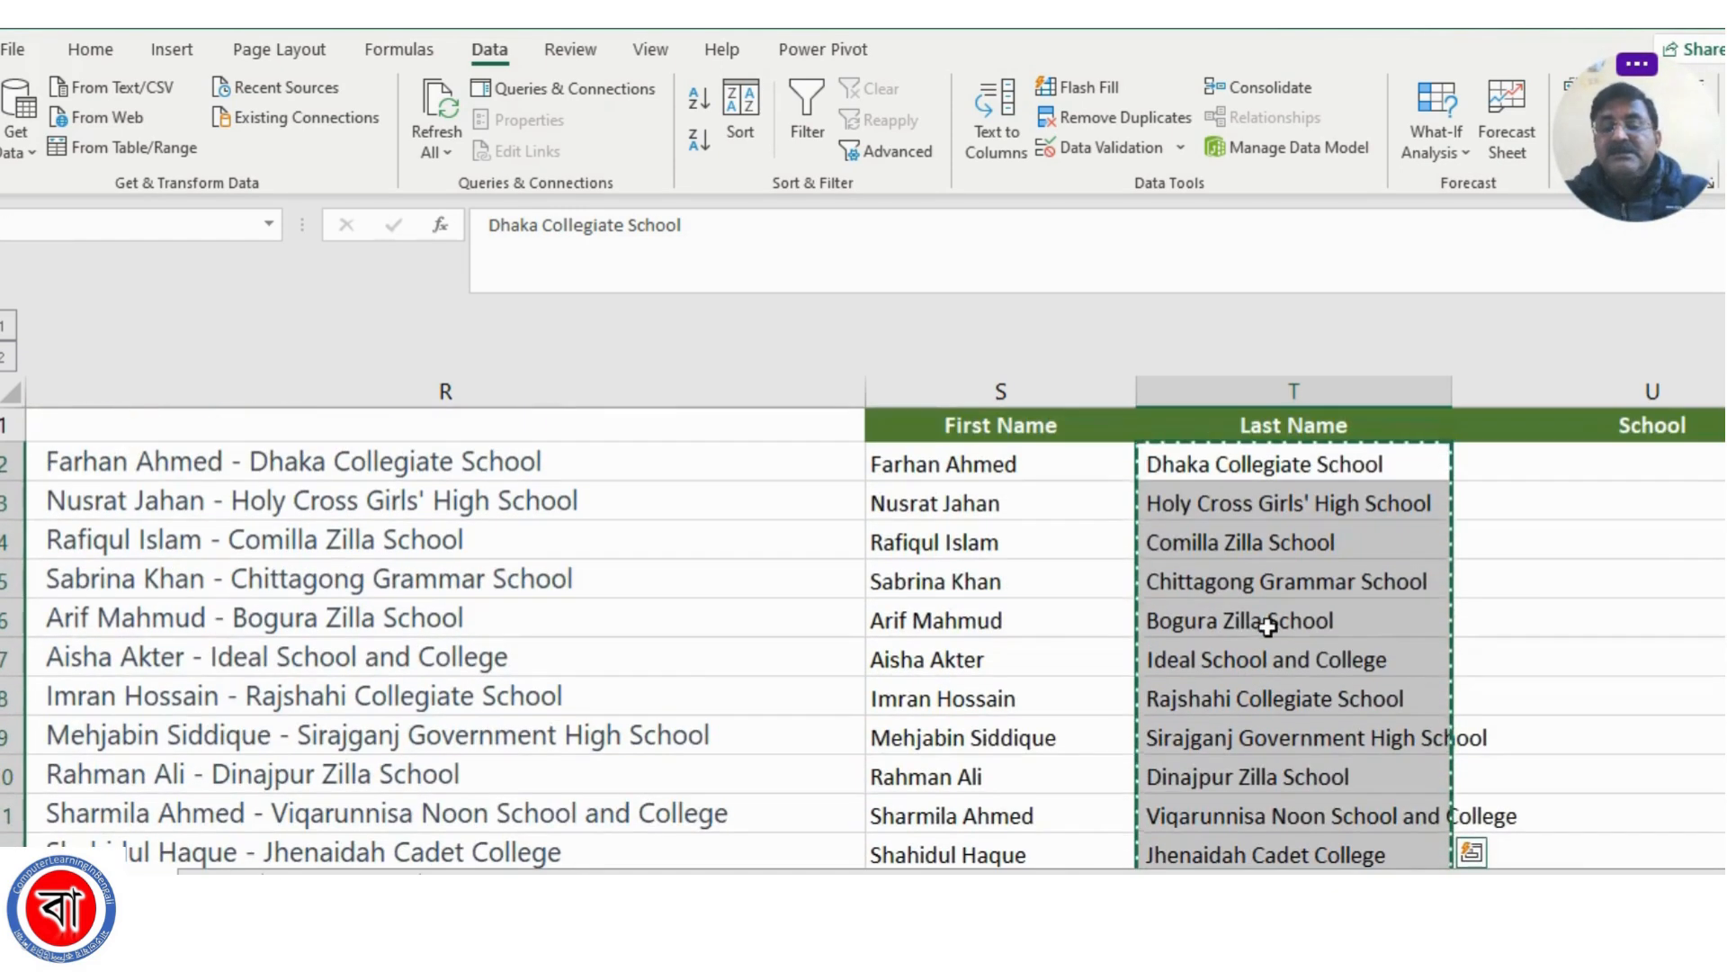
click(1608, 464)
key(ctrl+v)
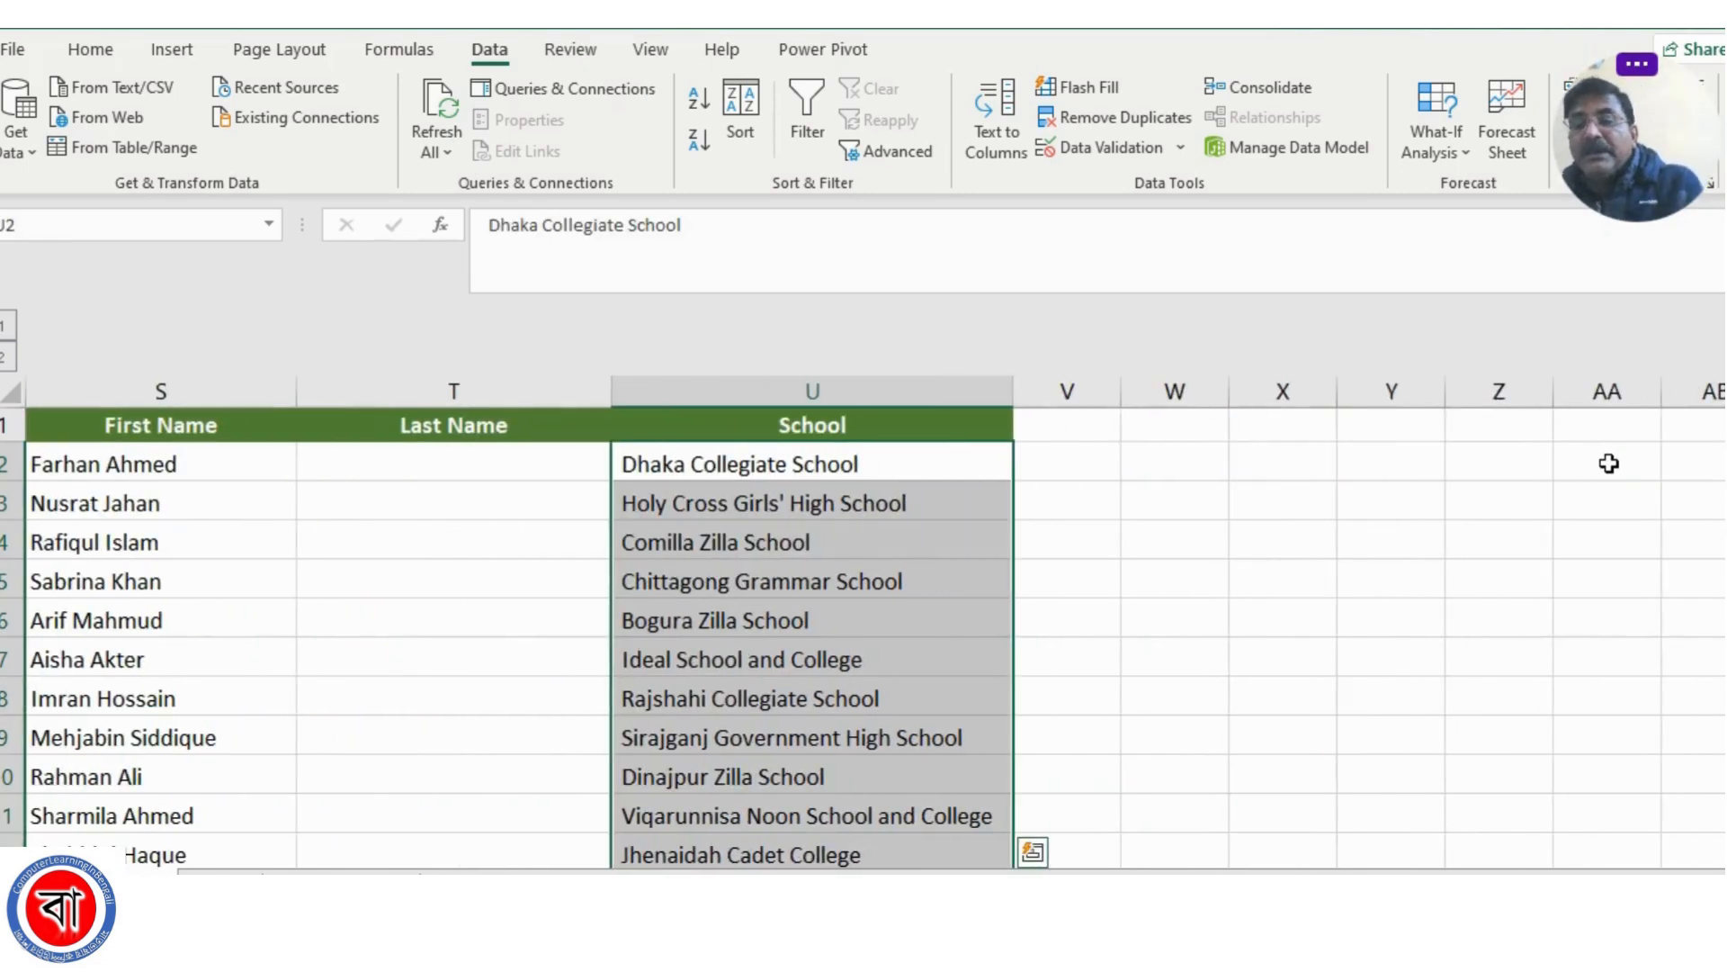
scroll(1083, 846, left, 3)
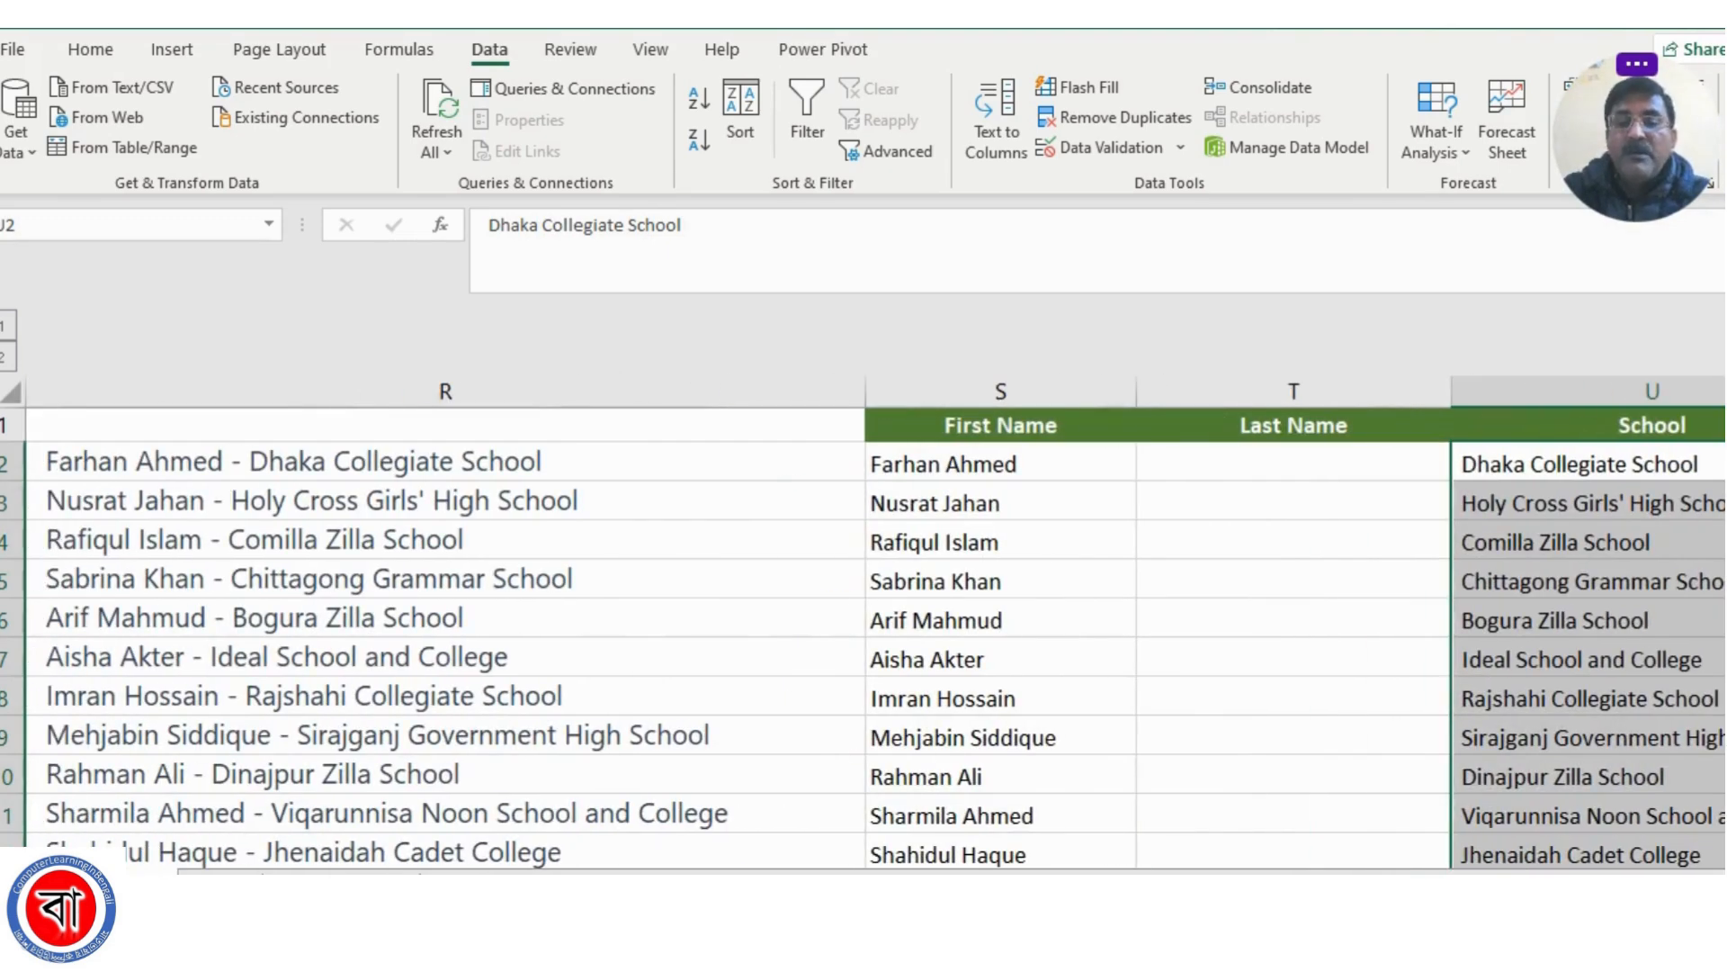
click(1241, 571)
Split the full names from S2 down with a delimited Text to Columns conversion, adding Space as a delimiter and keeping S2 as the destination
click(929, 470)
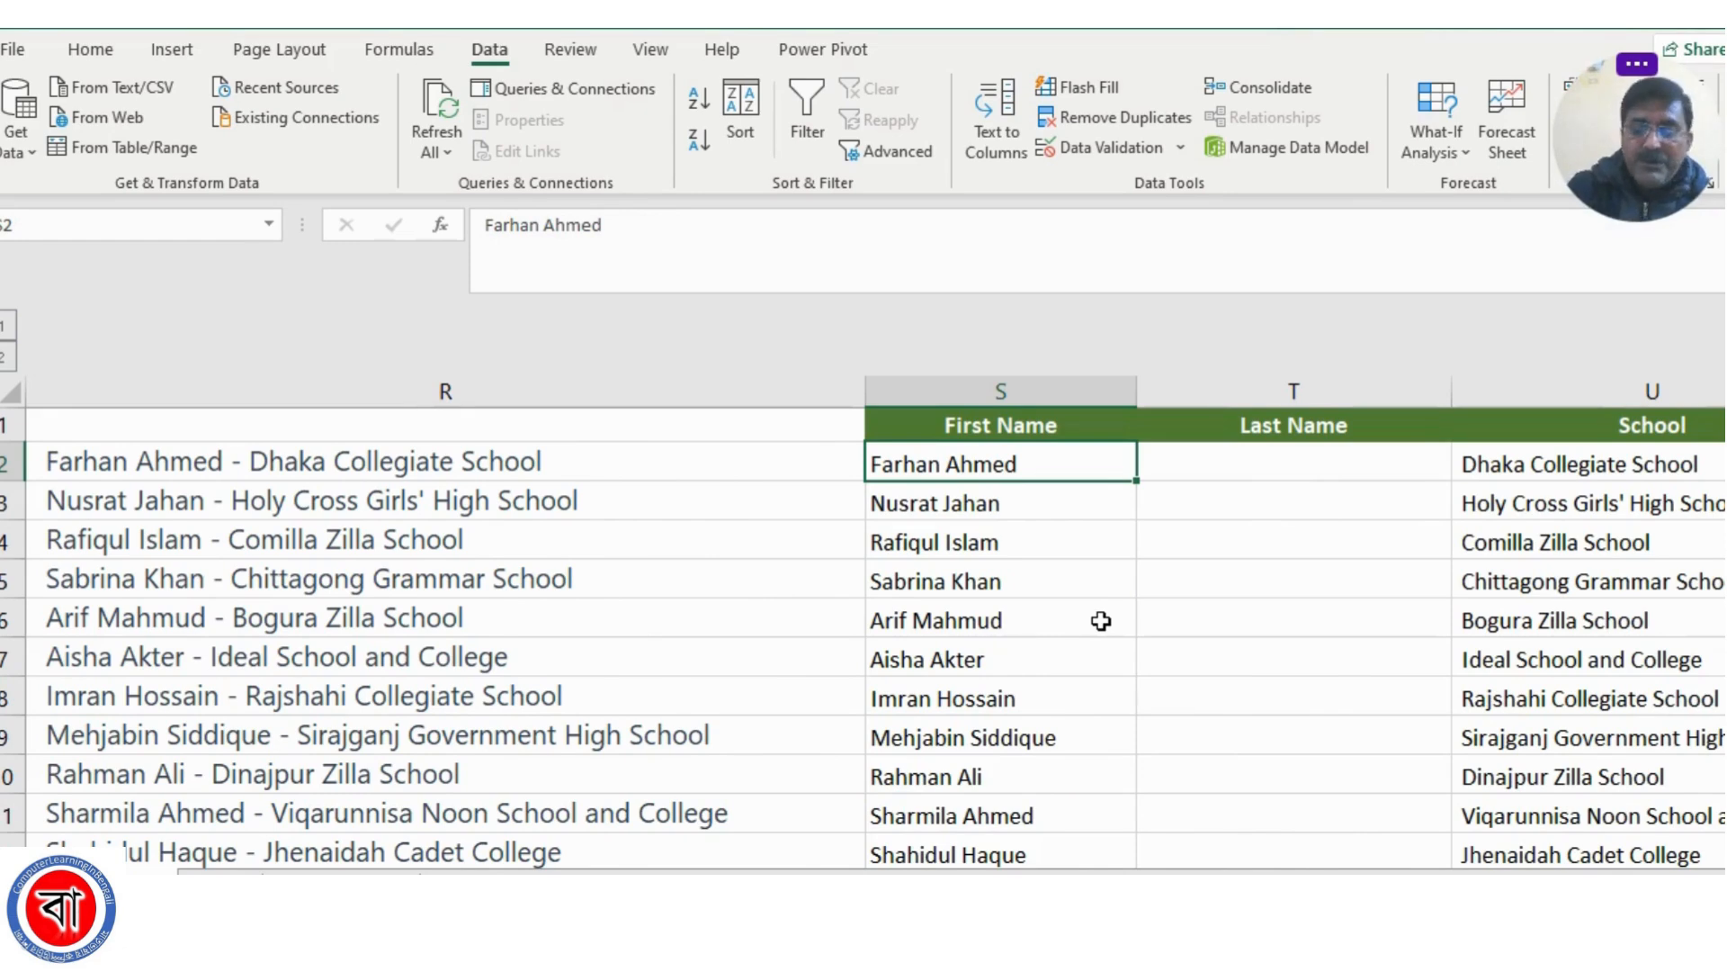
key(ctrl+shift+Down)
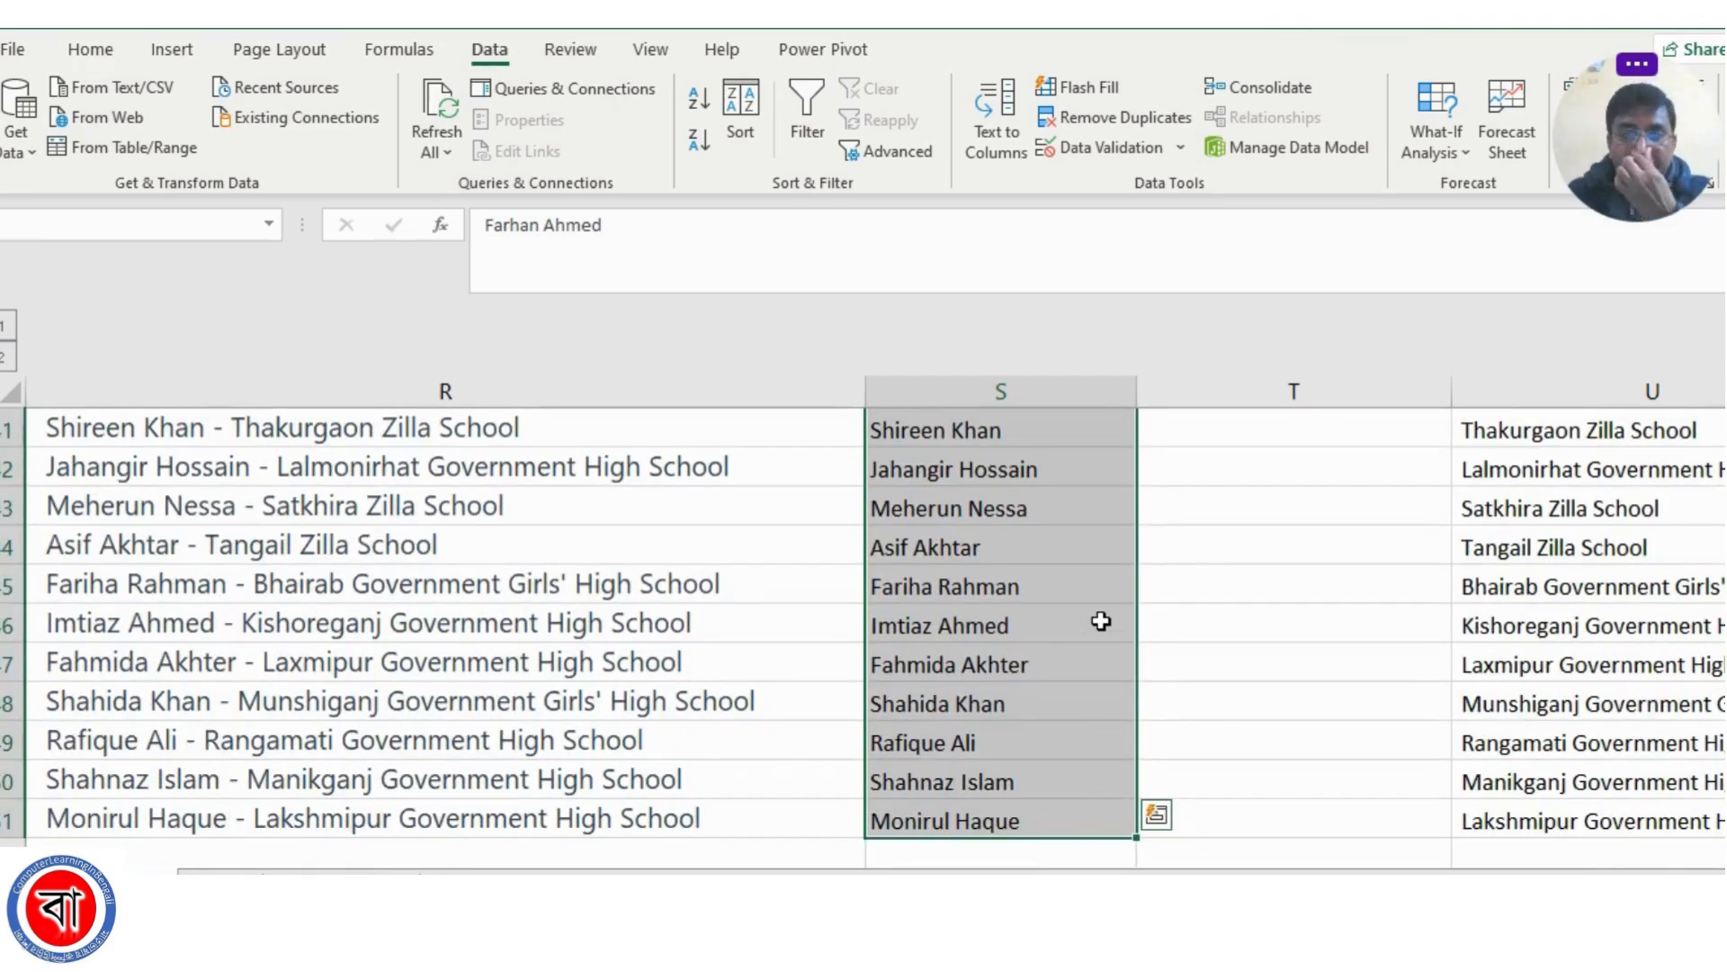
click(998, 137)
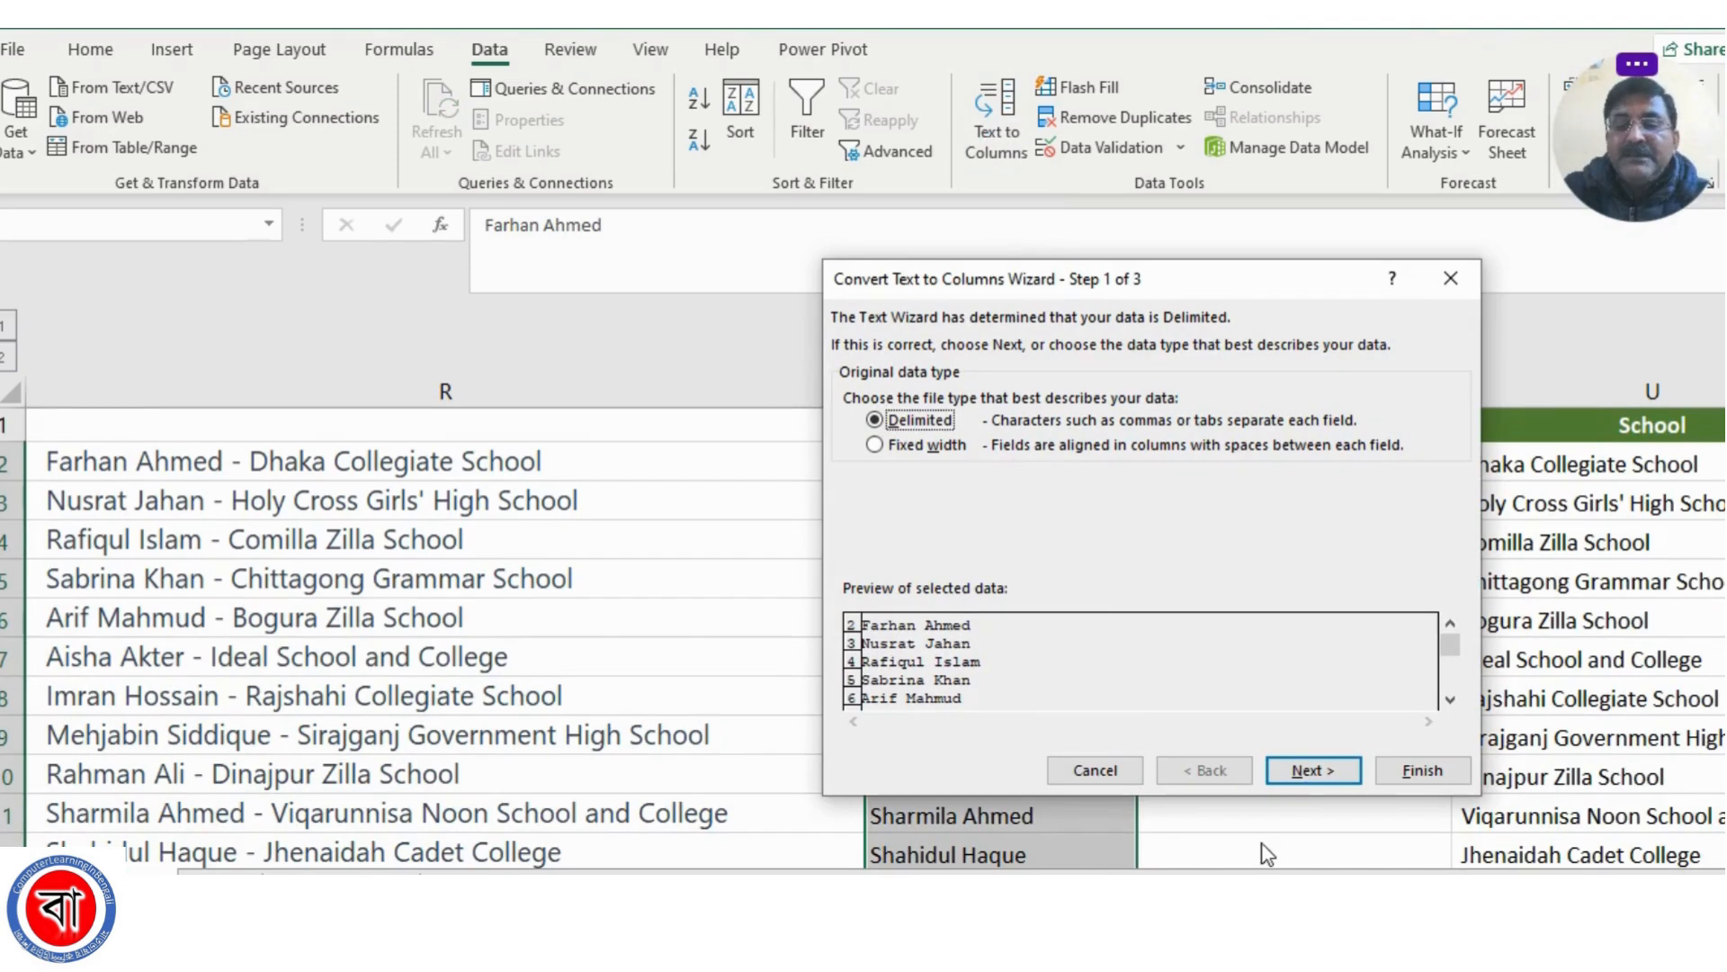
click(1309, 773)
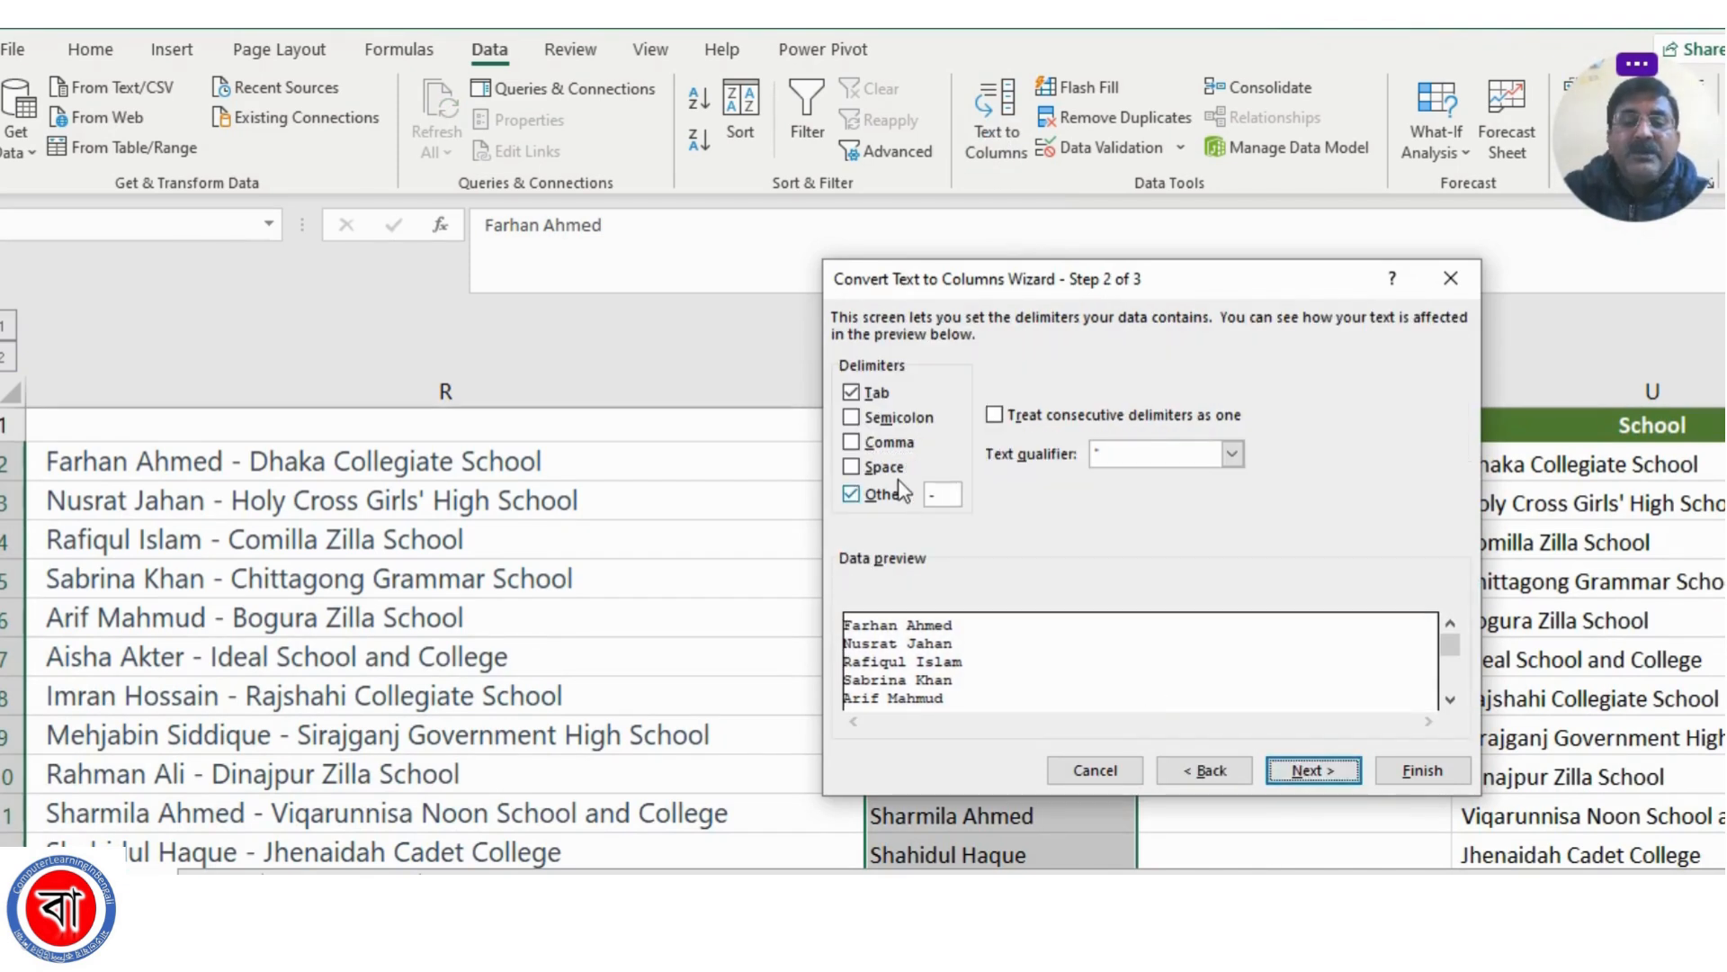
click(853, 466)
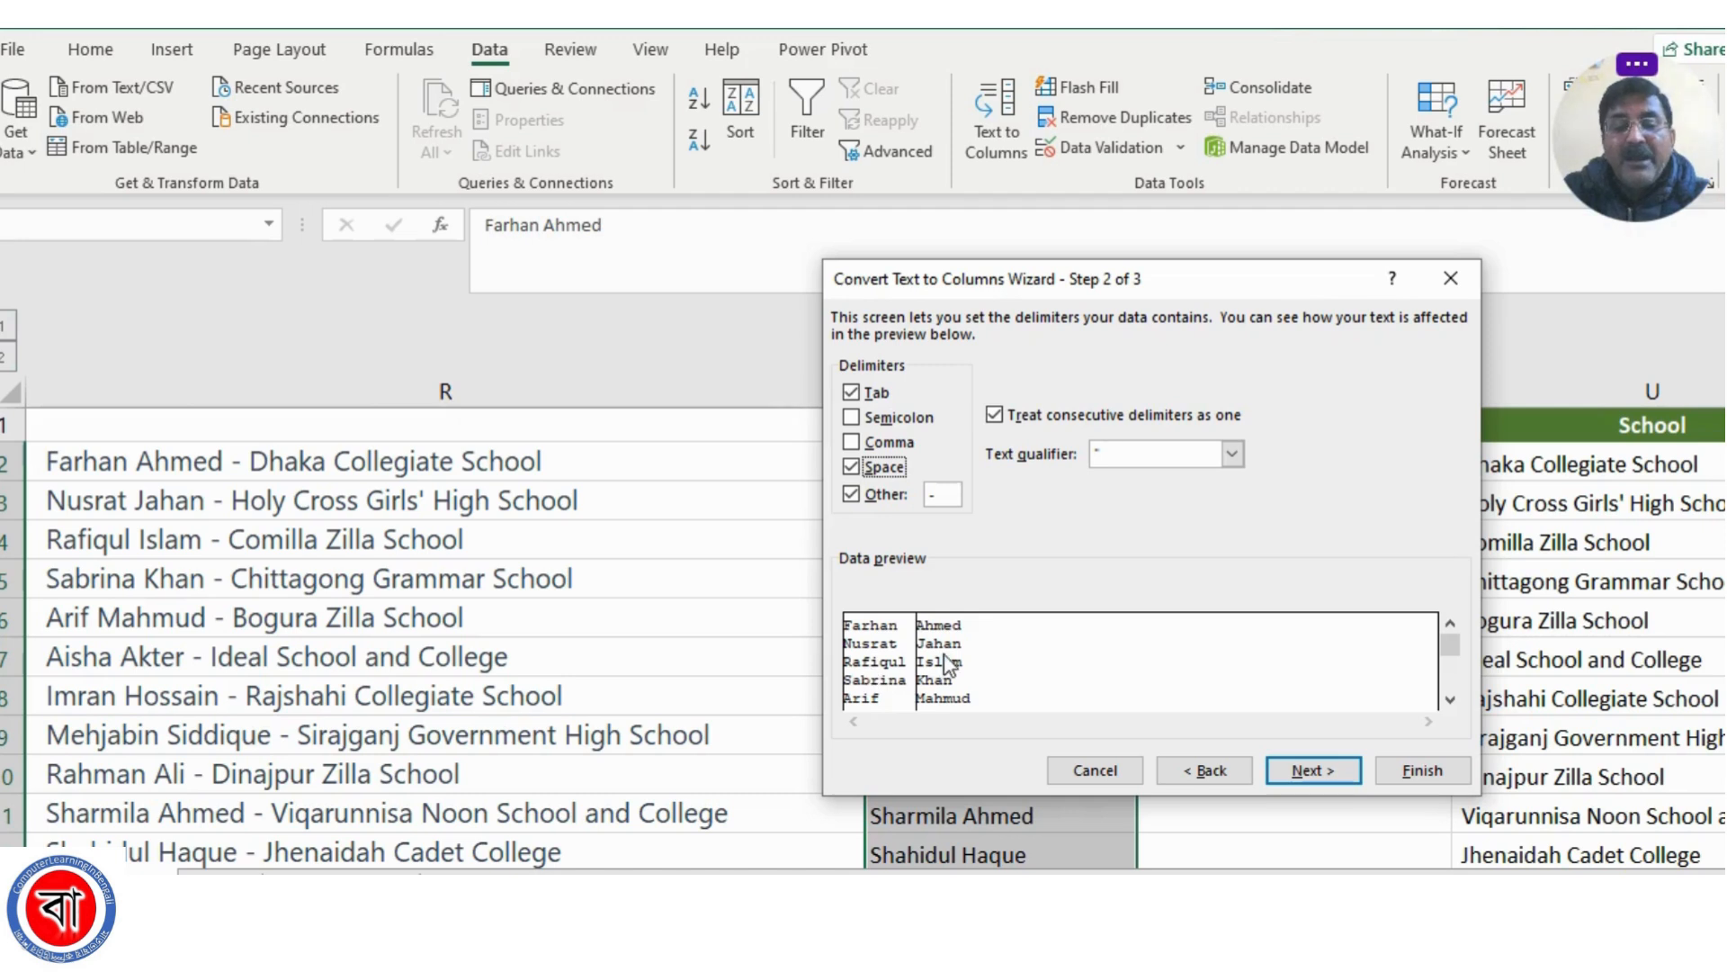
click(1313, 770)
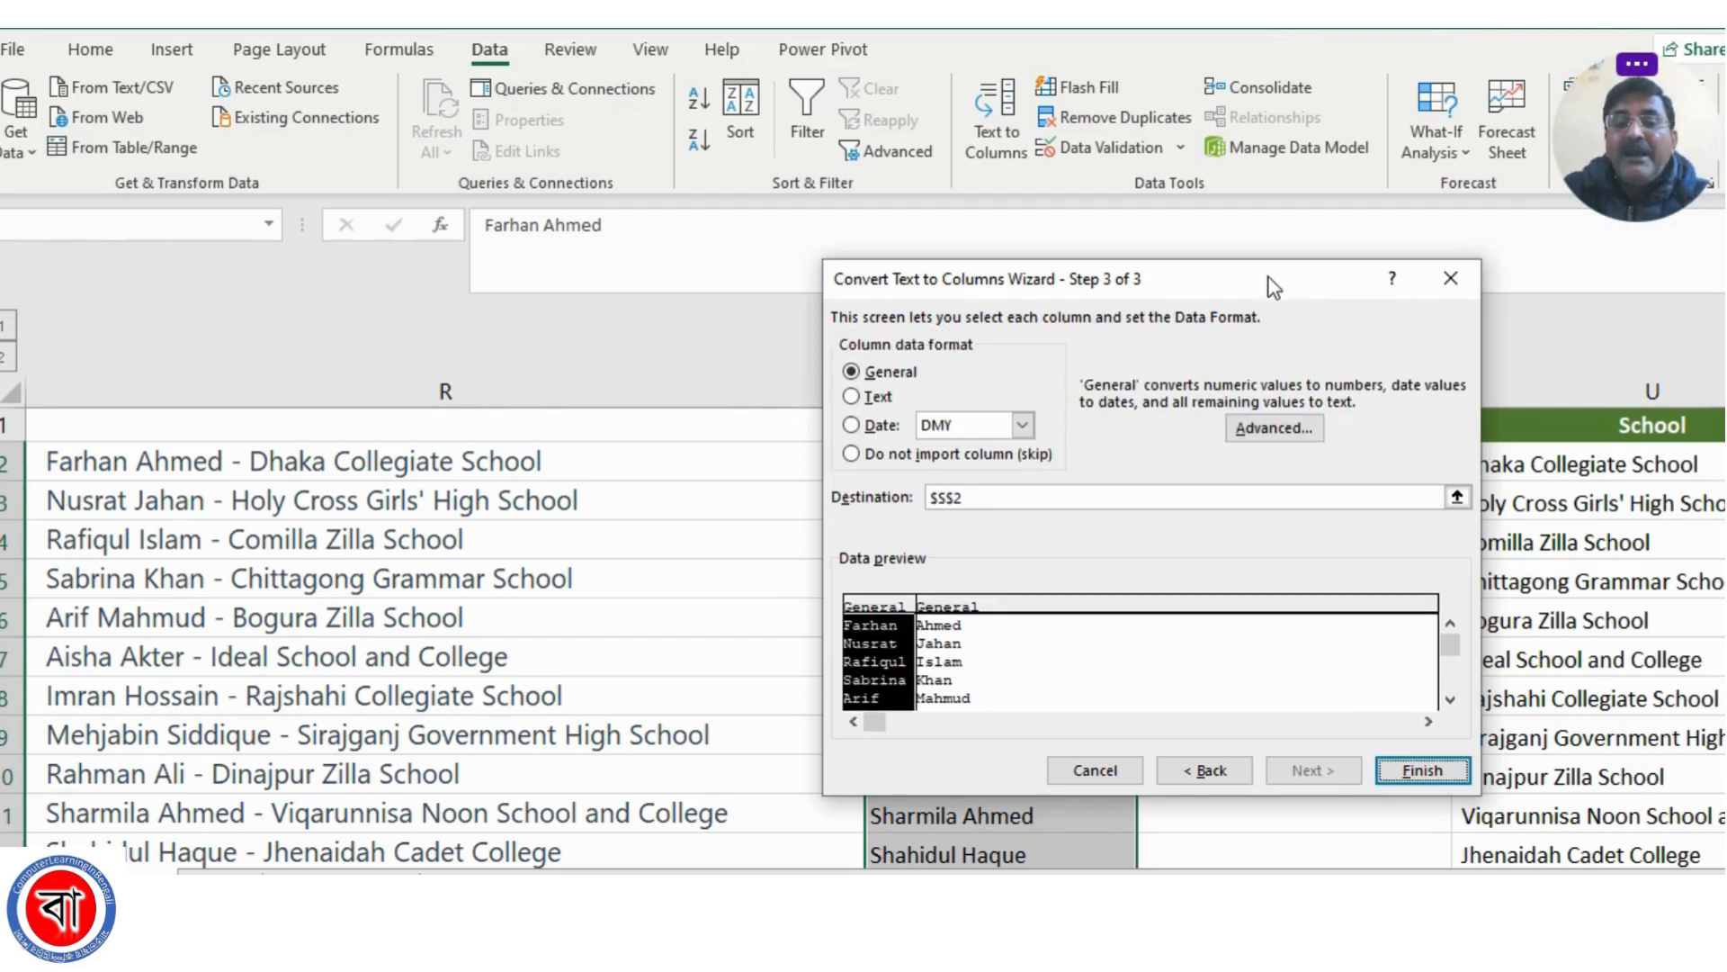
drag(1273, 286, 488, 238)
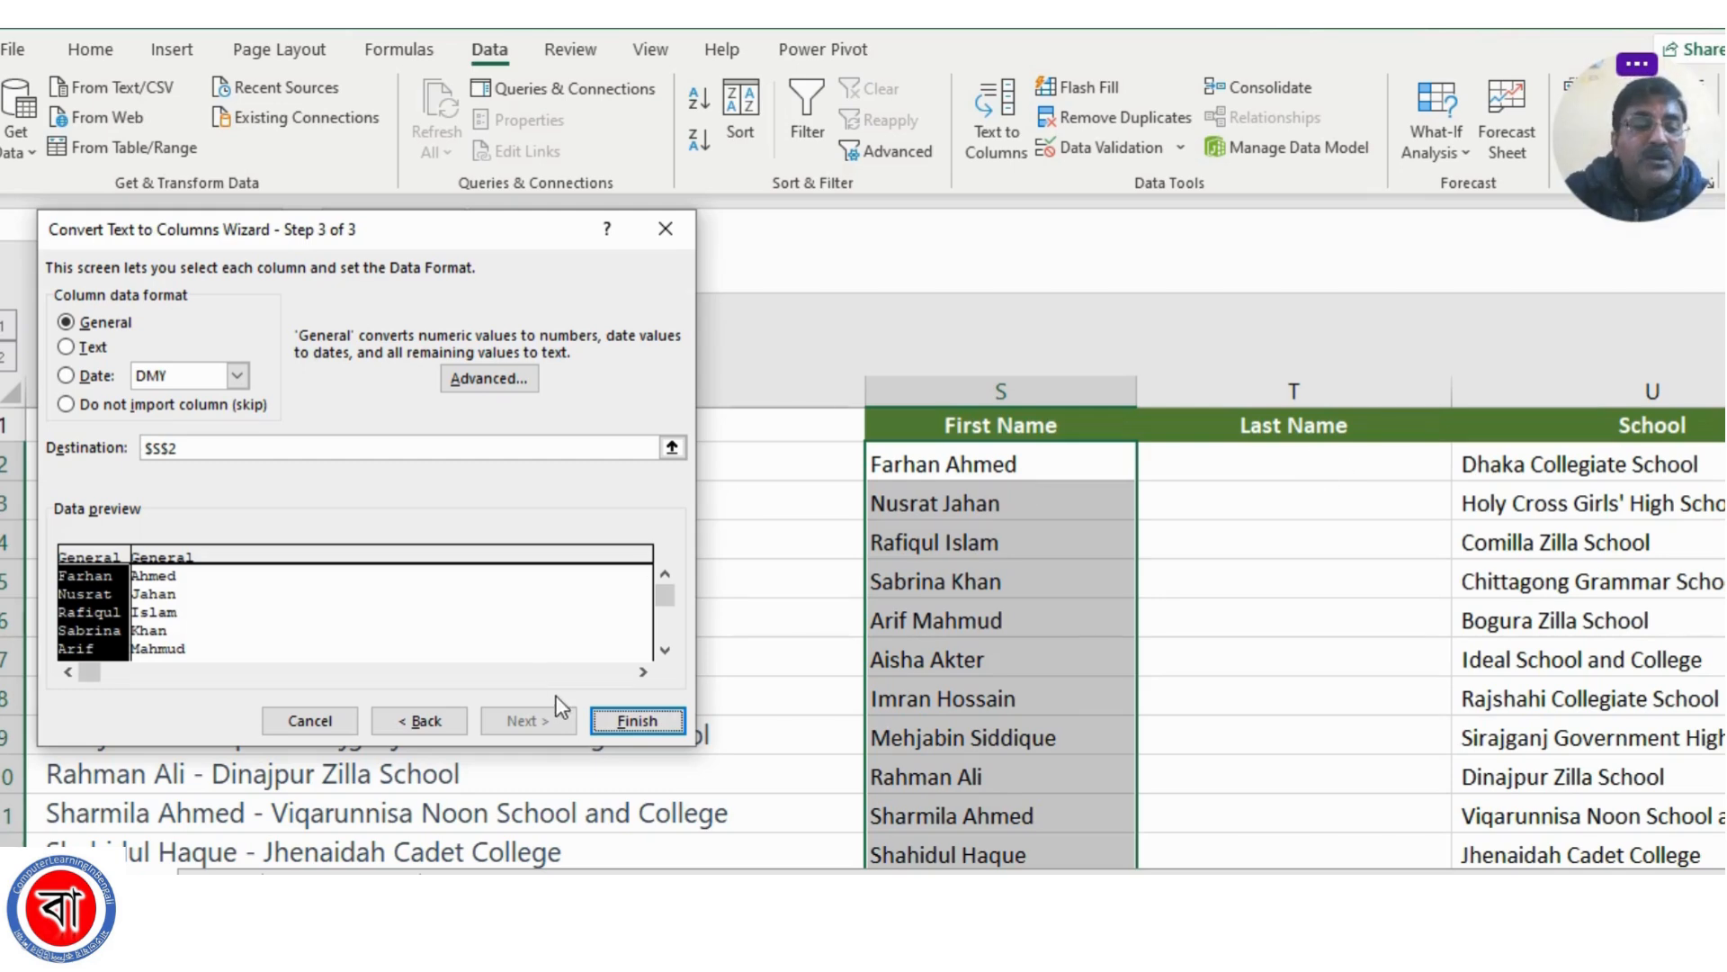
click(624, 725)
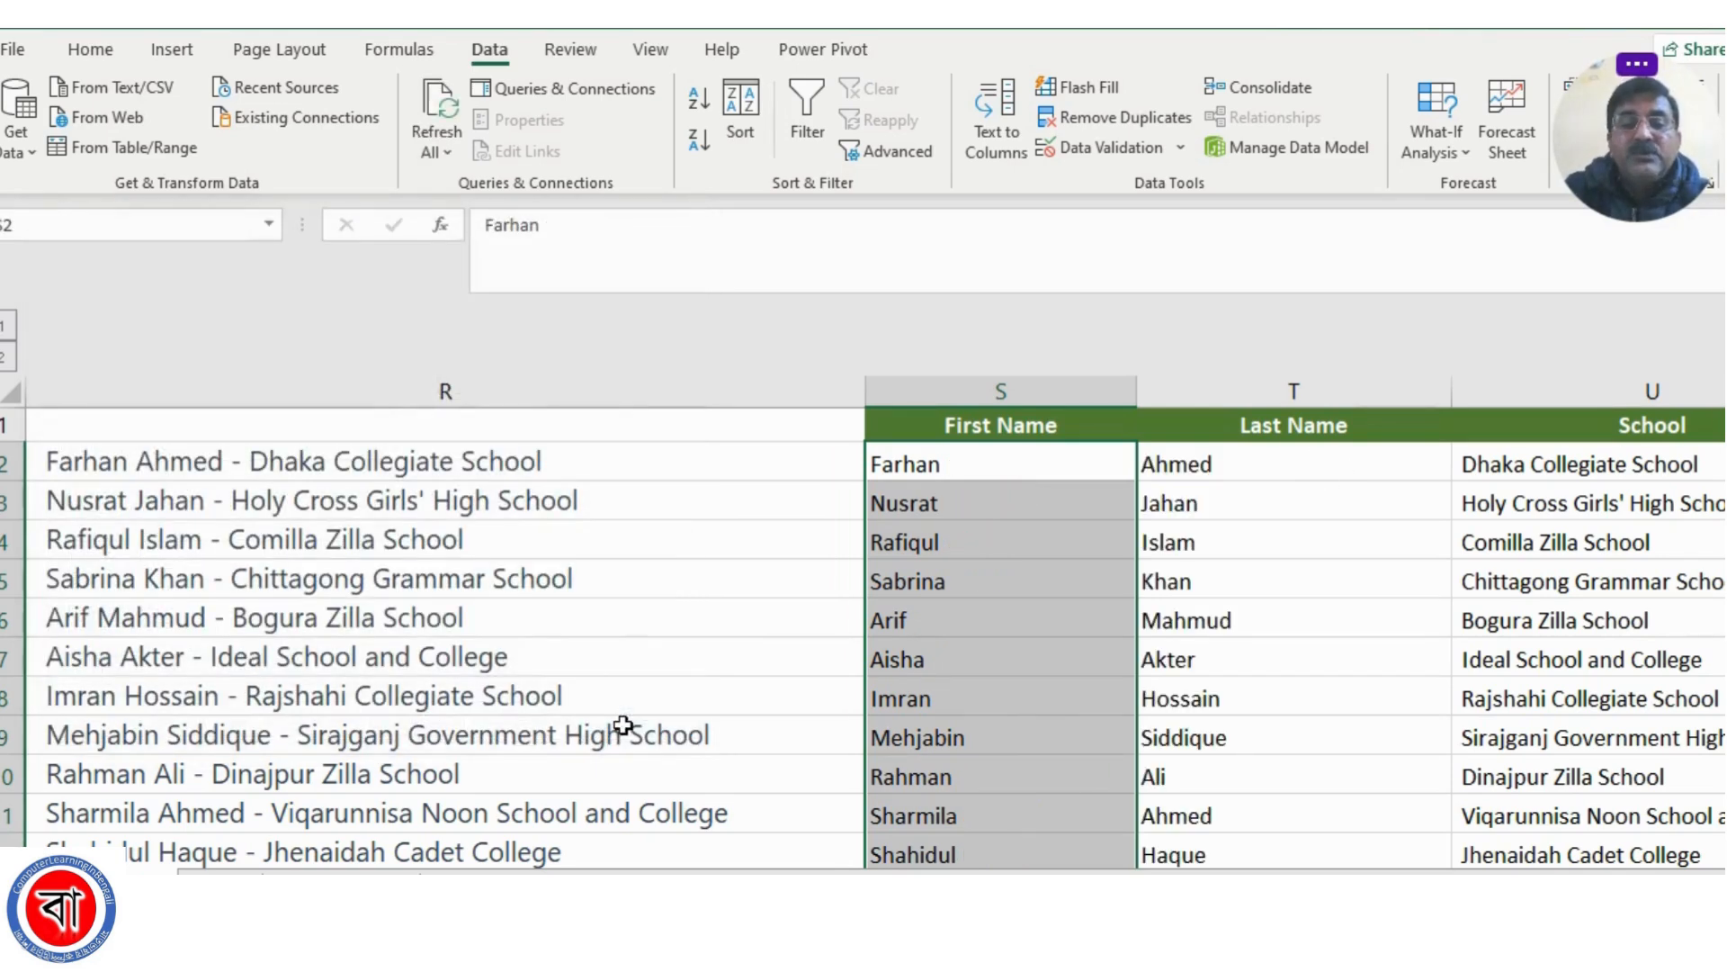
Review the First Name, Last Name and School columns against the combined entries in column R
click(930, 583)
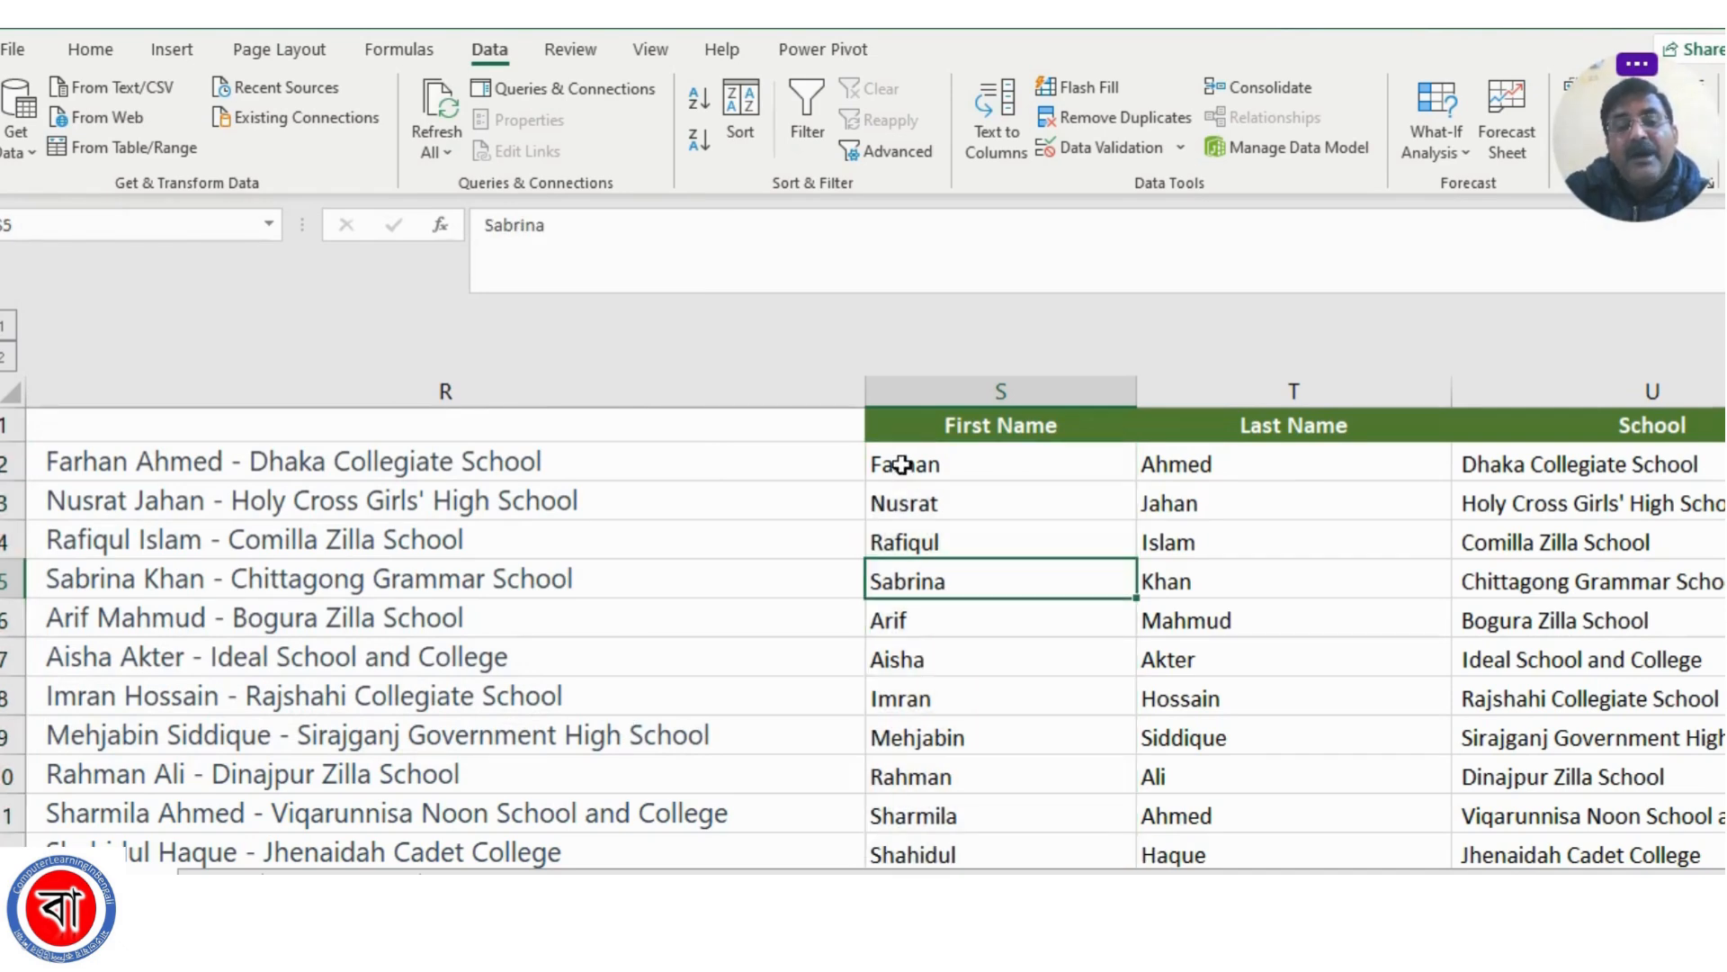
click(914, 462)
click(1211, 468)
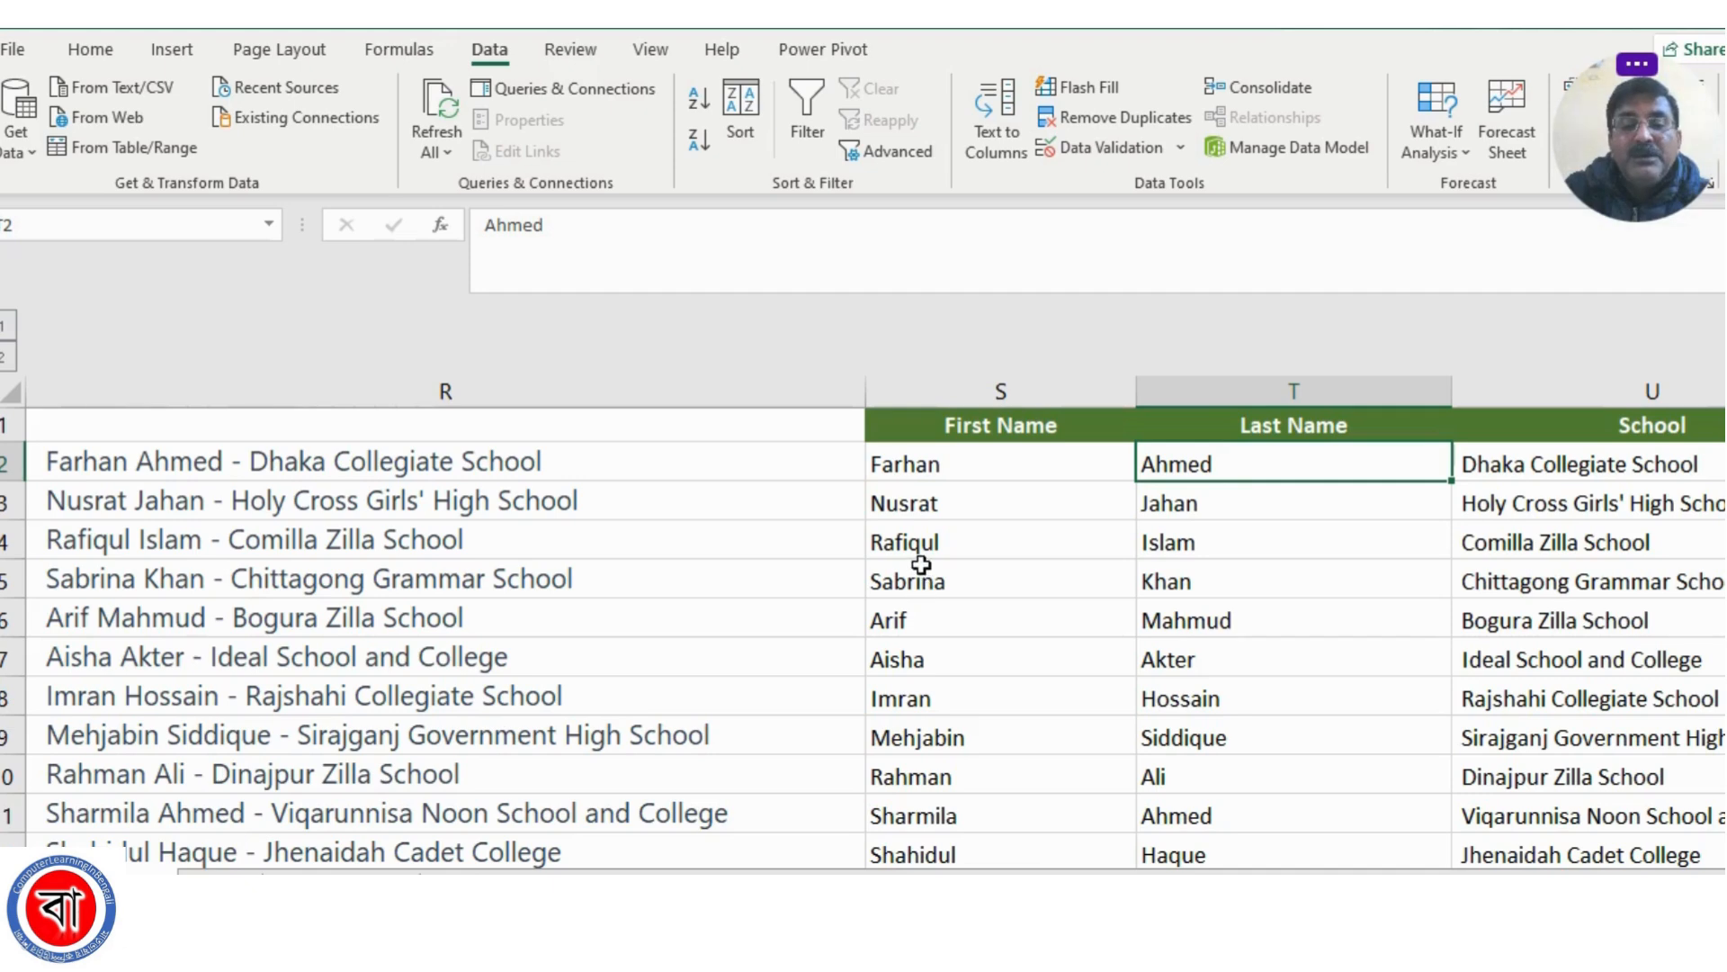
scroll(919, 570, down, 3)
scroll(920, 570, down, 13)
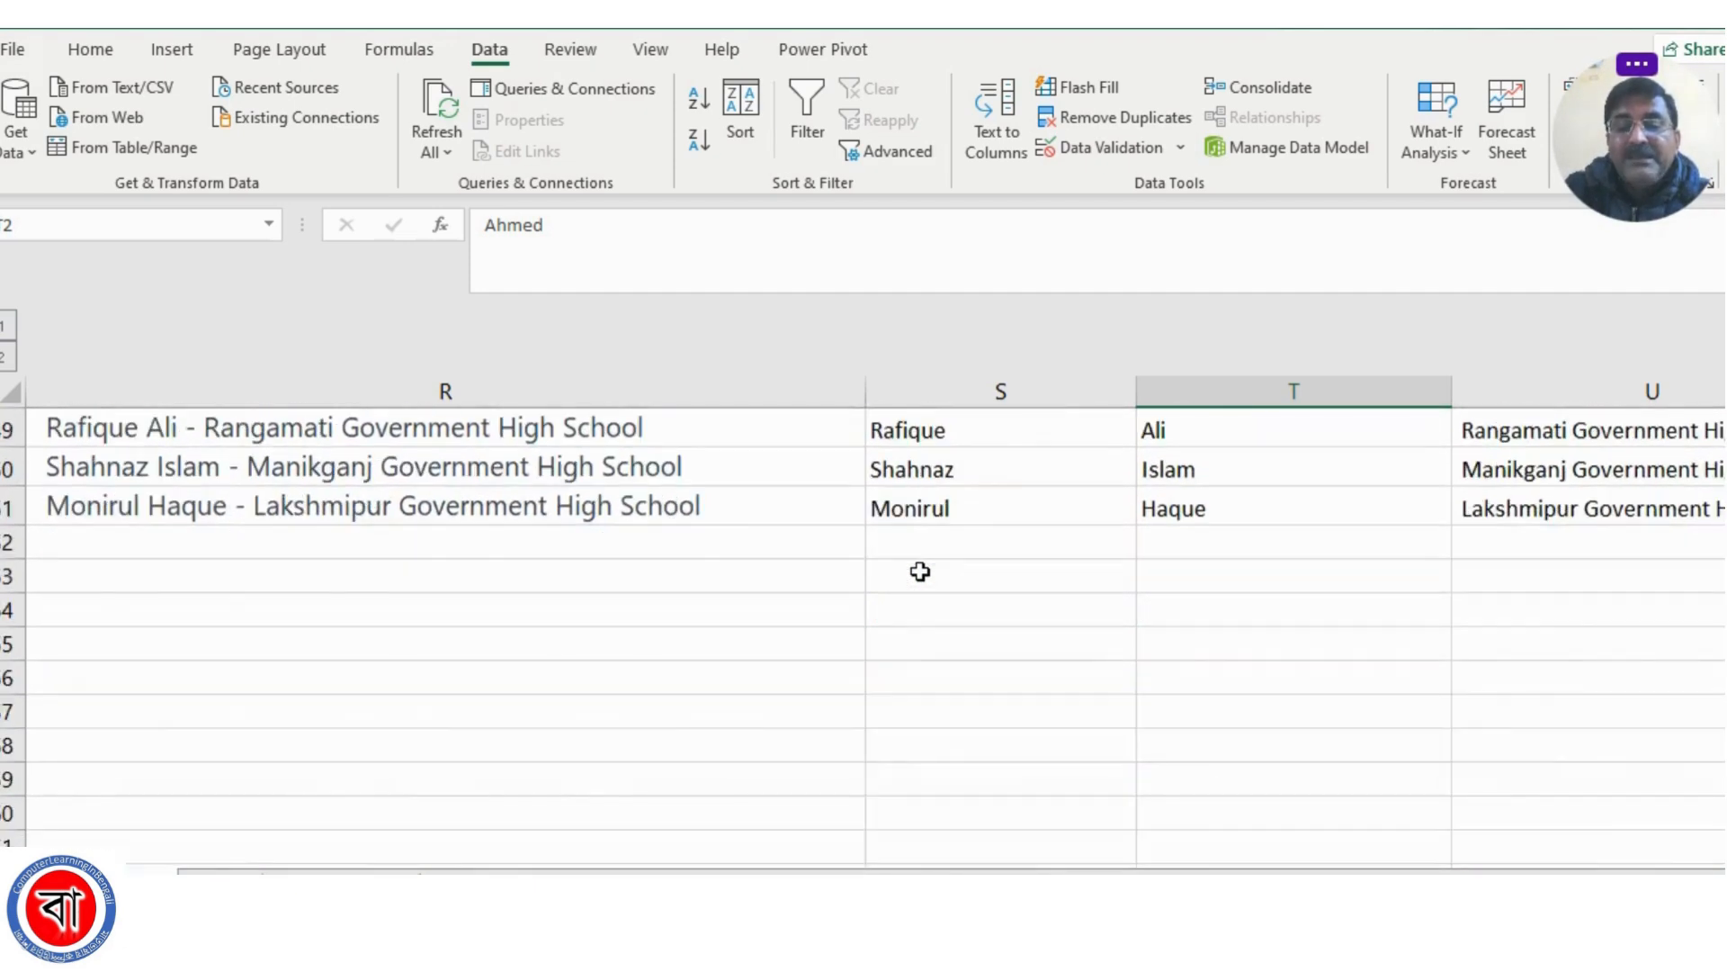
scroll(920, 570, up, 3)
scroll(920, 570, up, 13)
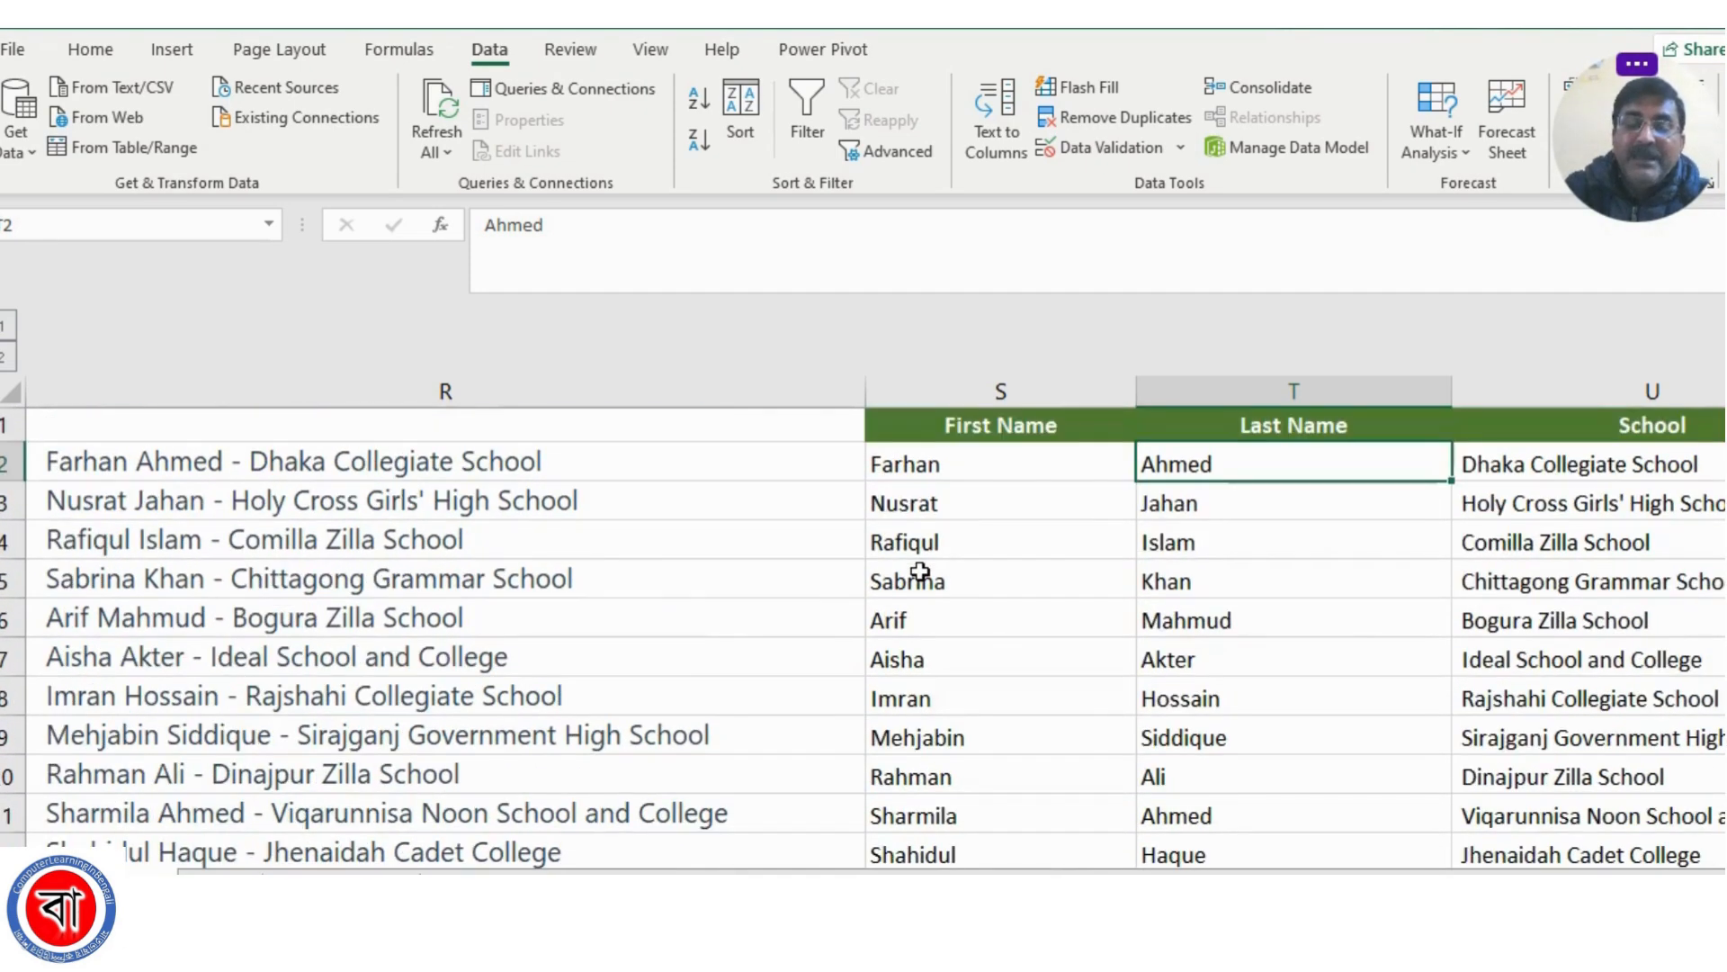
click(1023, 565)
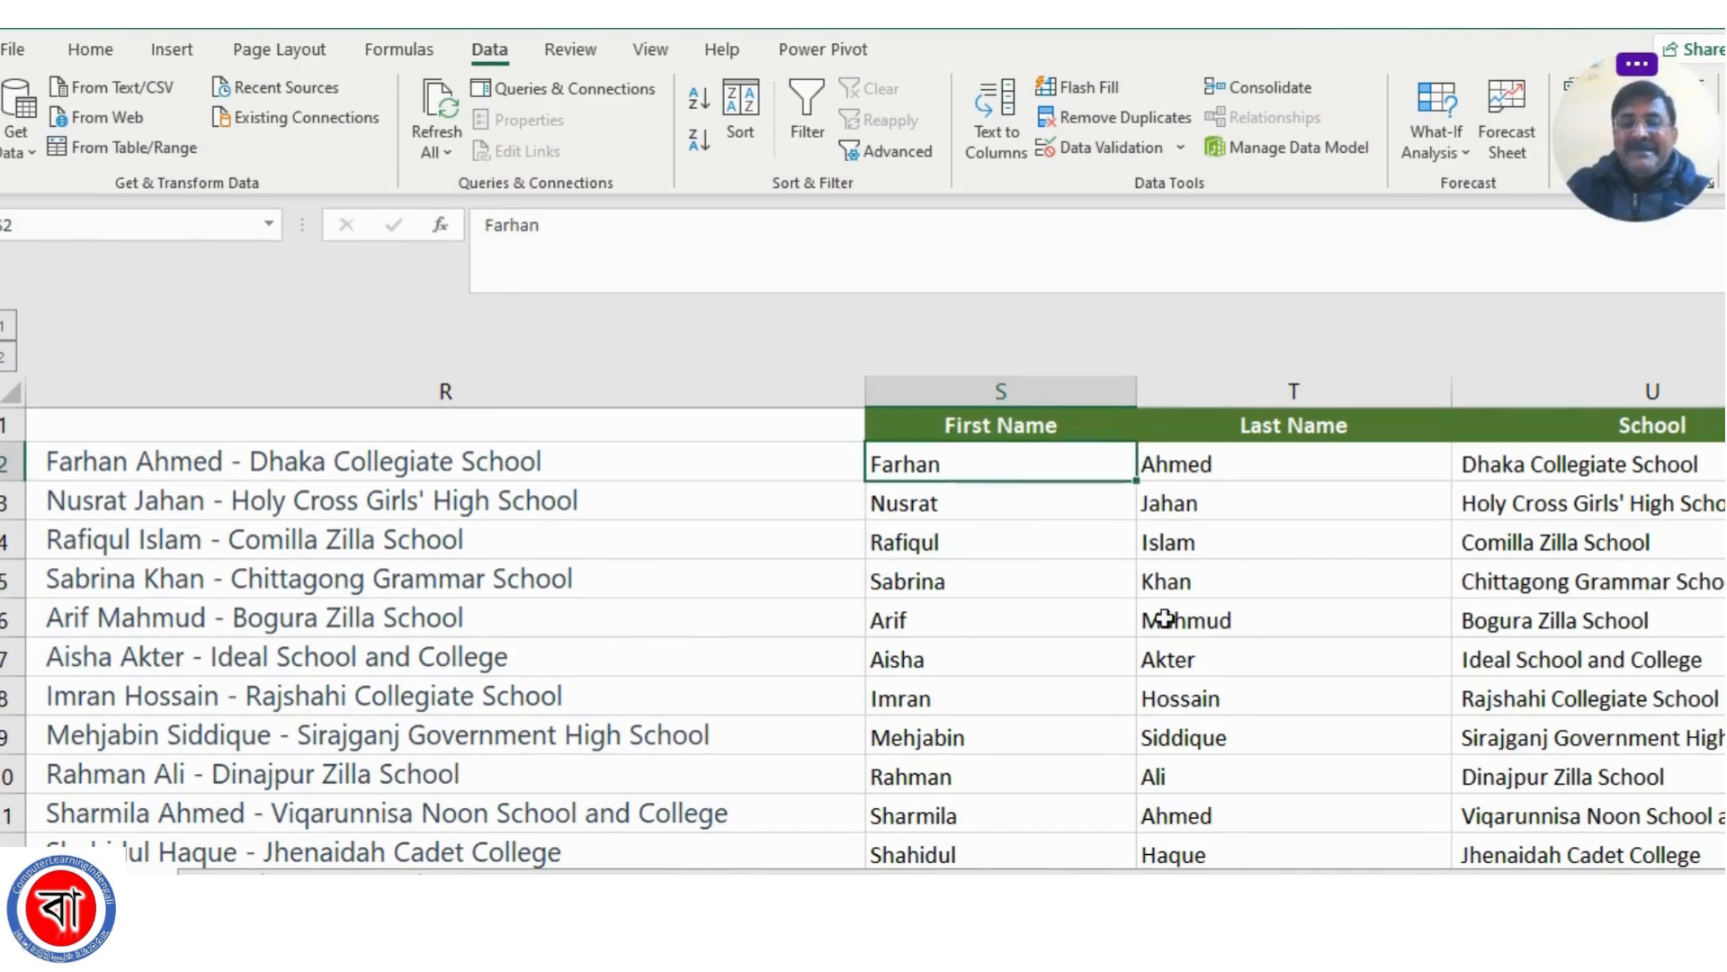
scroll(1160, 617, down, 2)
scroll(1163, 618, up, 2)
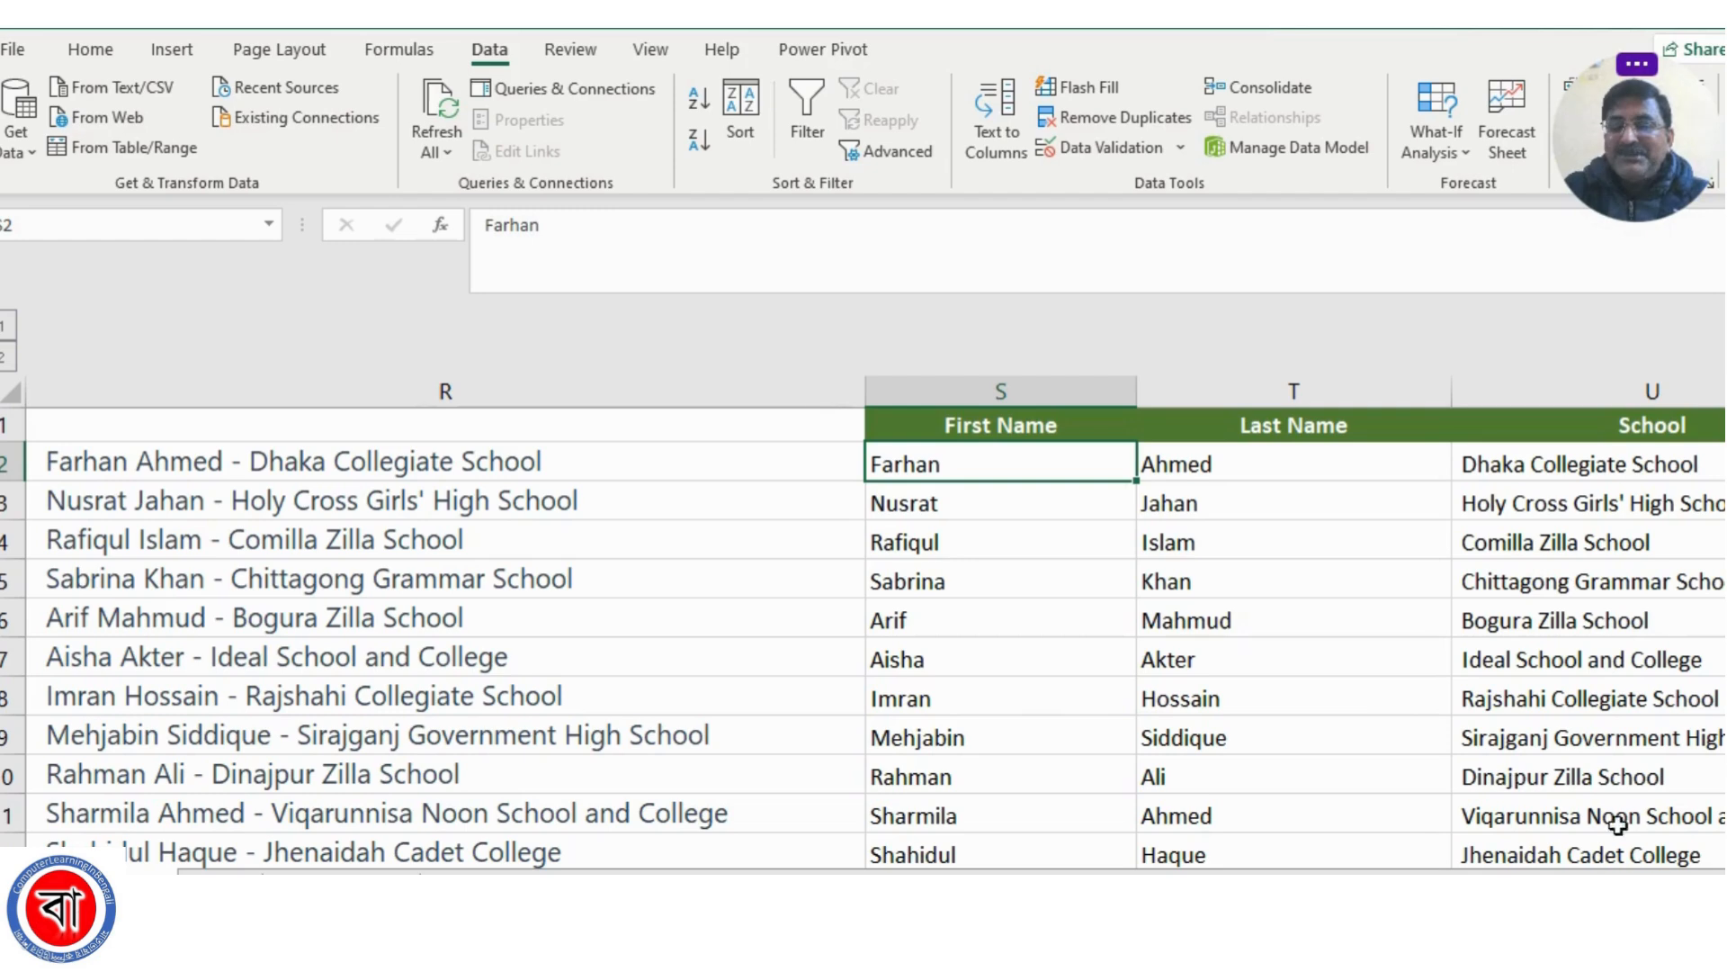
scroll(864, 630, right, 1)
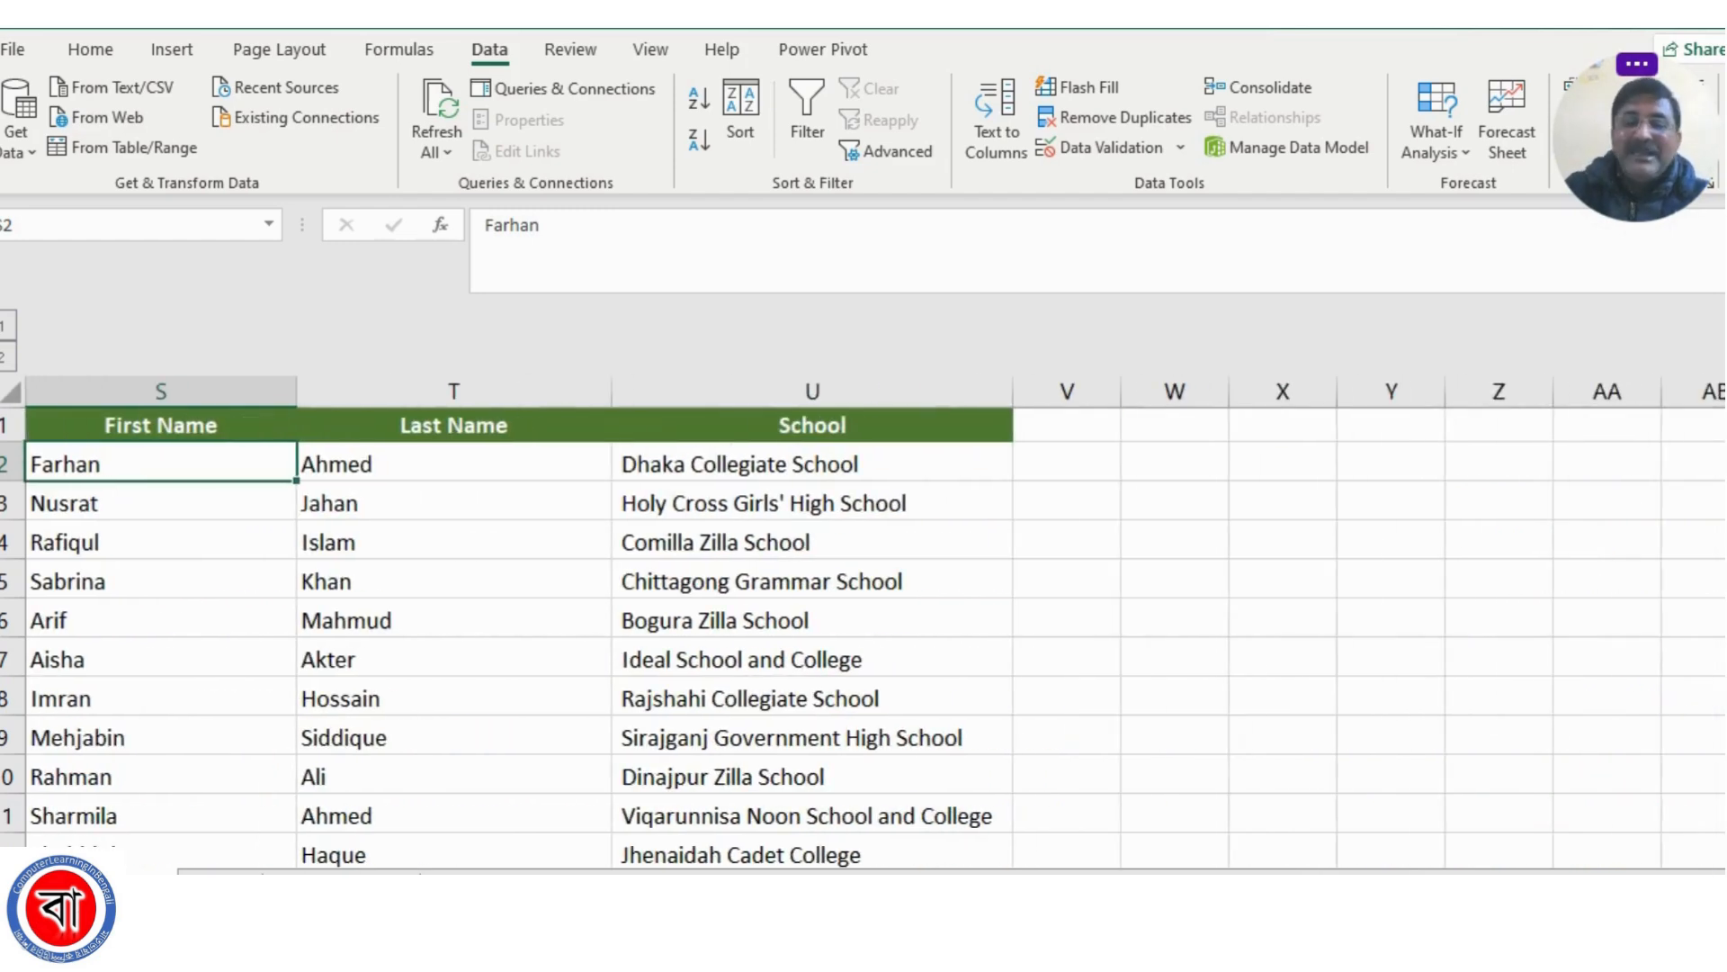
scroll(994, 648, left, 1)
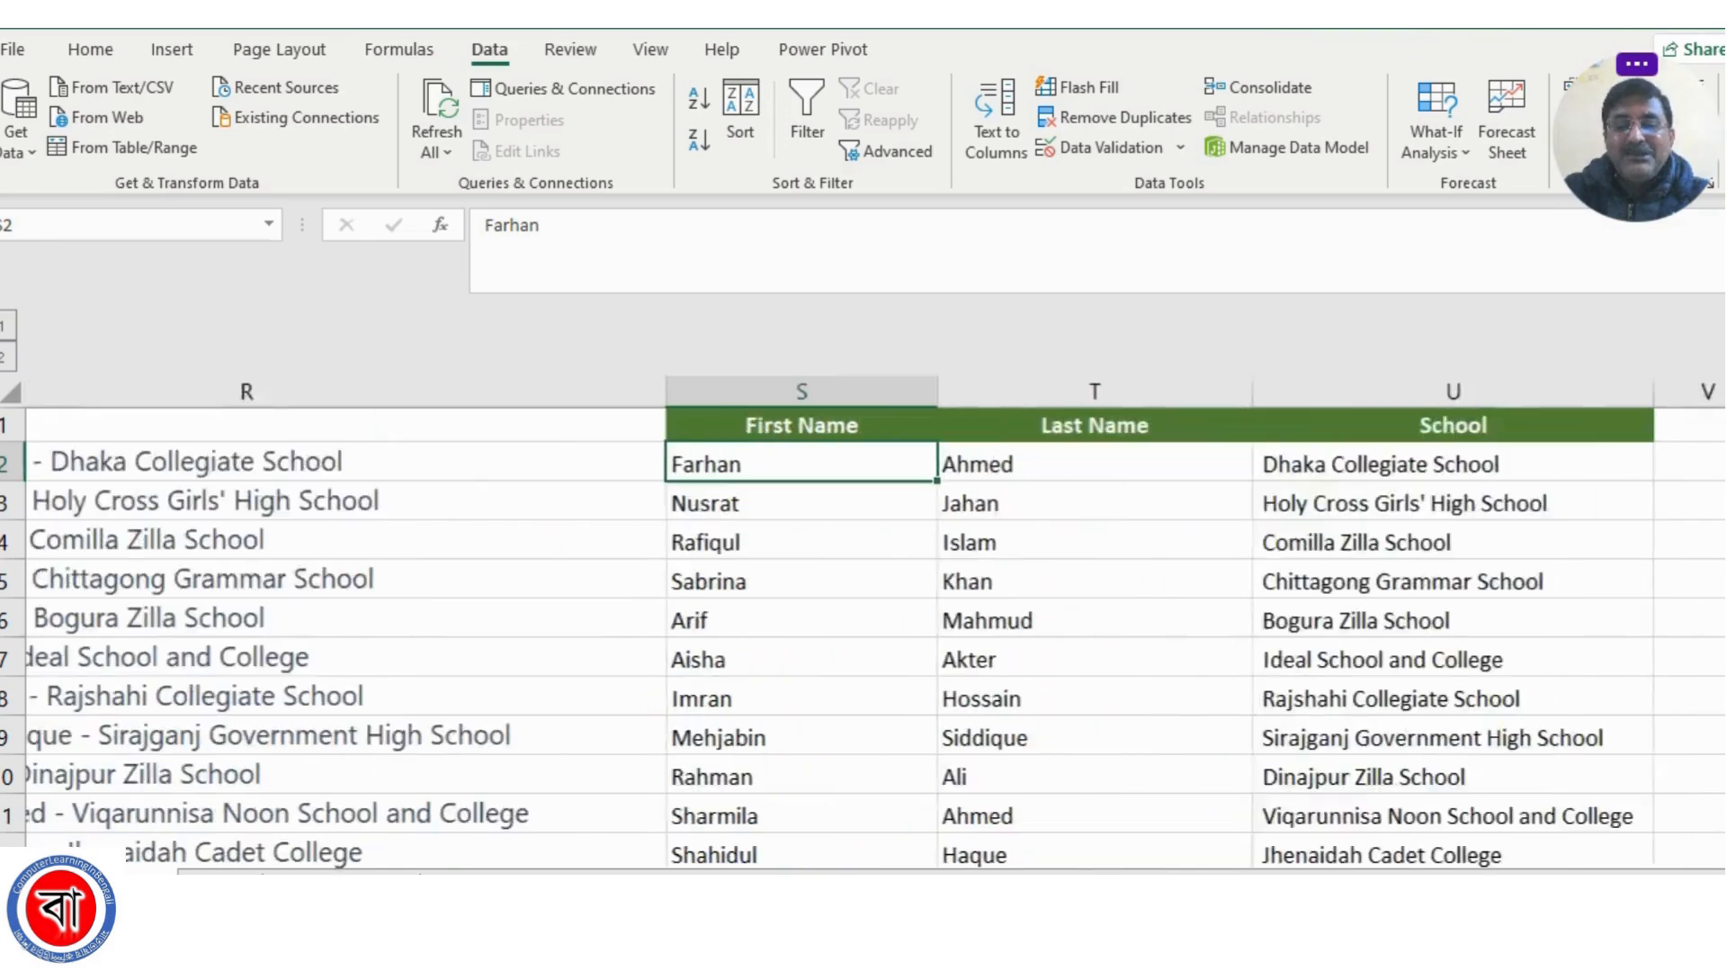
click(1067, 619)
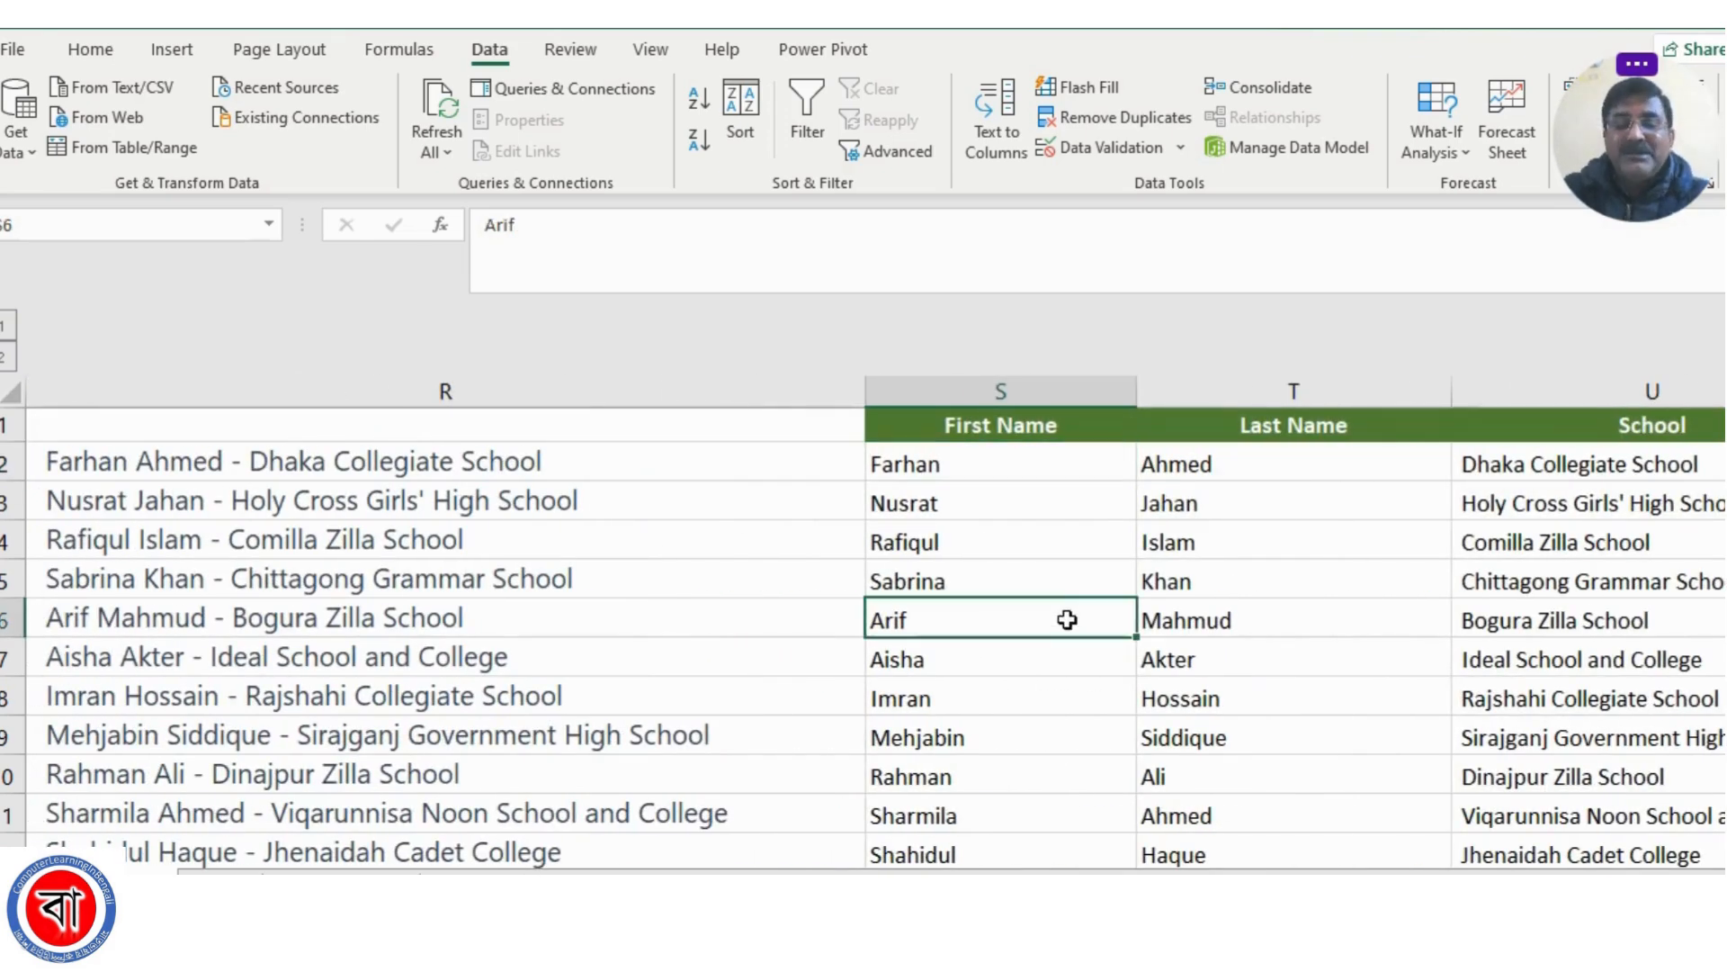
Clear all the split first names, last names and schools in columns S to U, keeping the headers
click(908, 464)
scroll(1406, 699, down, 3)
scroll(1406, 699, down, 12)
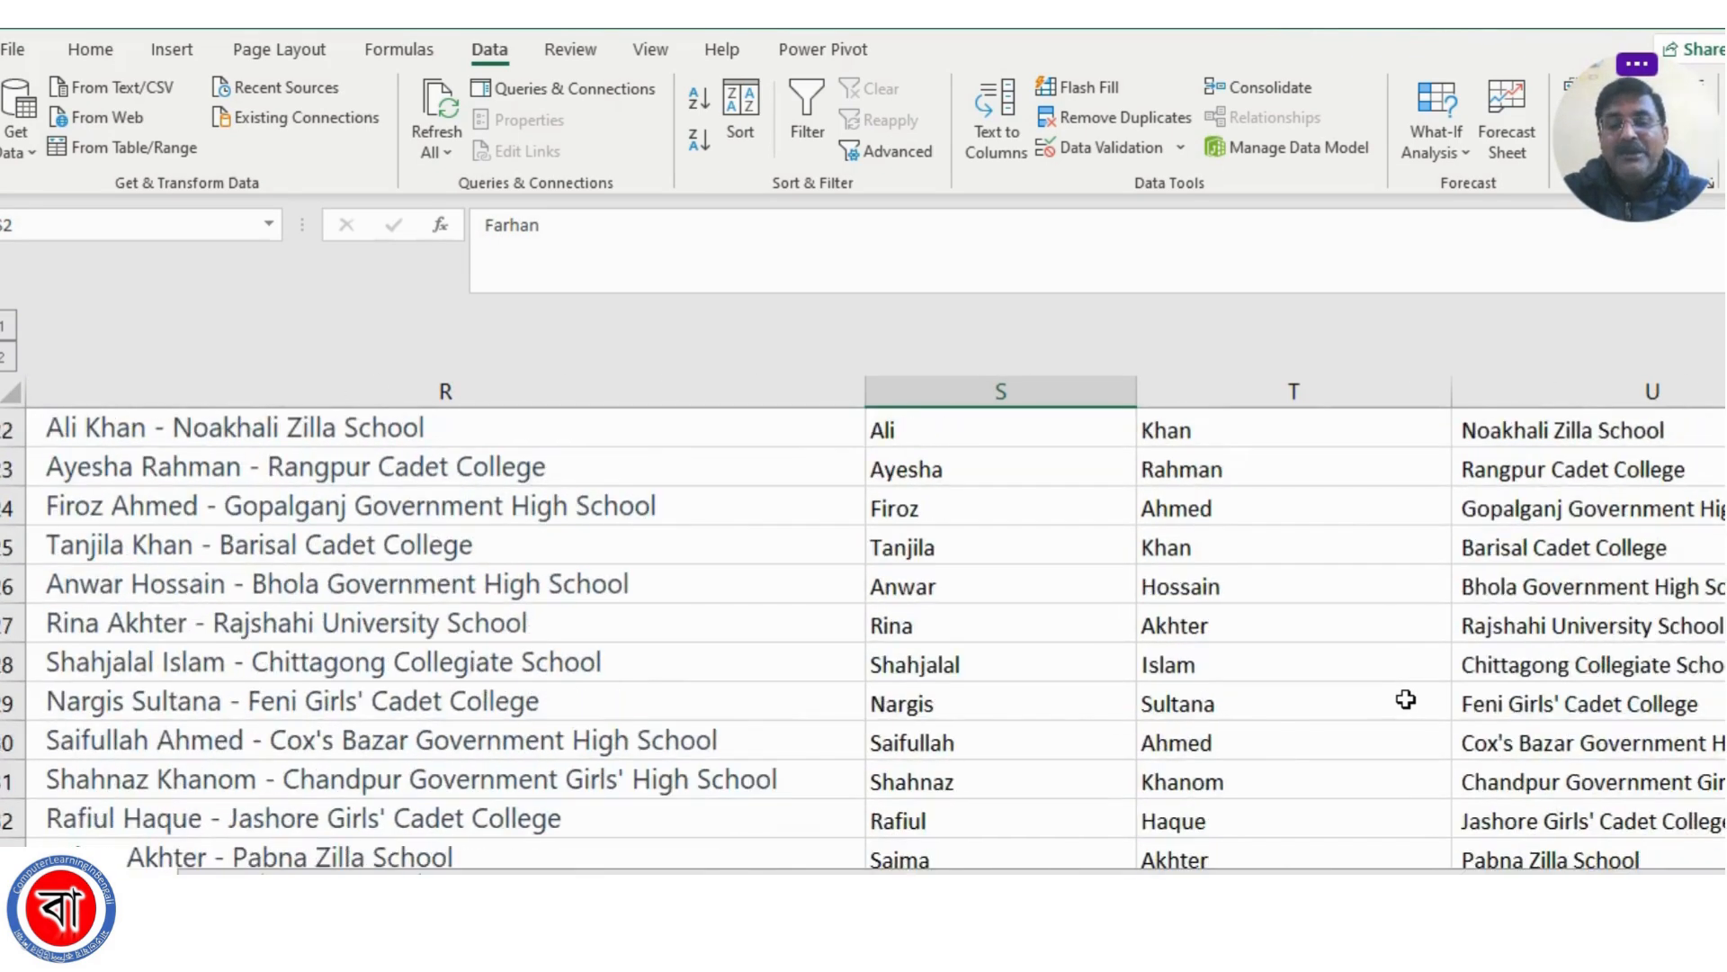
scroll(1406, 699, up, 3)
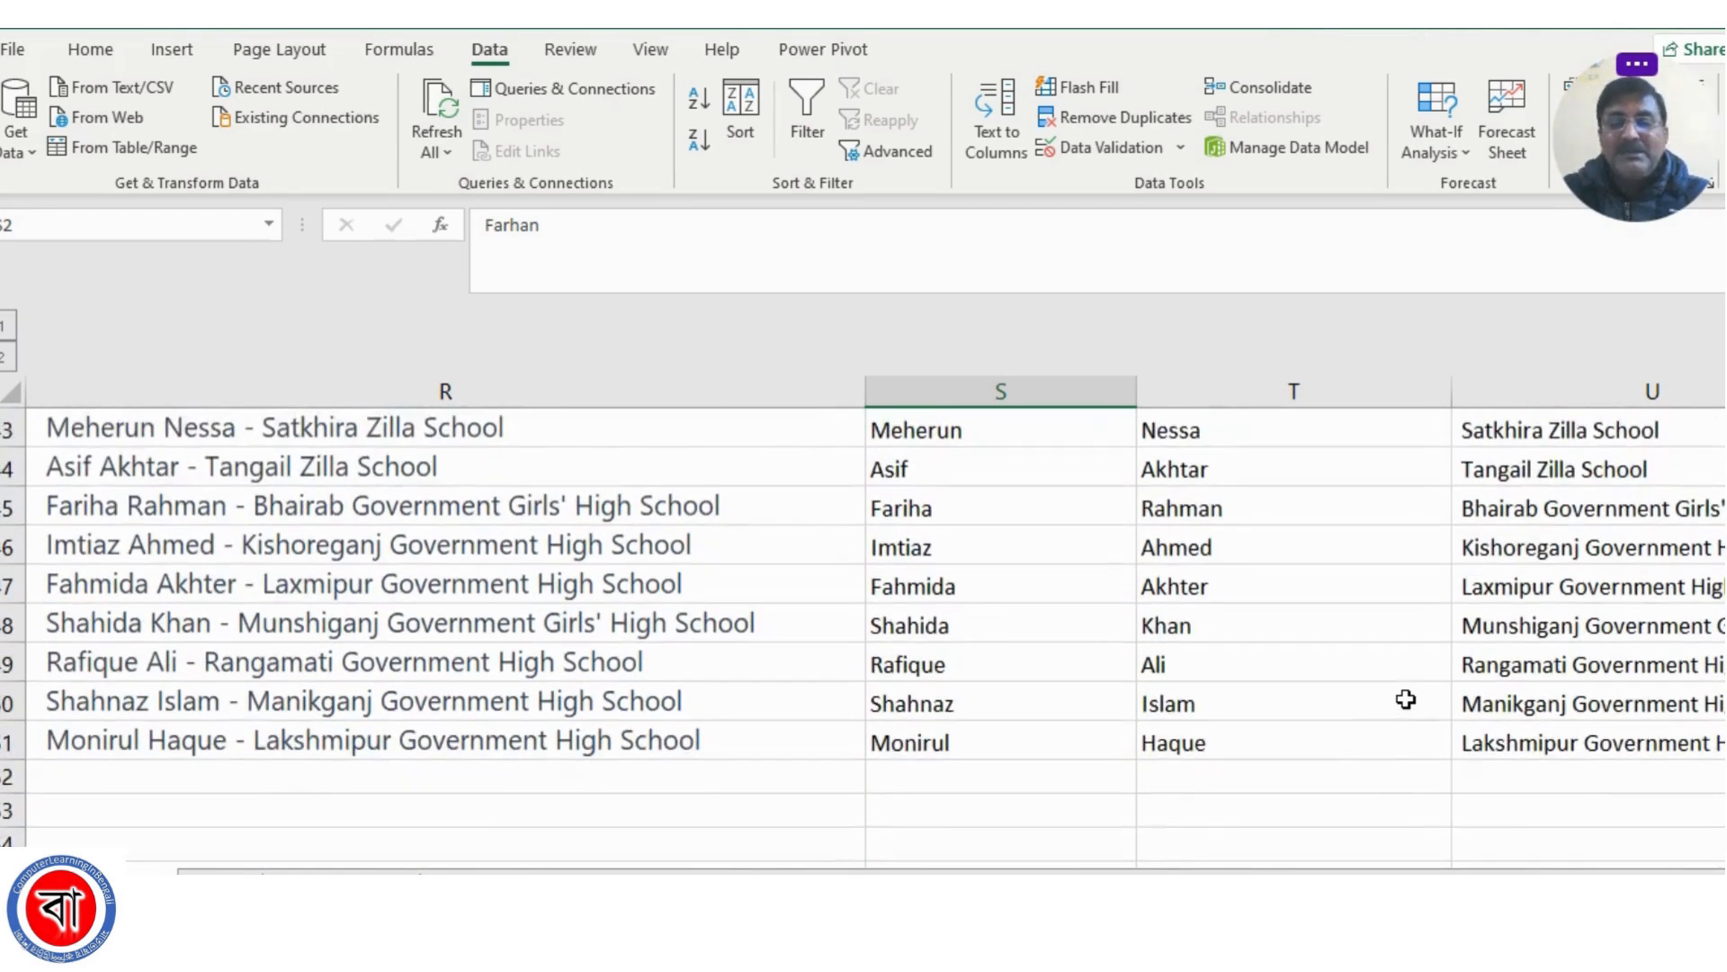
scroll(1406, 699, down, 3)
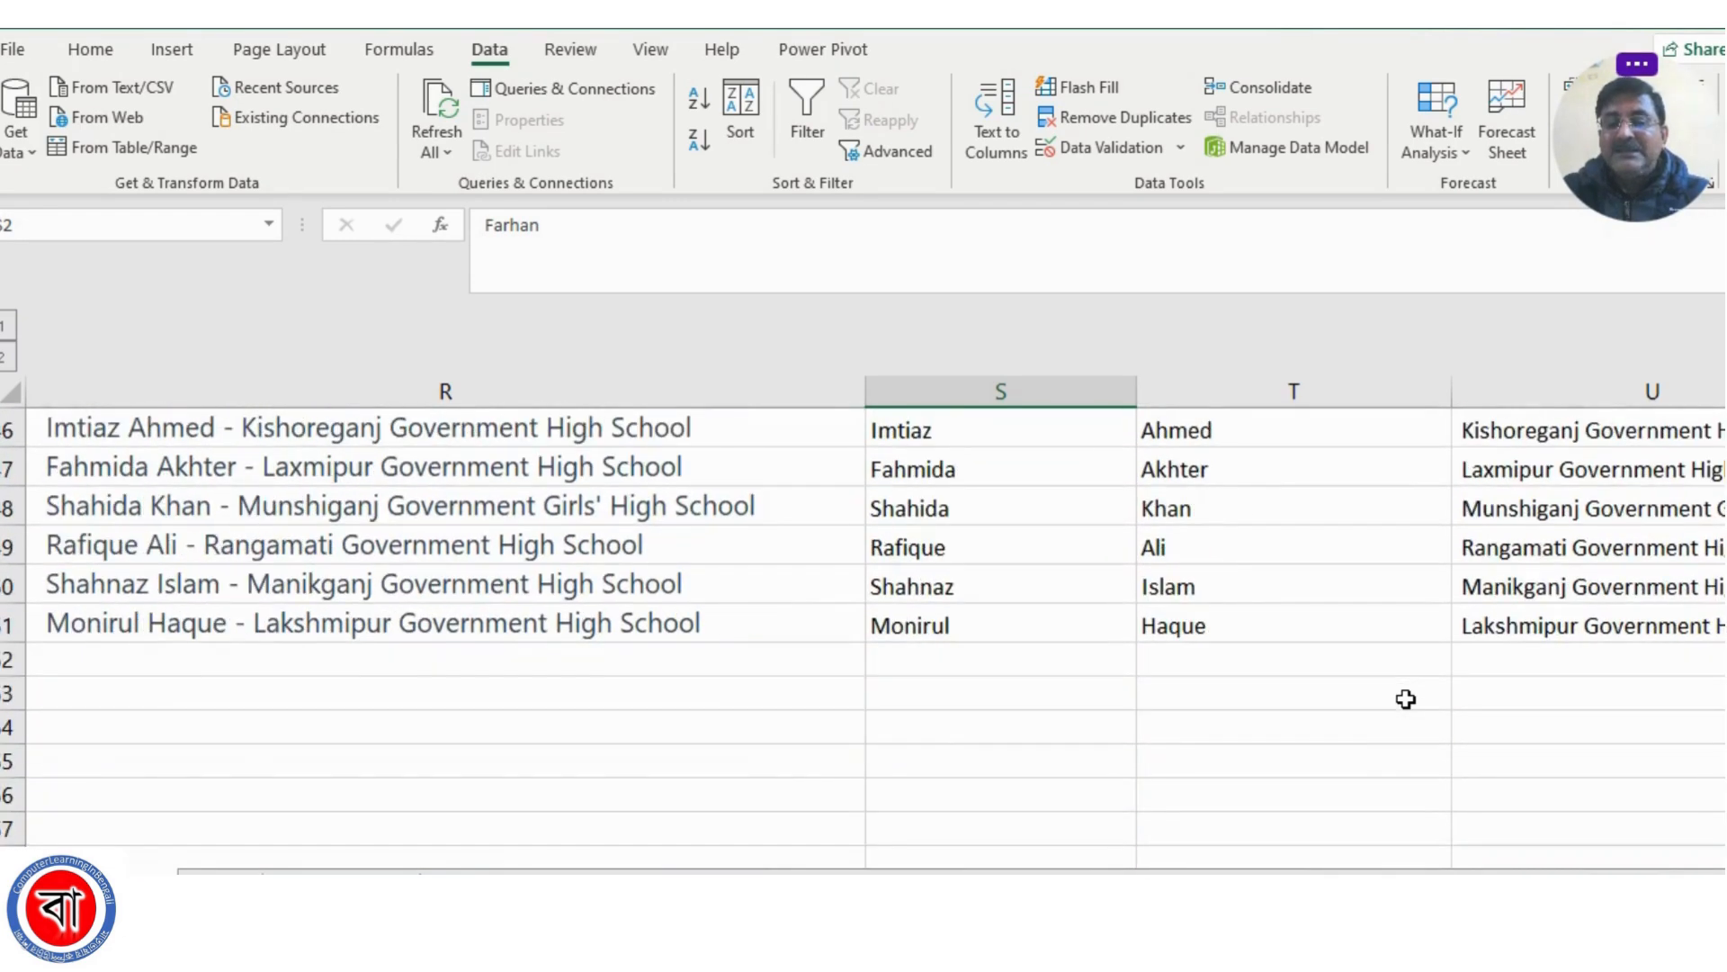
shift+click(1583, 626)
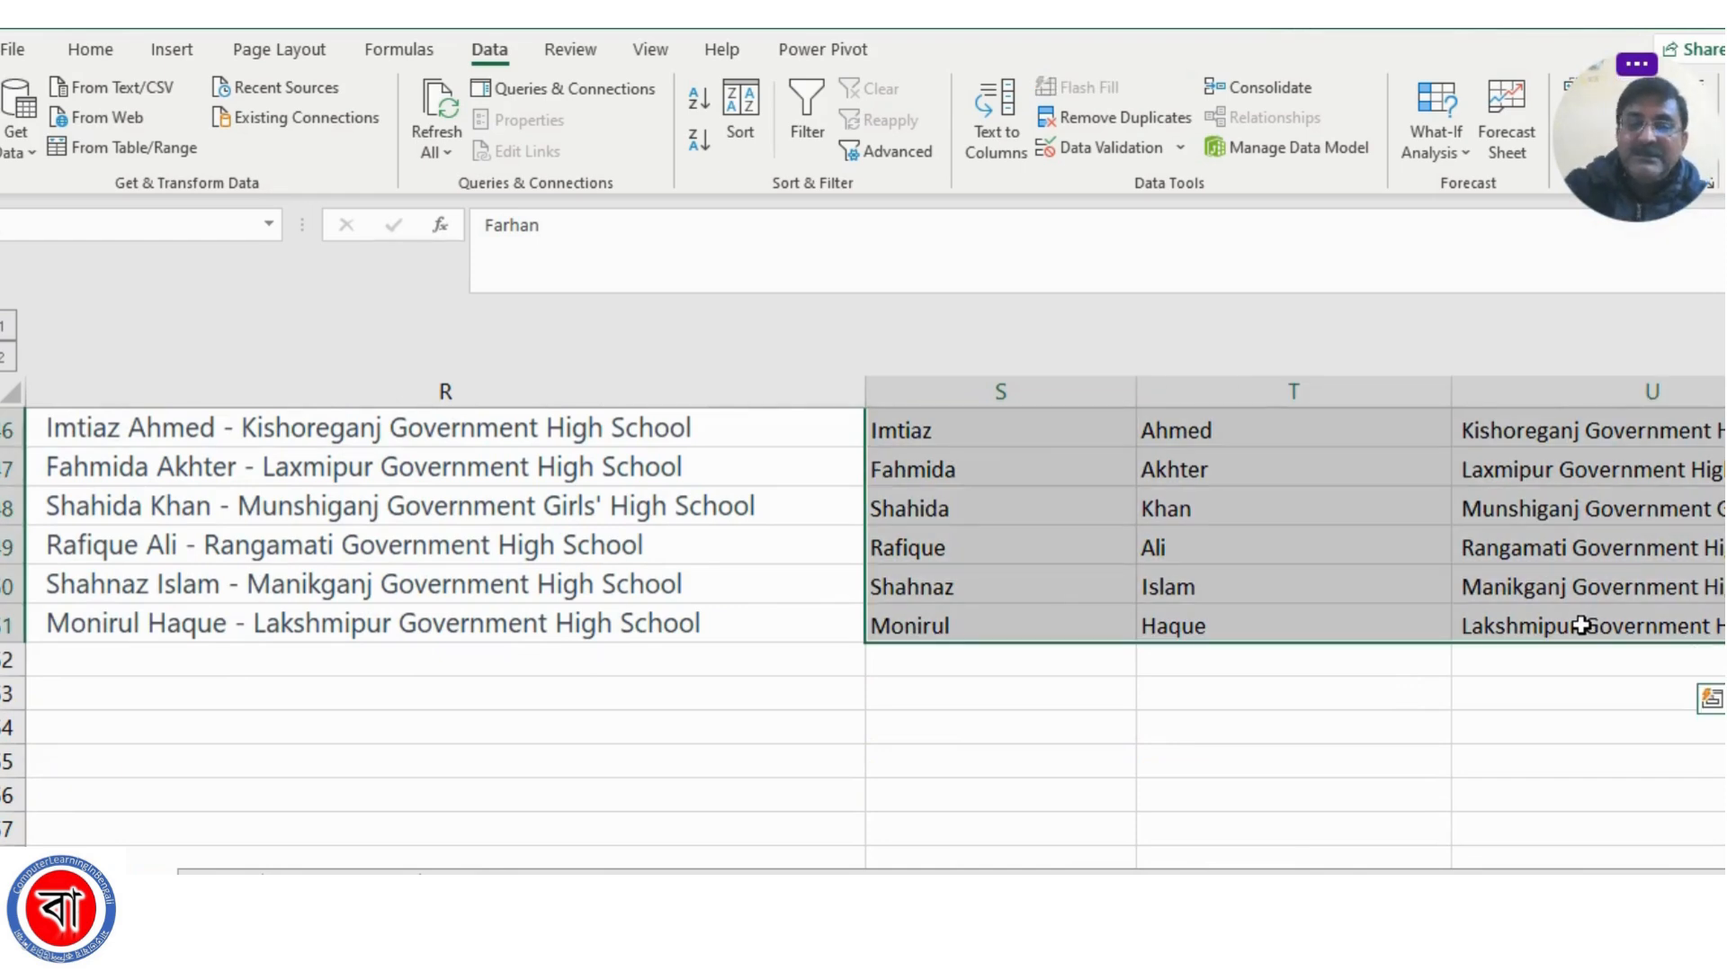
key(Delete)
click(998, 578)
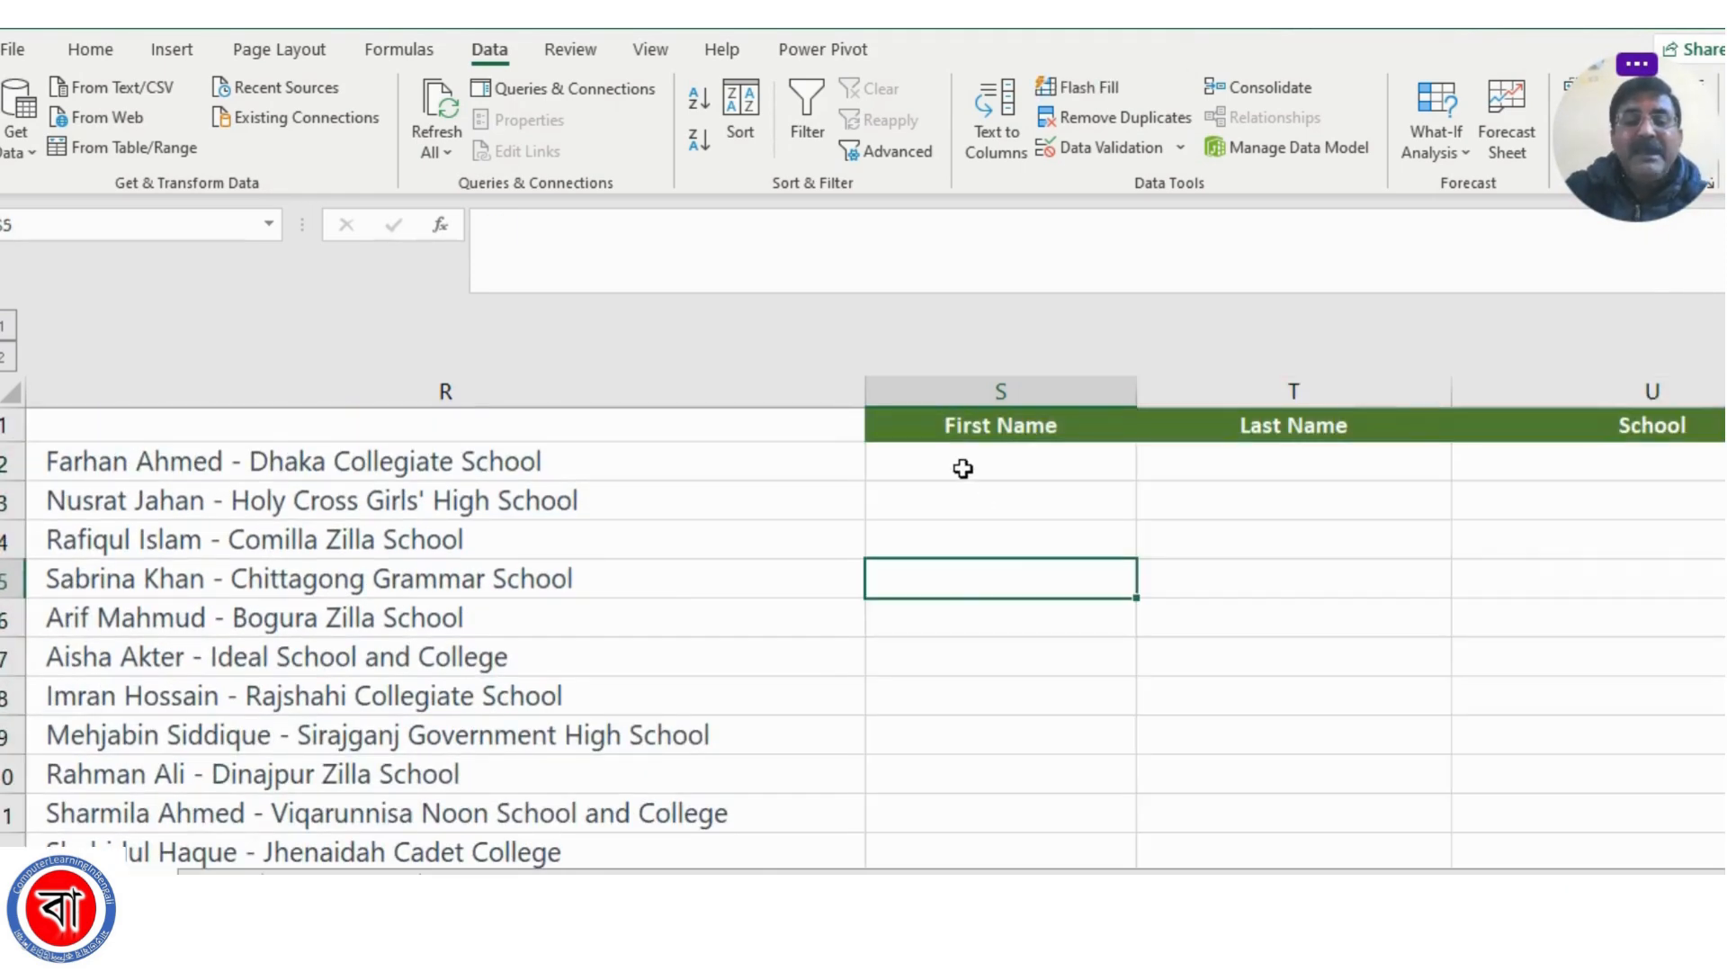
Enter the first entry's first name in S2, its last name in T2 and "Dhaka Collegiate School" in U2 as samples
click(962, 467)
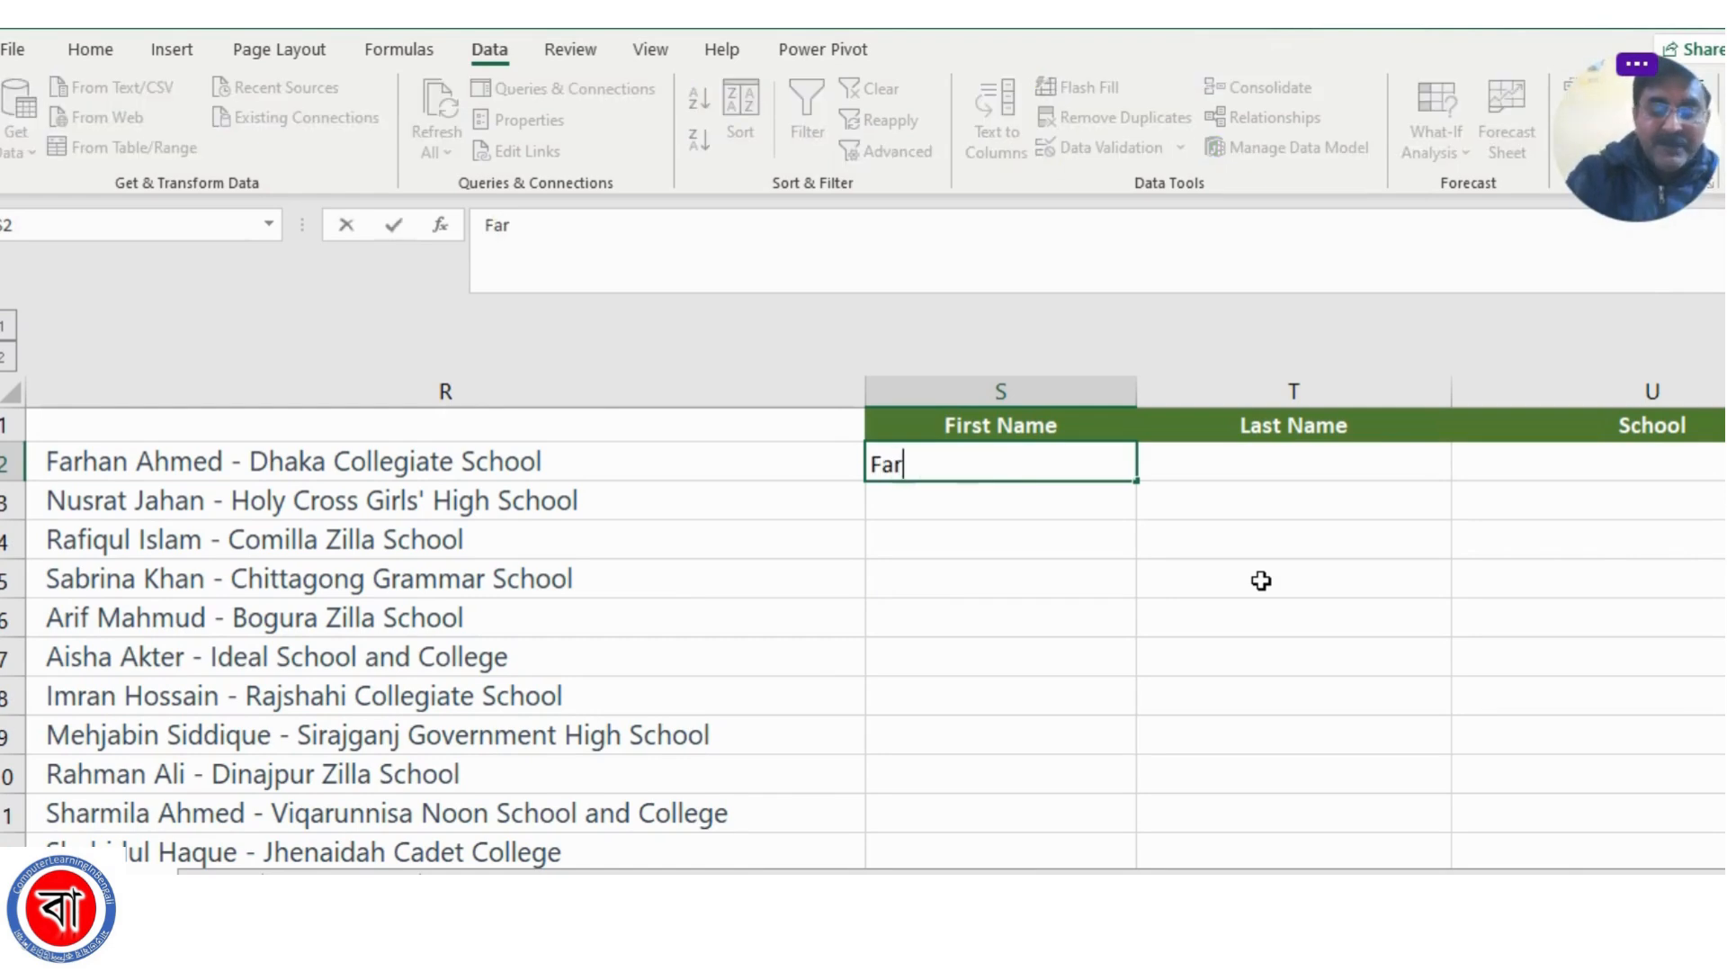
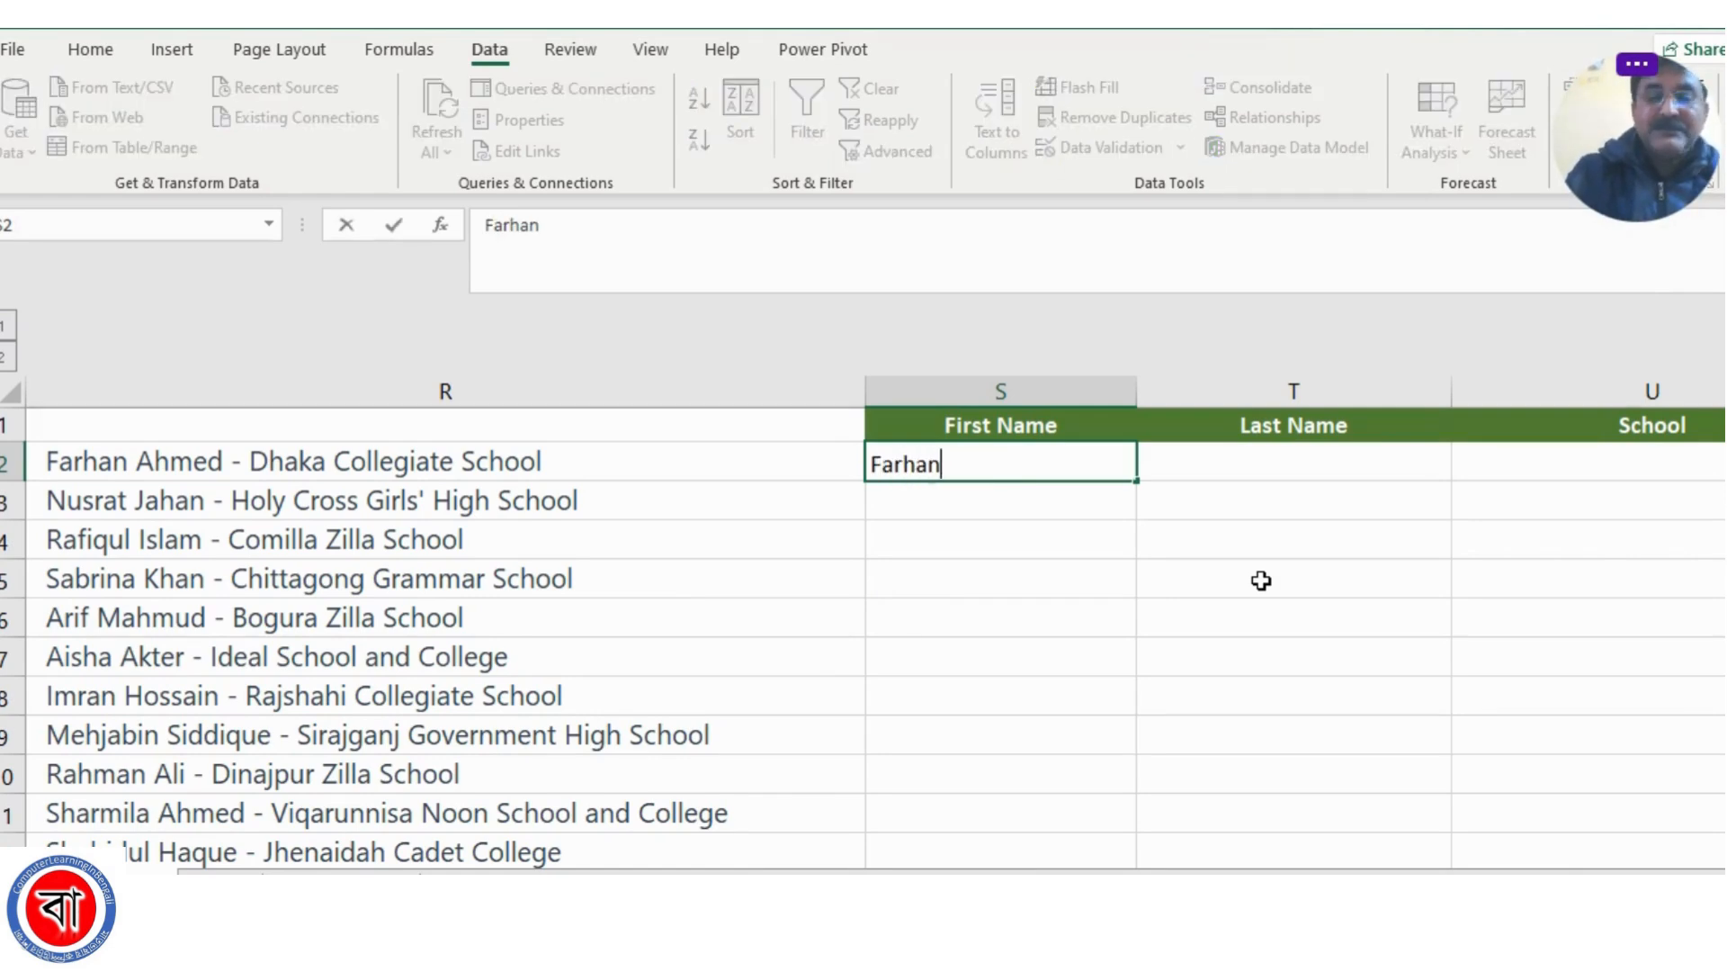
click(1271, 467)
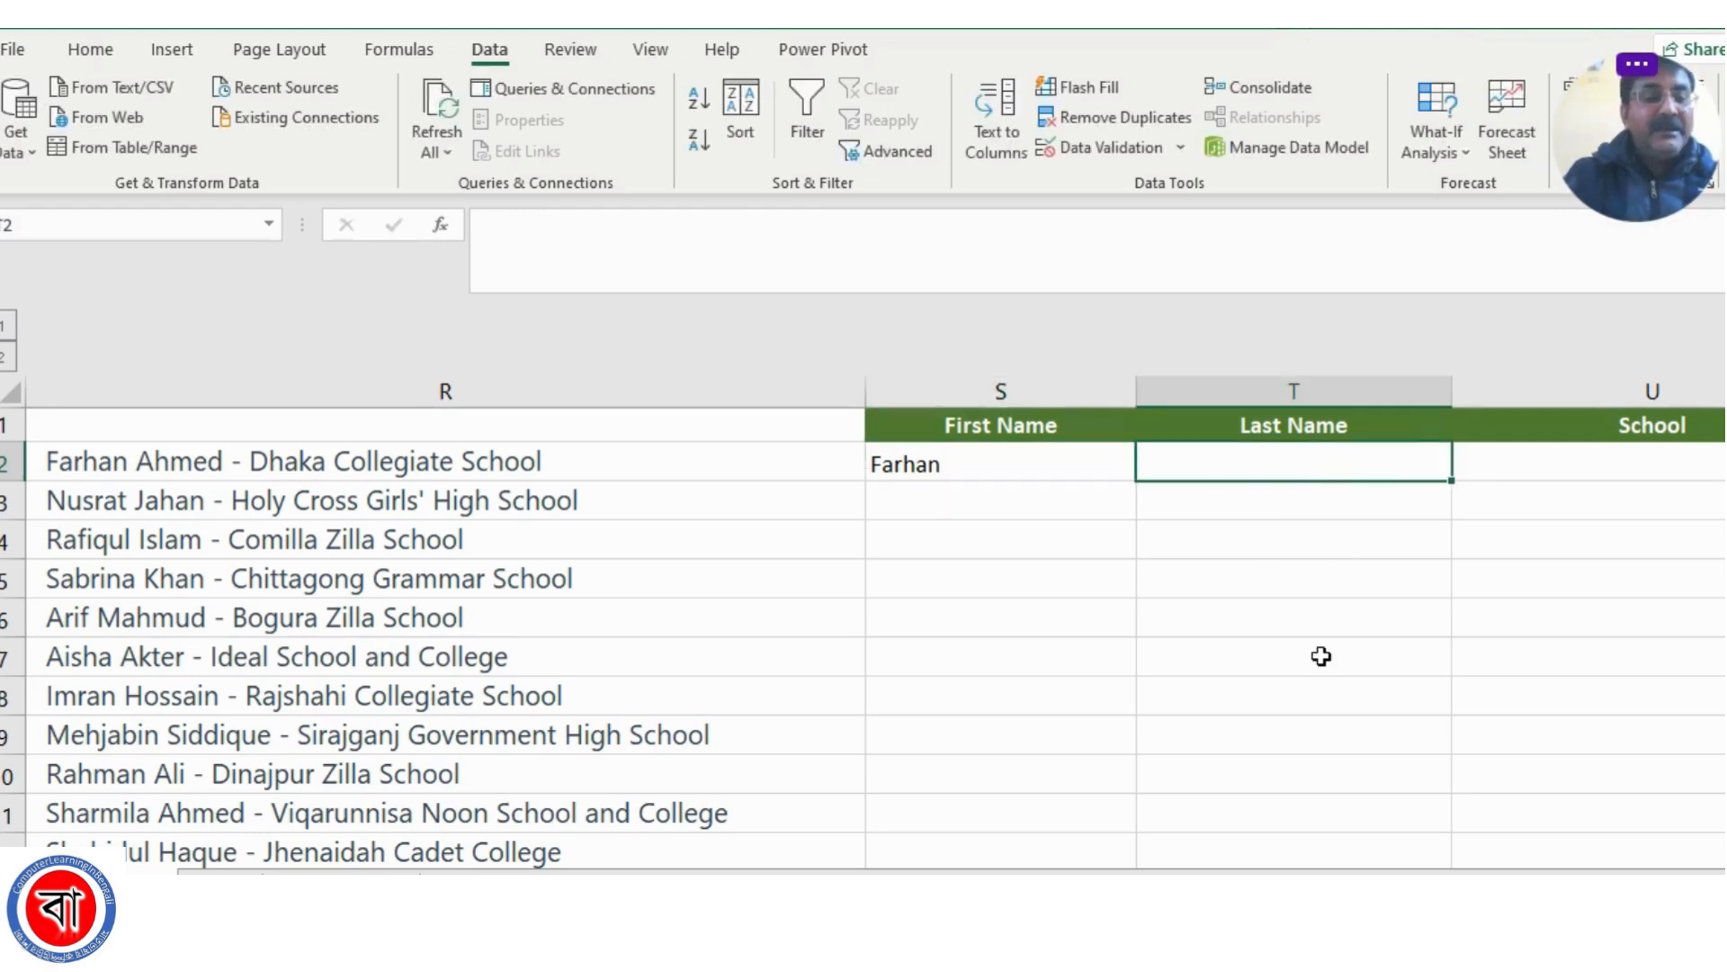
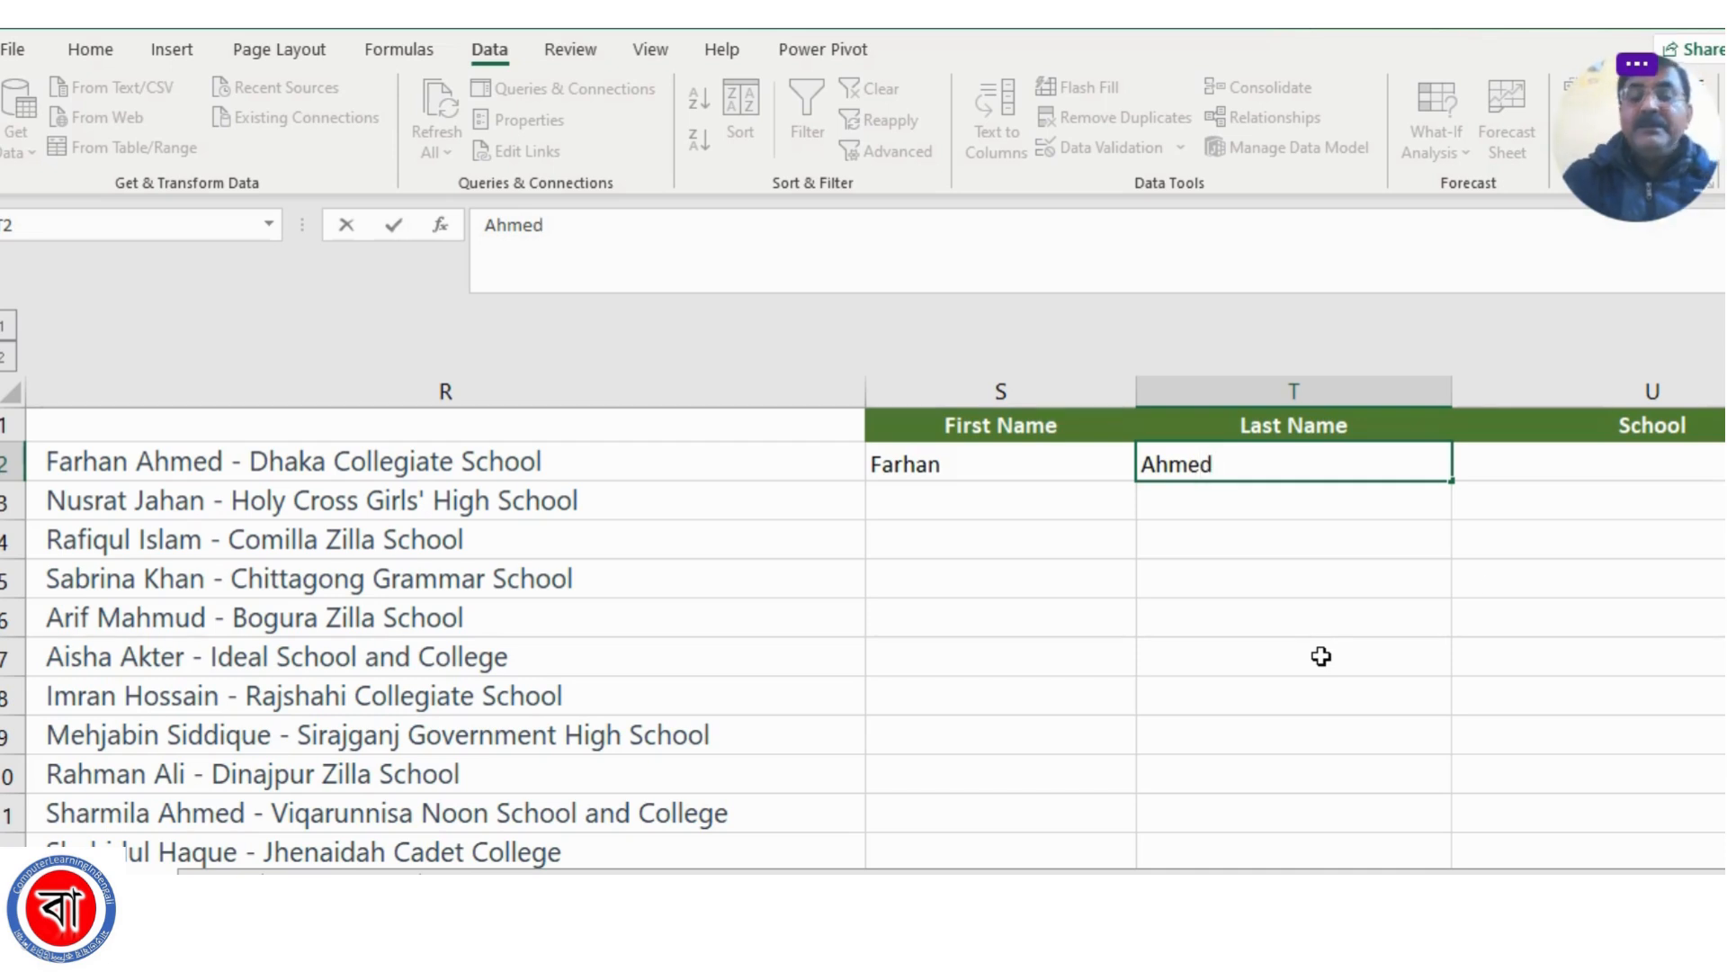
click(1500, 465)
click(367, 457)
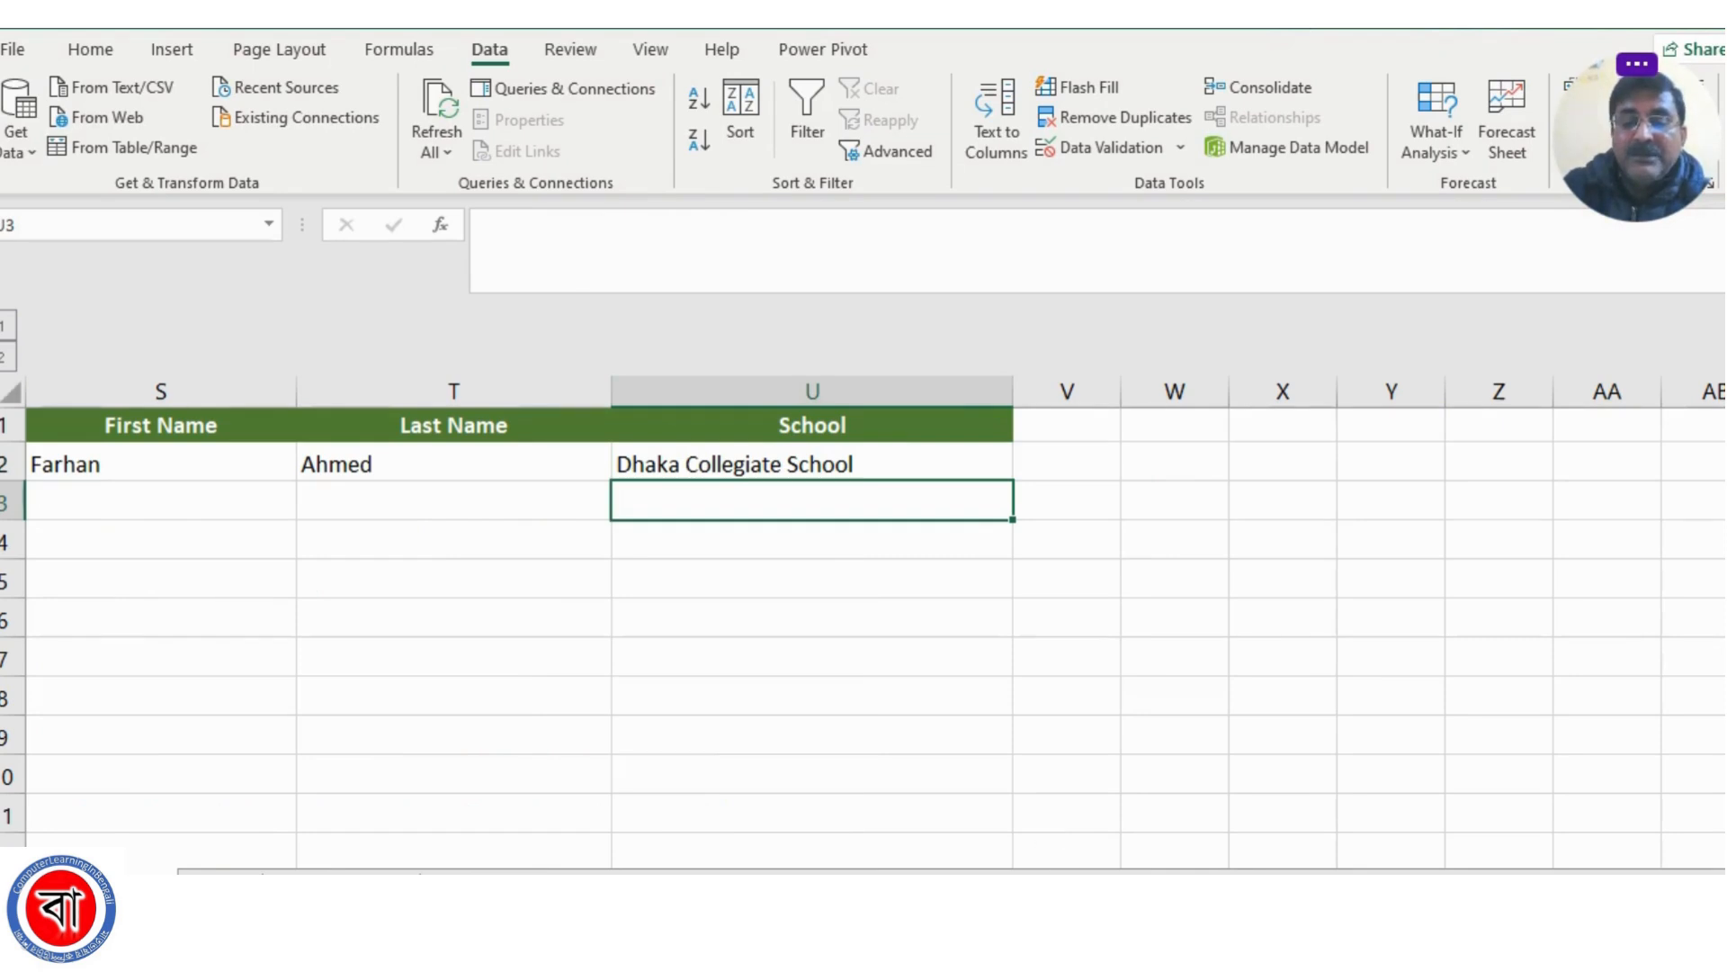
Flash Fill the rest of the First Name column from the sample in S2
scroll(1057, 854, left, 2)
click(1168, 632)
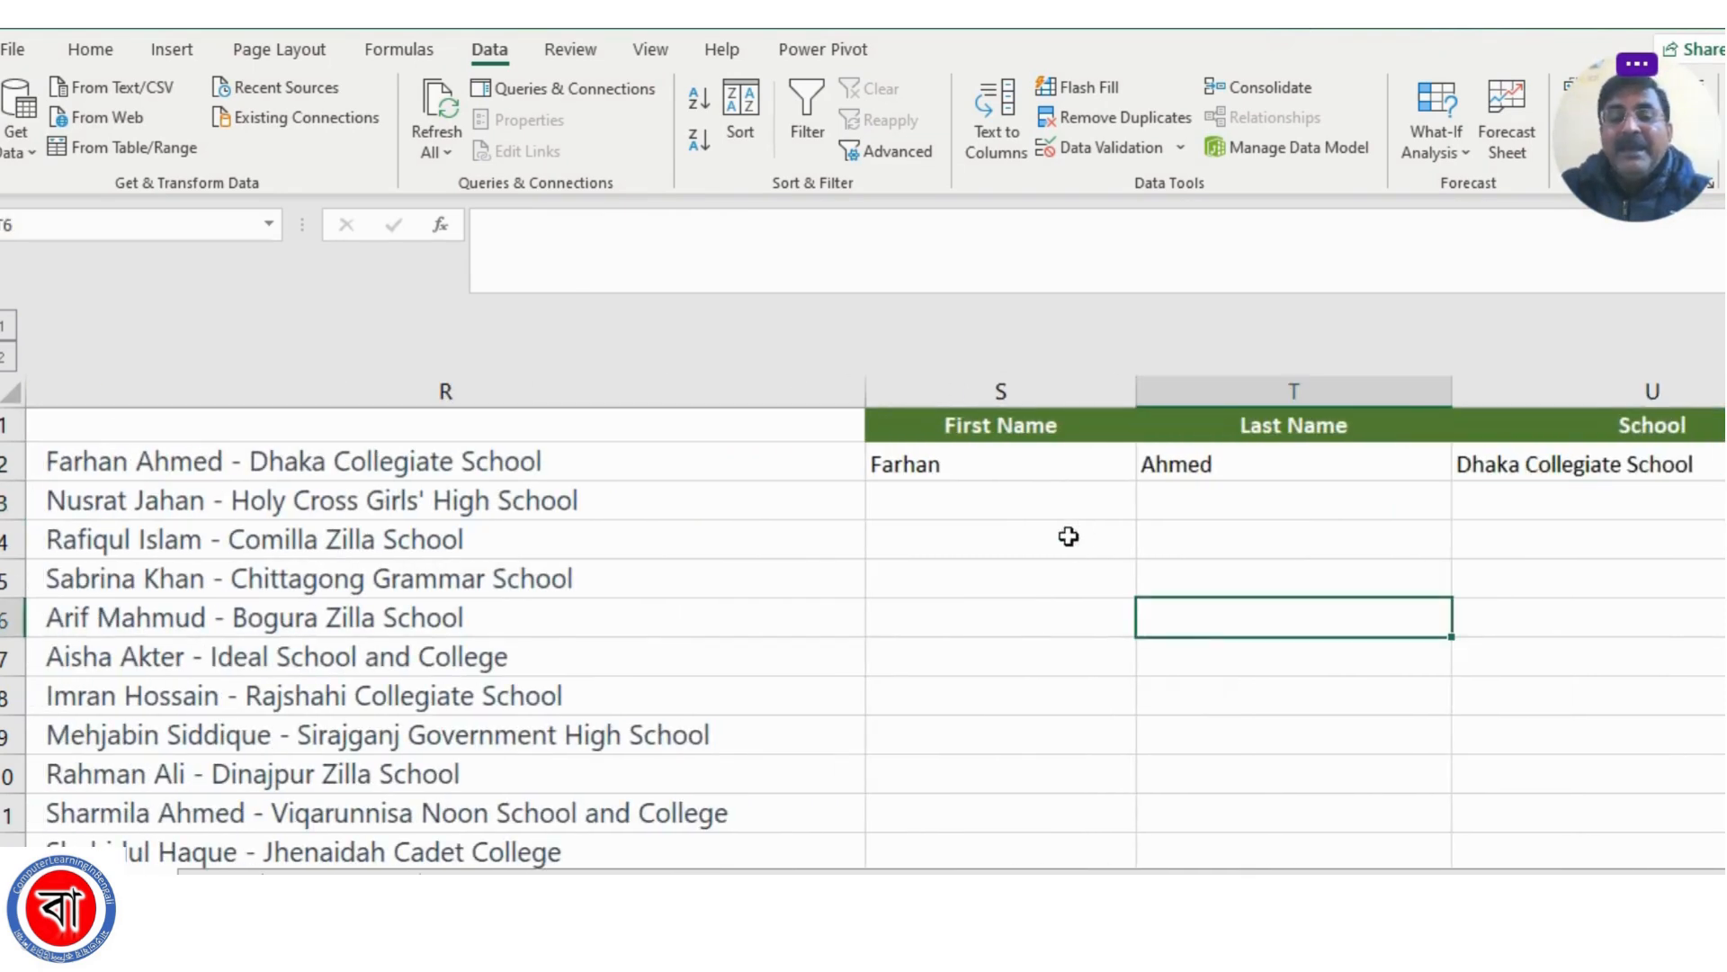
click(969, 471)
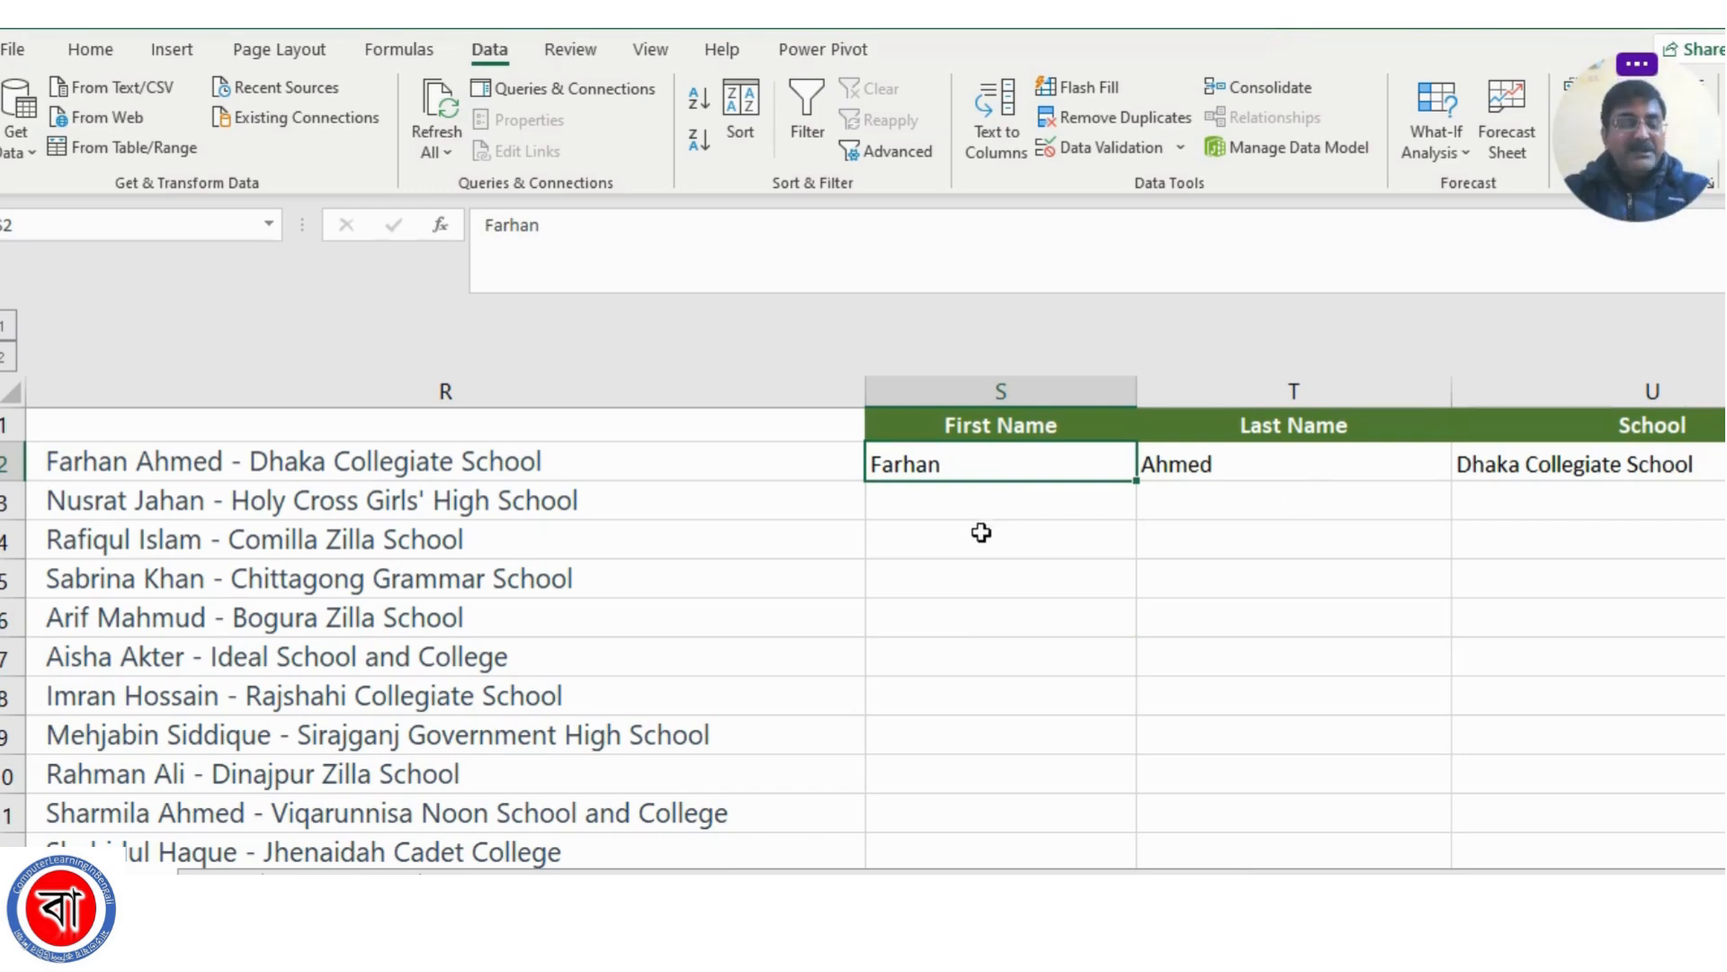
key(ctrl+e)
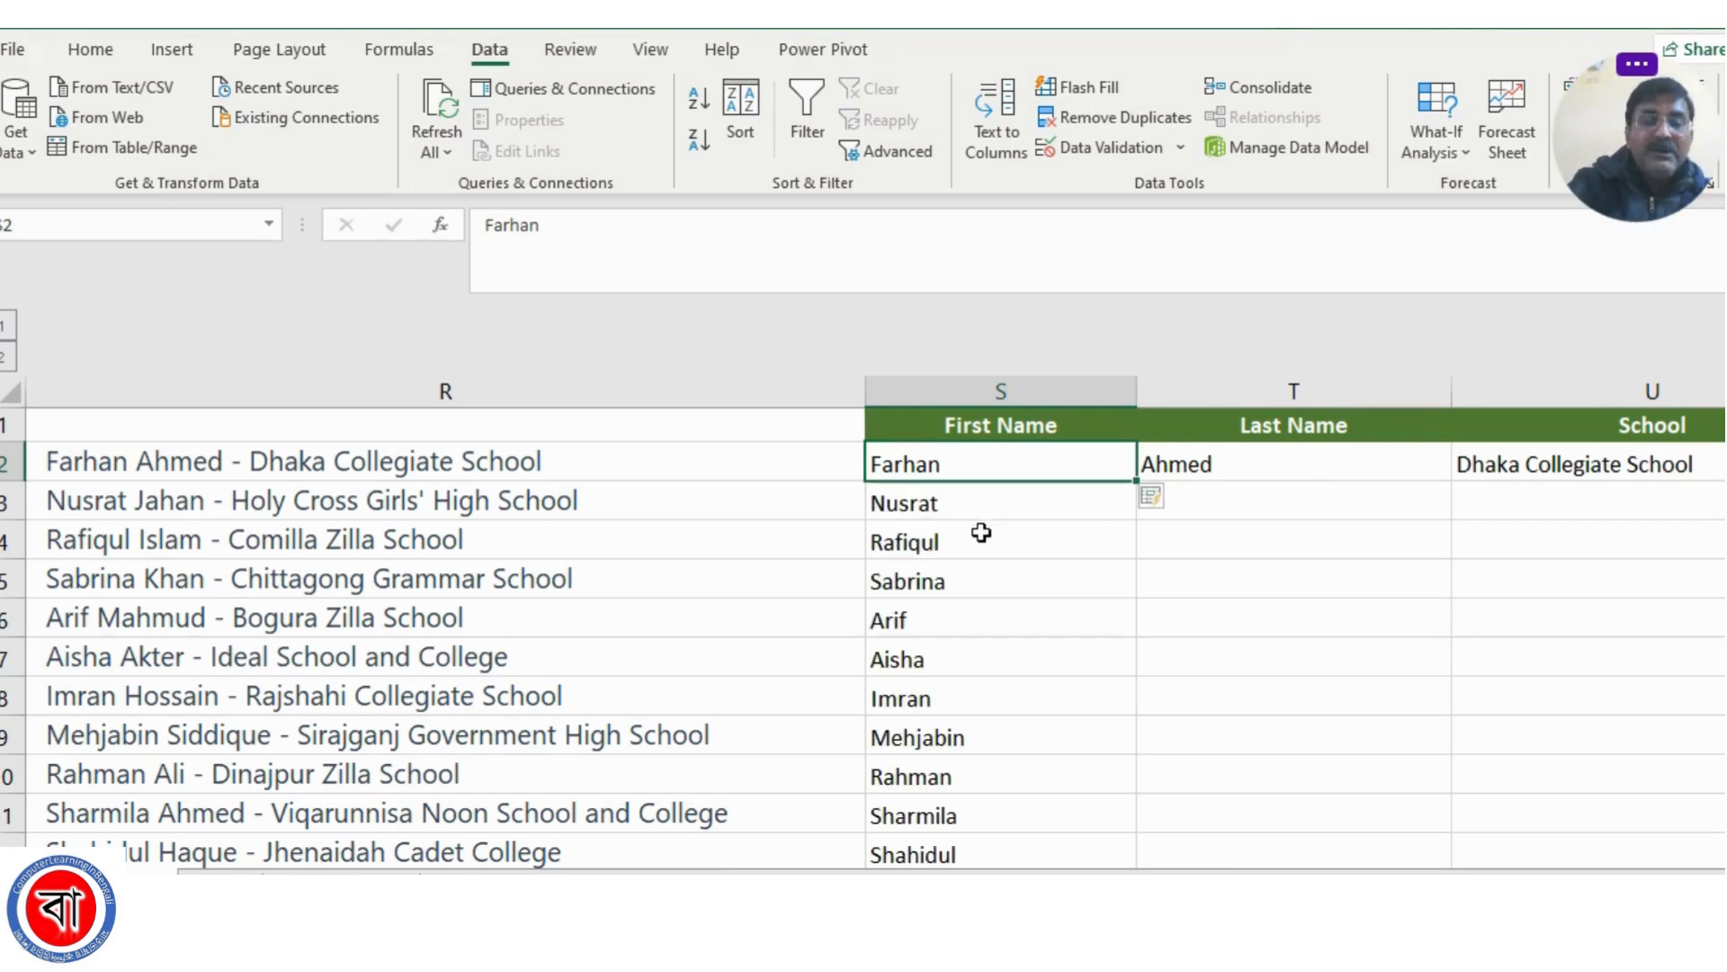
Flash Fill the rest of the Last Name and School columns from the samples in T2 and U2
click(1228, 465)
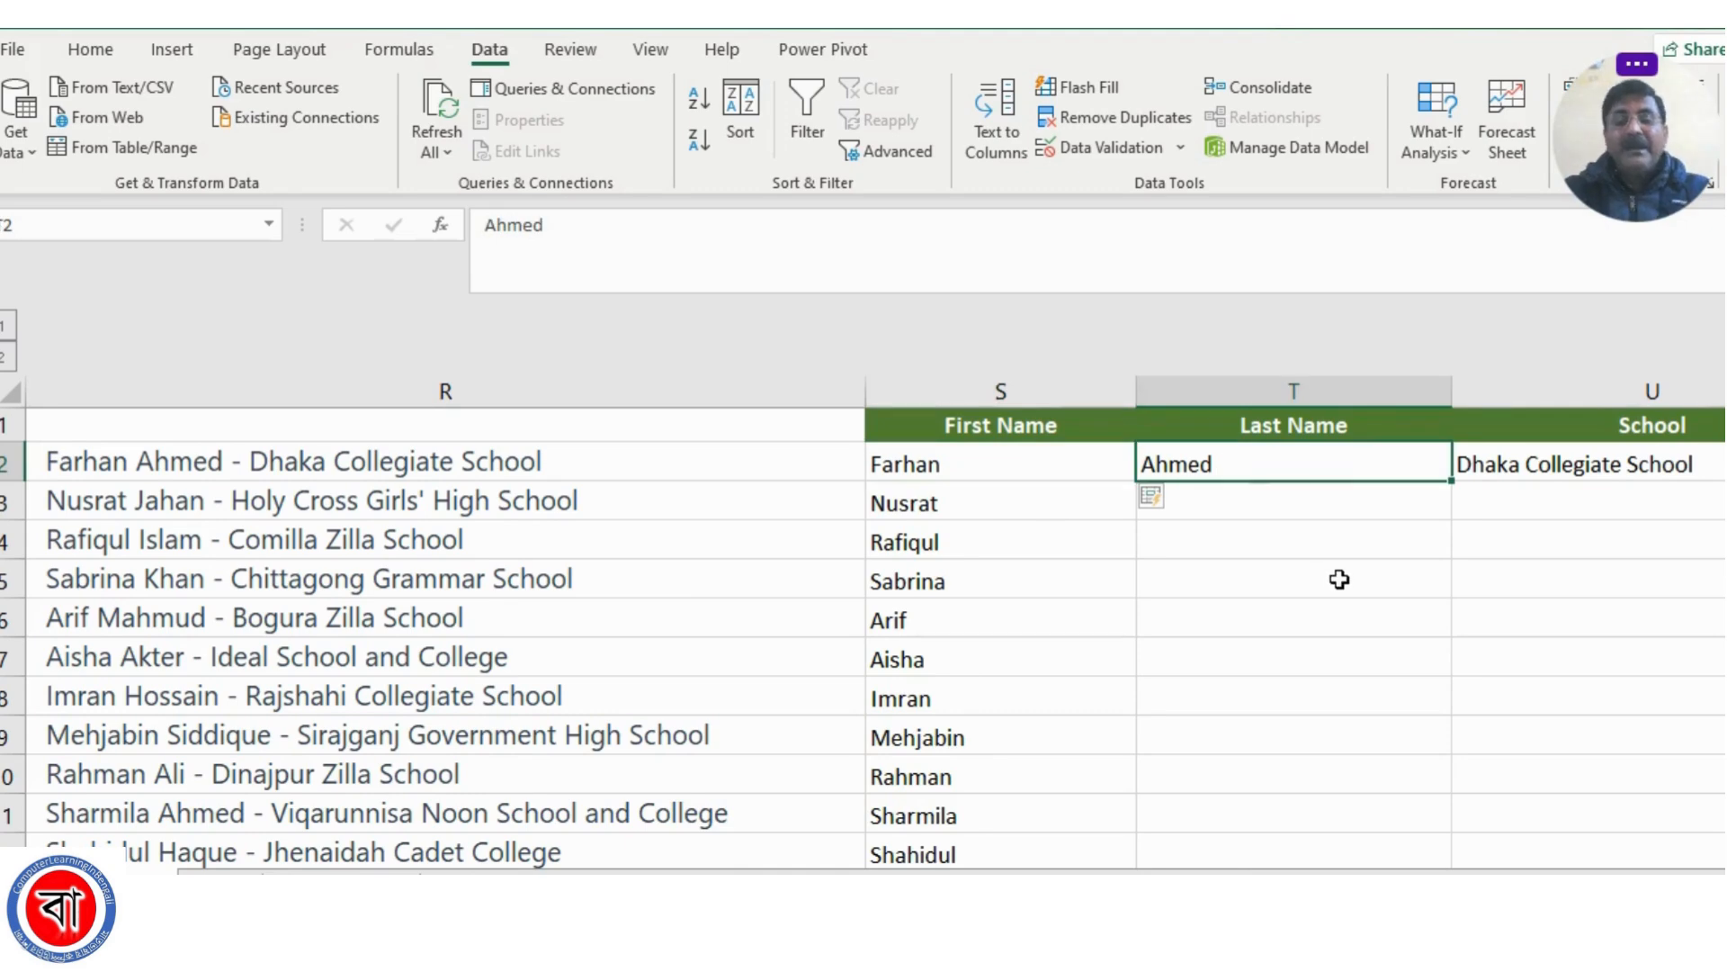
key(ctrl+e)
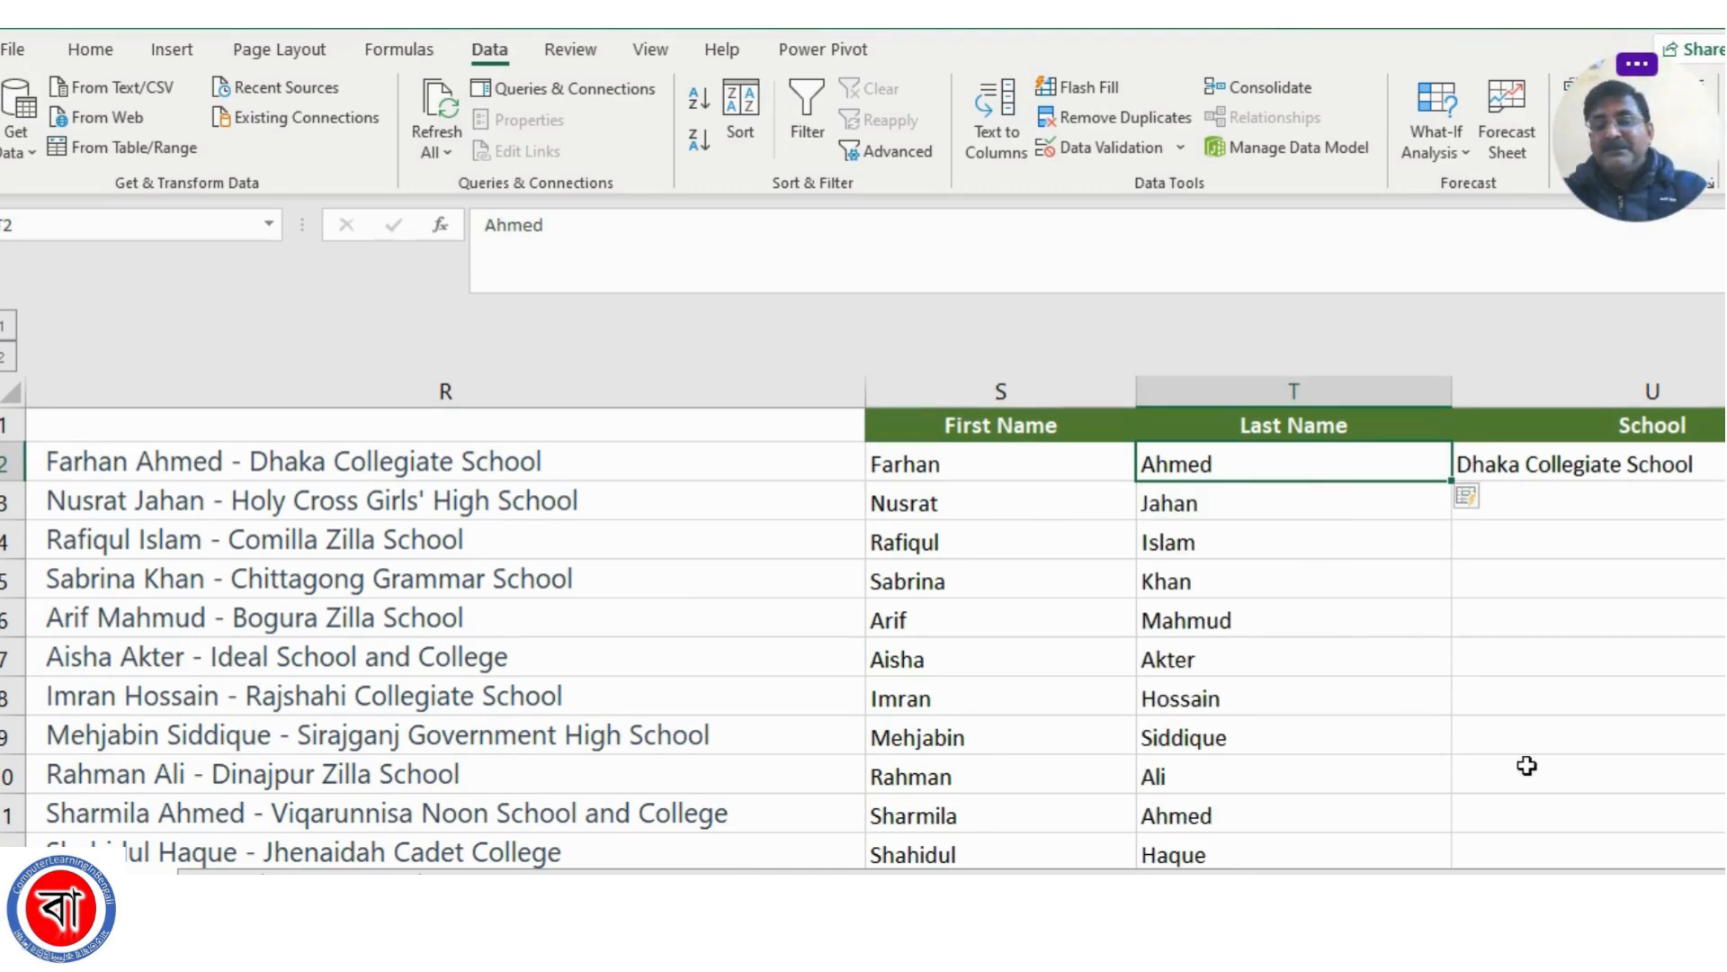
key(Right)
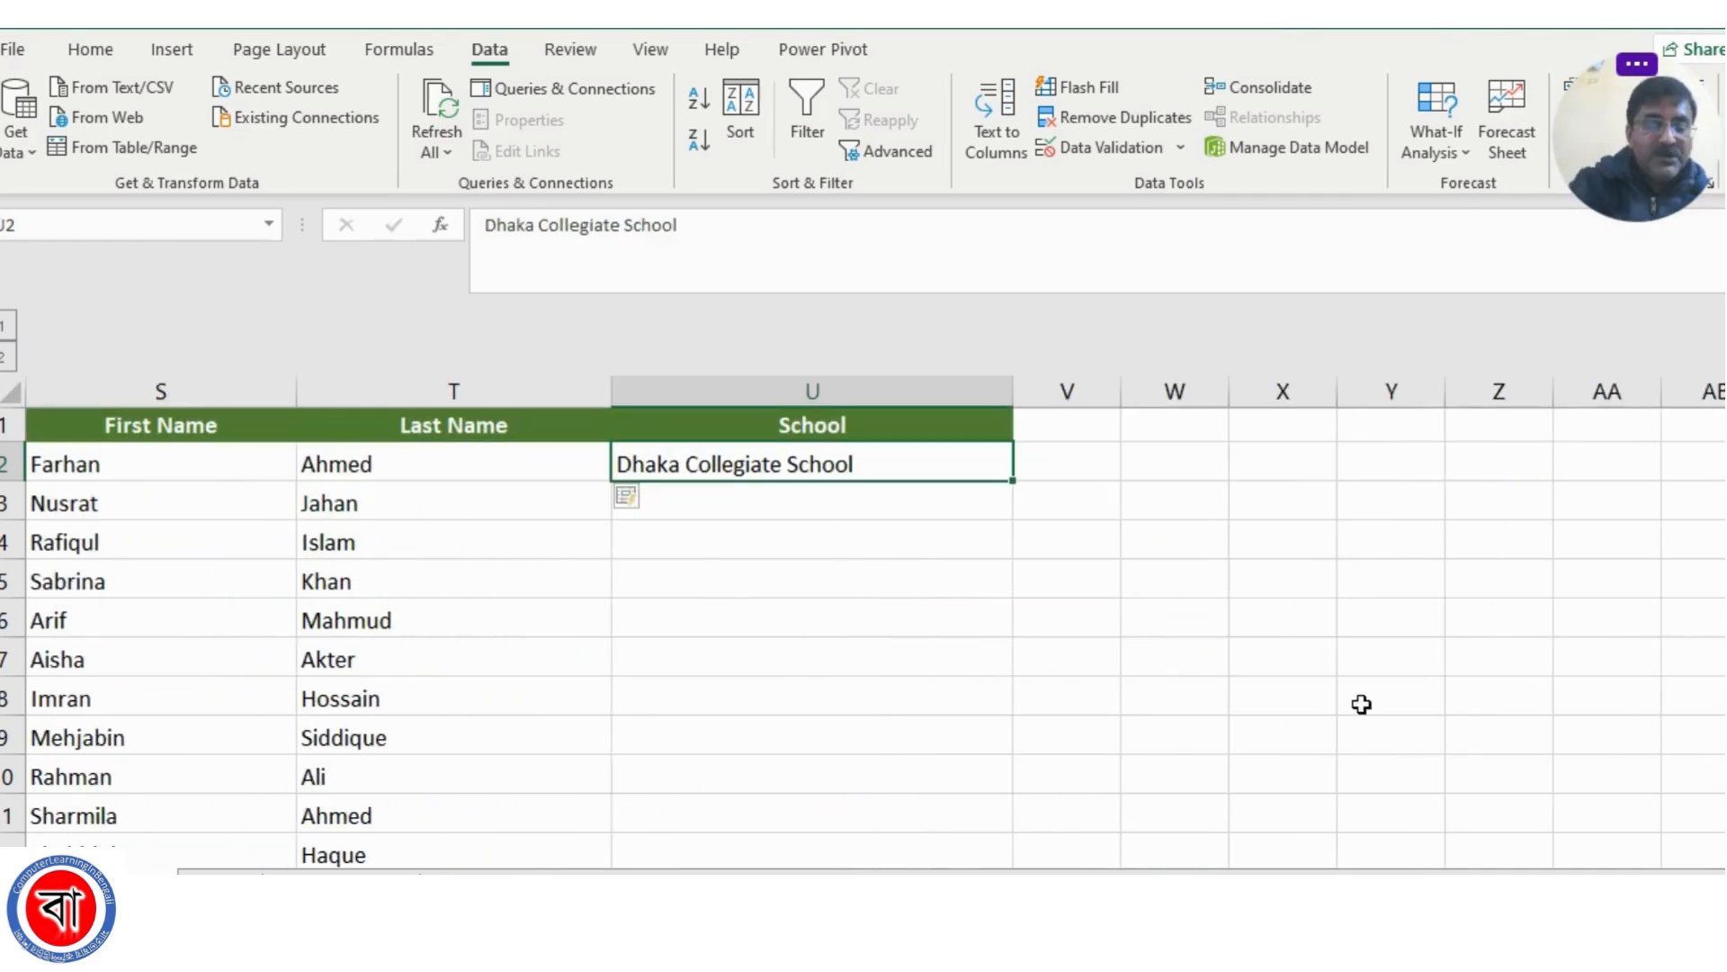
key(ctrl+e)
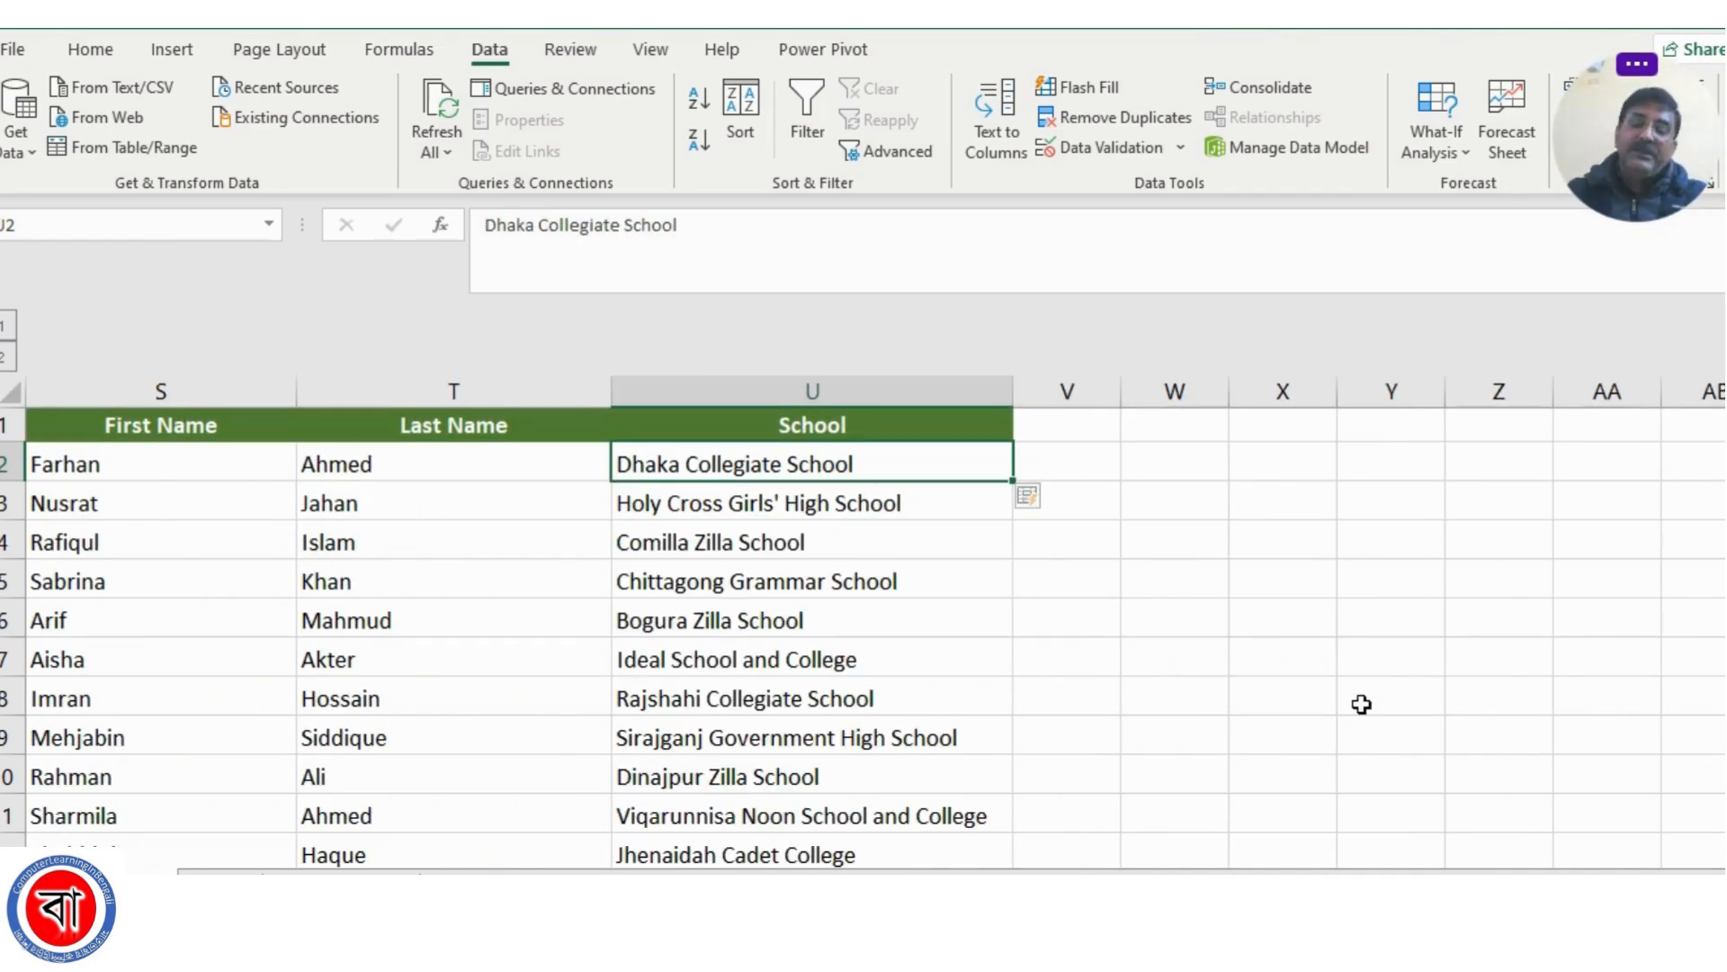
Widen the empty column V beside the School column to several times its default width
scroll(1126, 807, left, 3)
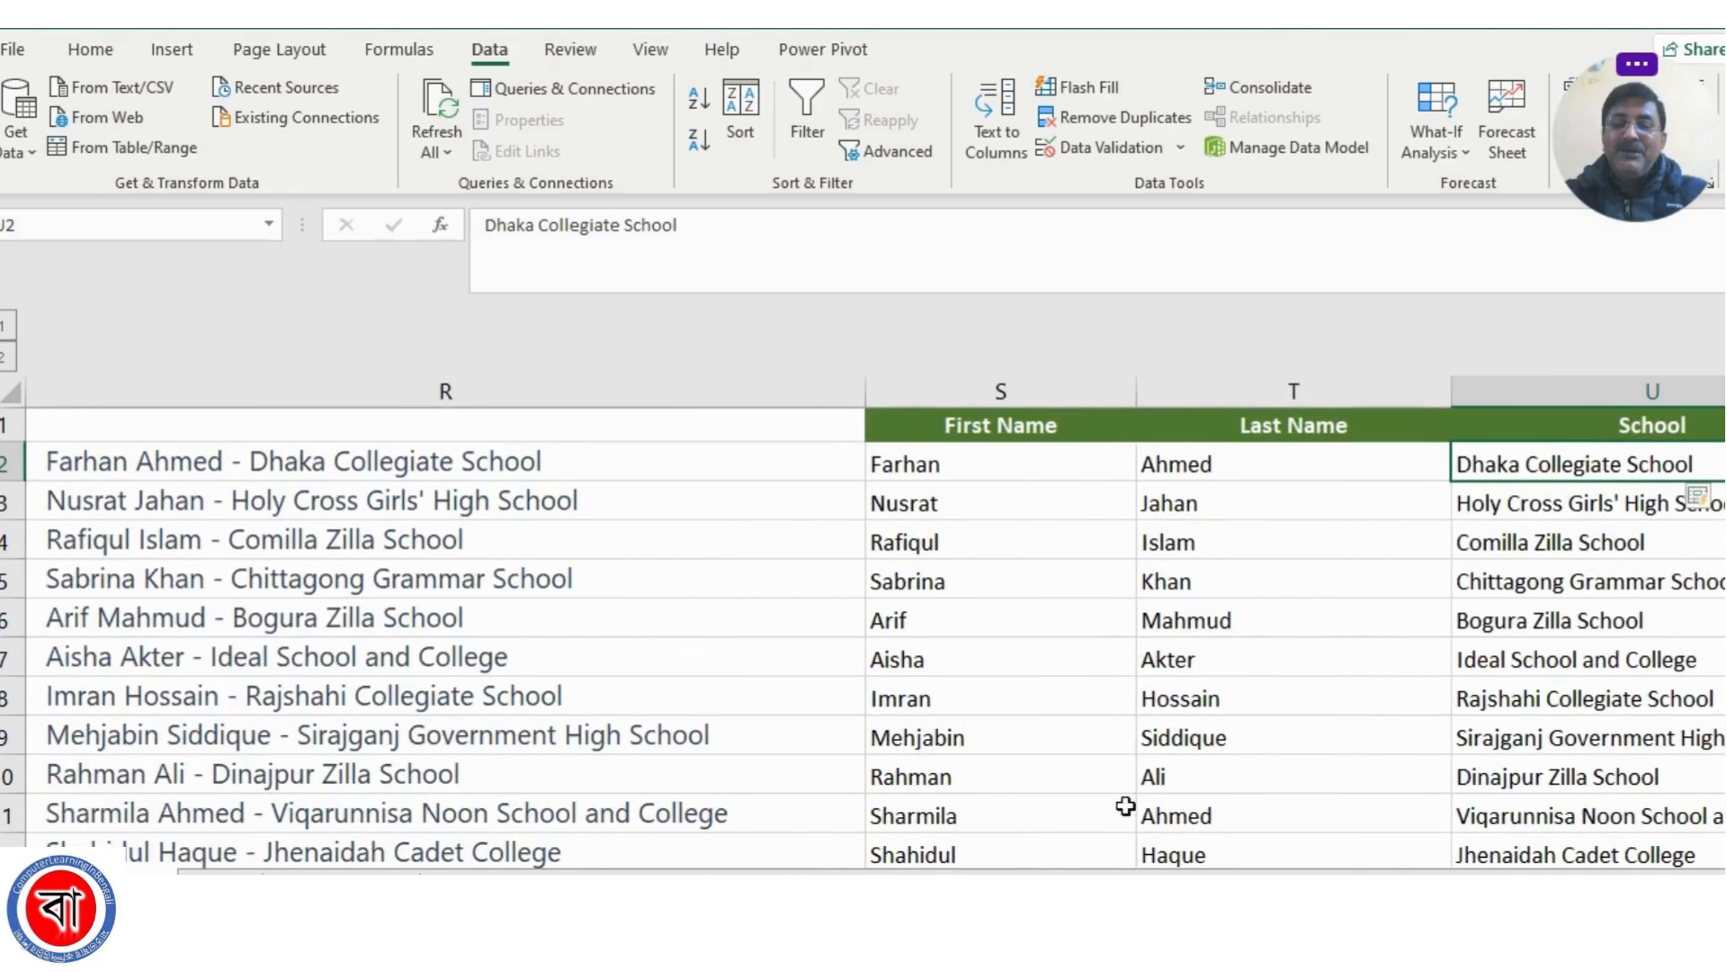
scroll(1226, 733, down, 4)
scroll(1222, 736, down, 10)
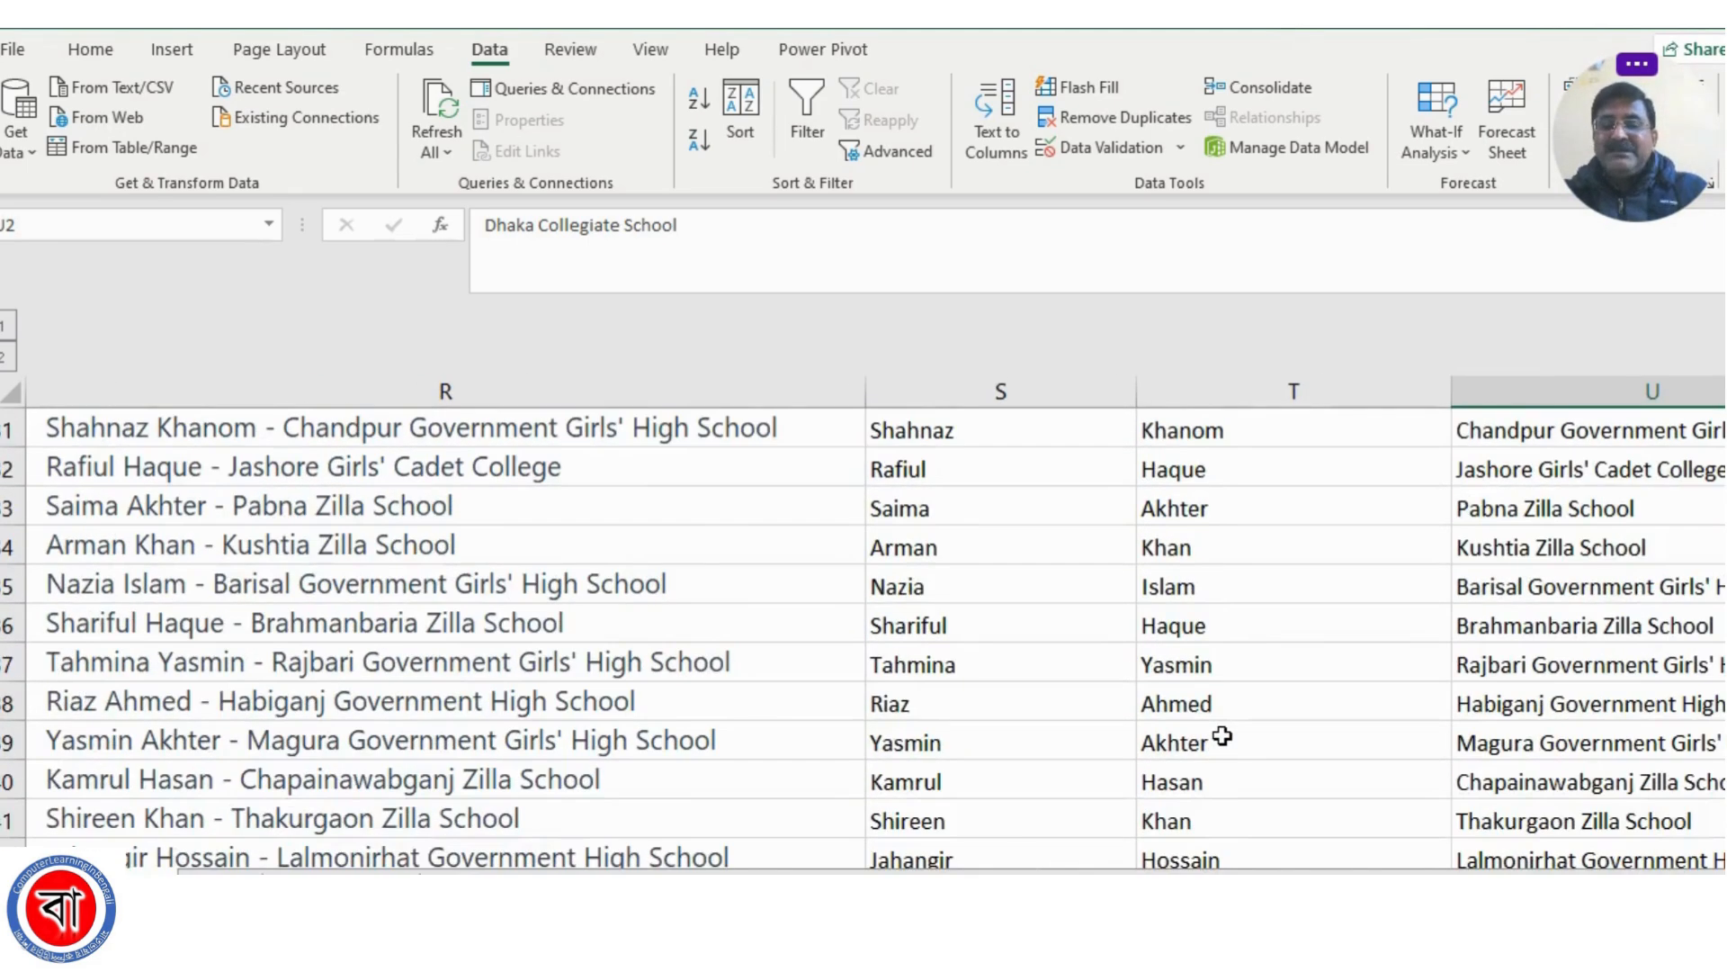
scroll(1222, 736, up, 10)
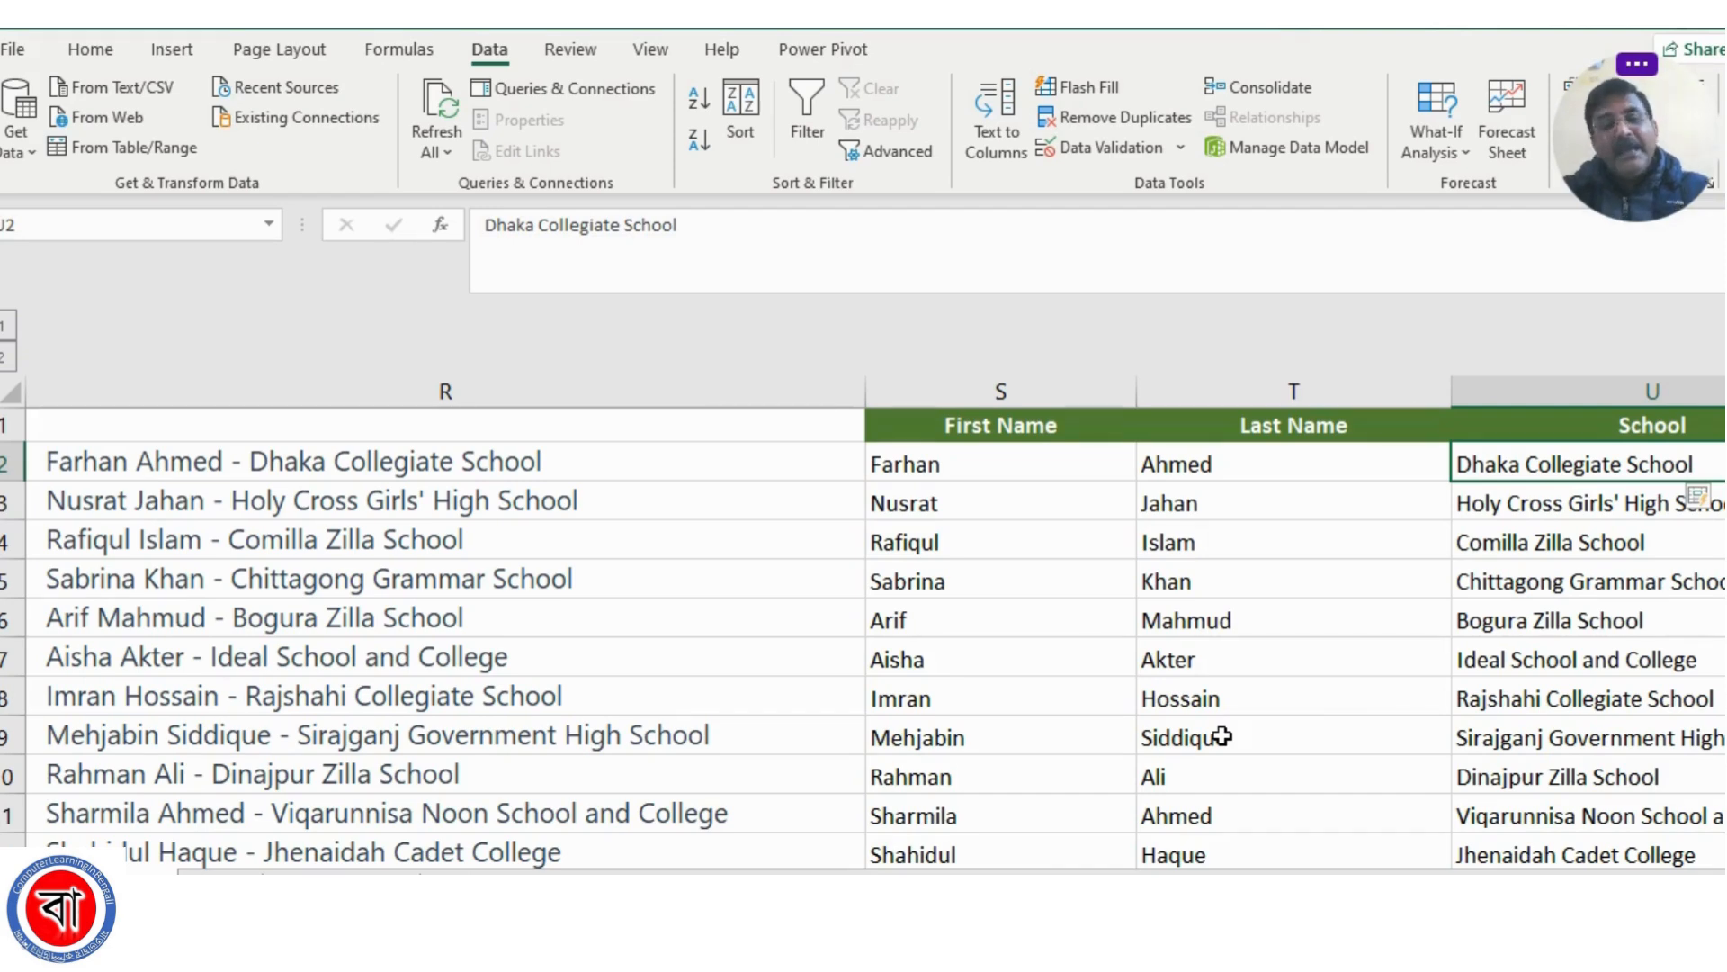
scroll(863, 621, right, 3)
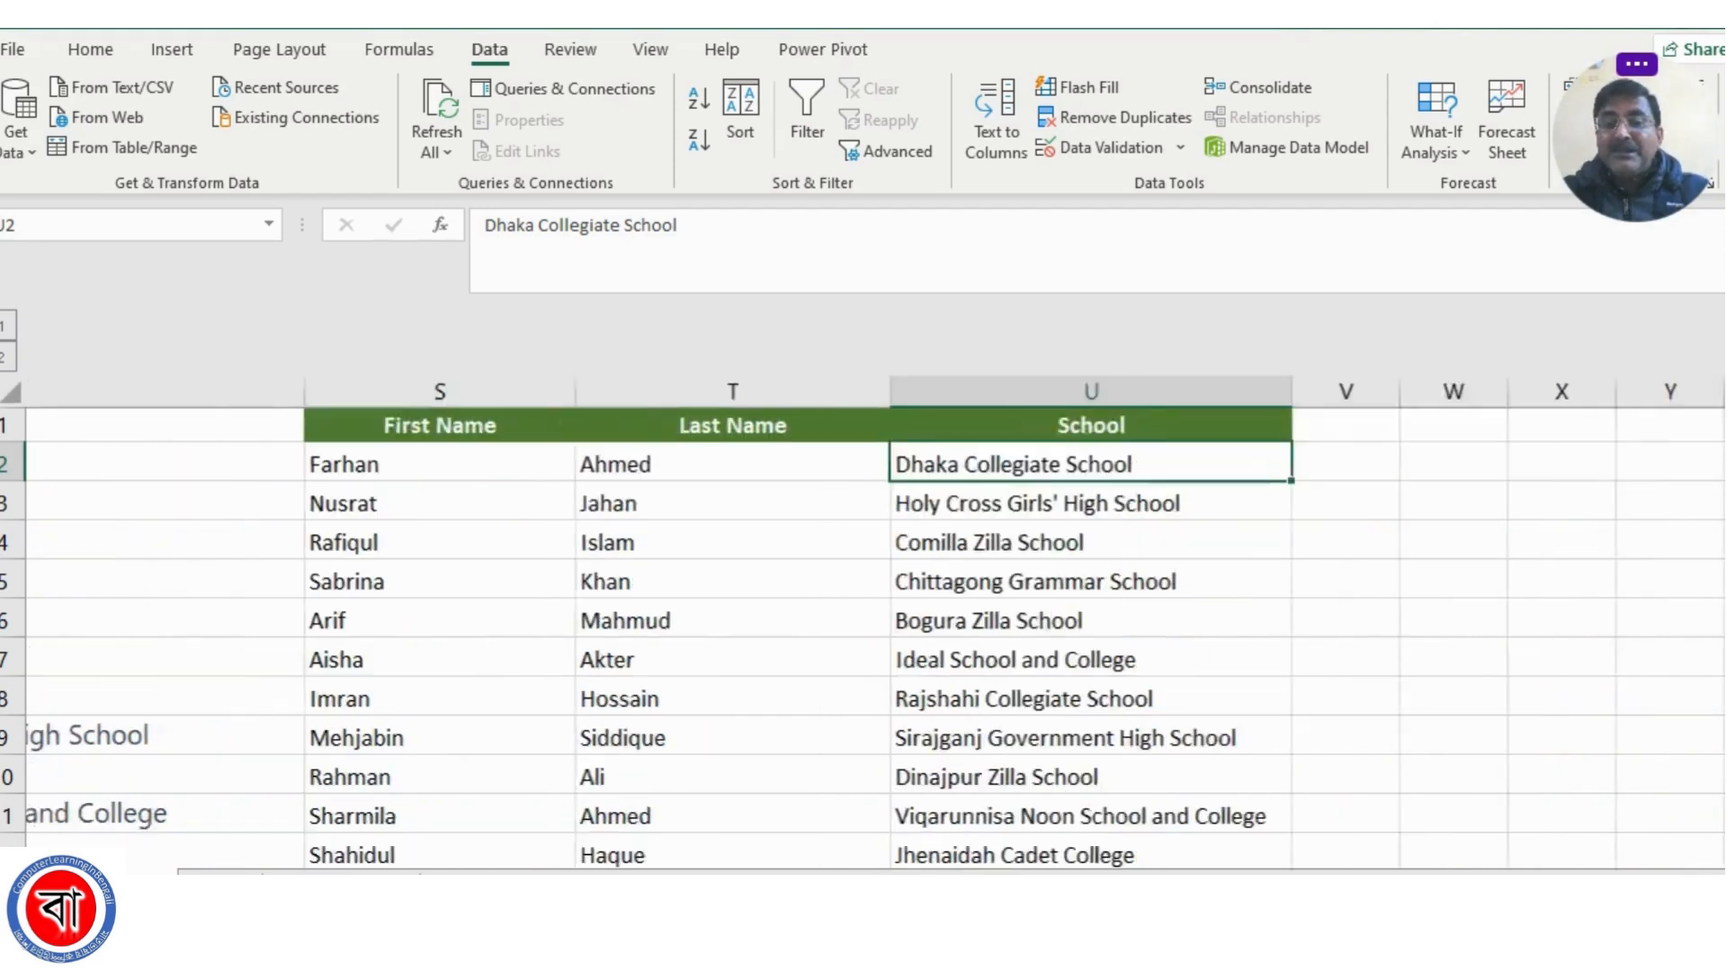
scroll(864, 621, right, 2)
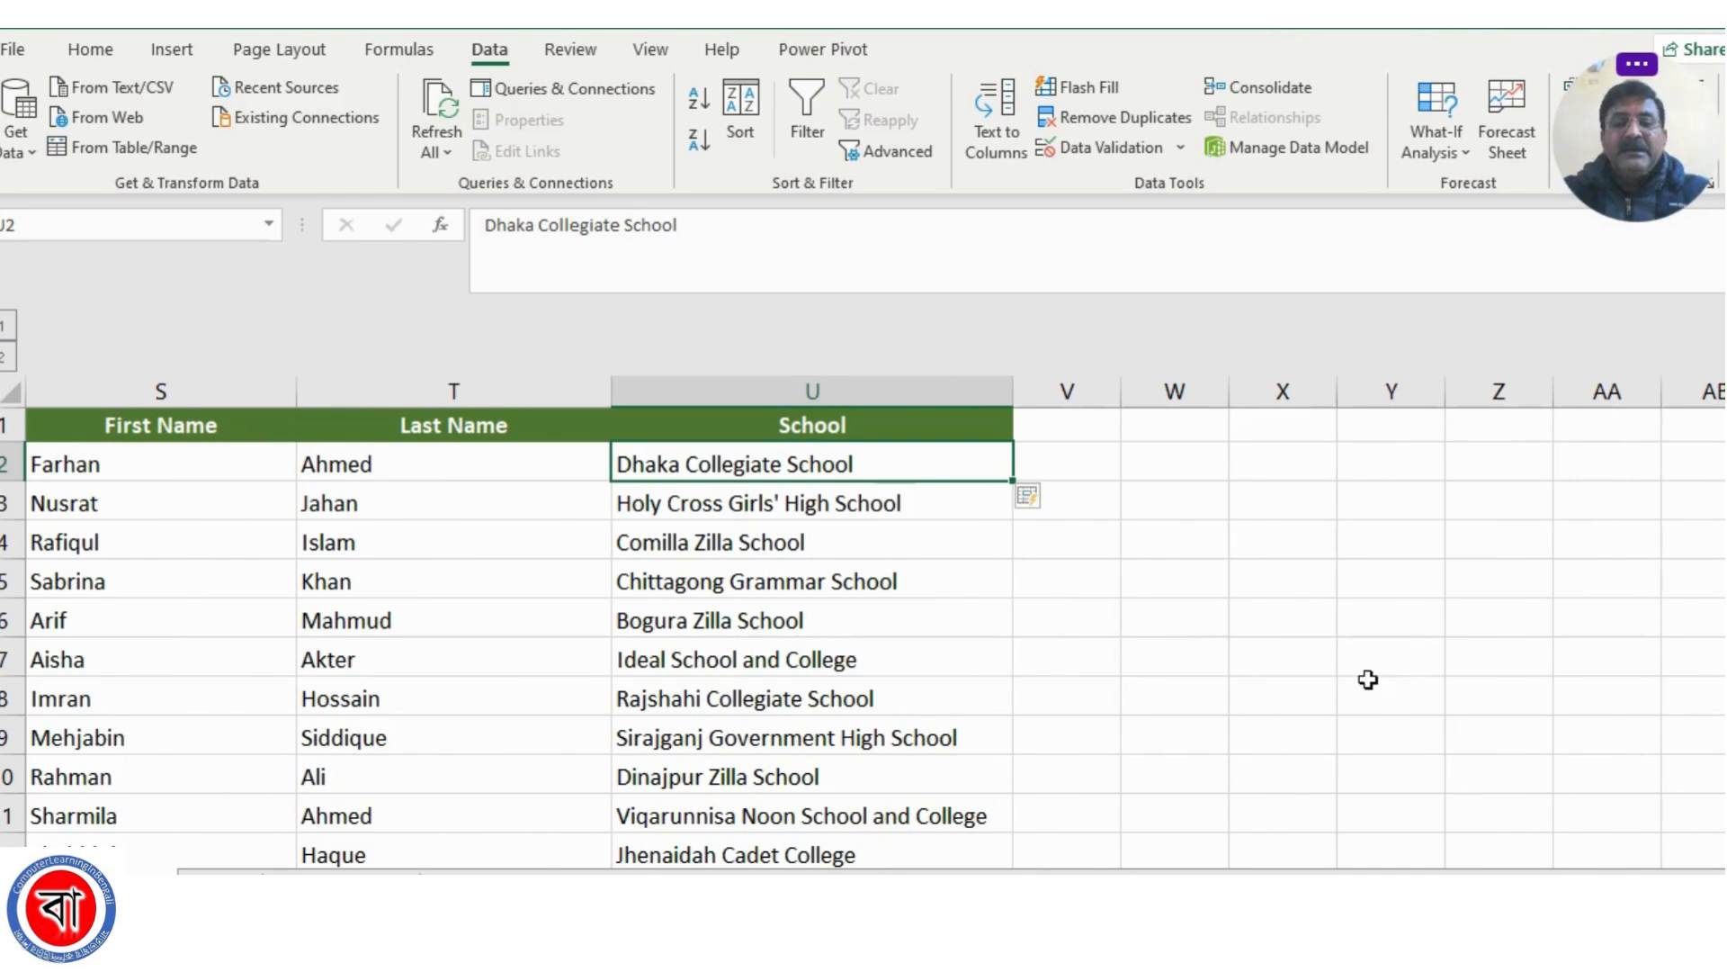
click(1093, 463)
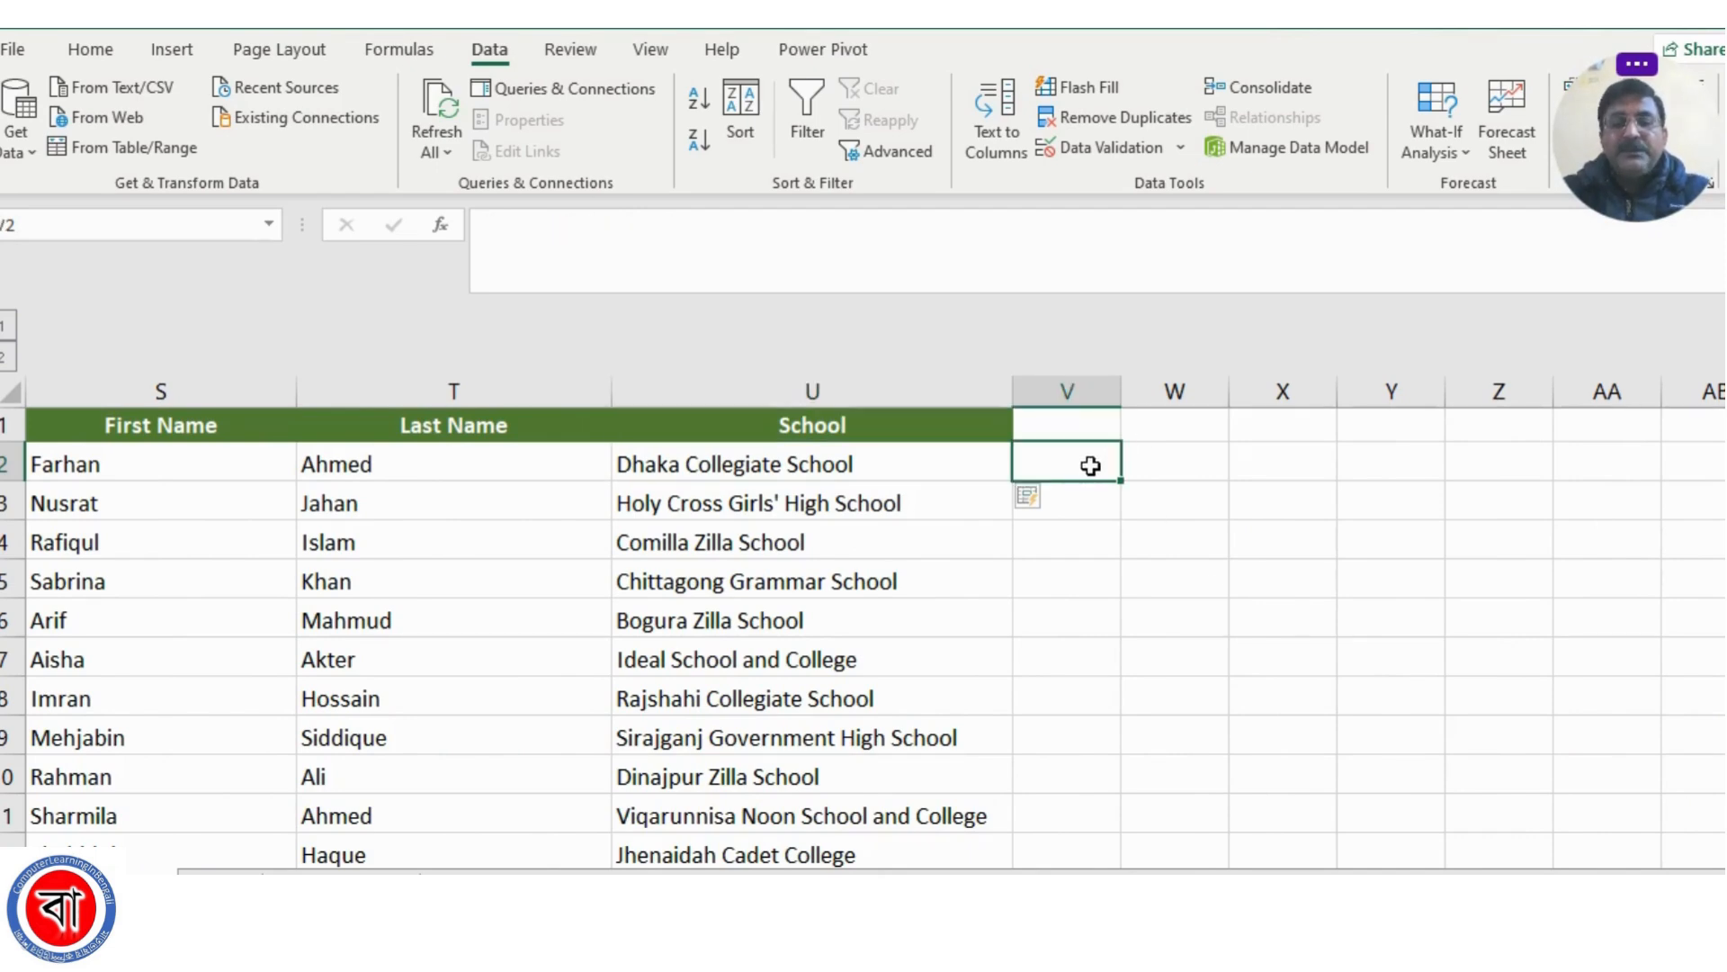
drag(1121, 394, 1607, 401)
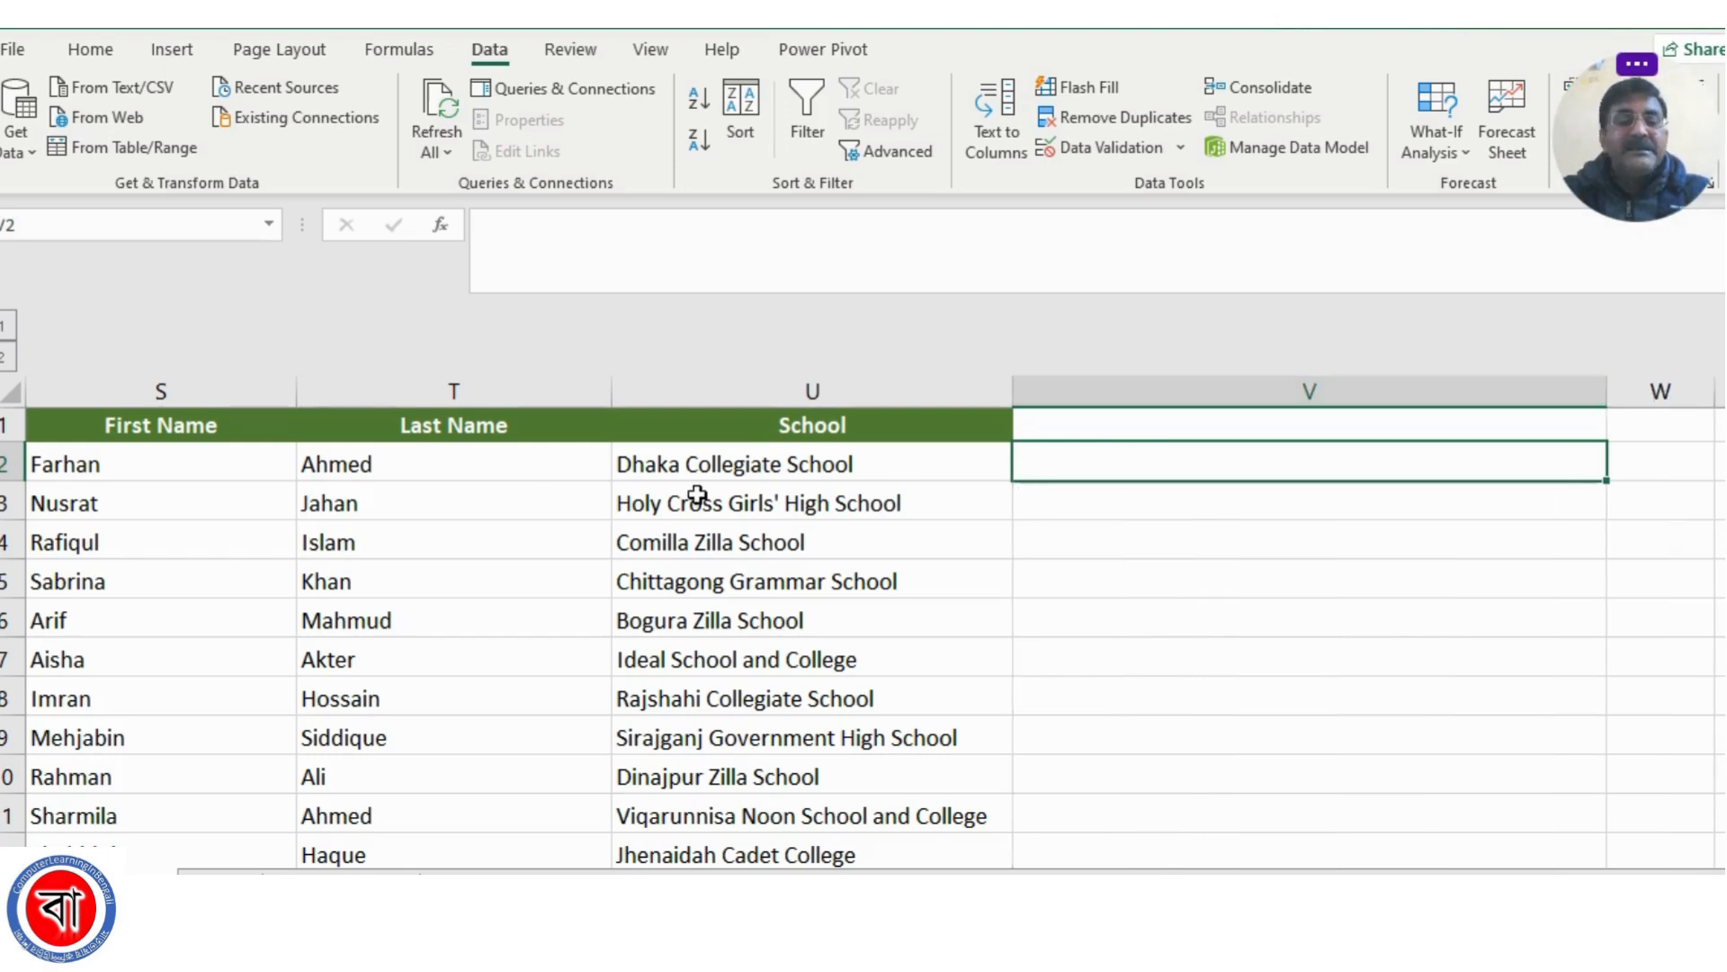
Compare row 2's separate first name, last name and school cells with the combined entry in R2
click(119, 471)
click(327, 465)
click(761, 471)
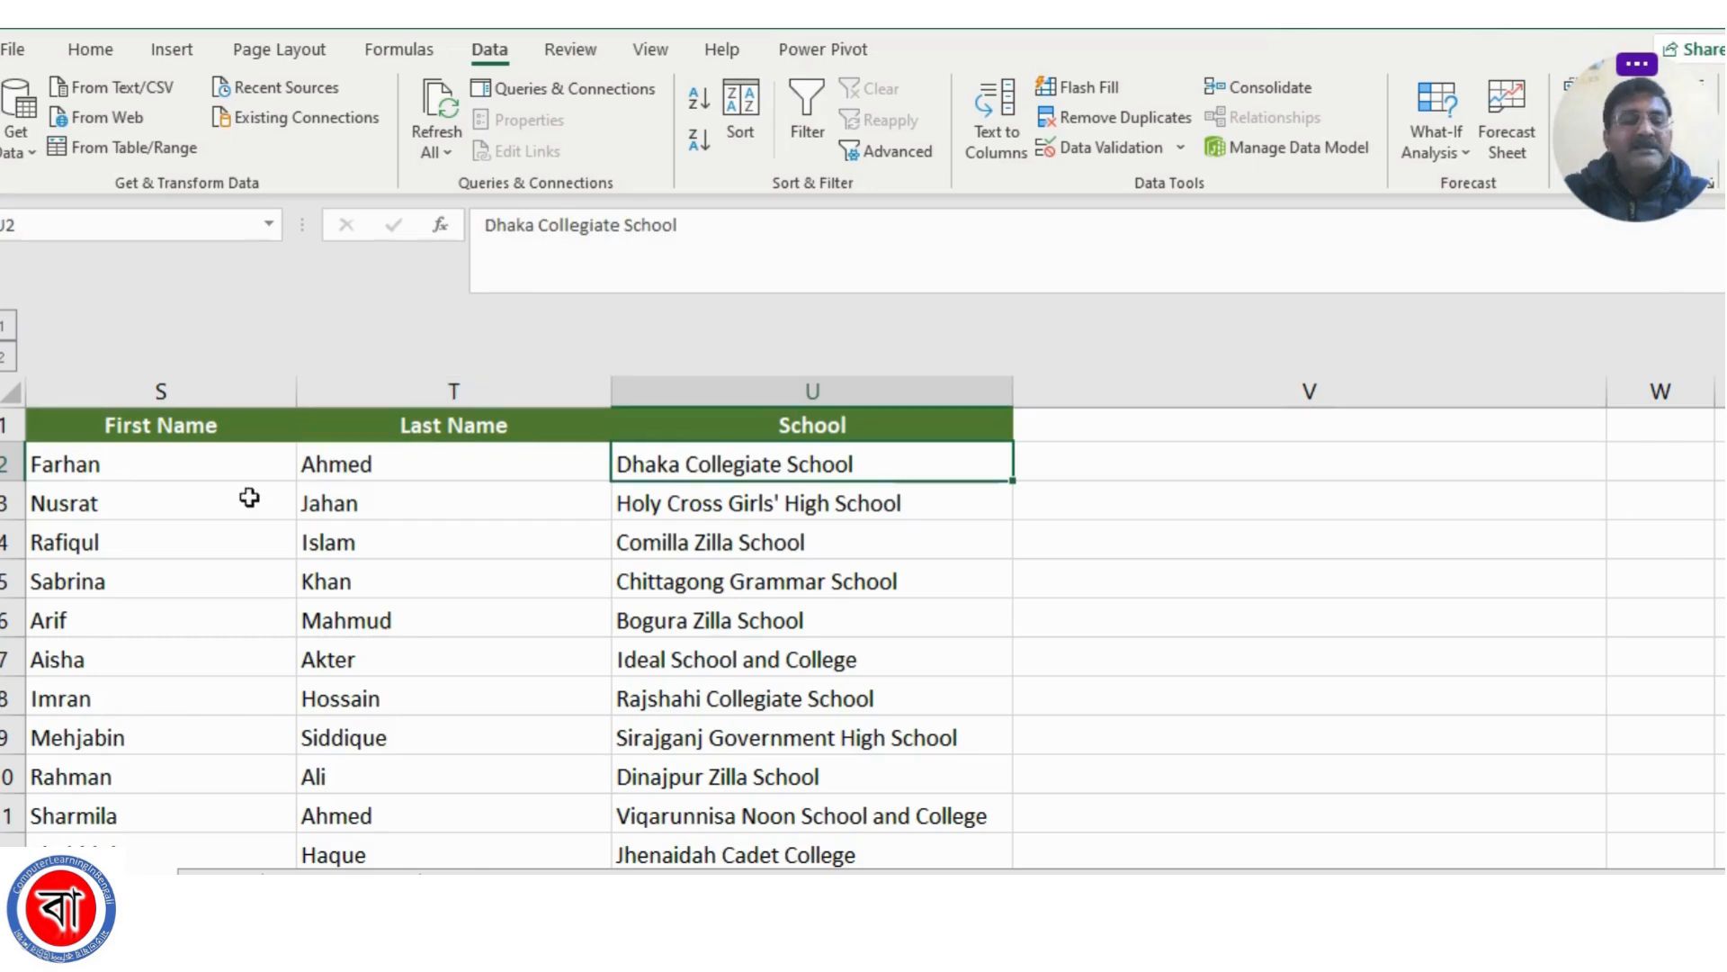
click(88, 465)
click(469, 468)
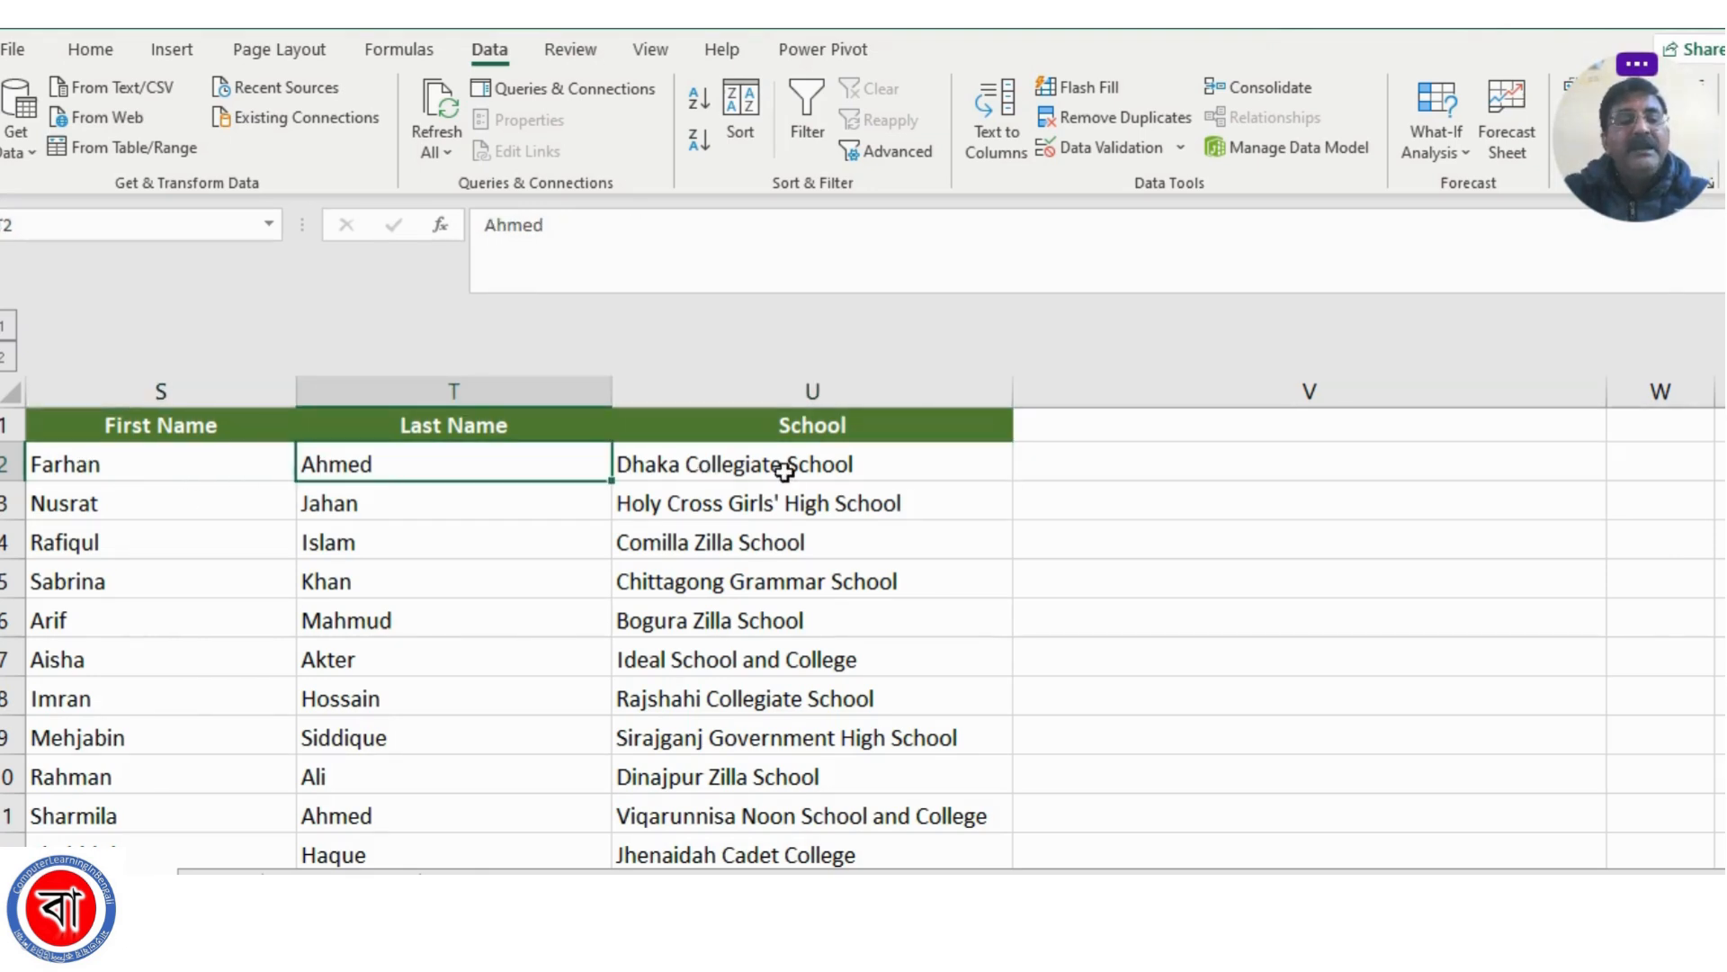
click(1133, 462)
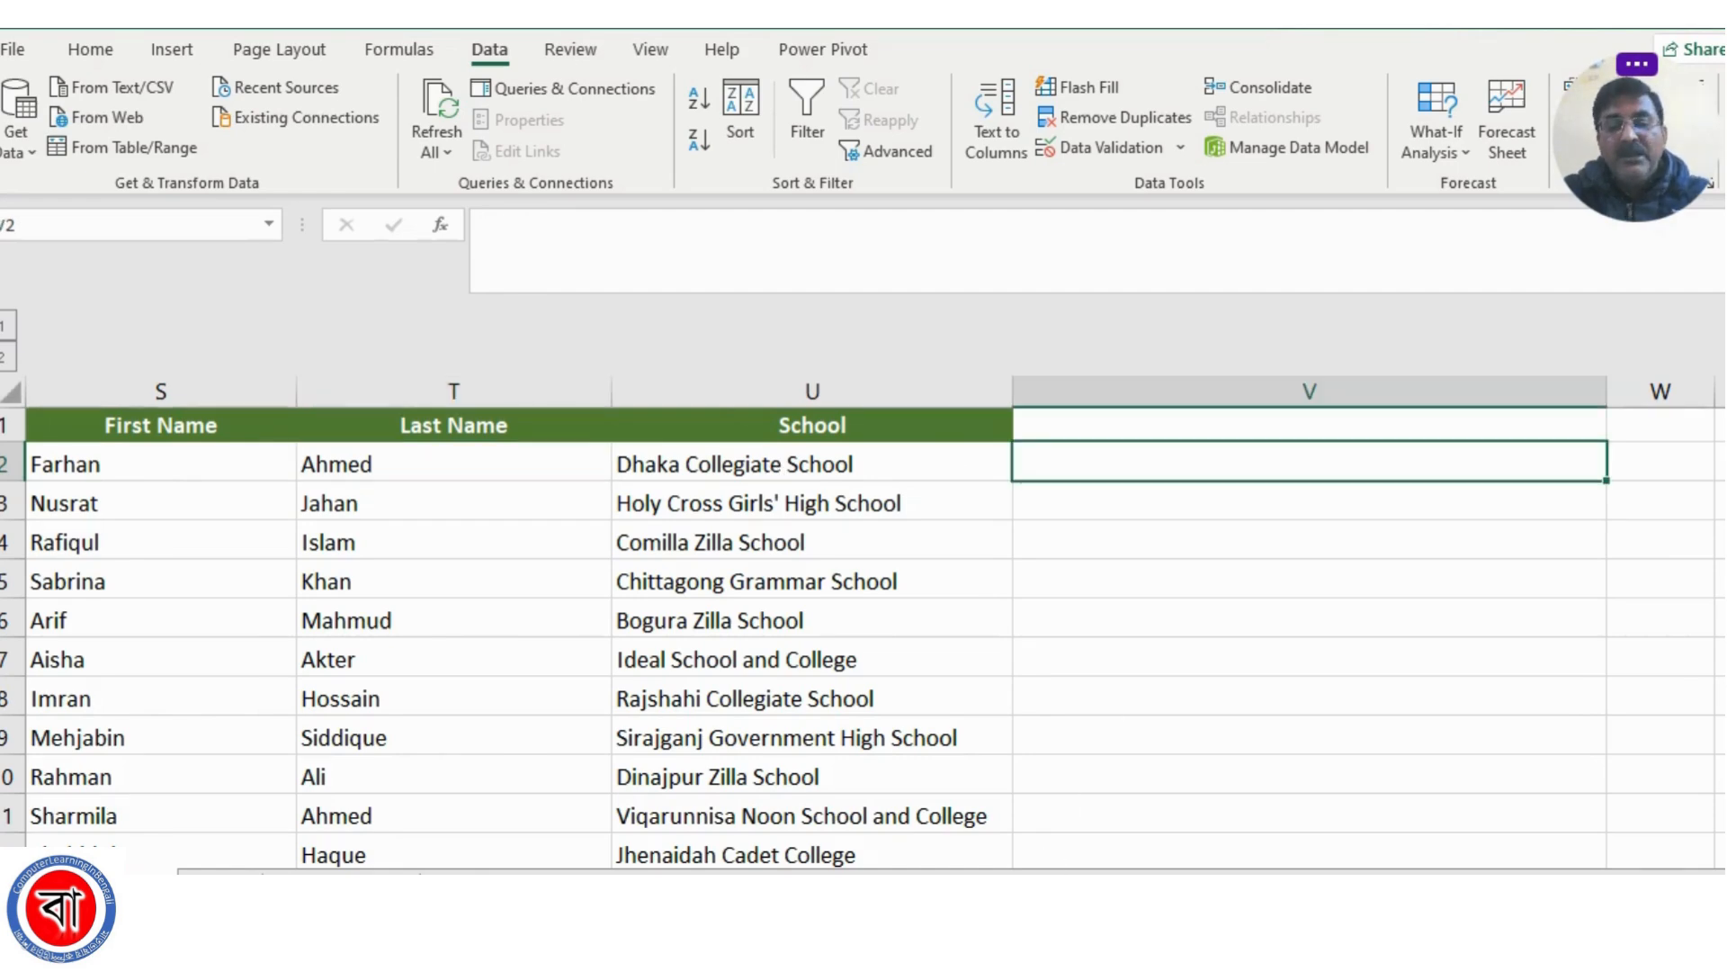
scroll(864, 629, left, 1)
scroll(528, 490, left, 1)
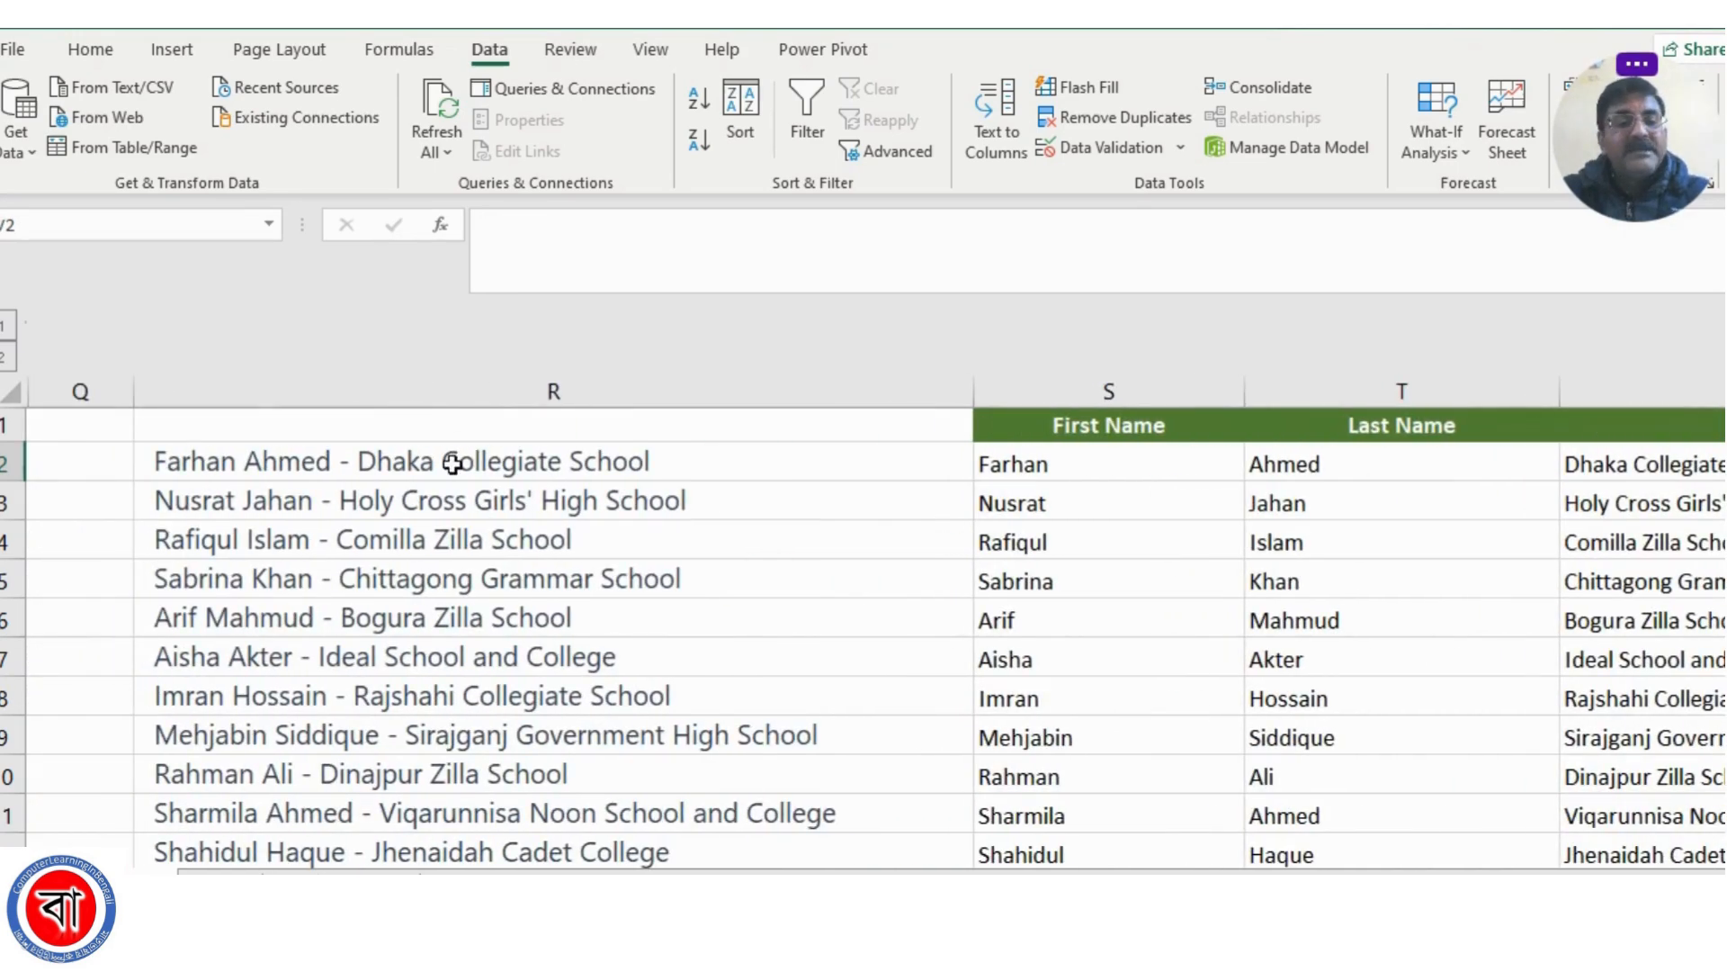
scroll(1184, 471, right, 2)
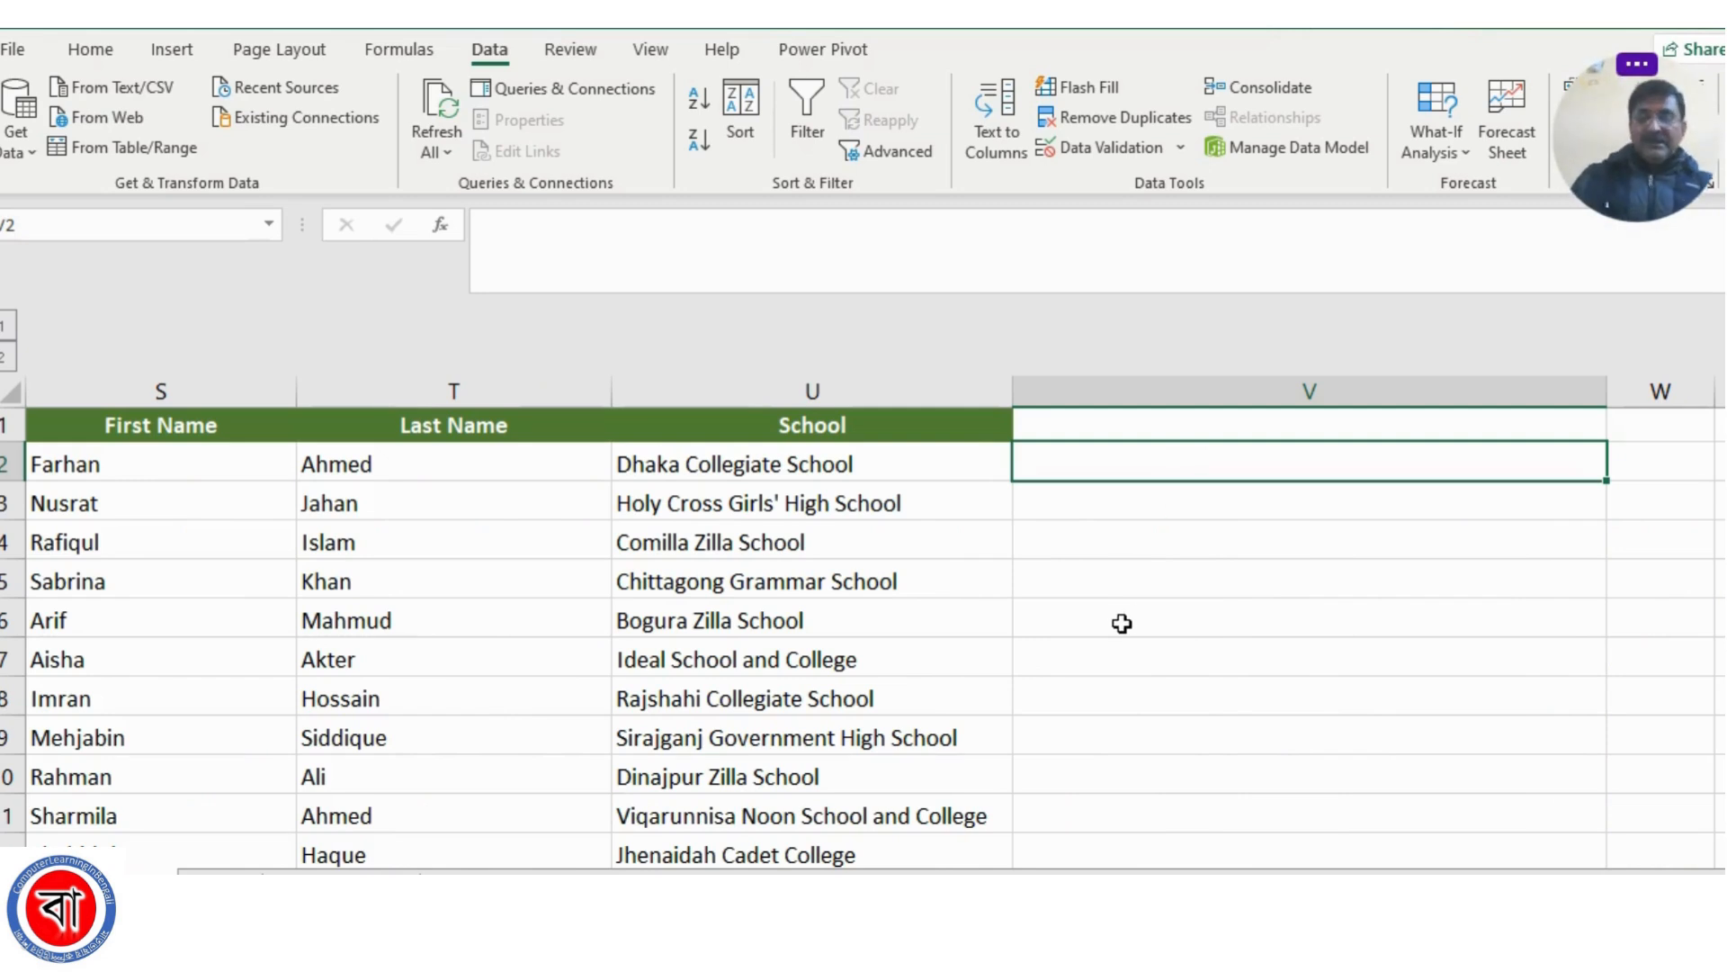
Enter =CONCATENATE(S2,T2,U2) in V2 to join the first name, last name and school
text(=)
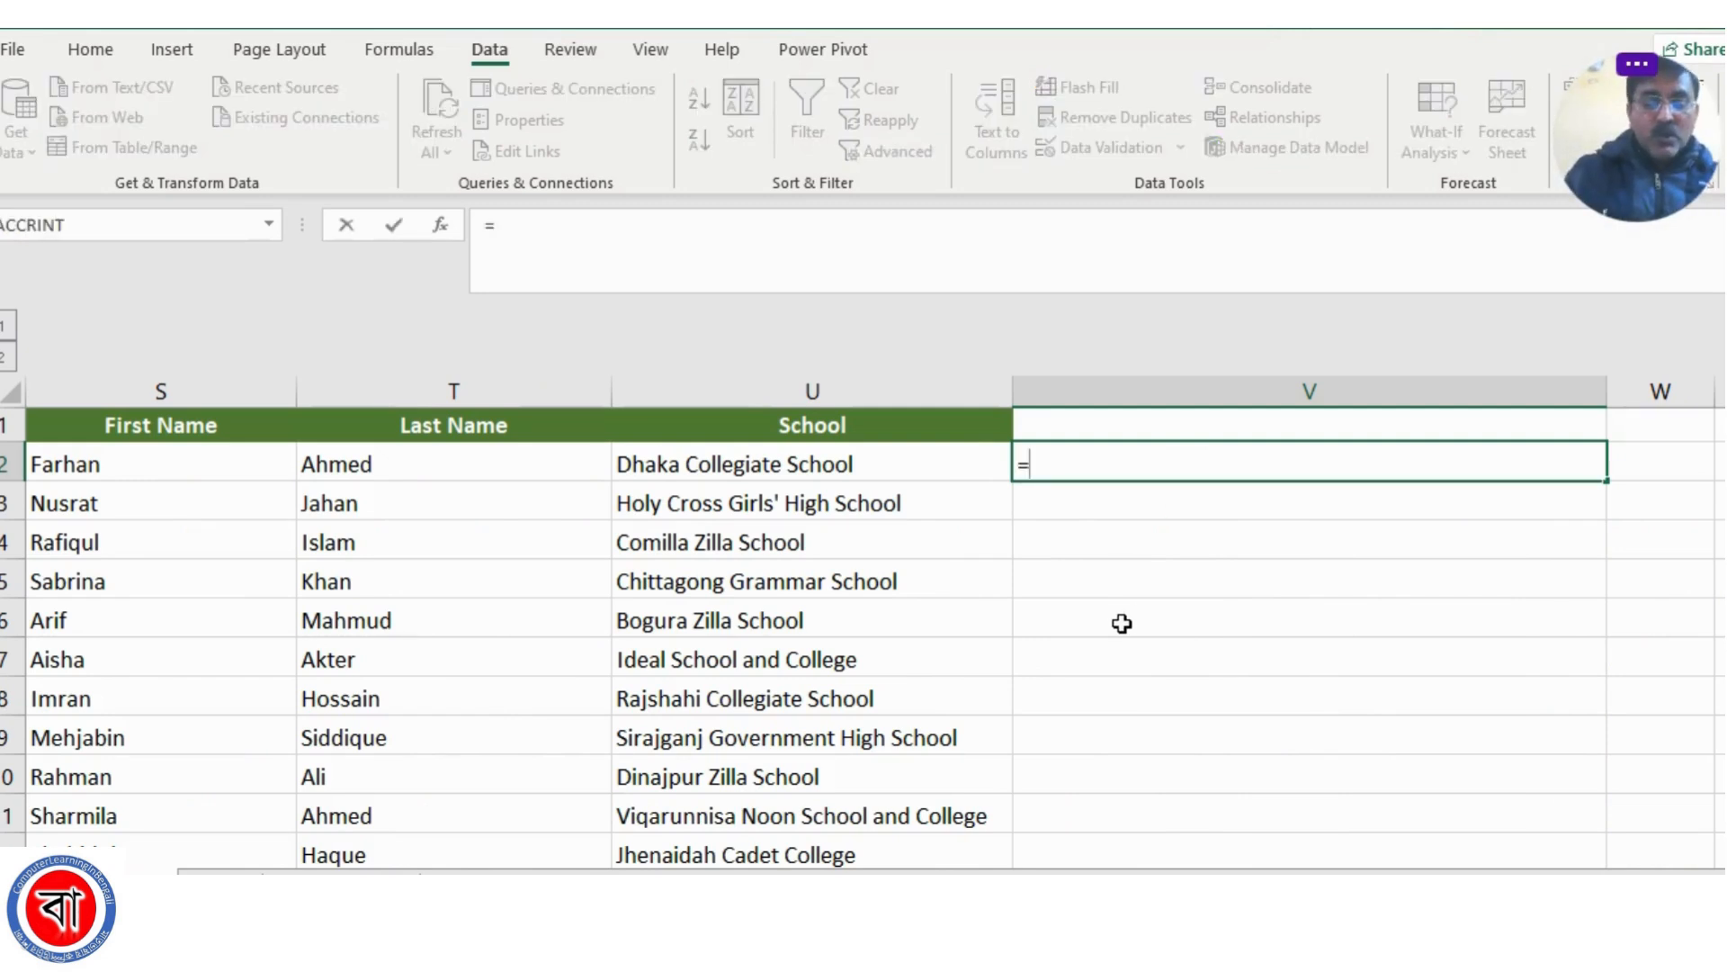
text(con)
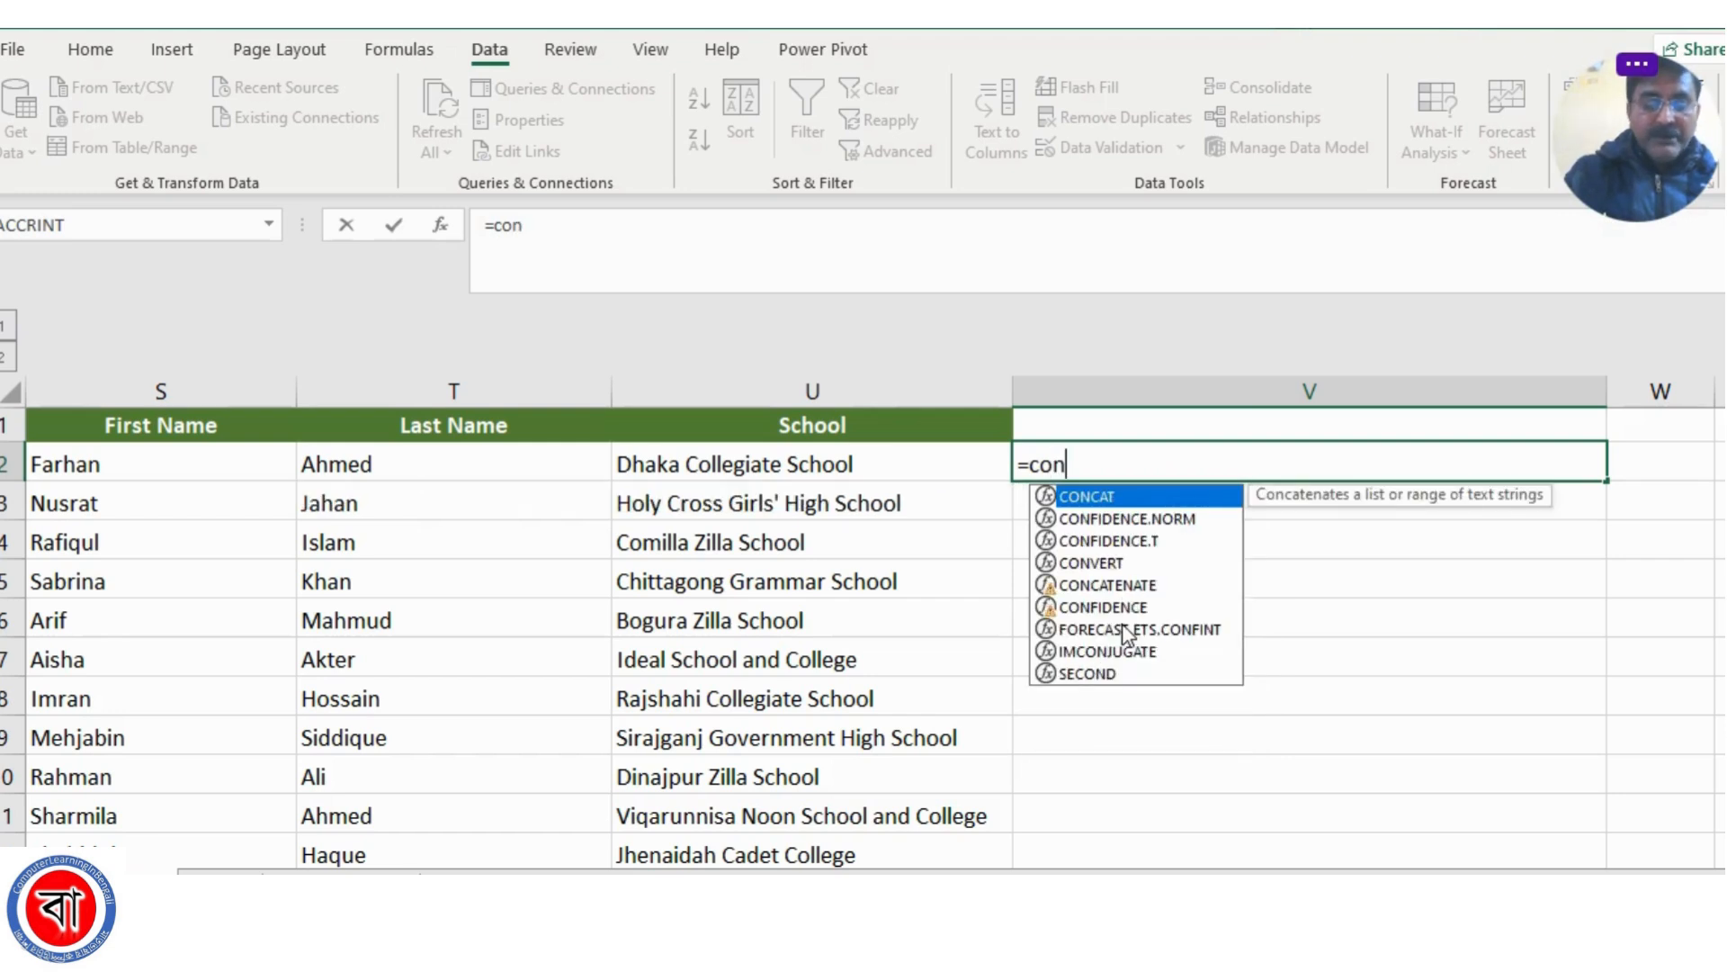
text(cate)
key(Tab)
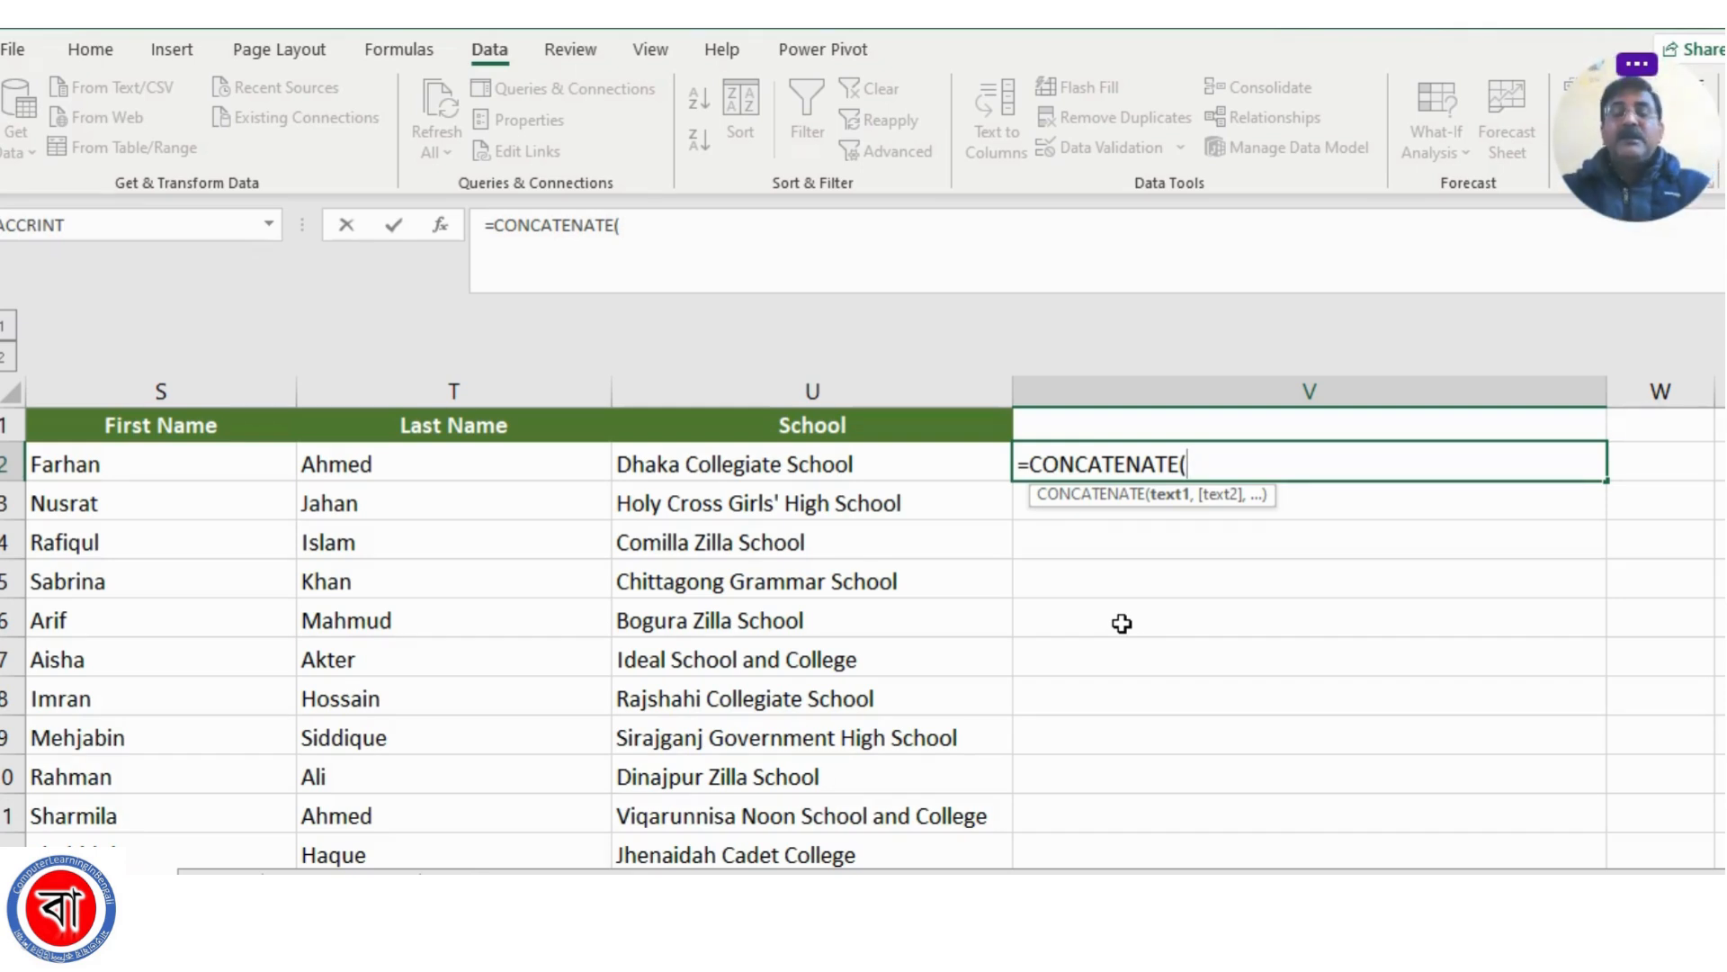
click(124, 465)
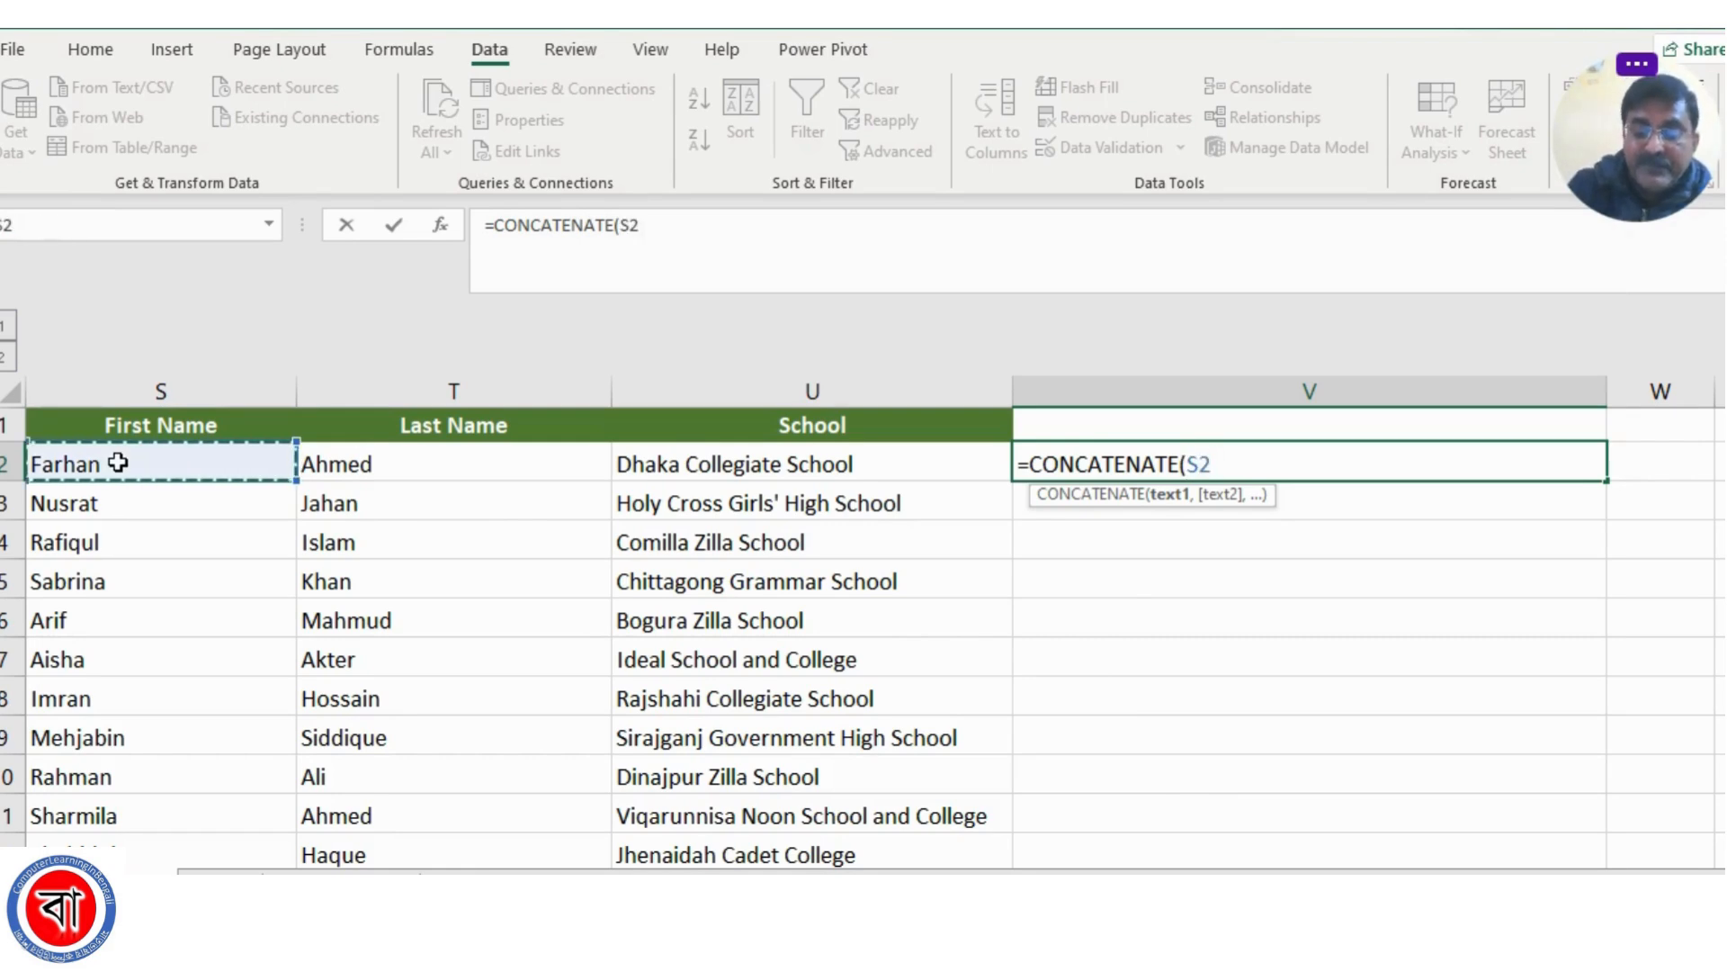
text(,)
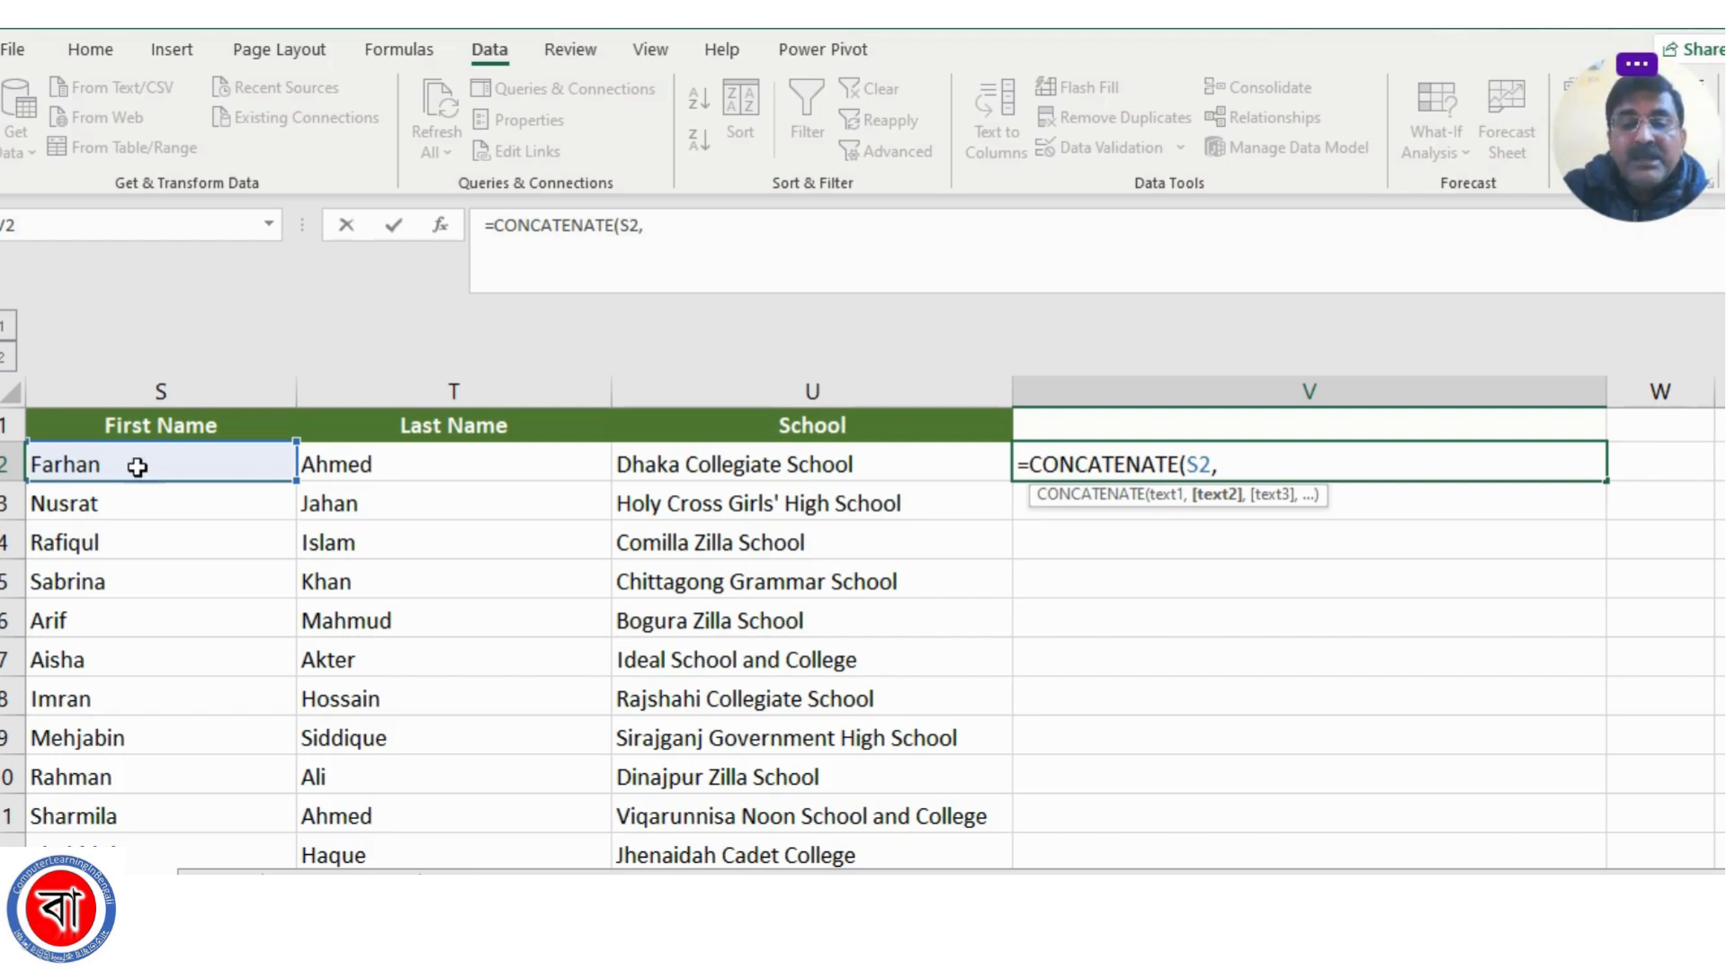
click(385, 463)
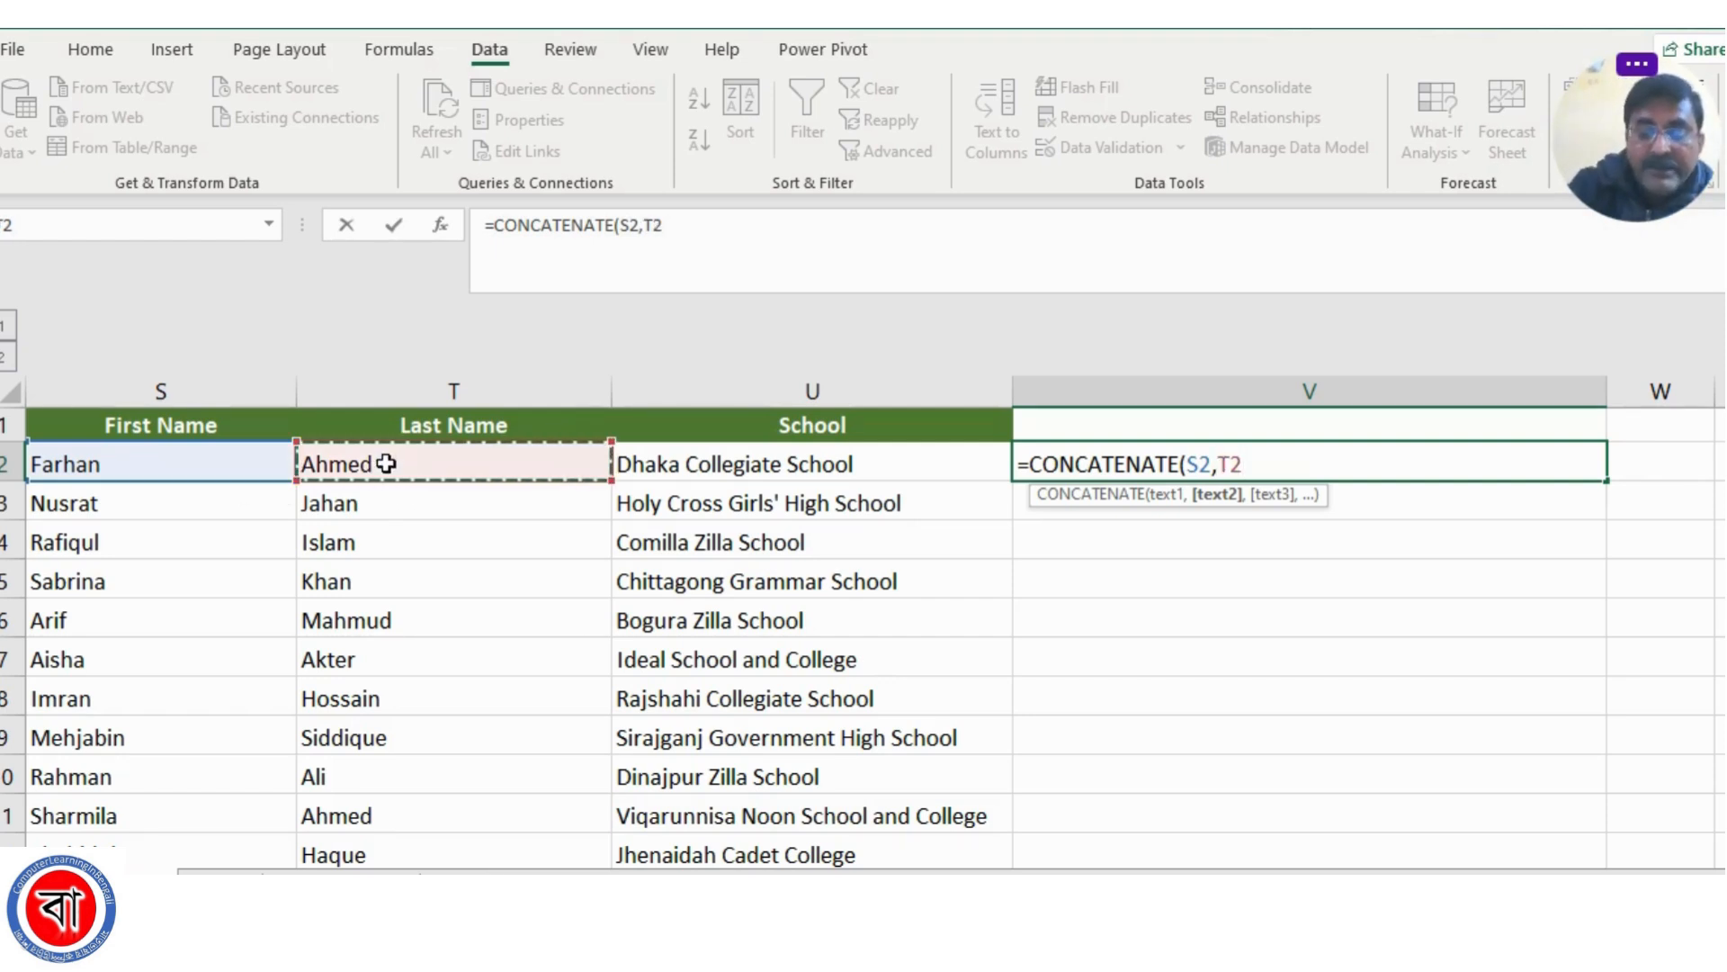
text(,)
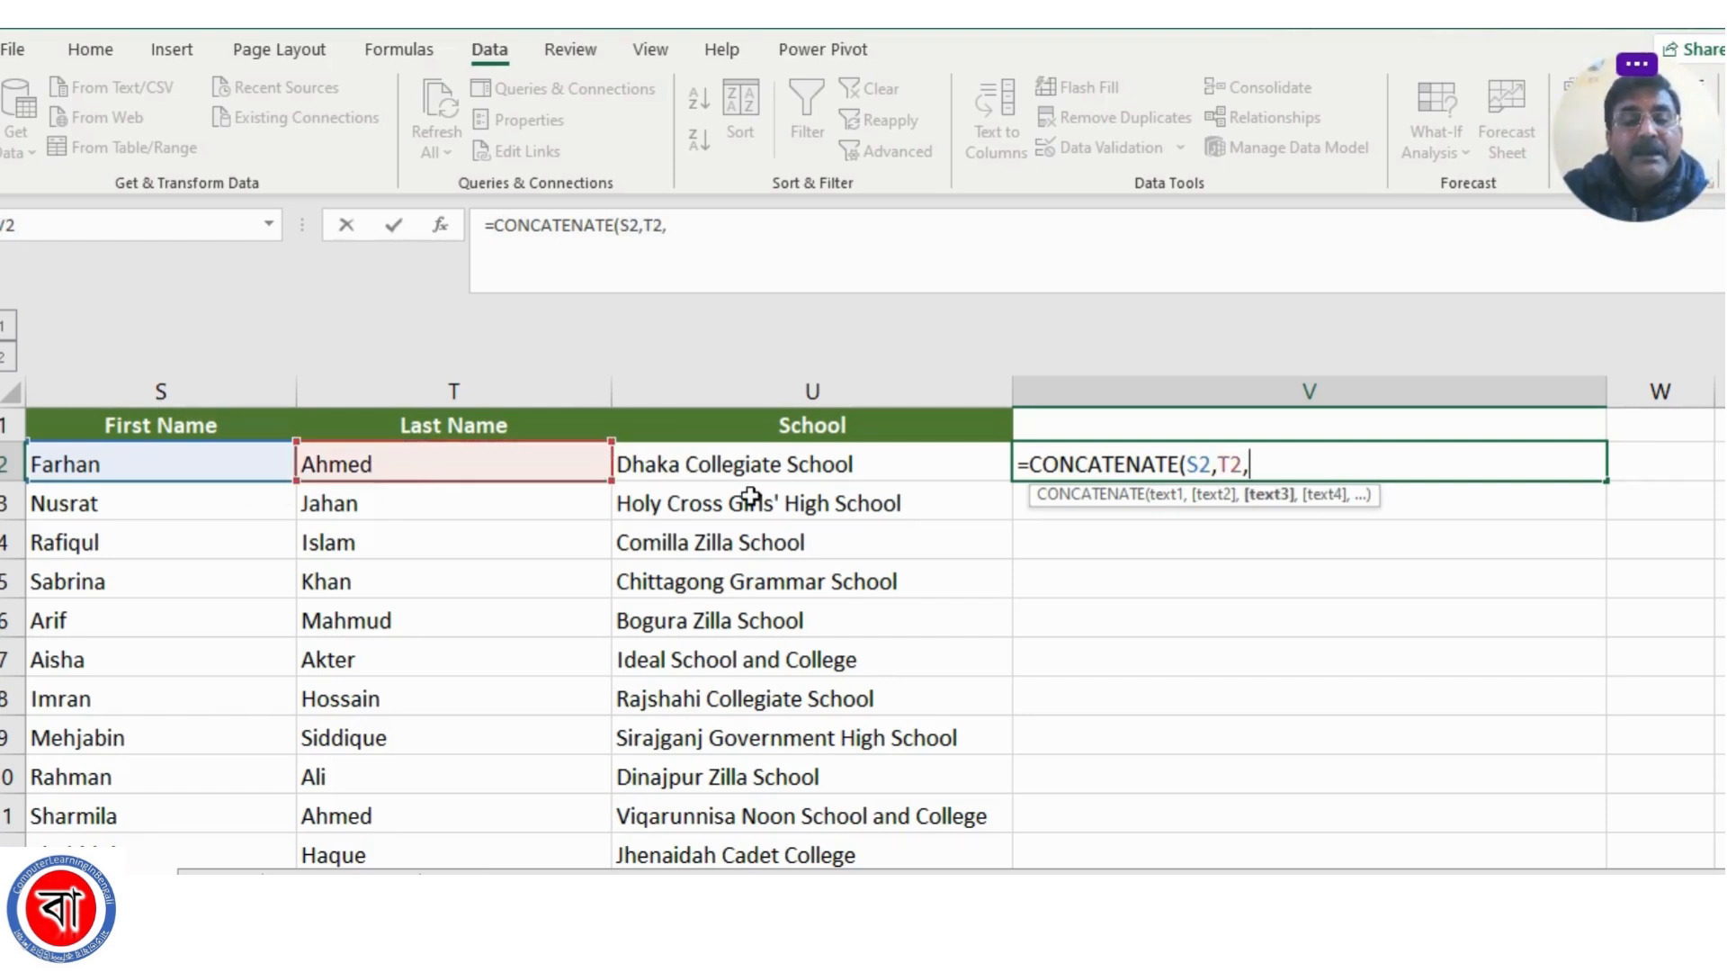
click(754, 463)
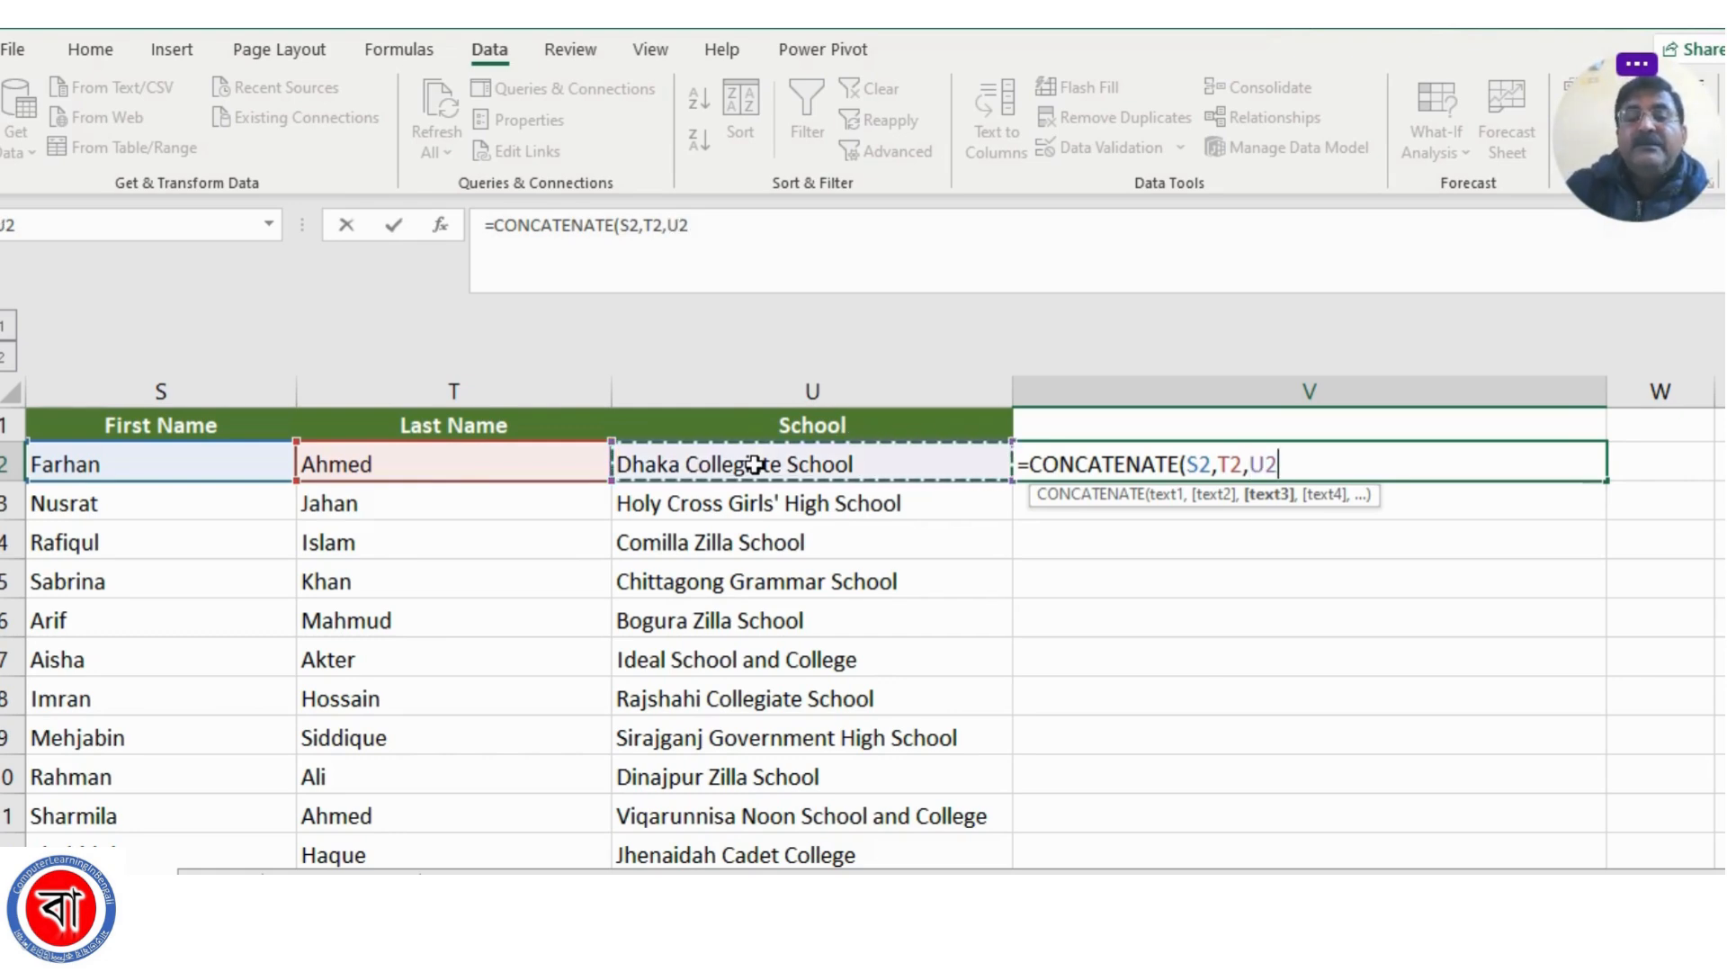
text())
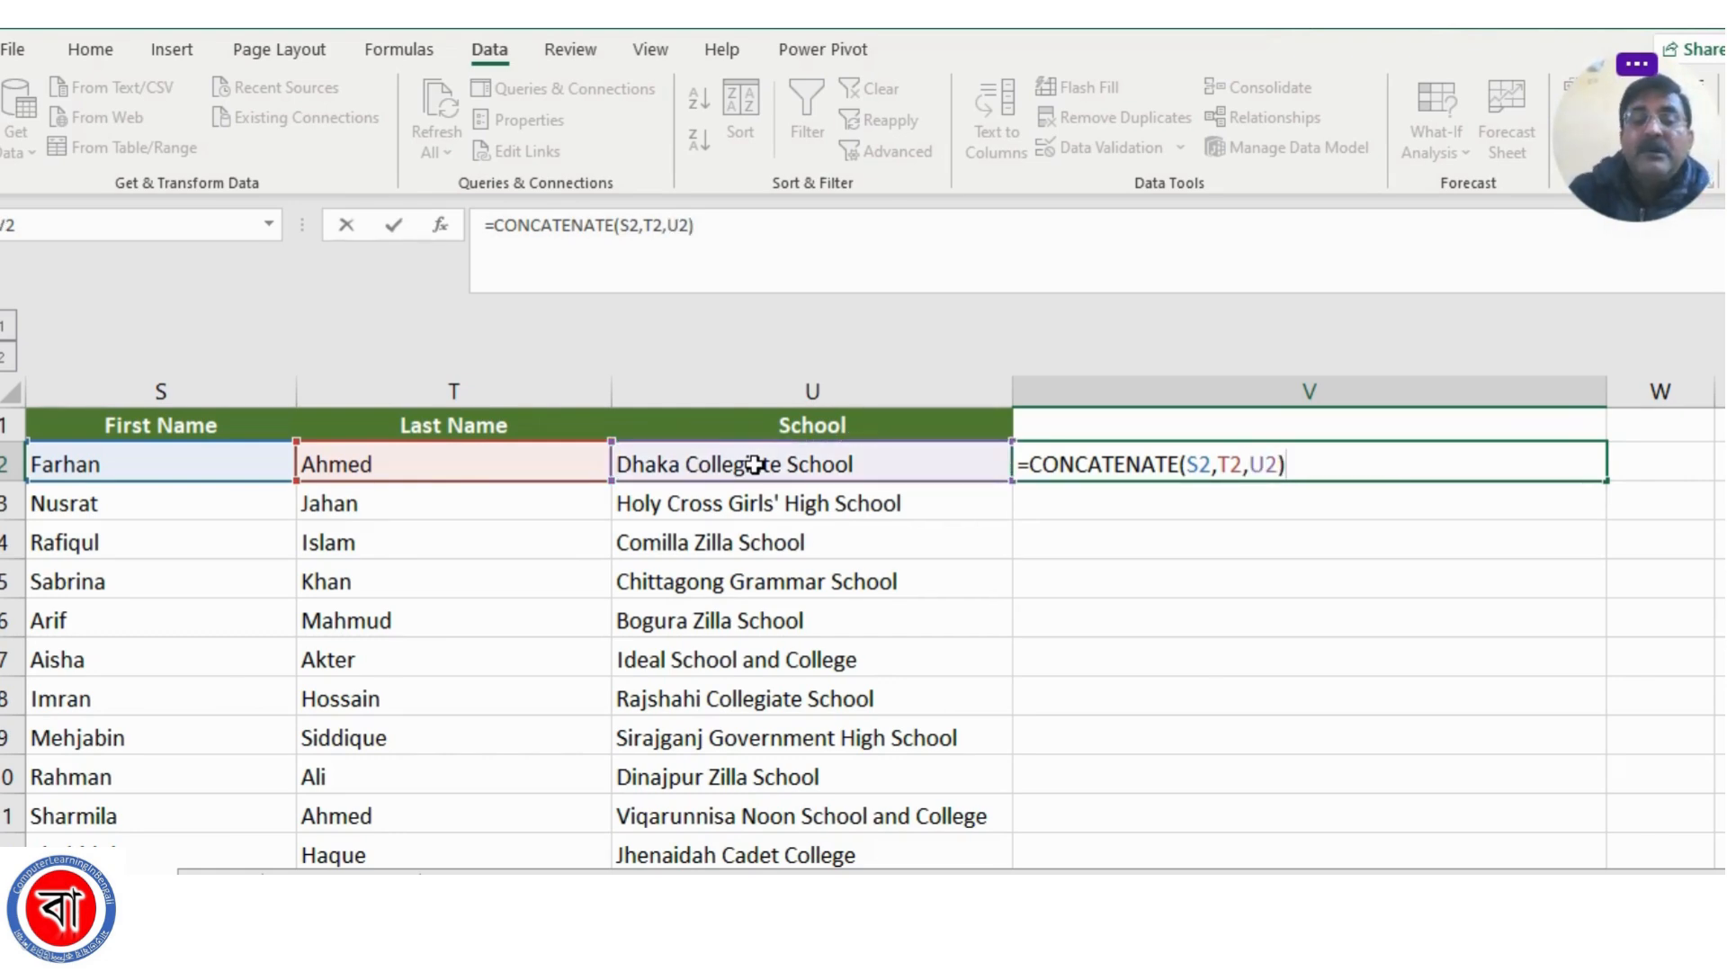
key(Return)
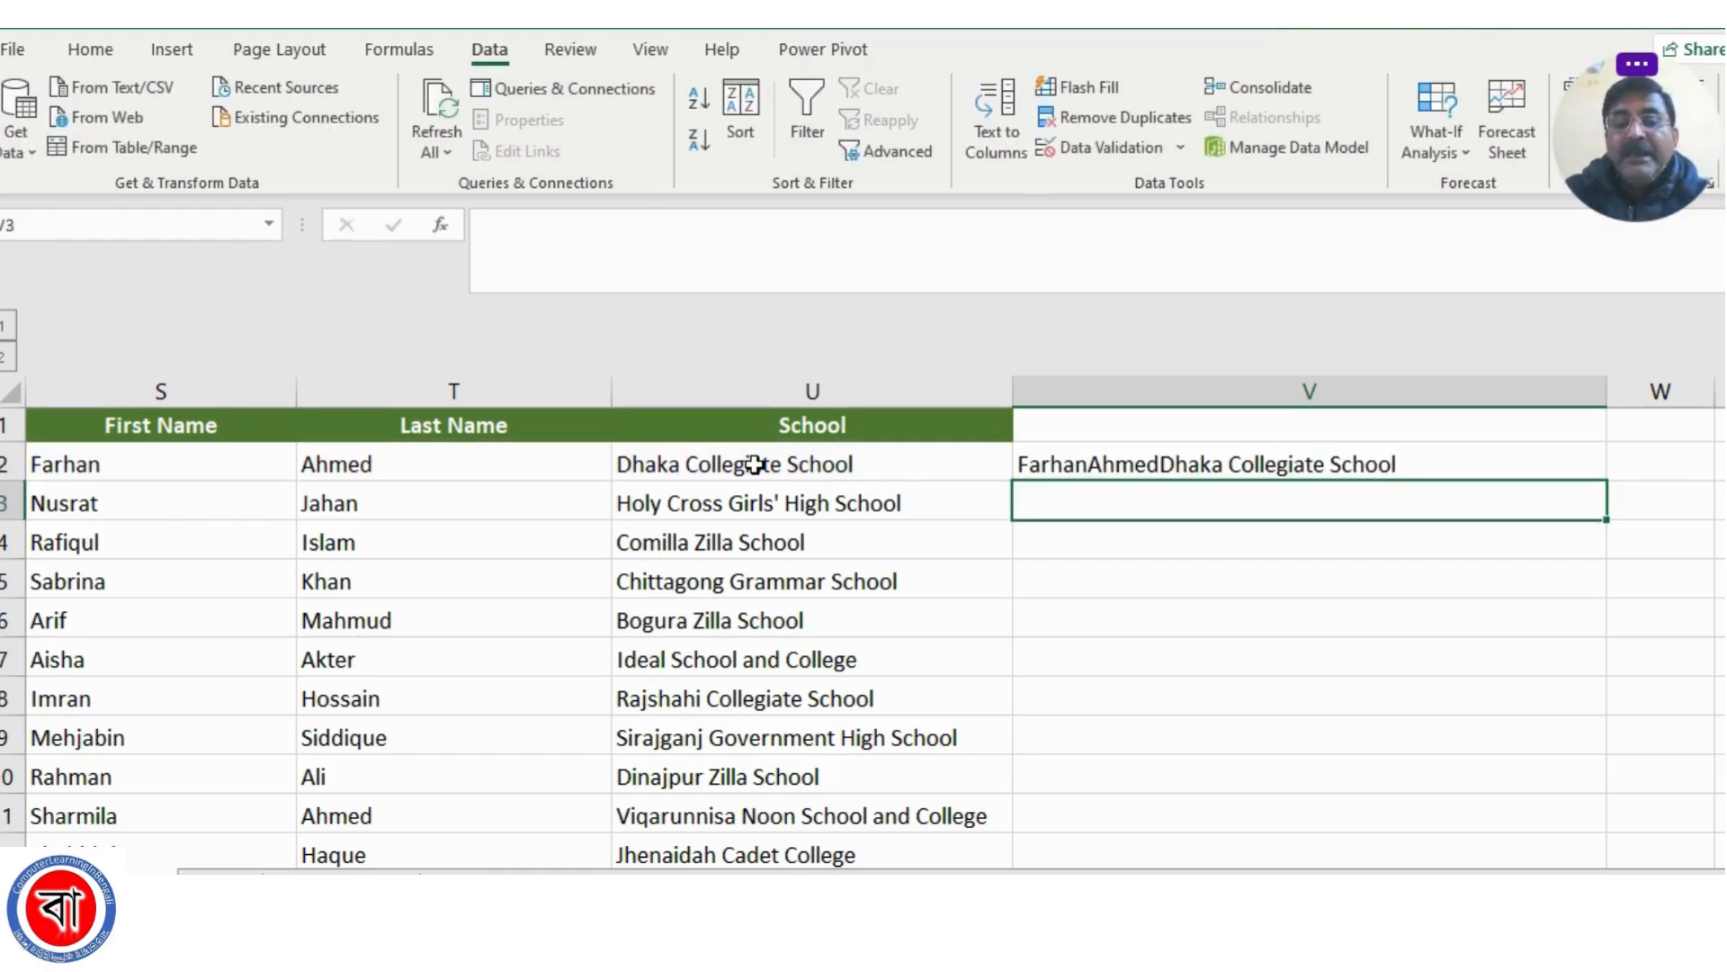
Edit the CONCATENATE formula in V2 to insert a space, " ", as a separate argument between S2 and T2
click(1109, 459)
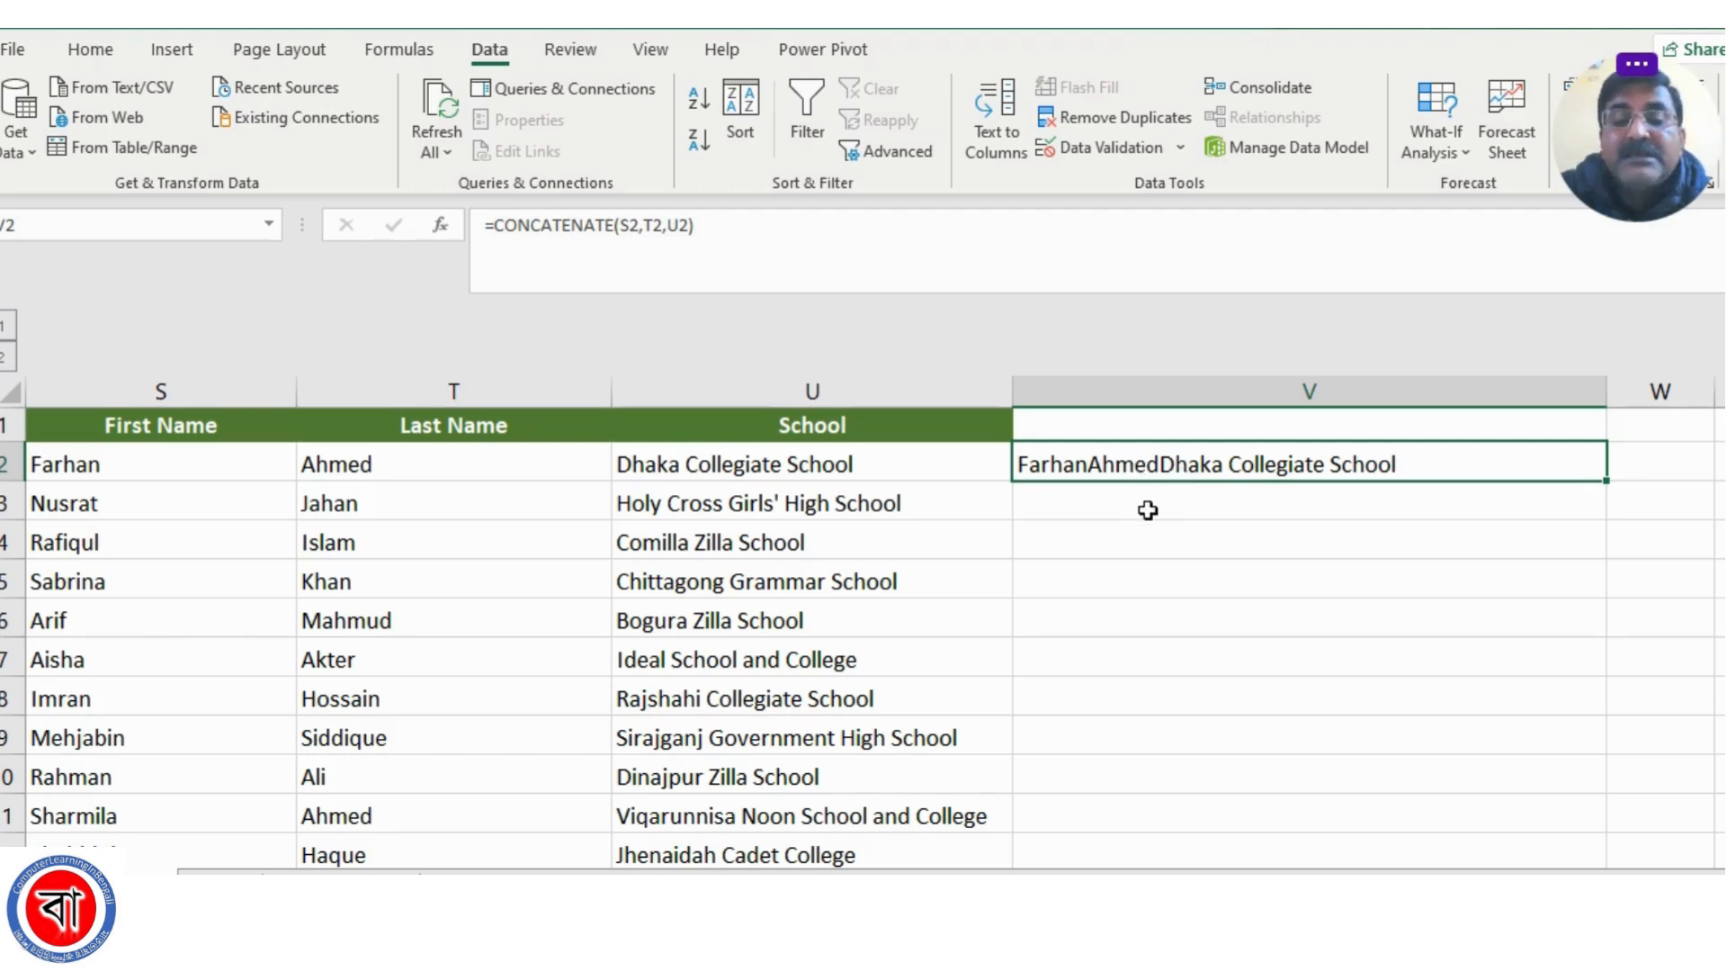
click(648, 225)
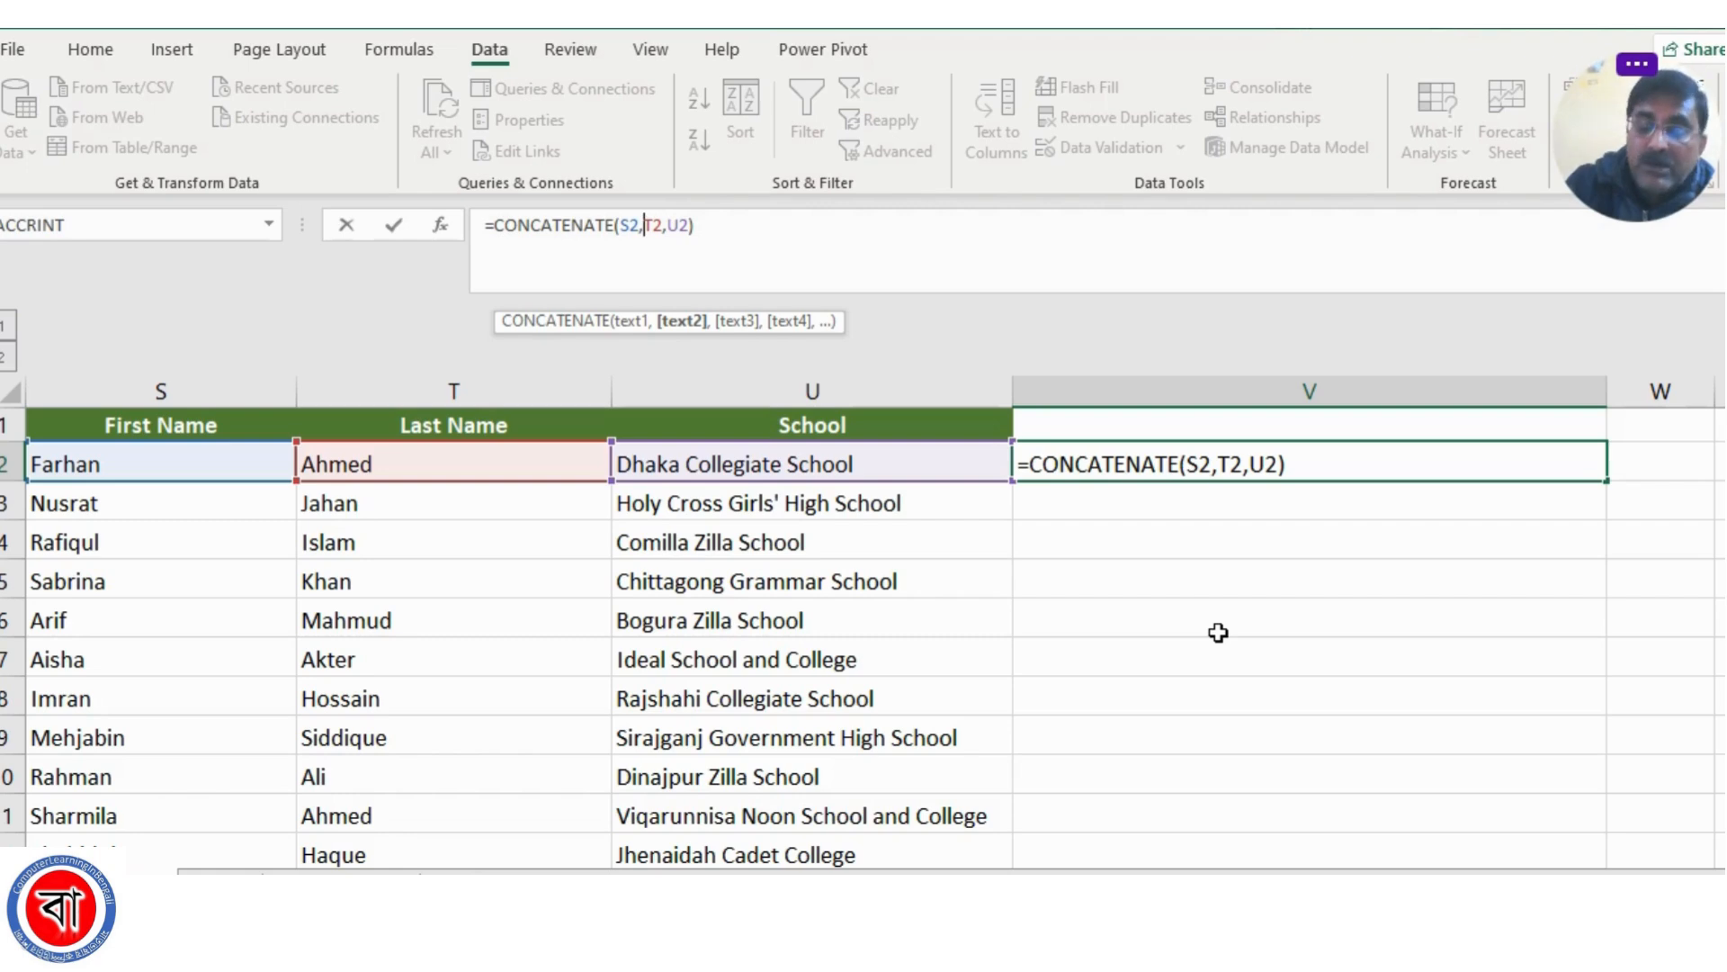
text(")
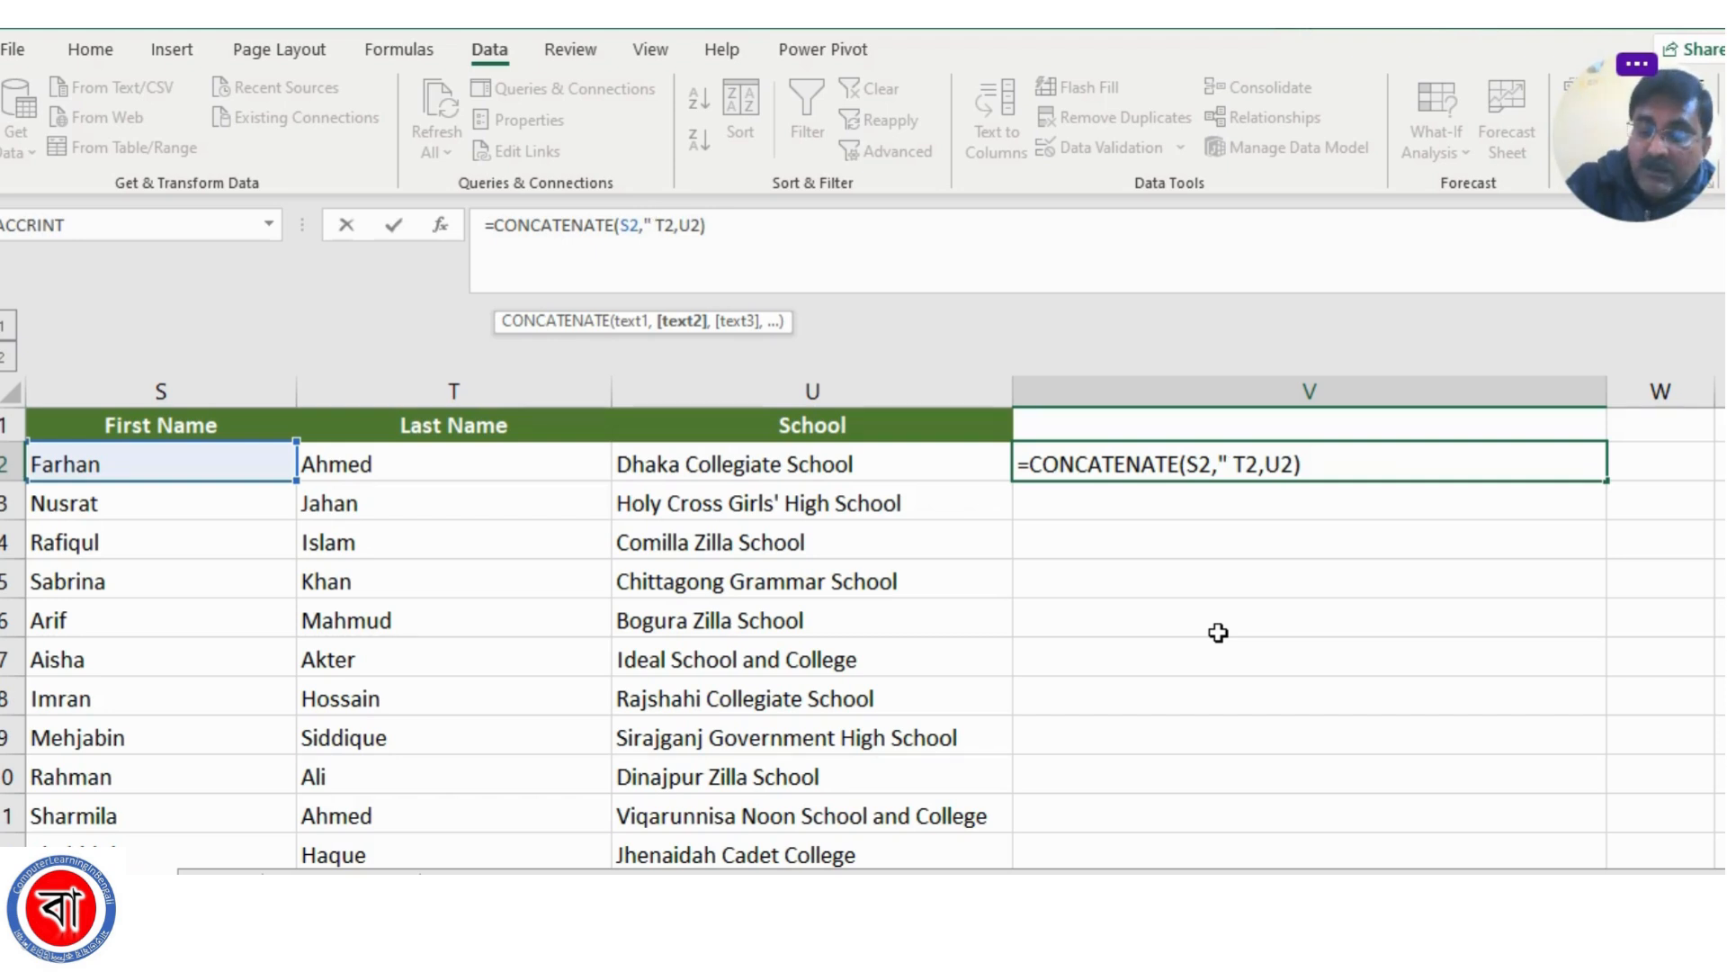
text( ")
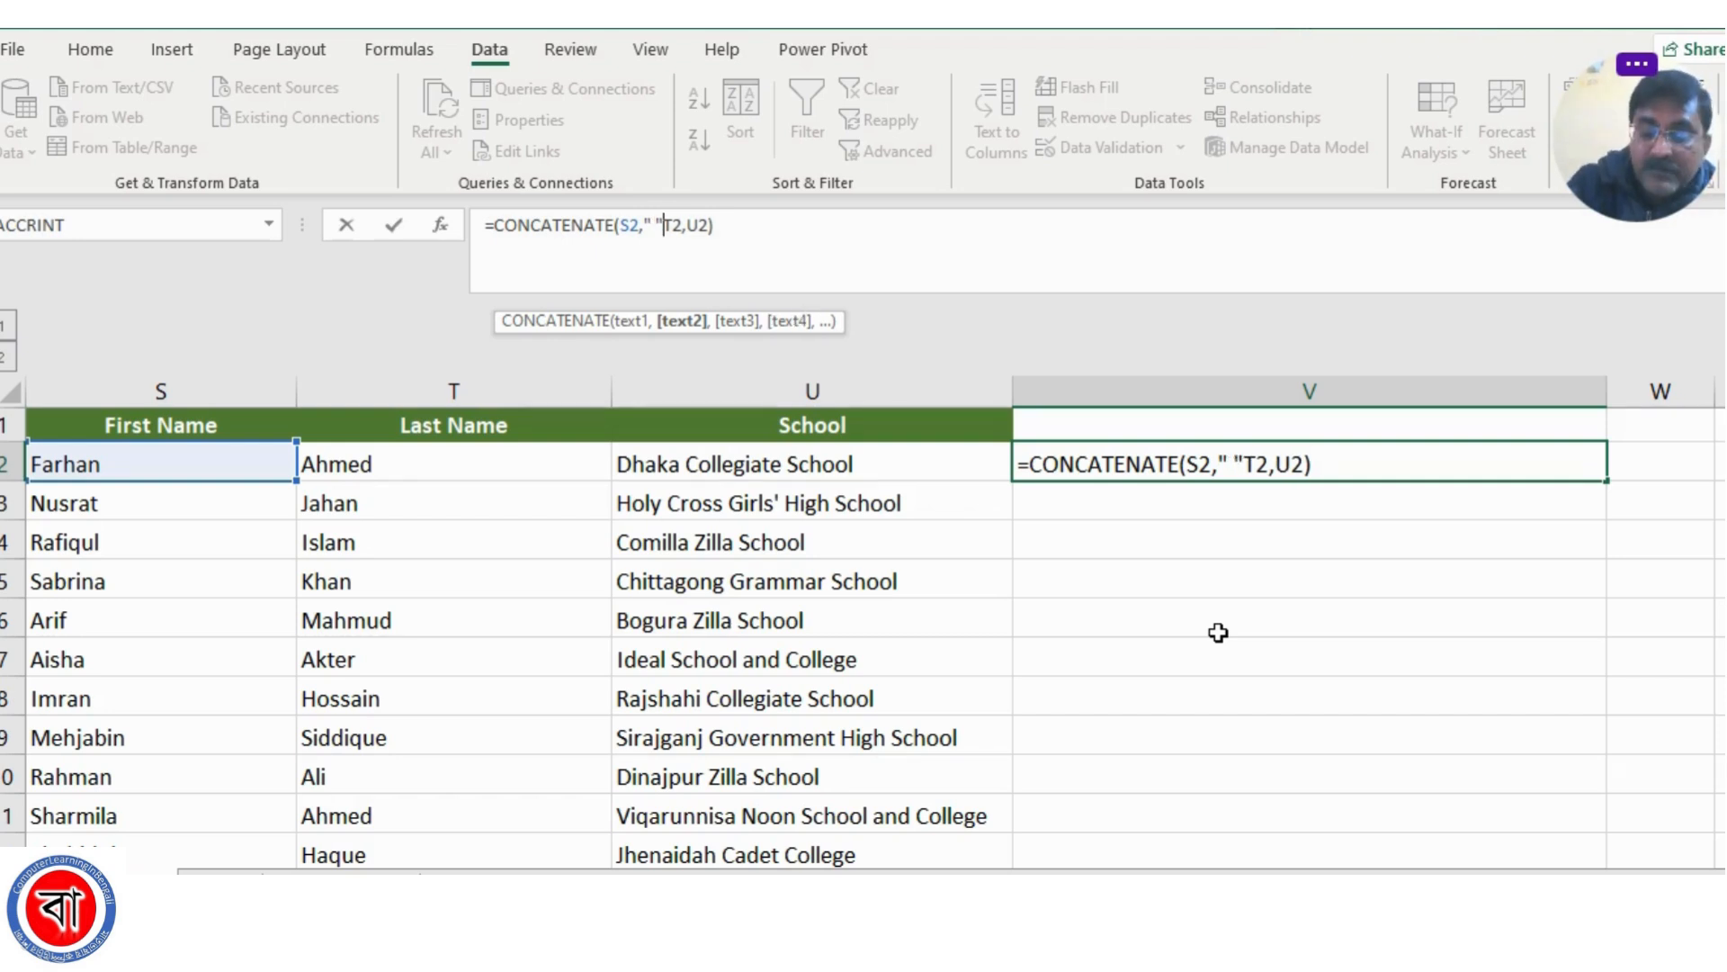
text(,)
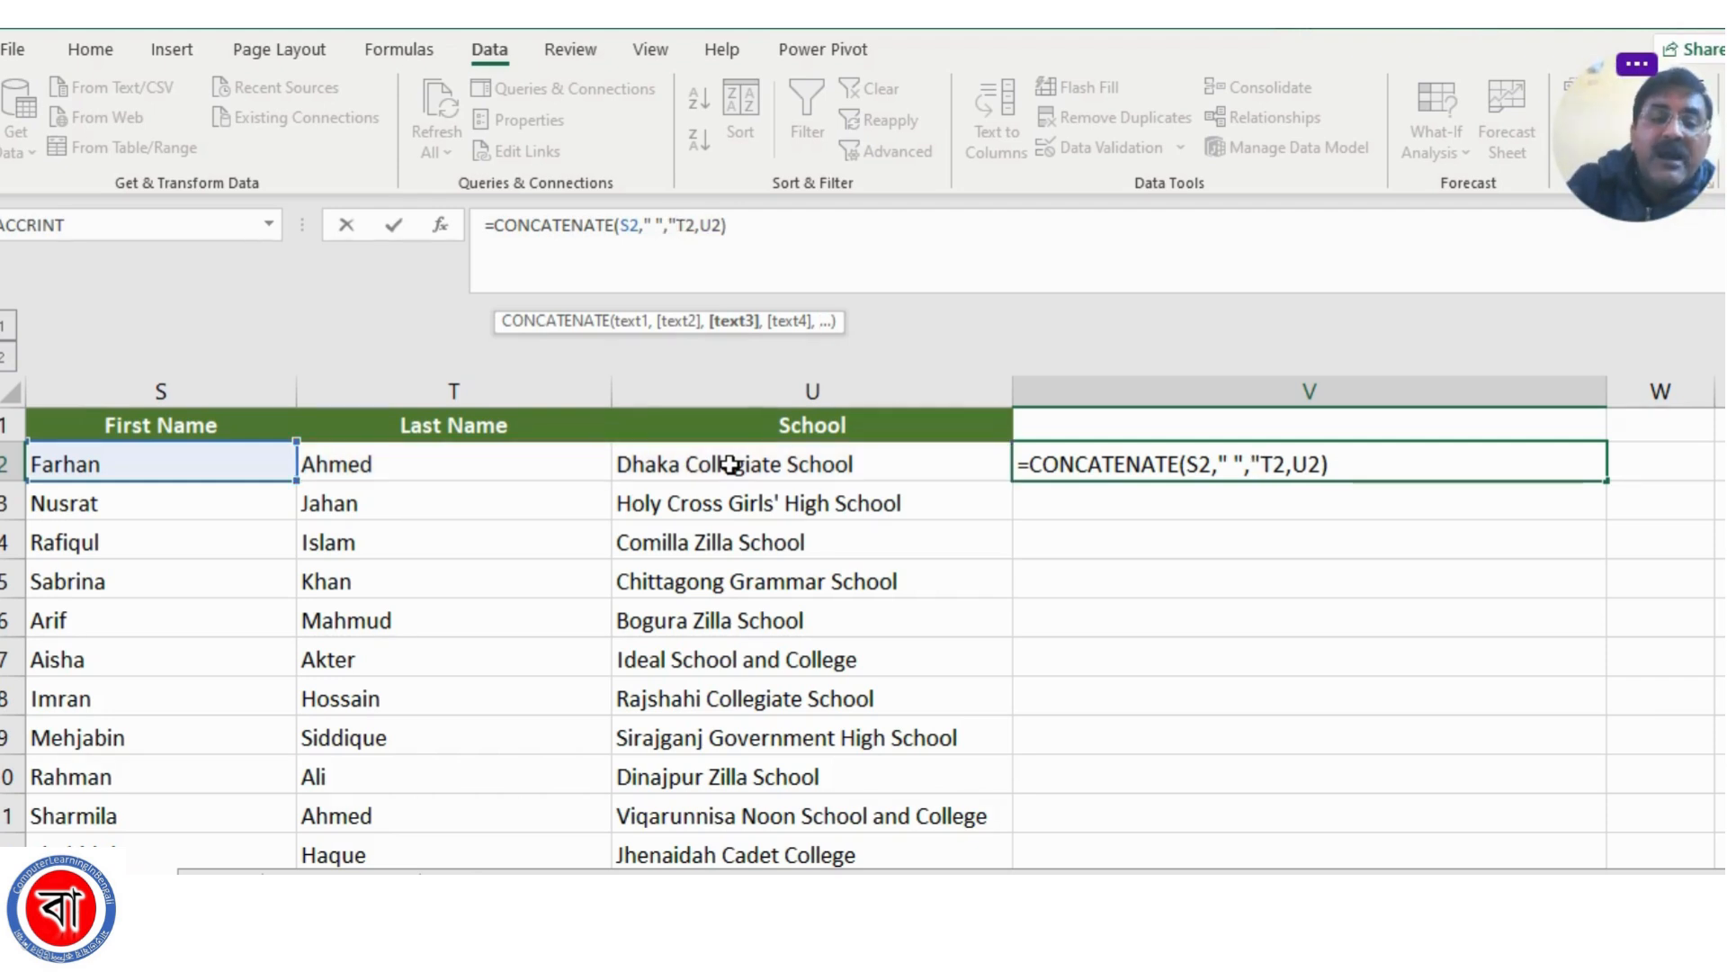
text("," )
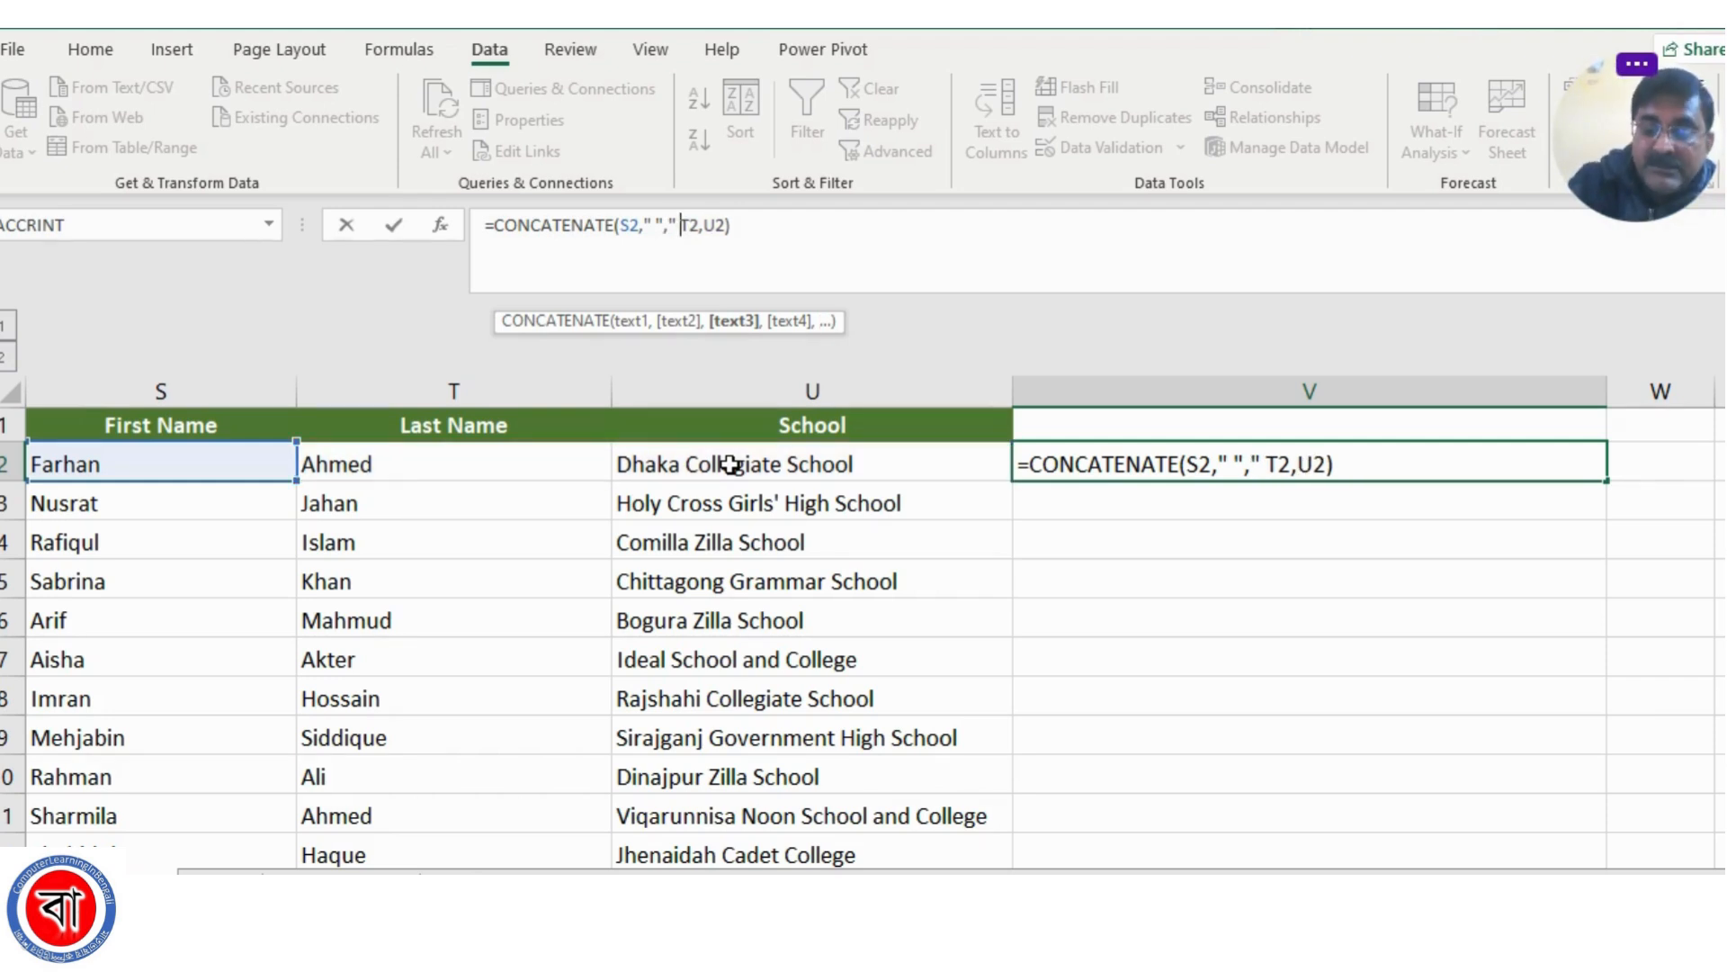
text(-)
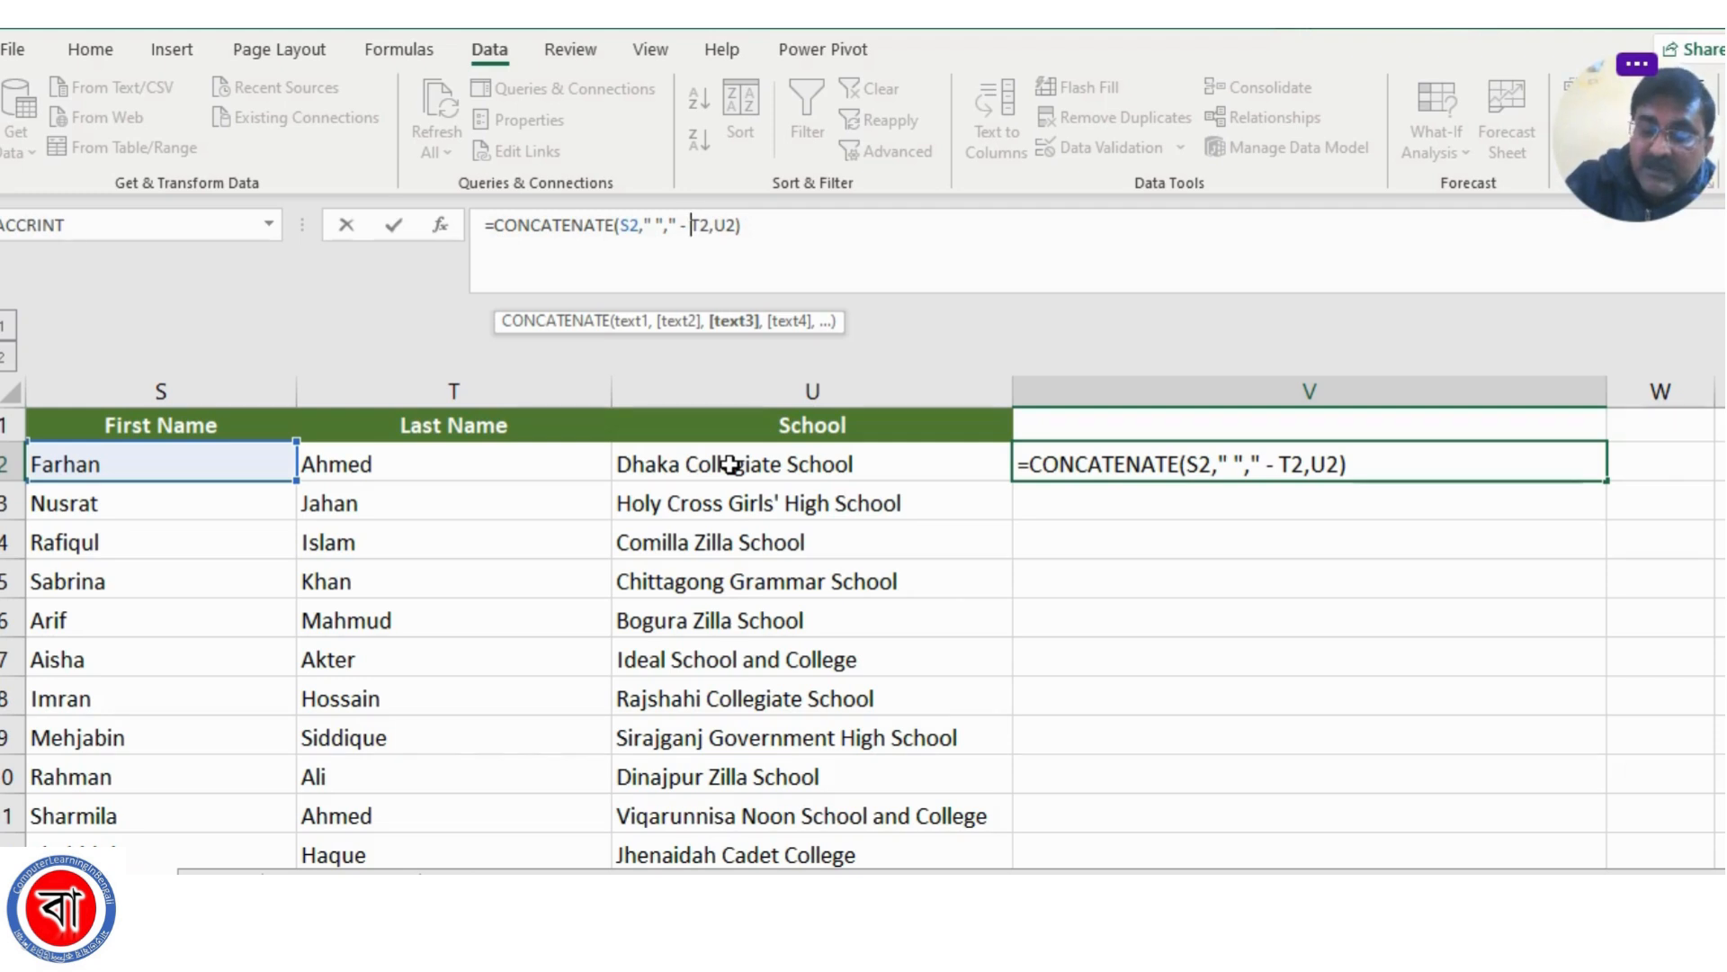
text( ")
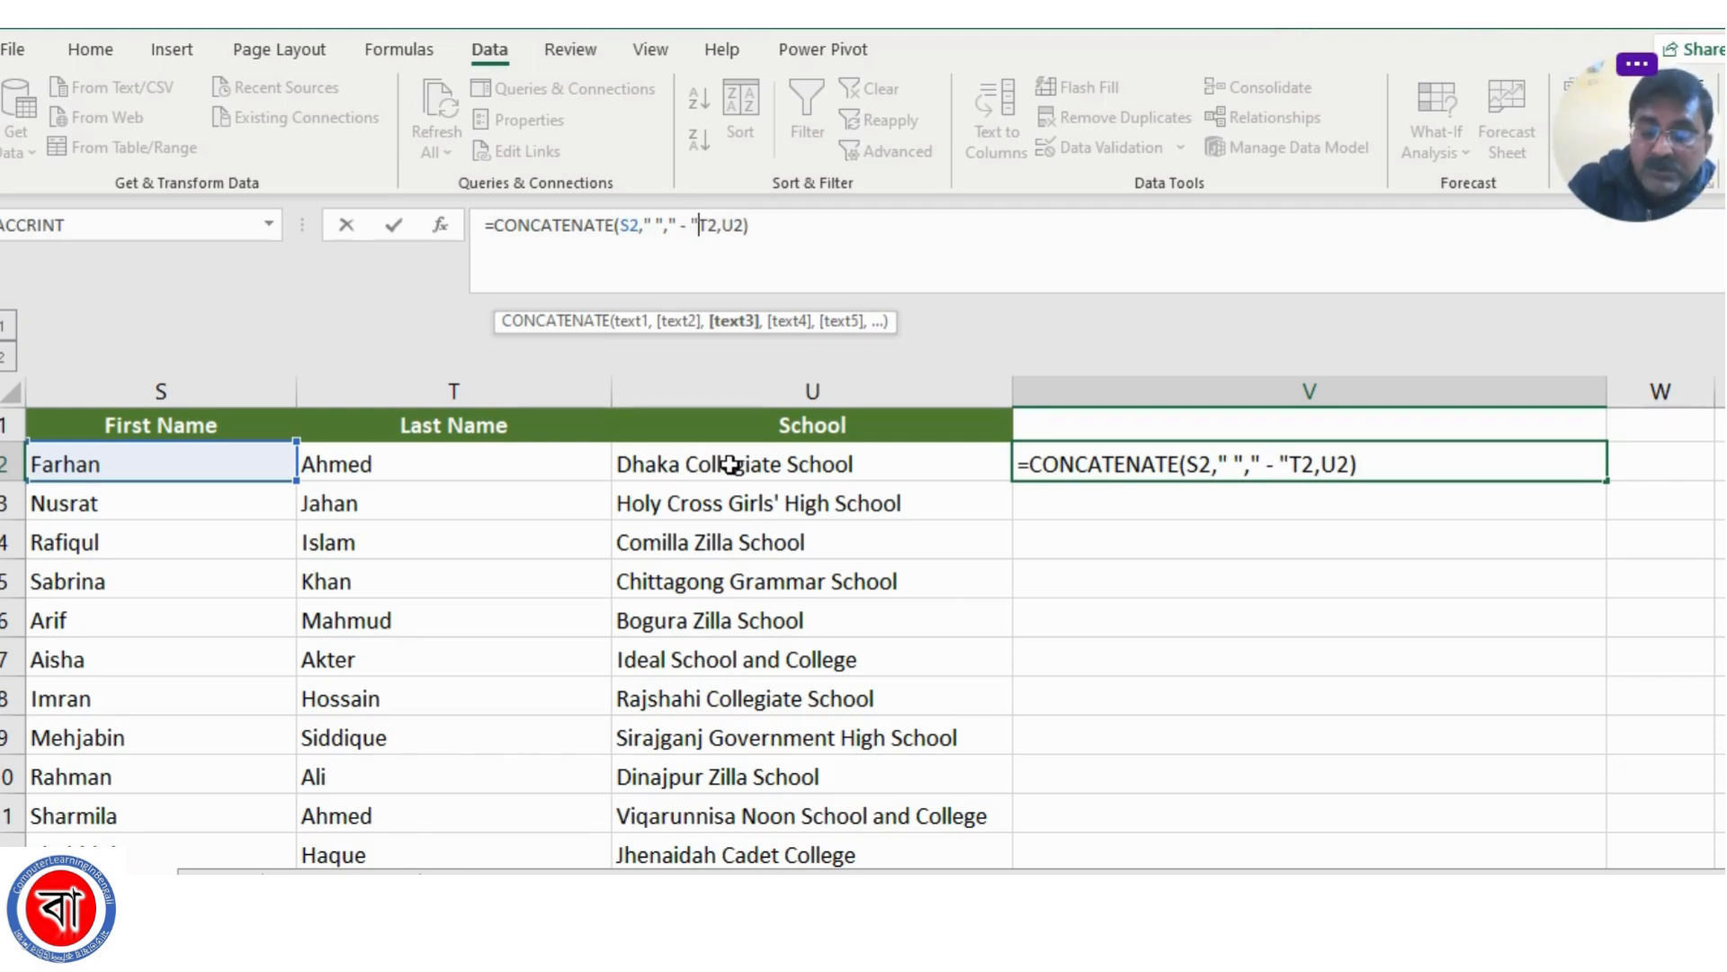
text(,)
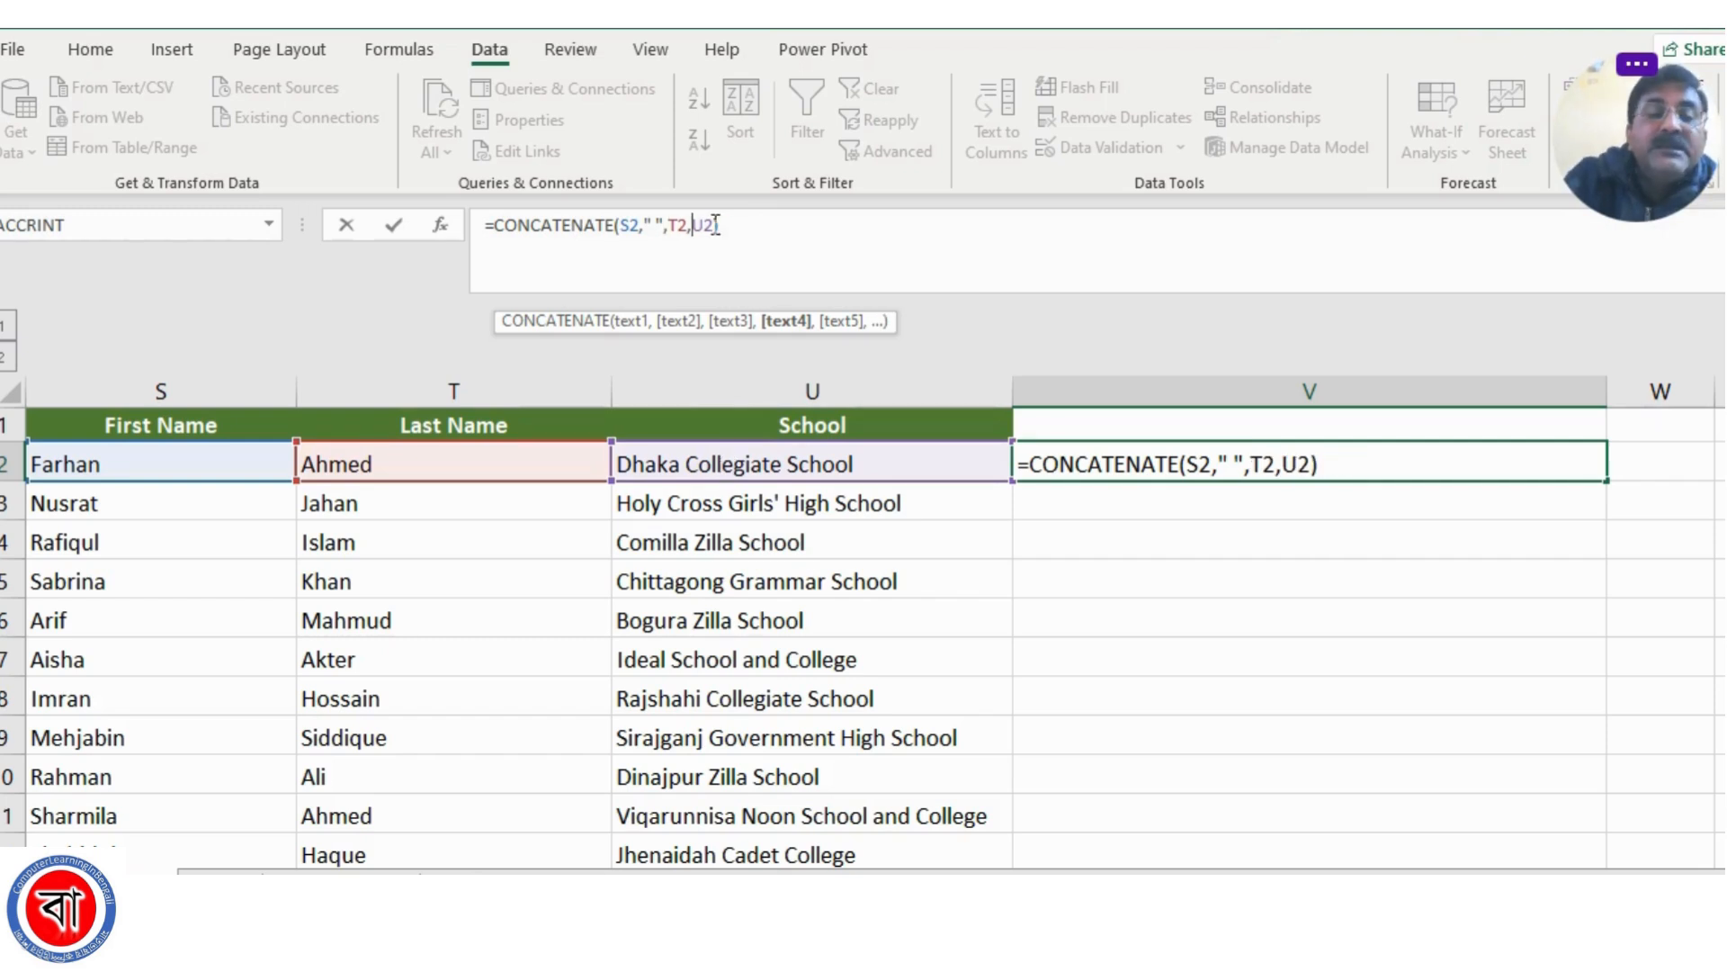
Insert the separator " - " as its own argument between T2 and U2 in V2's CONCATENATE formula and confirm it
text(")
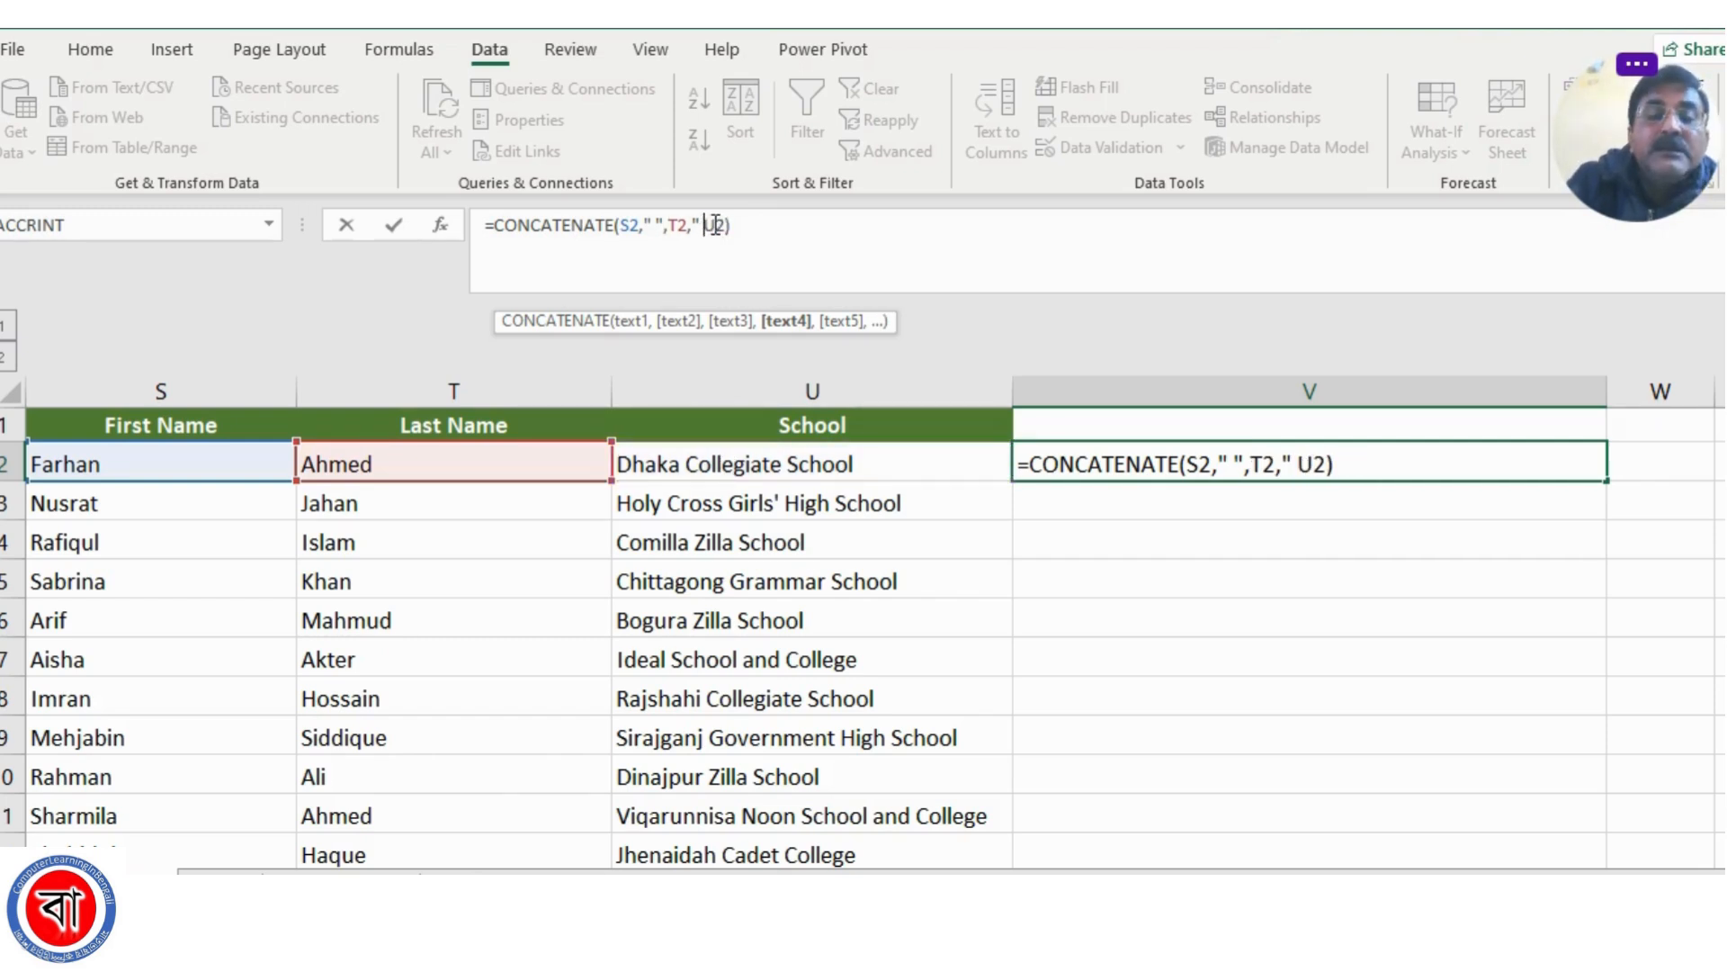
text( -)
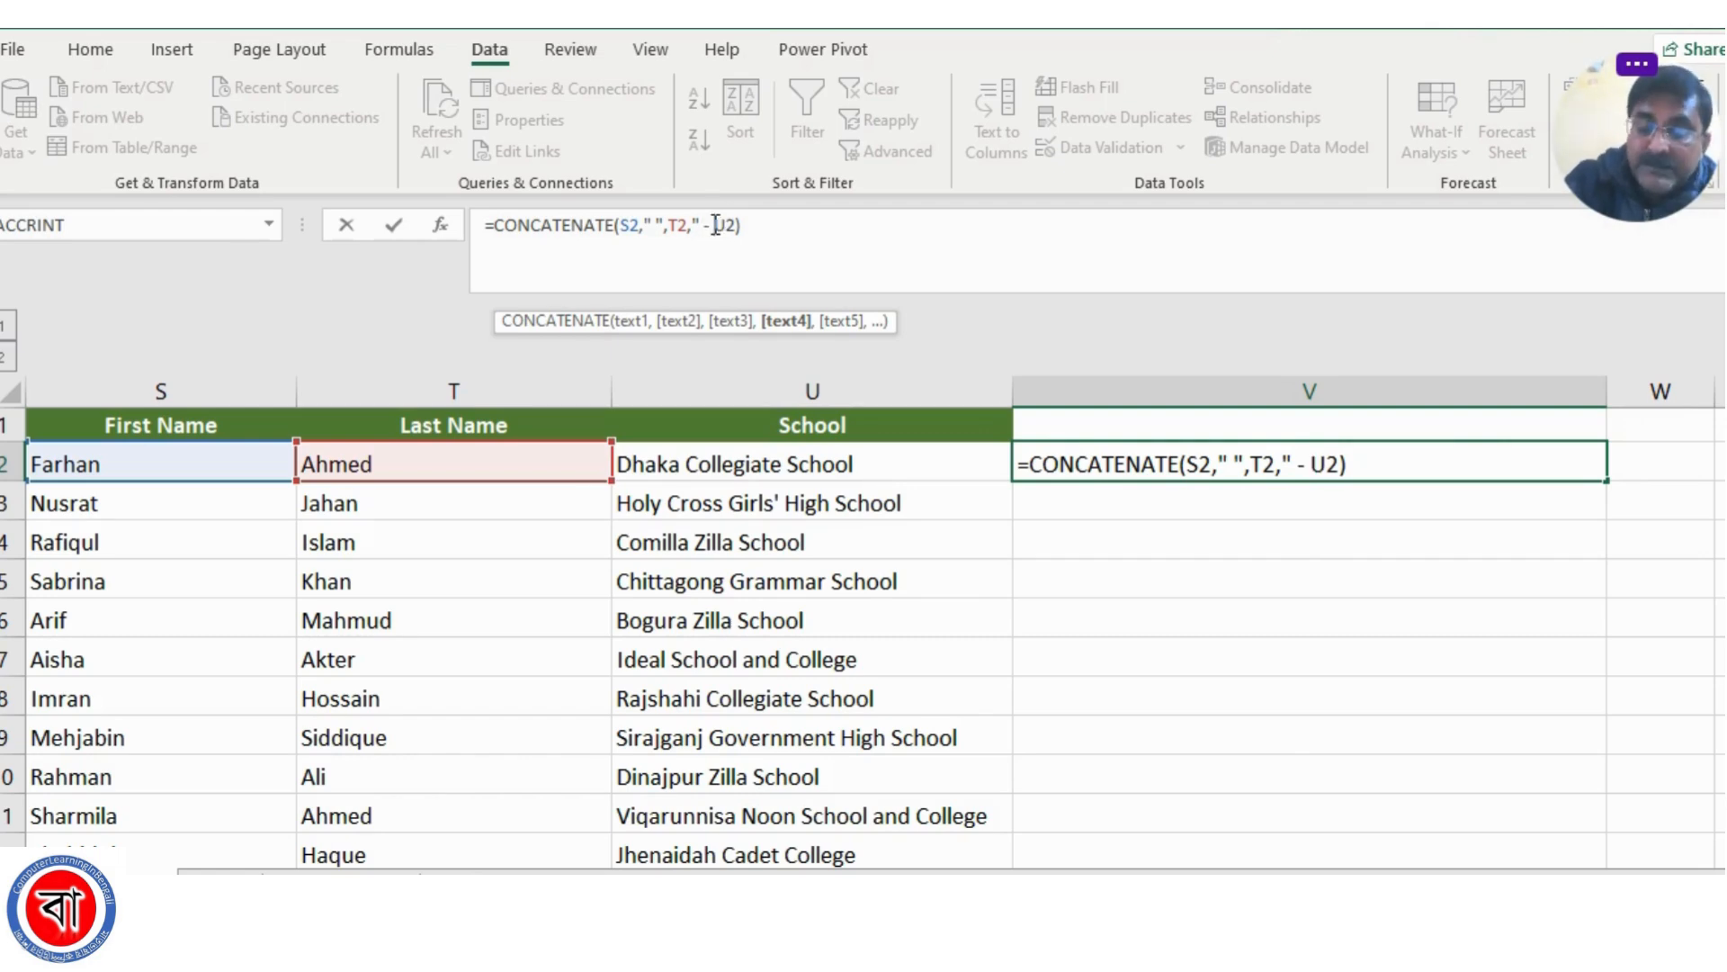
text( ",)
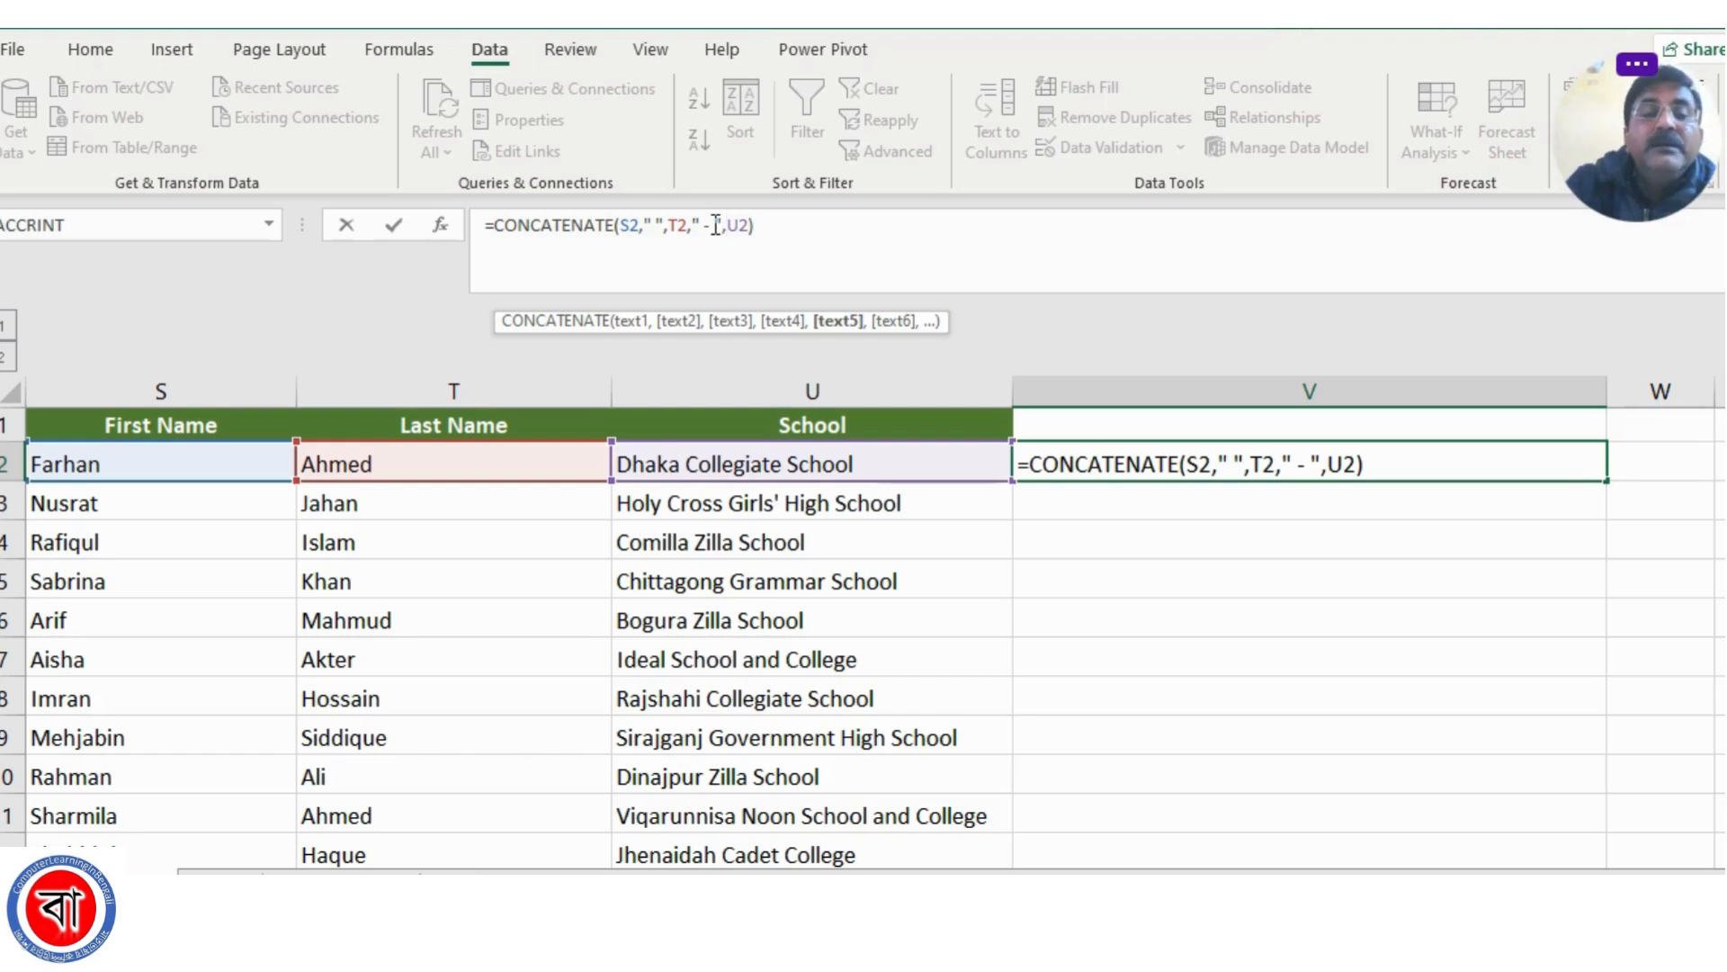
key(Return)
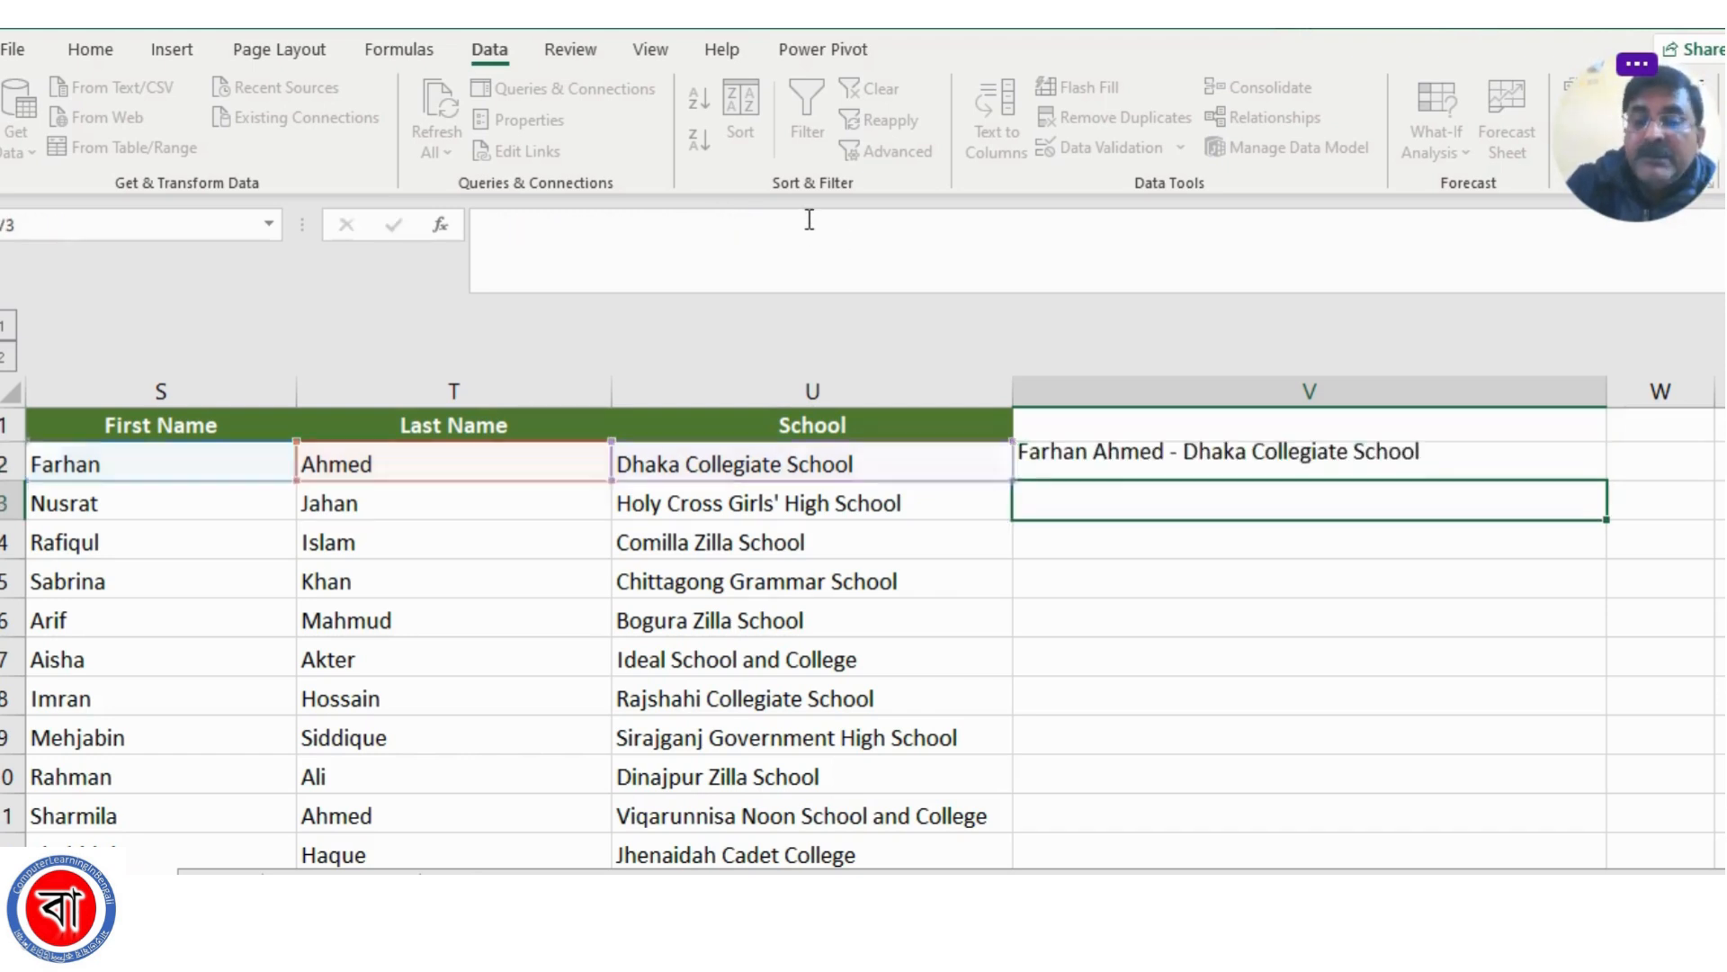
Fill the CONCATENATE formula from V2 down to the last data row and check the copied formulas in V5 and V3
click(1164, 621)
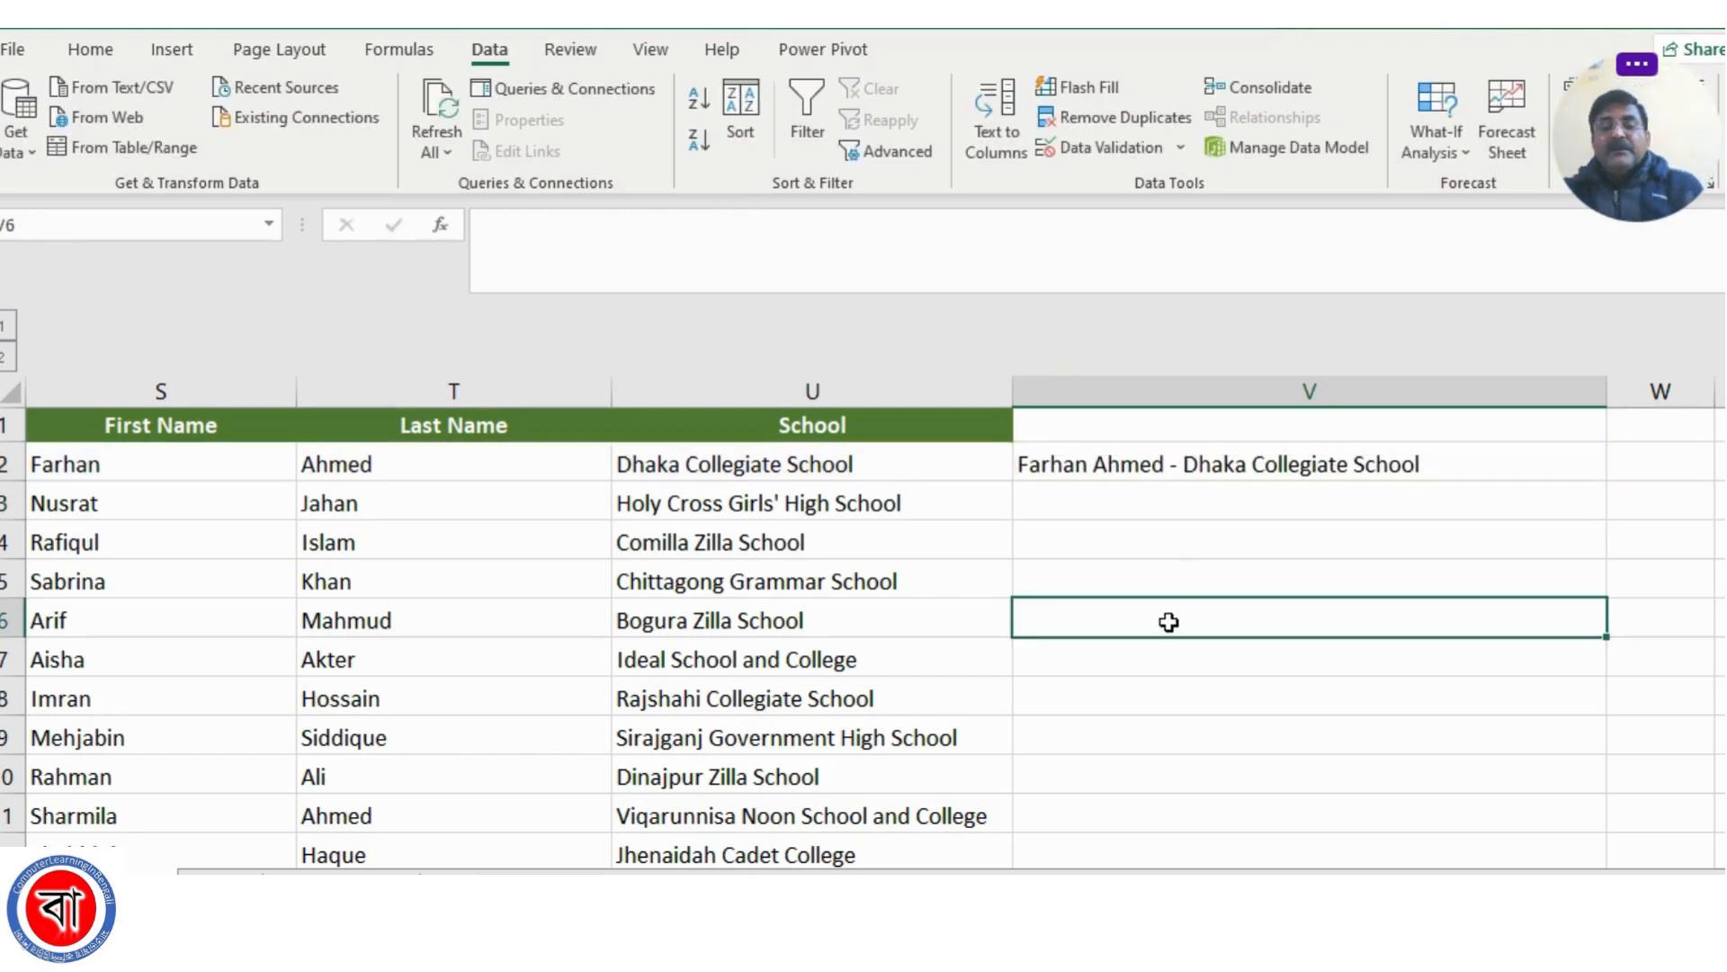
click(1146, 465)
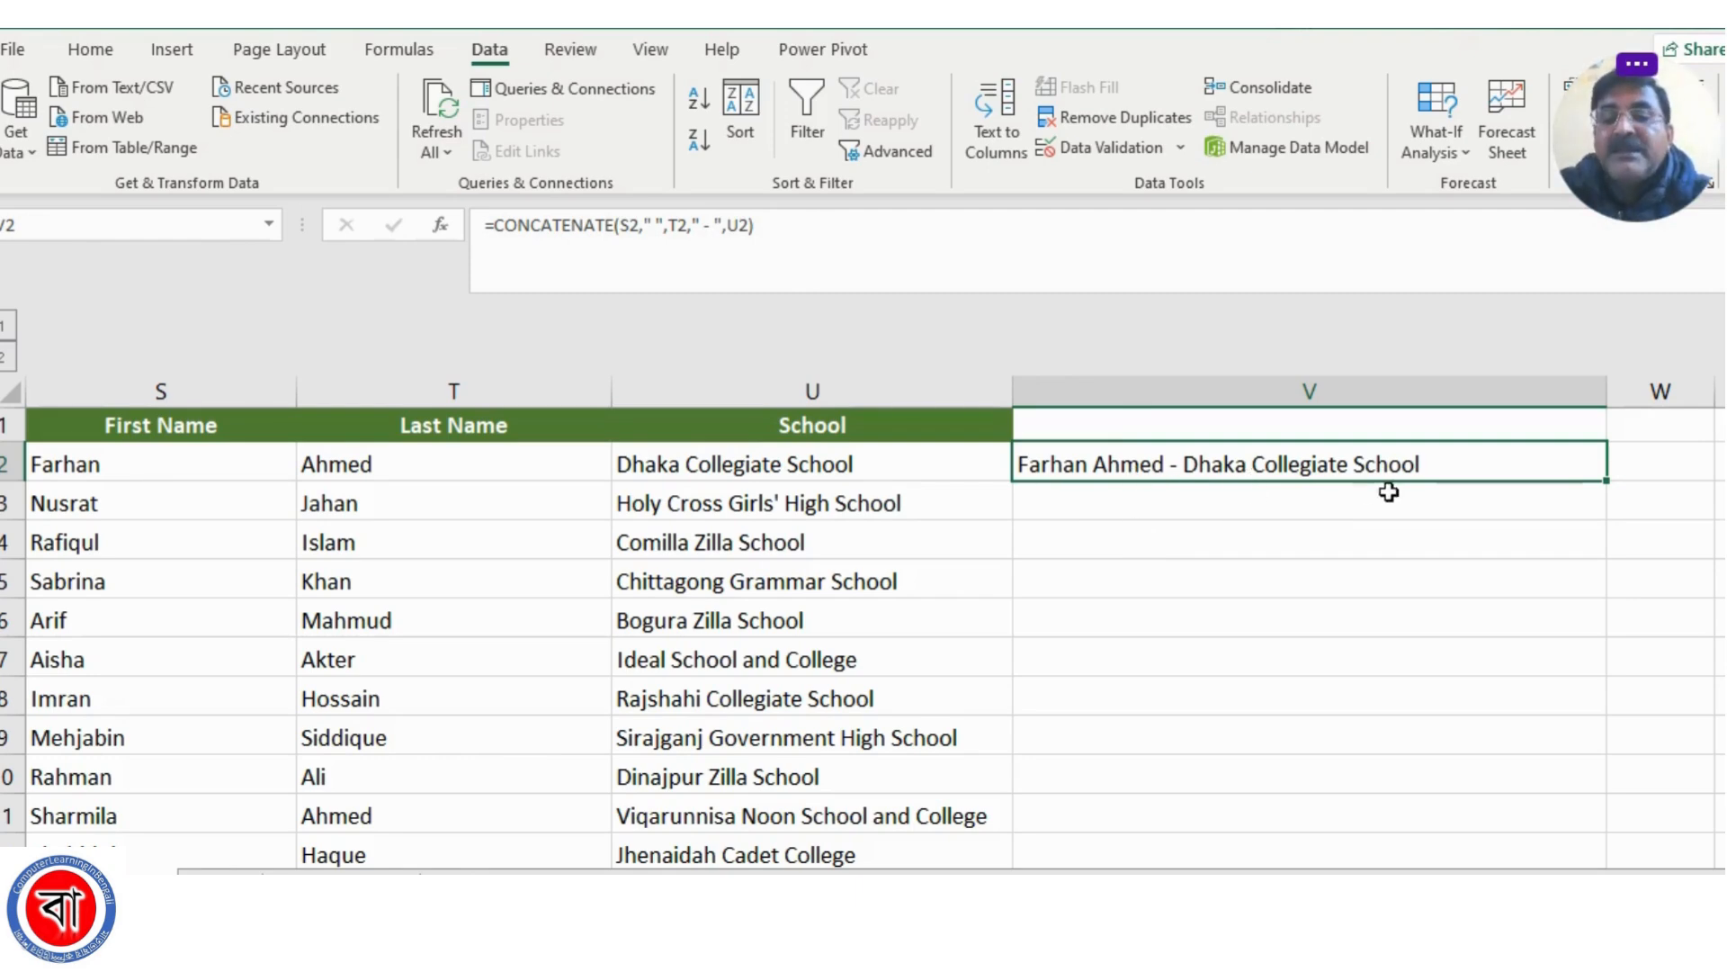
double_click(1607, 482)
scroll(1421, 616, down, 10)
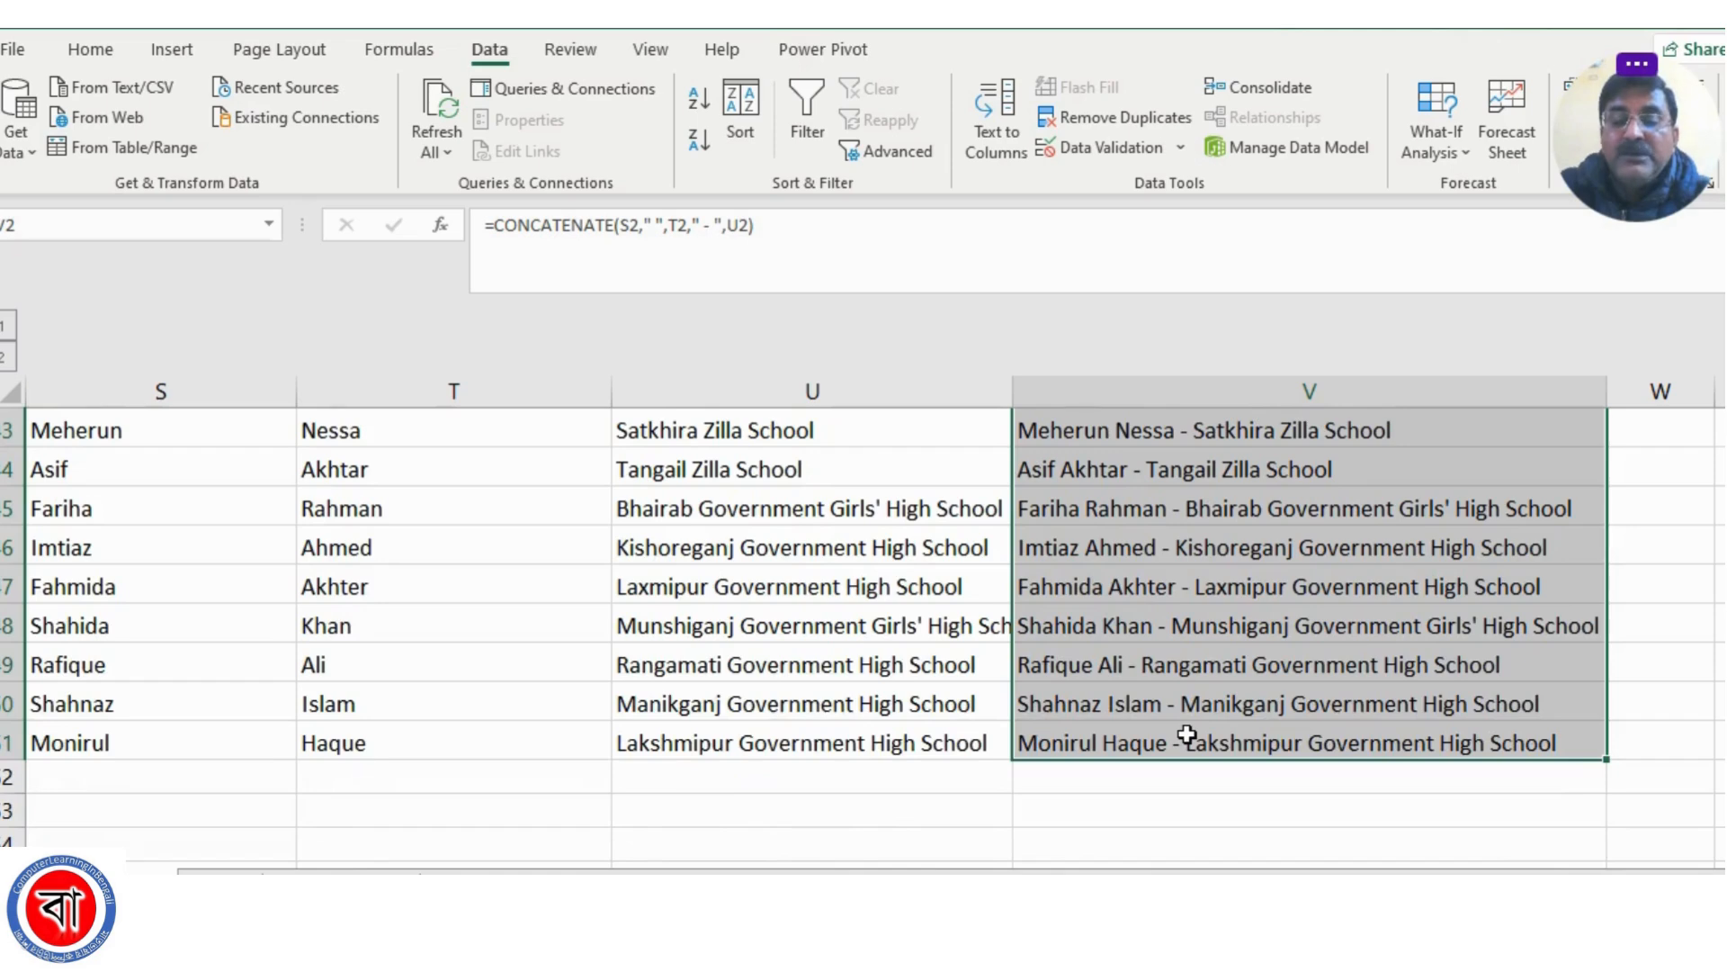
scroll(1189, 735, up, 10)
click(1124, 583)
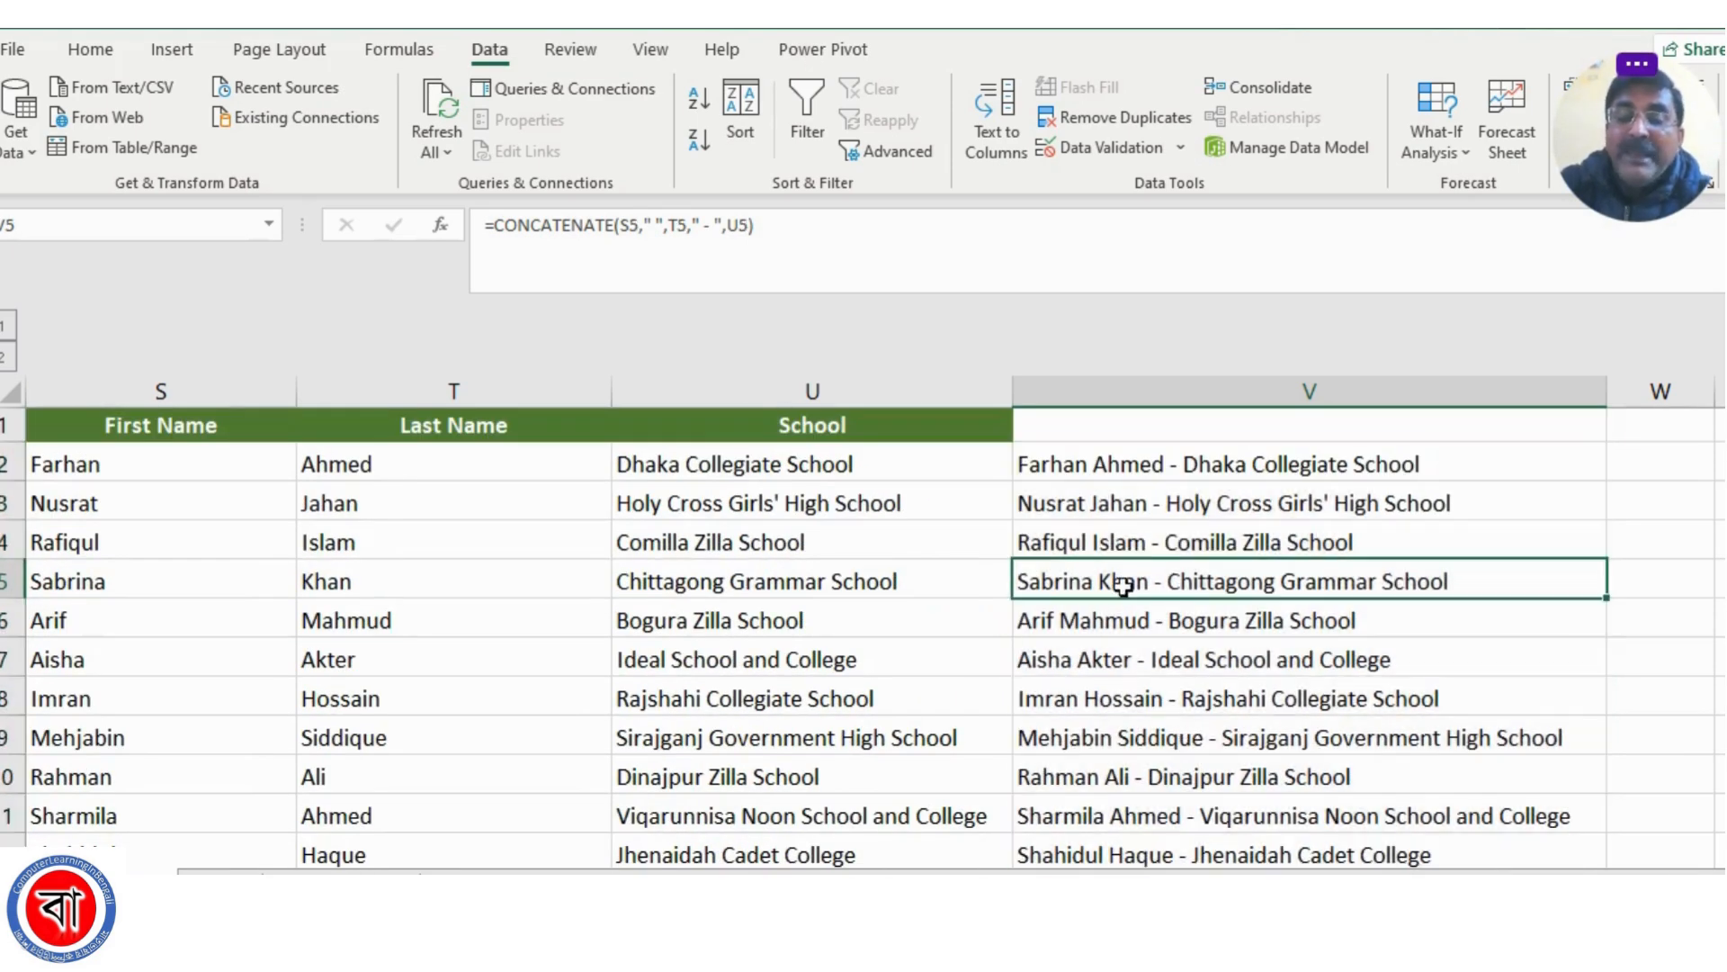
click(1120, 502)
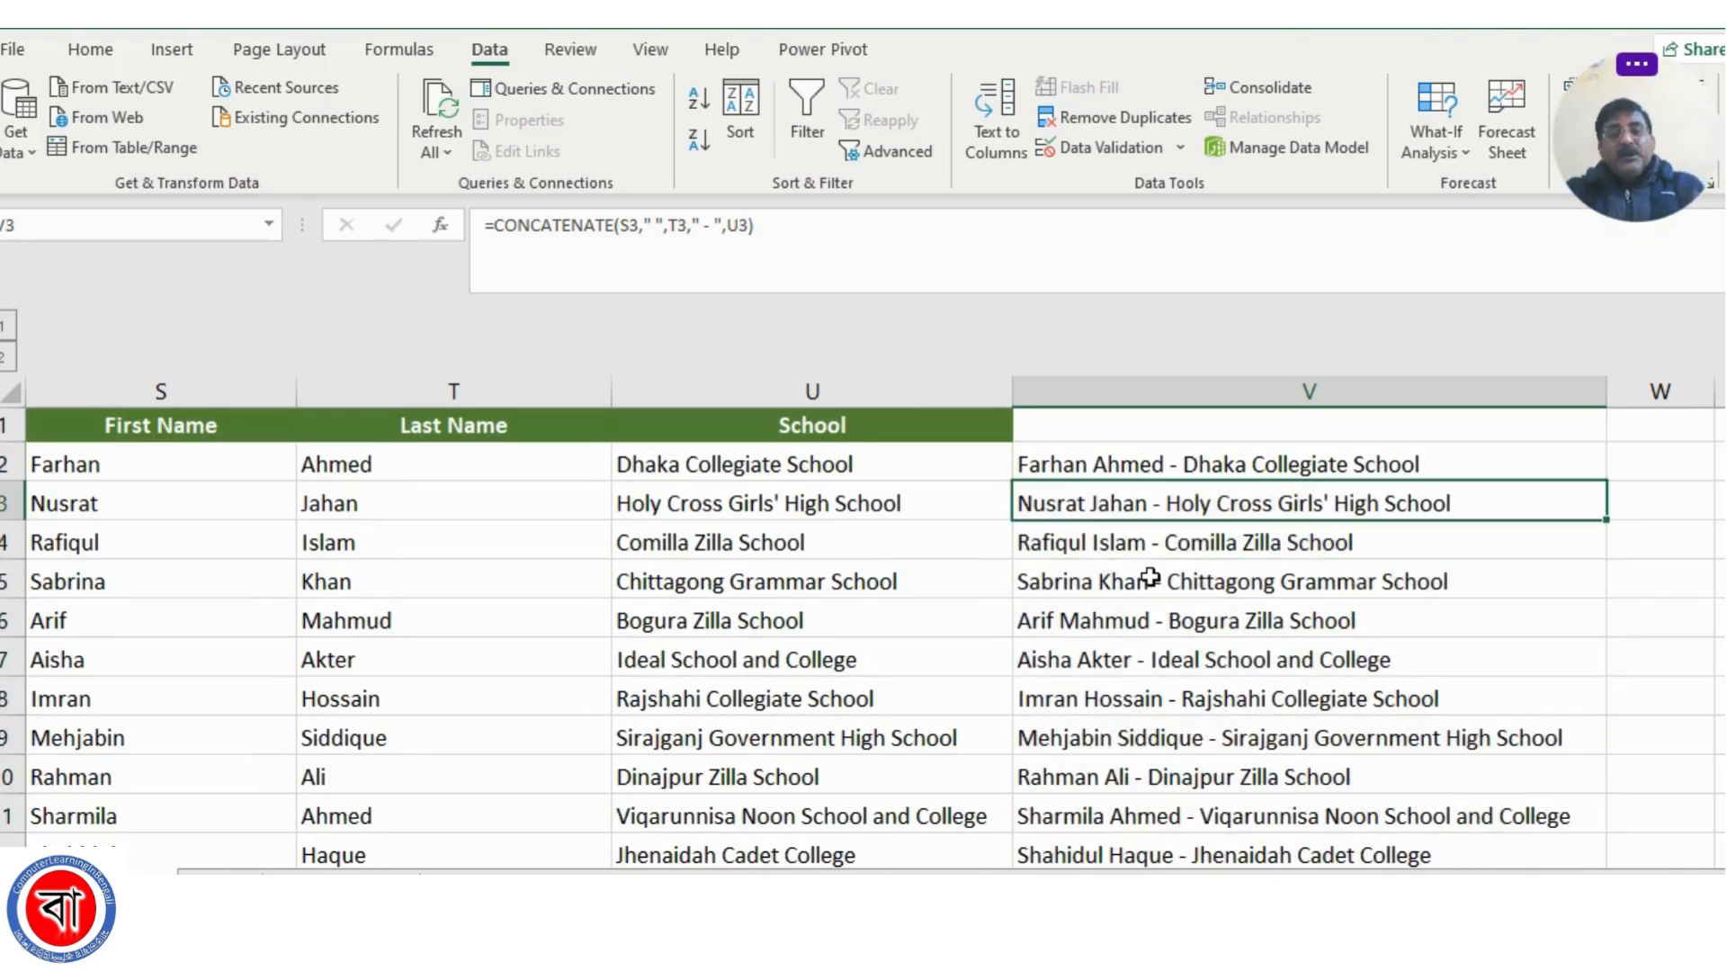
Clear all CONCATENATE formulas in column V from V2 down to the last data row
click(1147, 464)
scroll(1254, 621, down, 3)
scroll(1253, 620, down, 15)
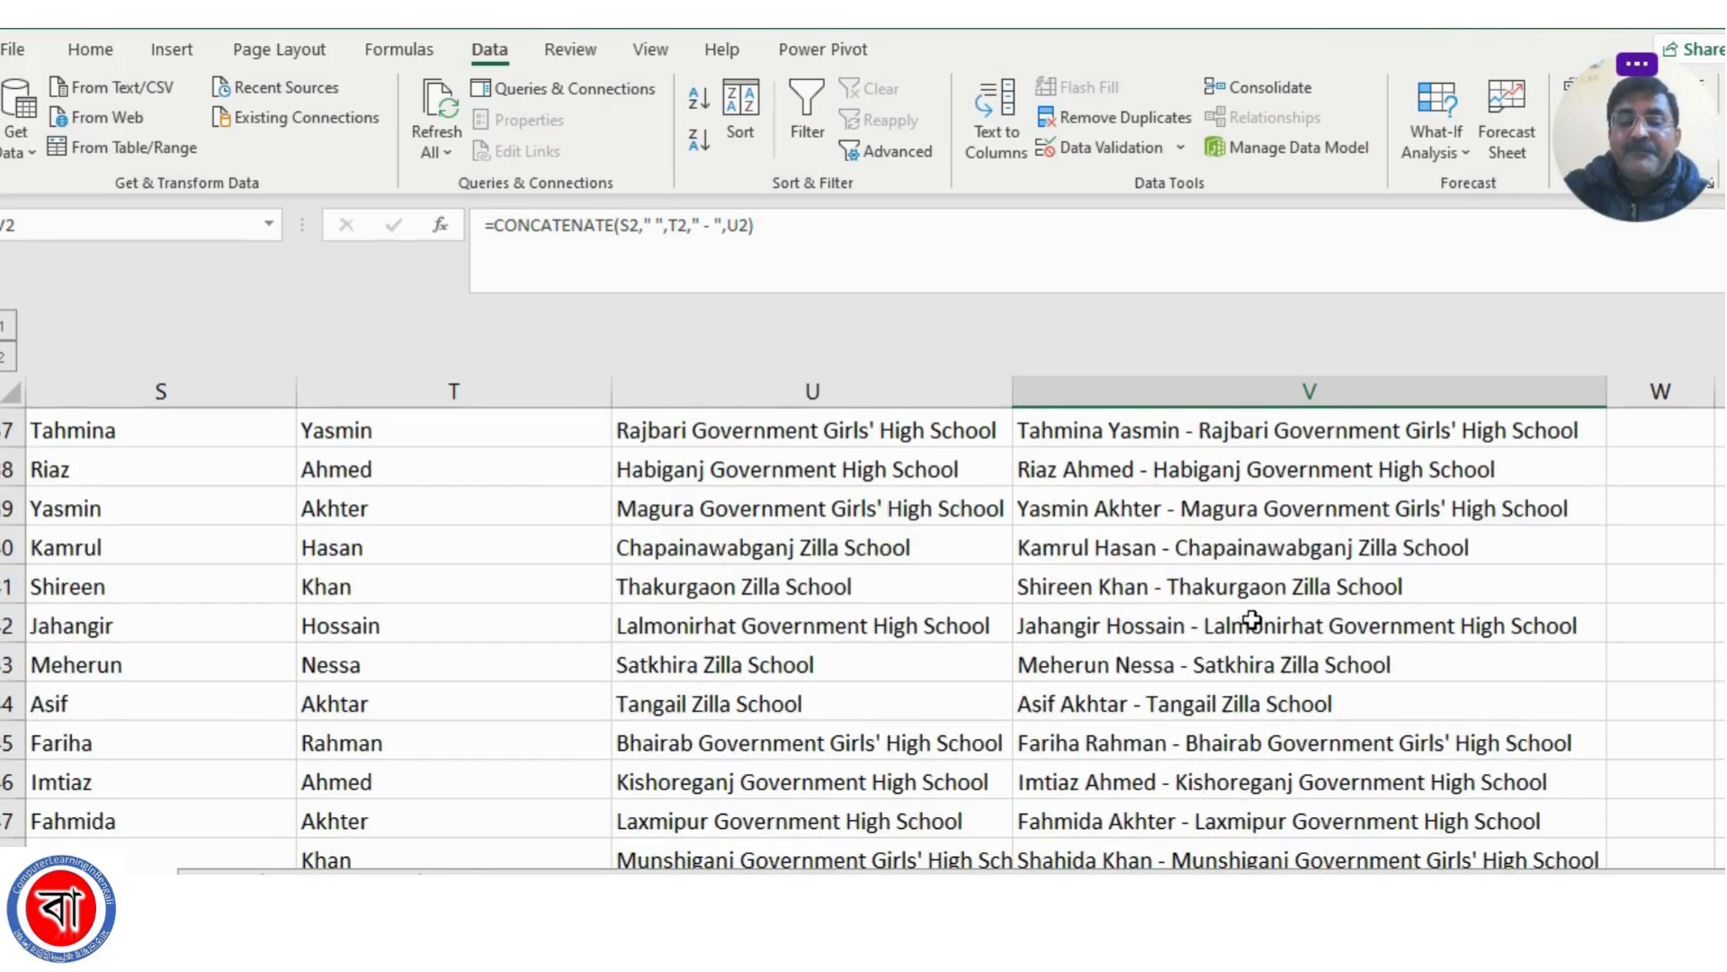
scroll(1253, 620, up, 5)
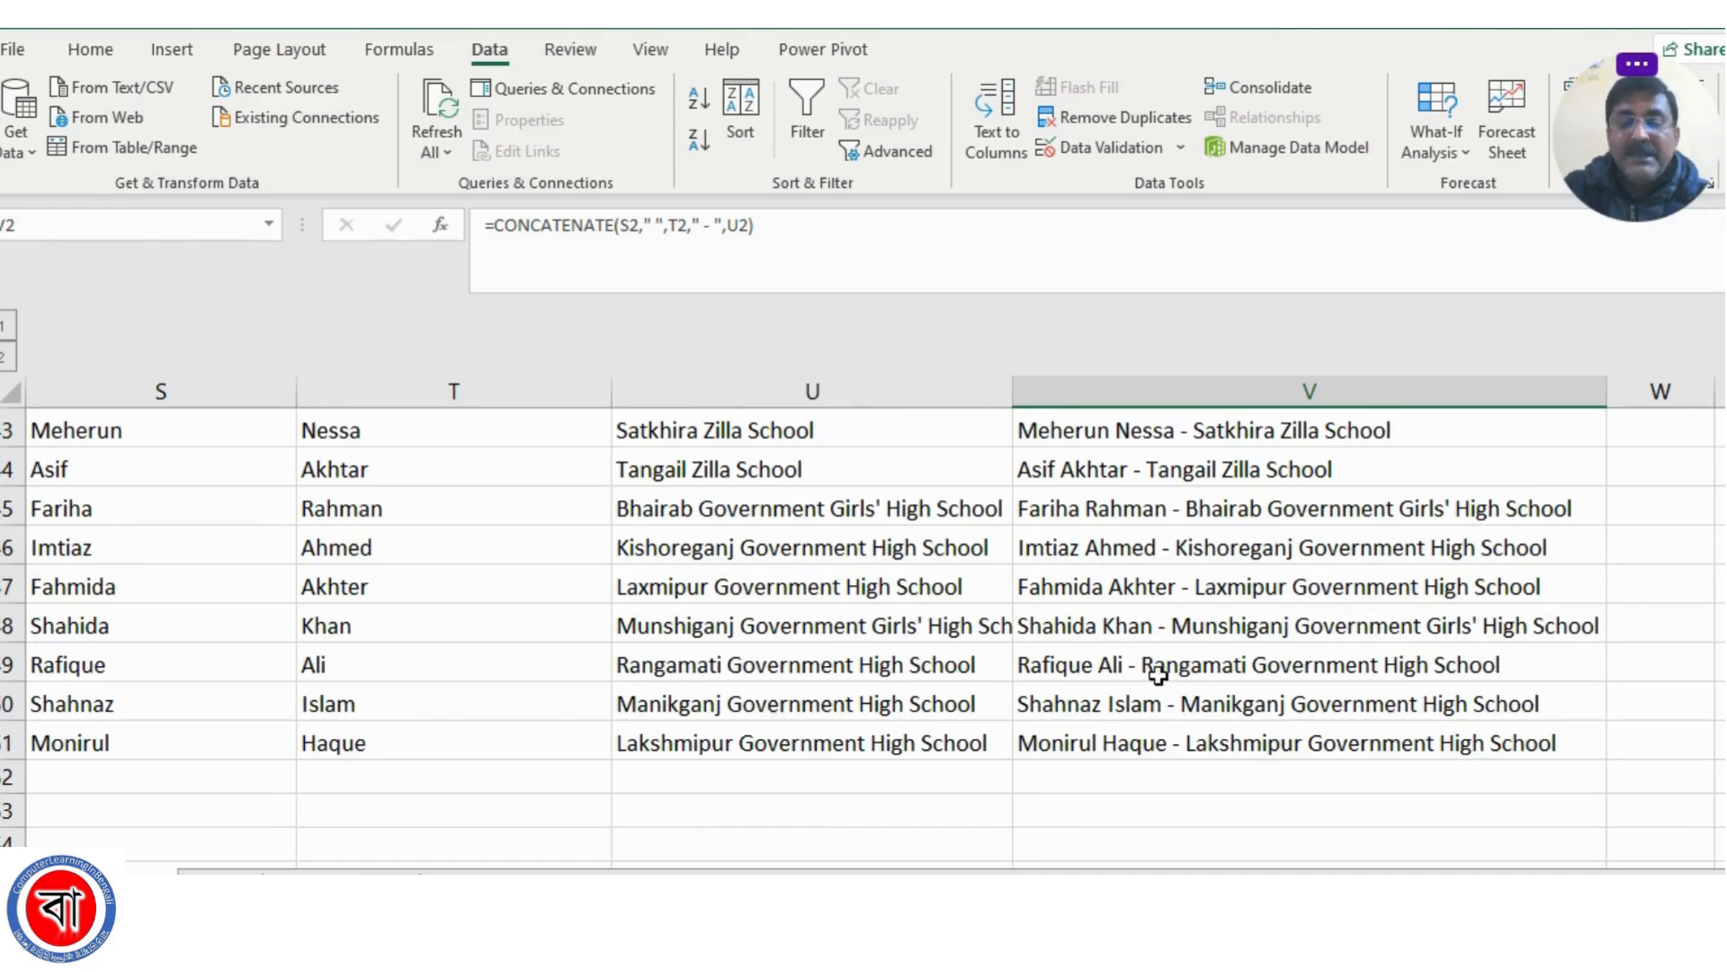
key(ctrl+shift+Down)
key(Delete)
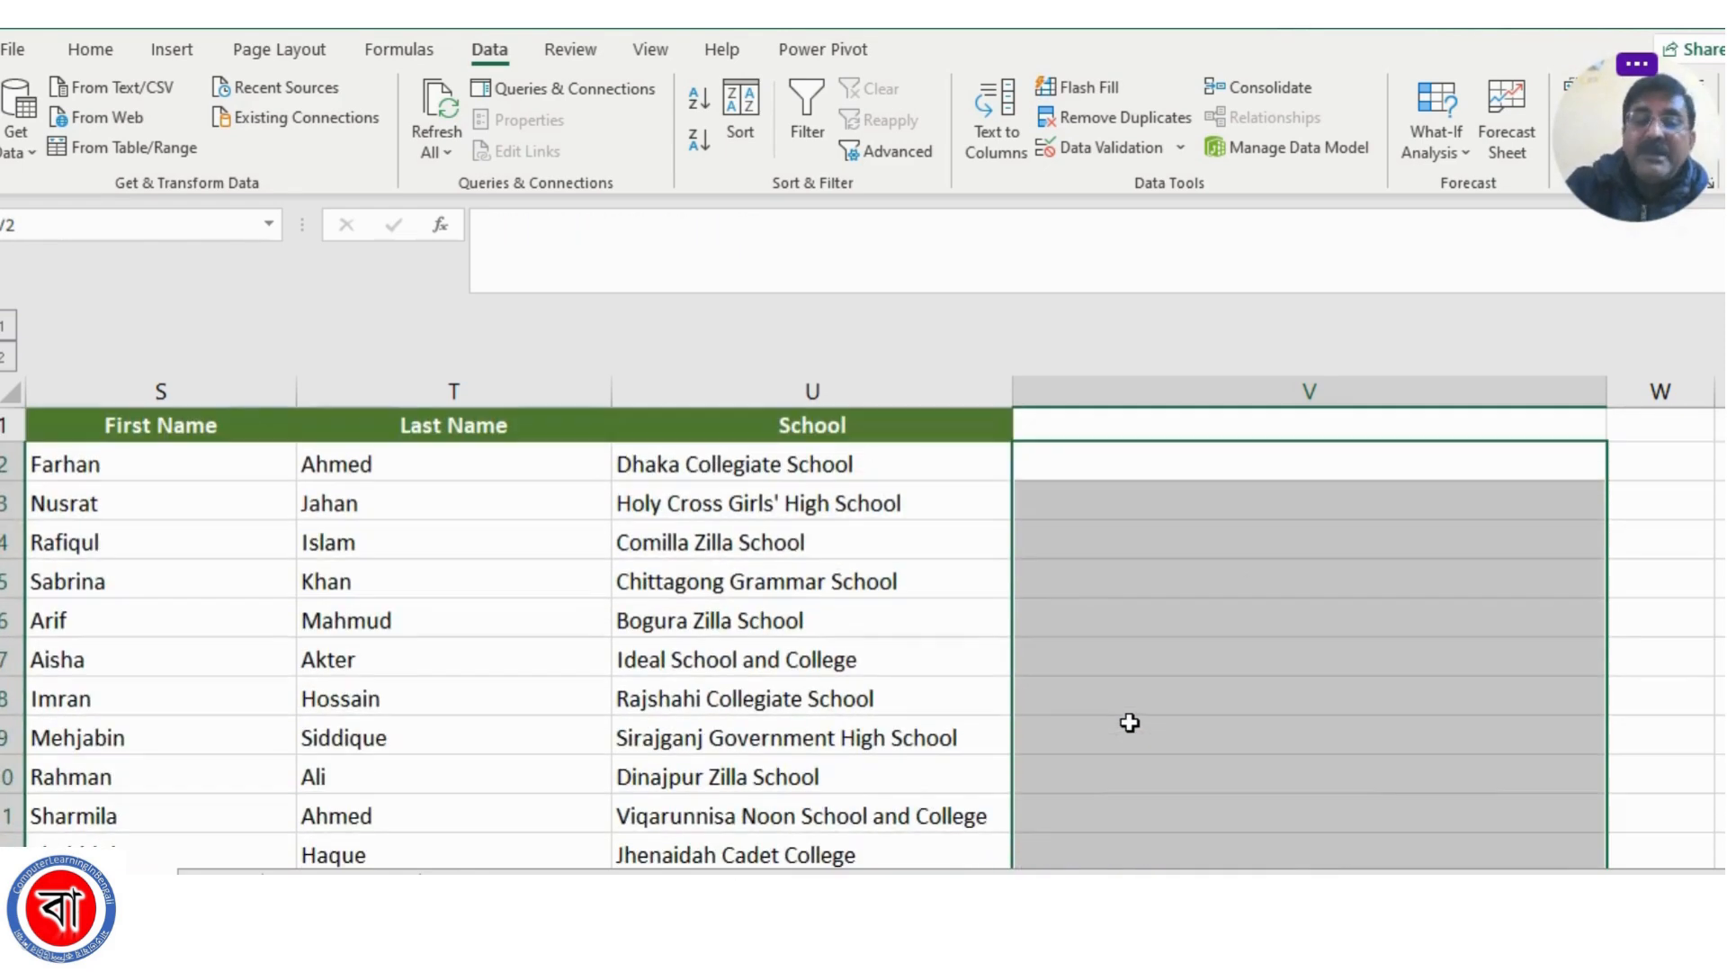
Enter row 2's first name, last name and school in V2 as plain text, with " - " between the full name and Dhaka Collegiate School
click(1068, 469)
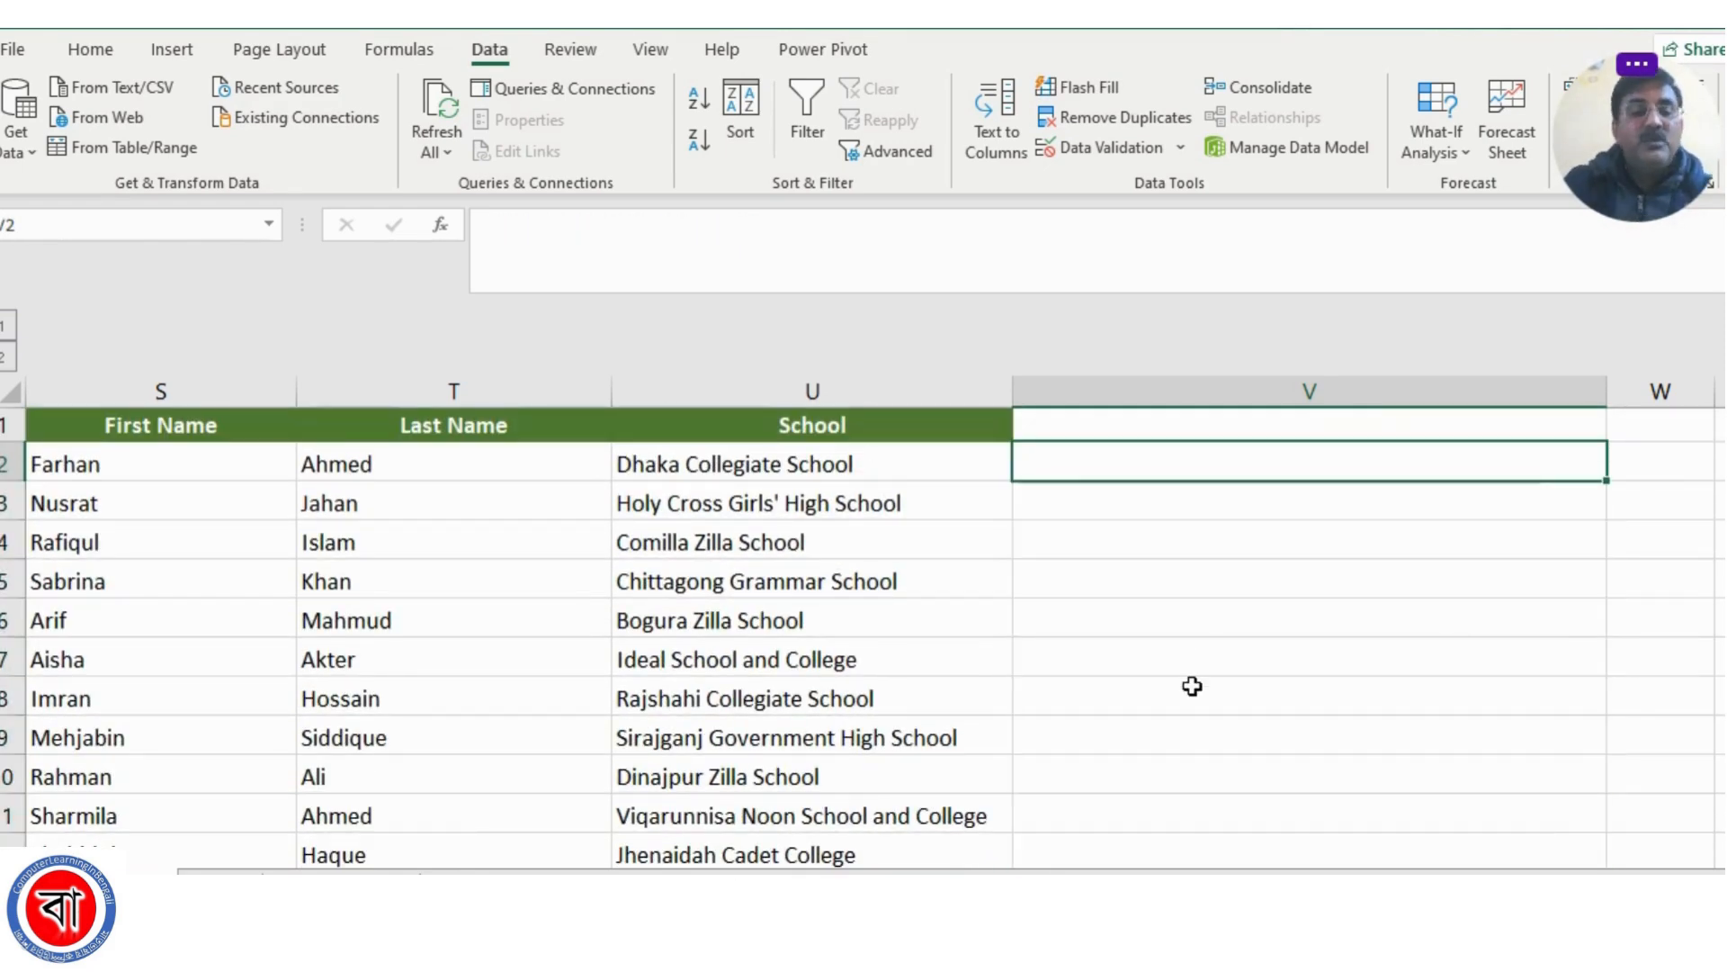
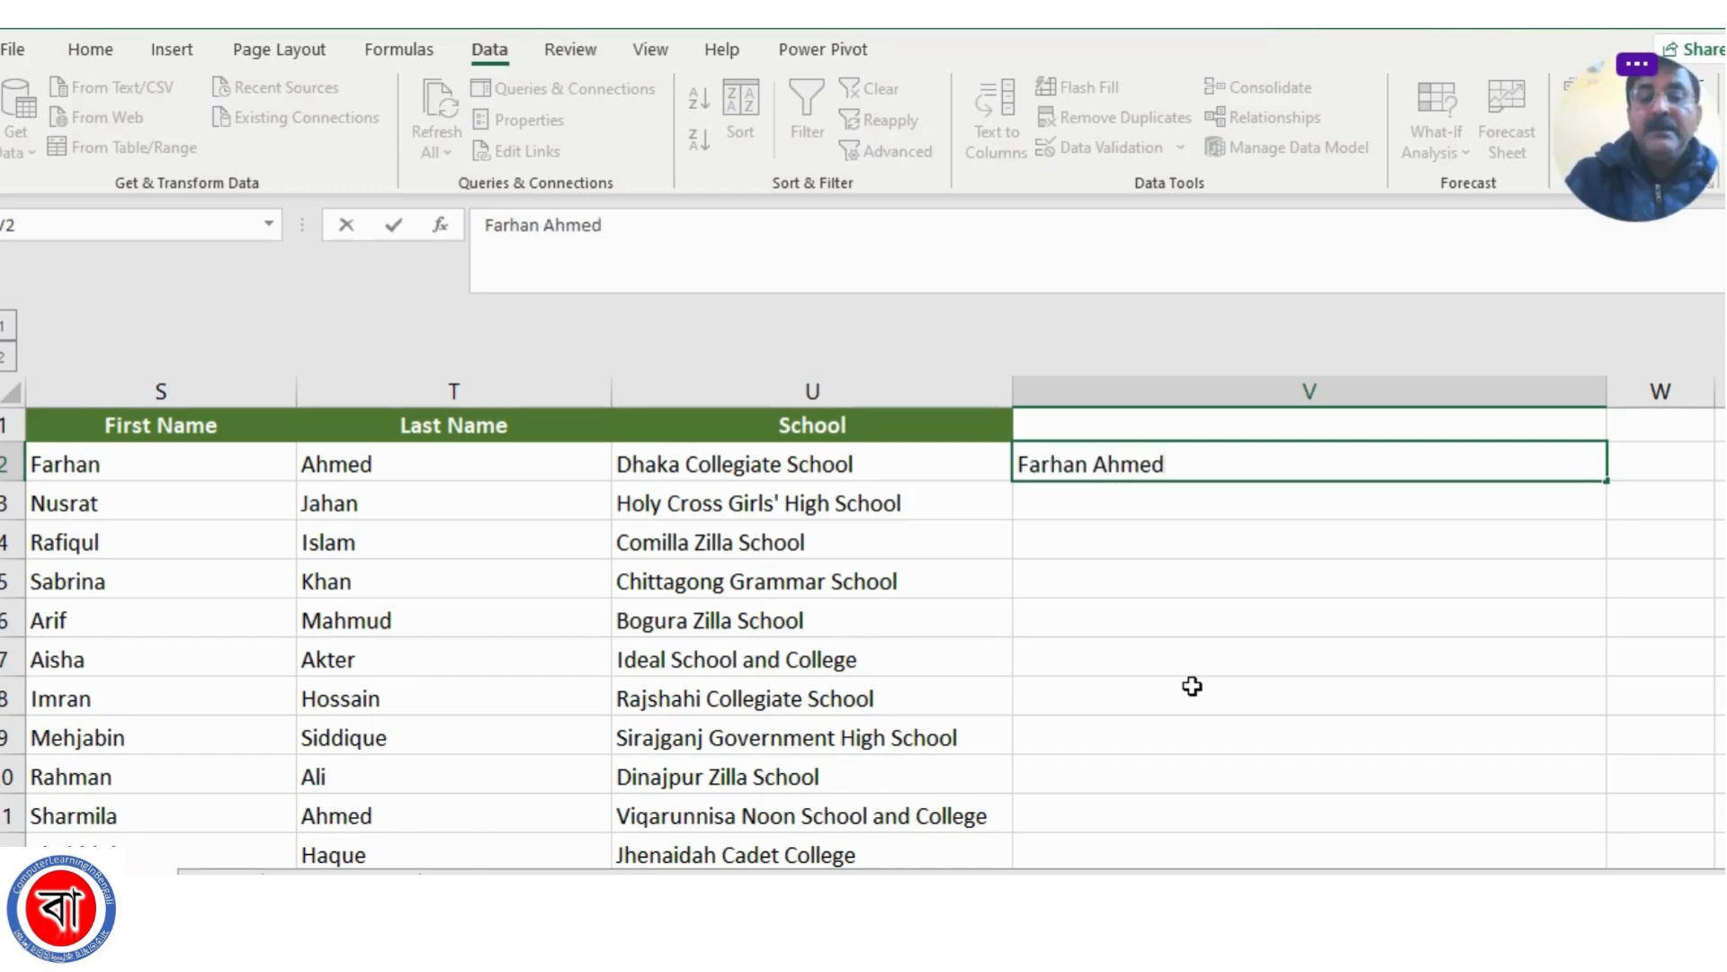
text( - D)
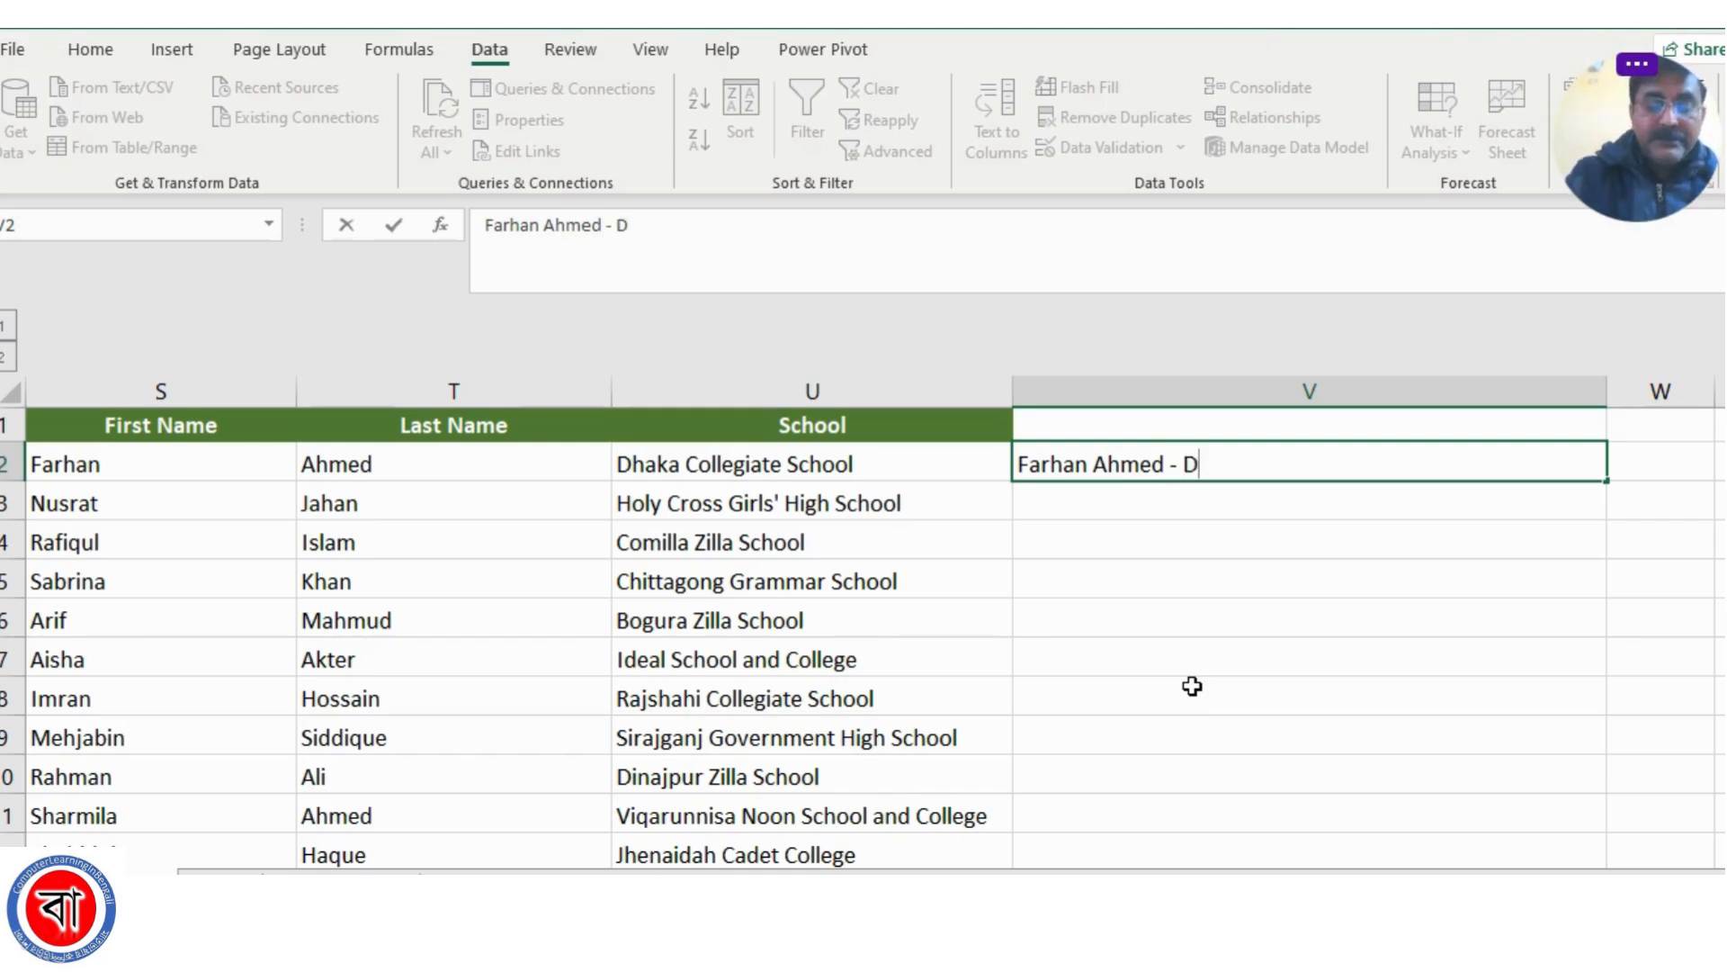
text(haka Coll)
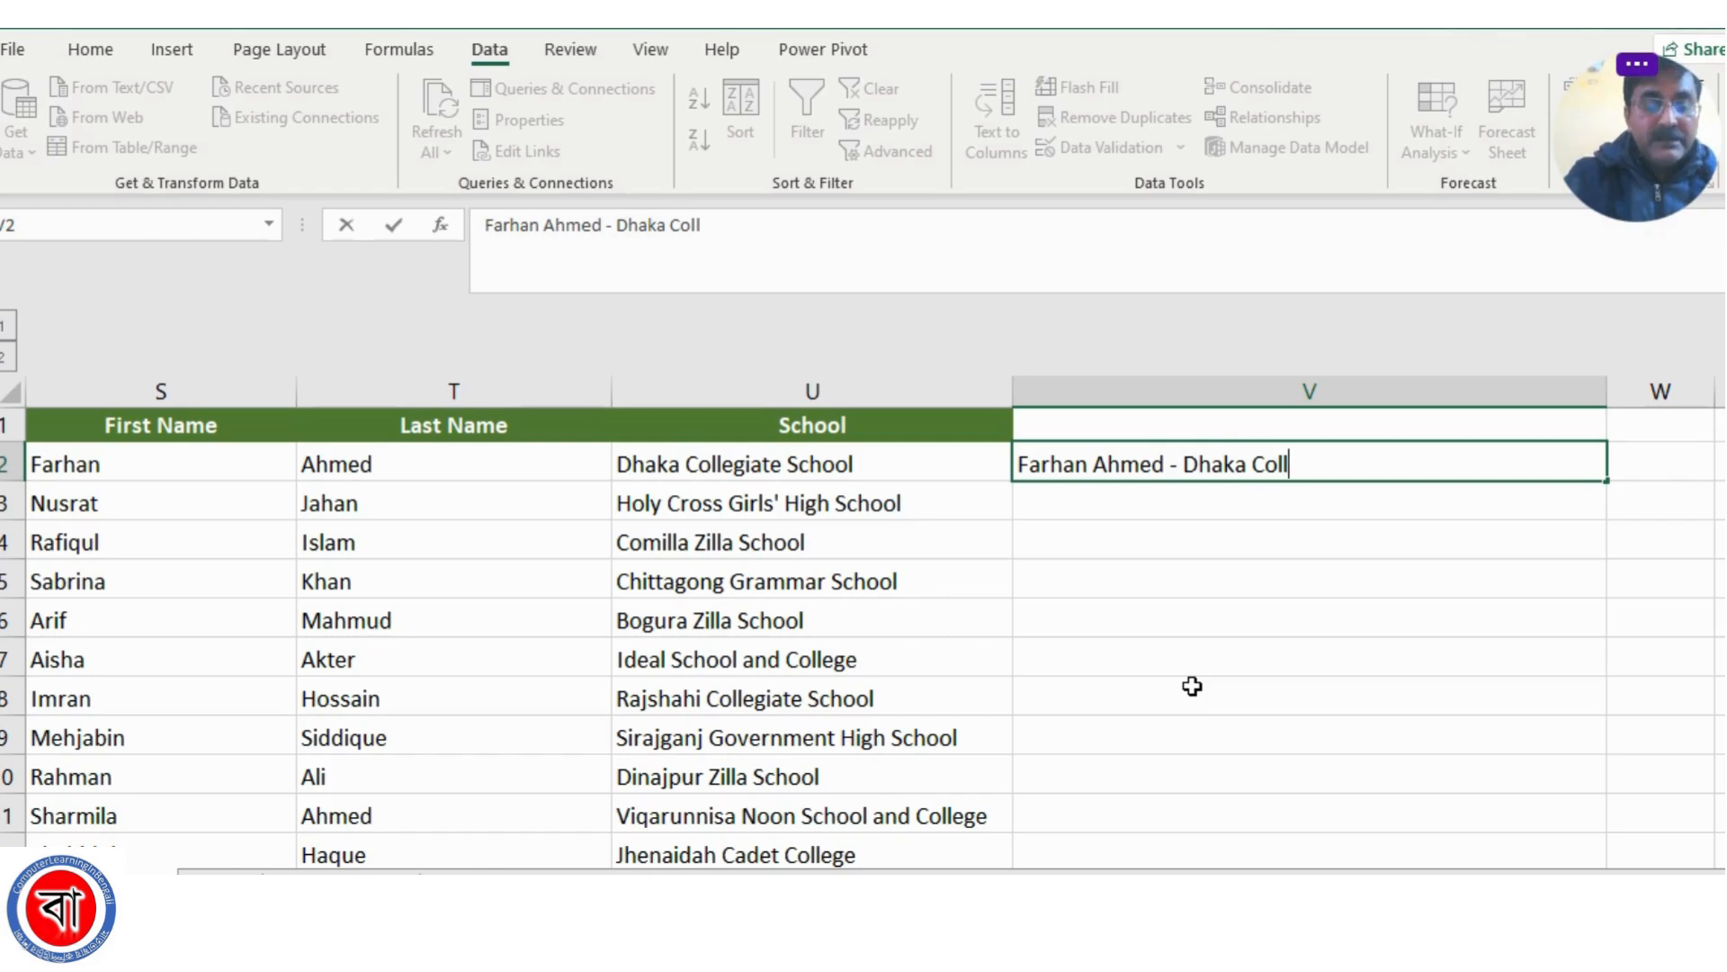
text(egiate)
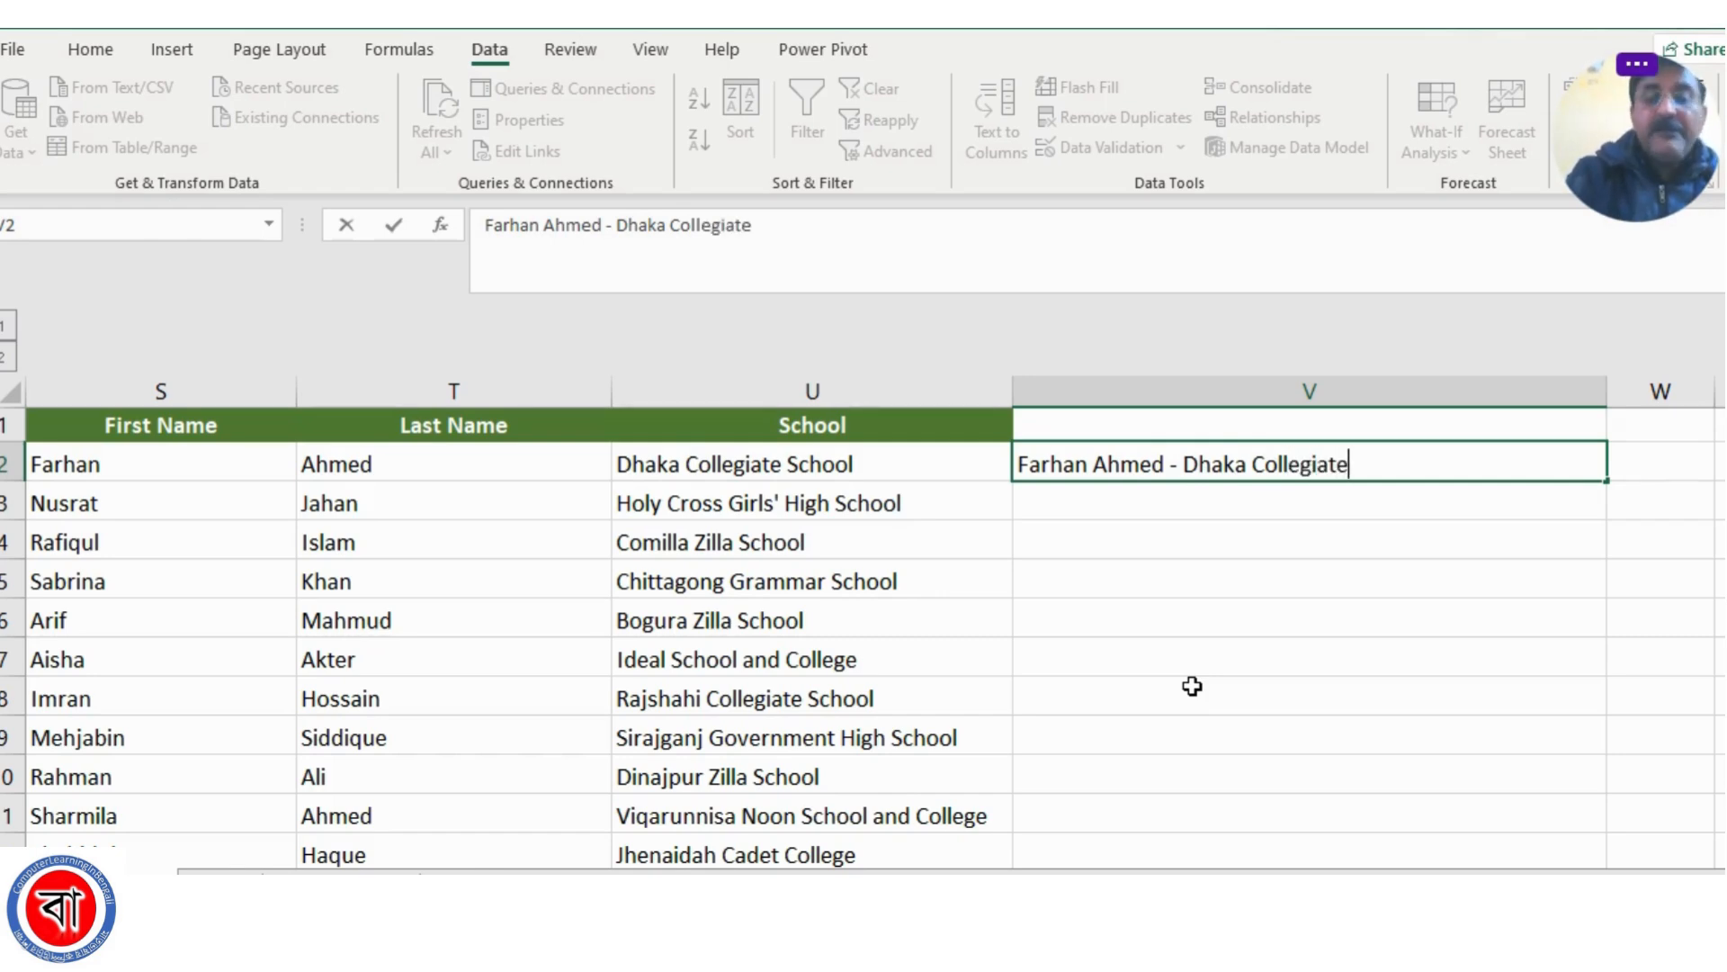
text( Scho)
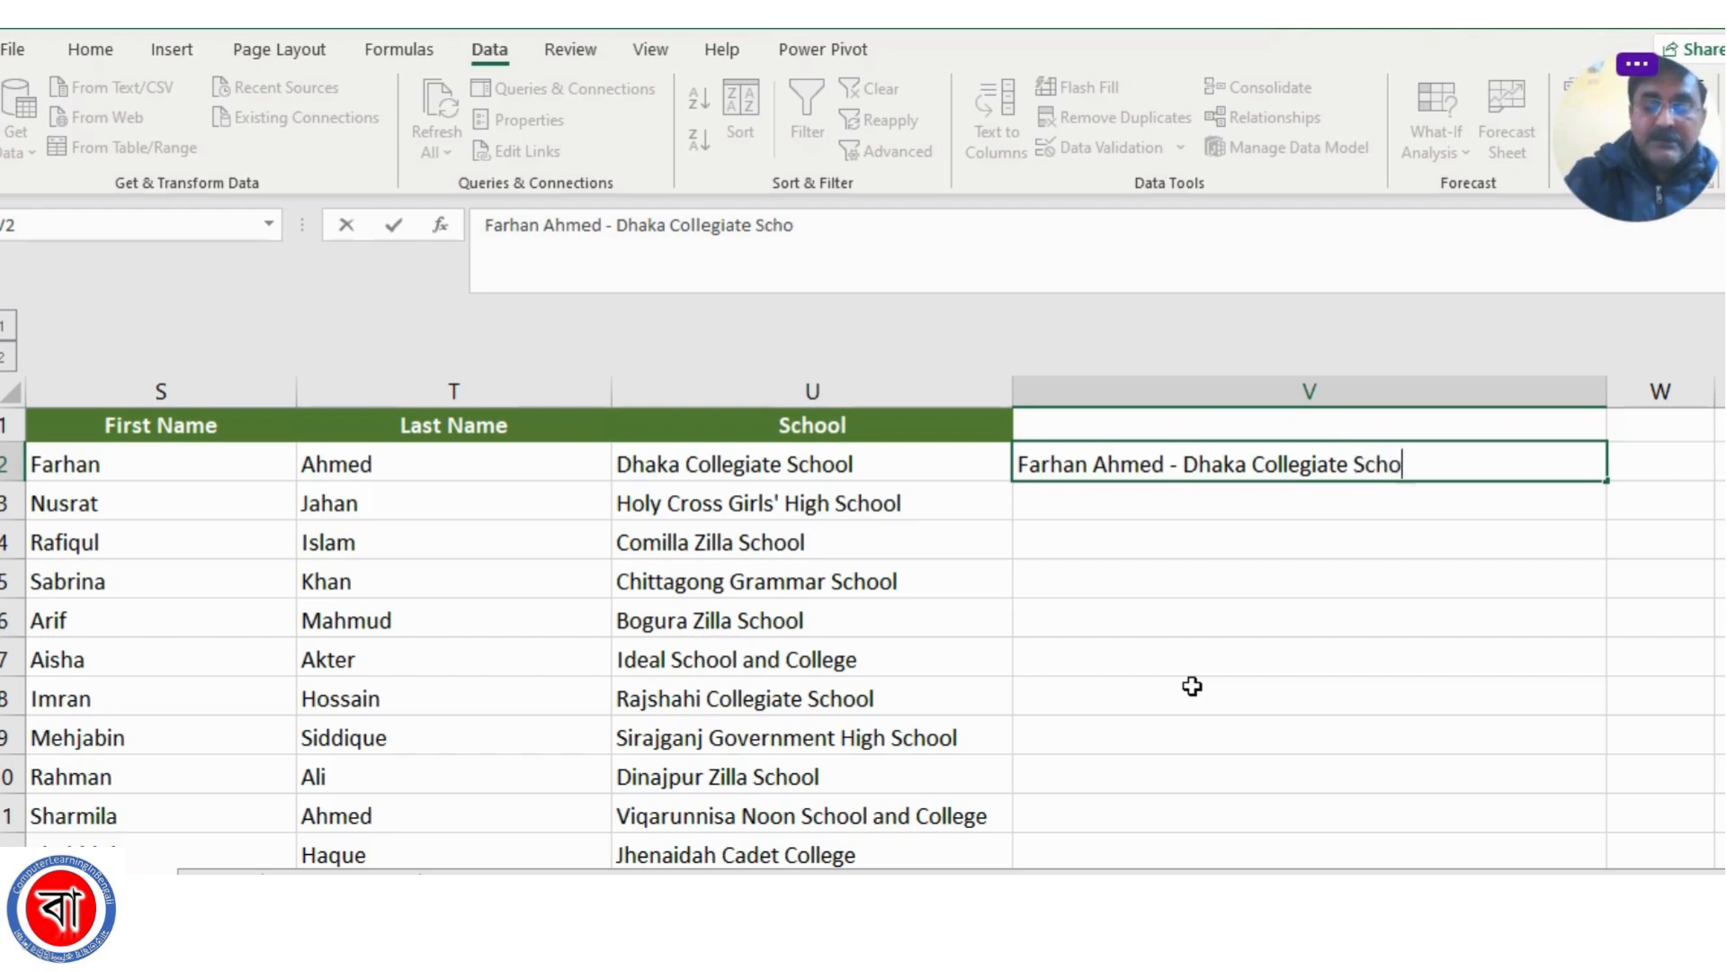
text(ol)
click(1261, 605)
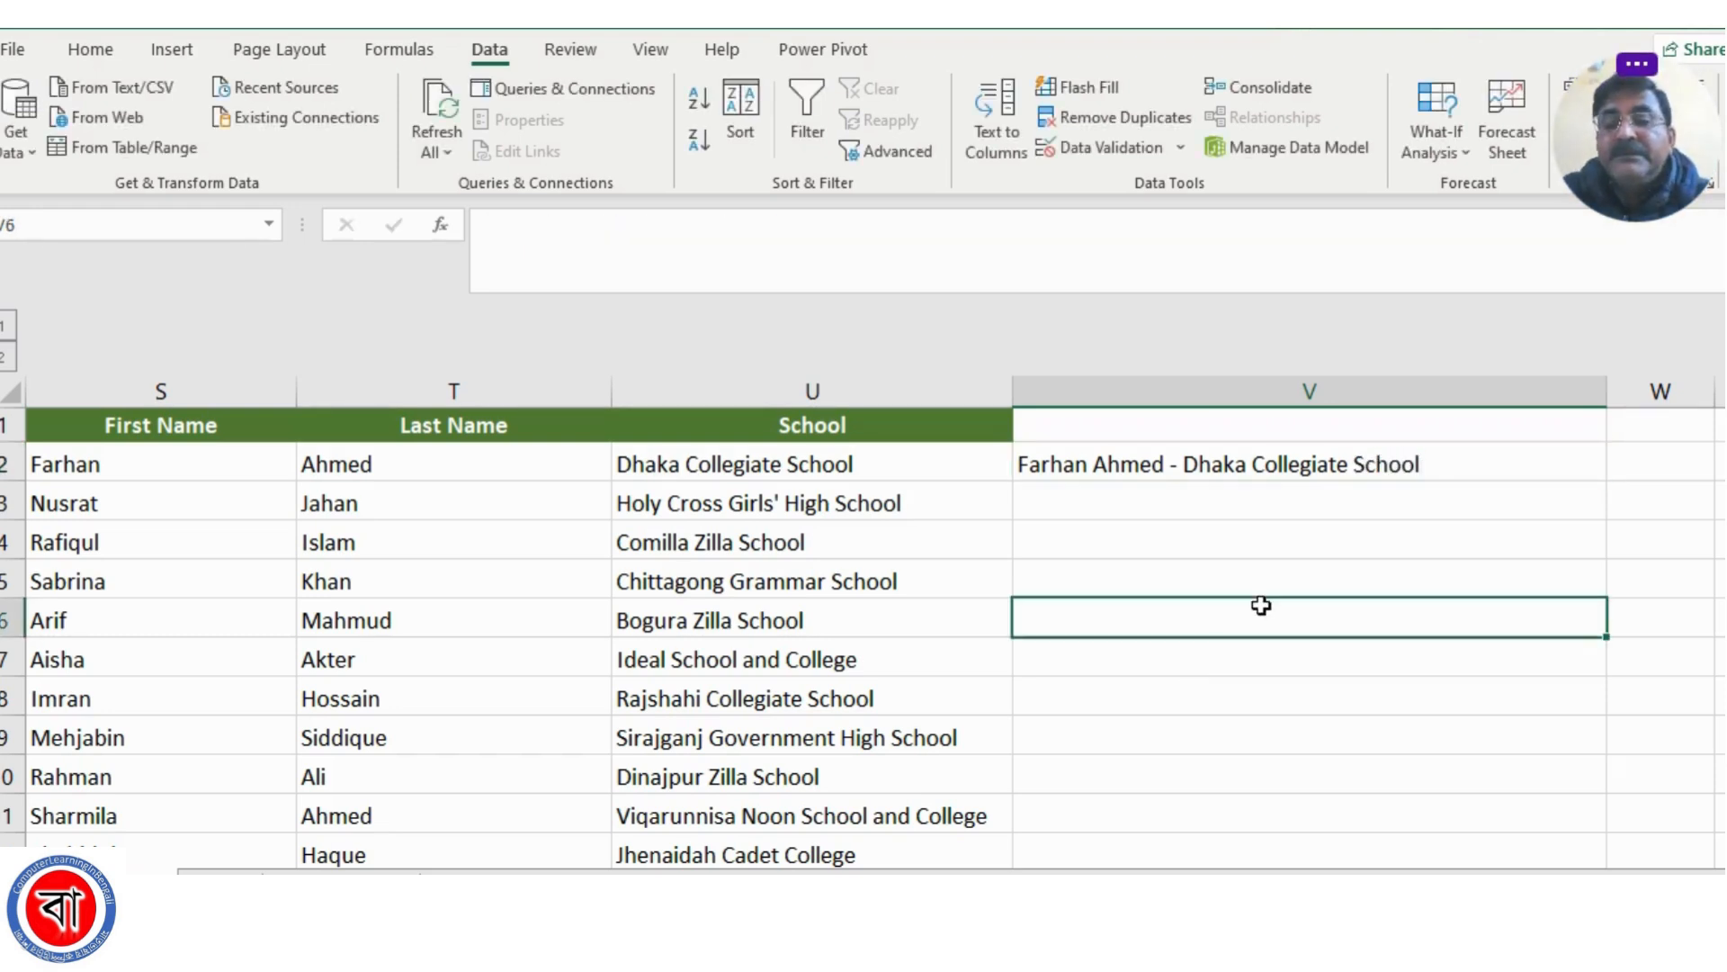
Flash Fill the rest of column V following the combined name and school pattern in V2
click(1315, 460)
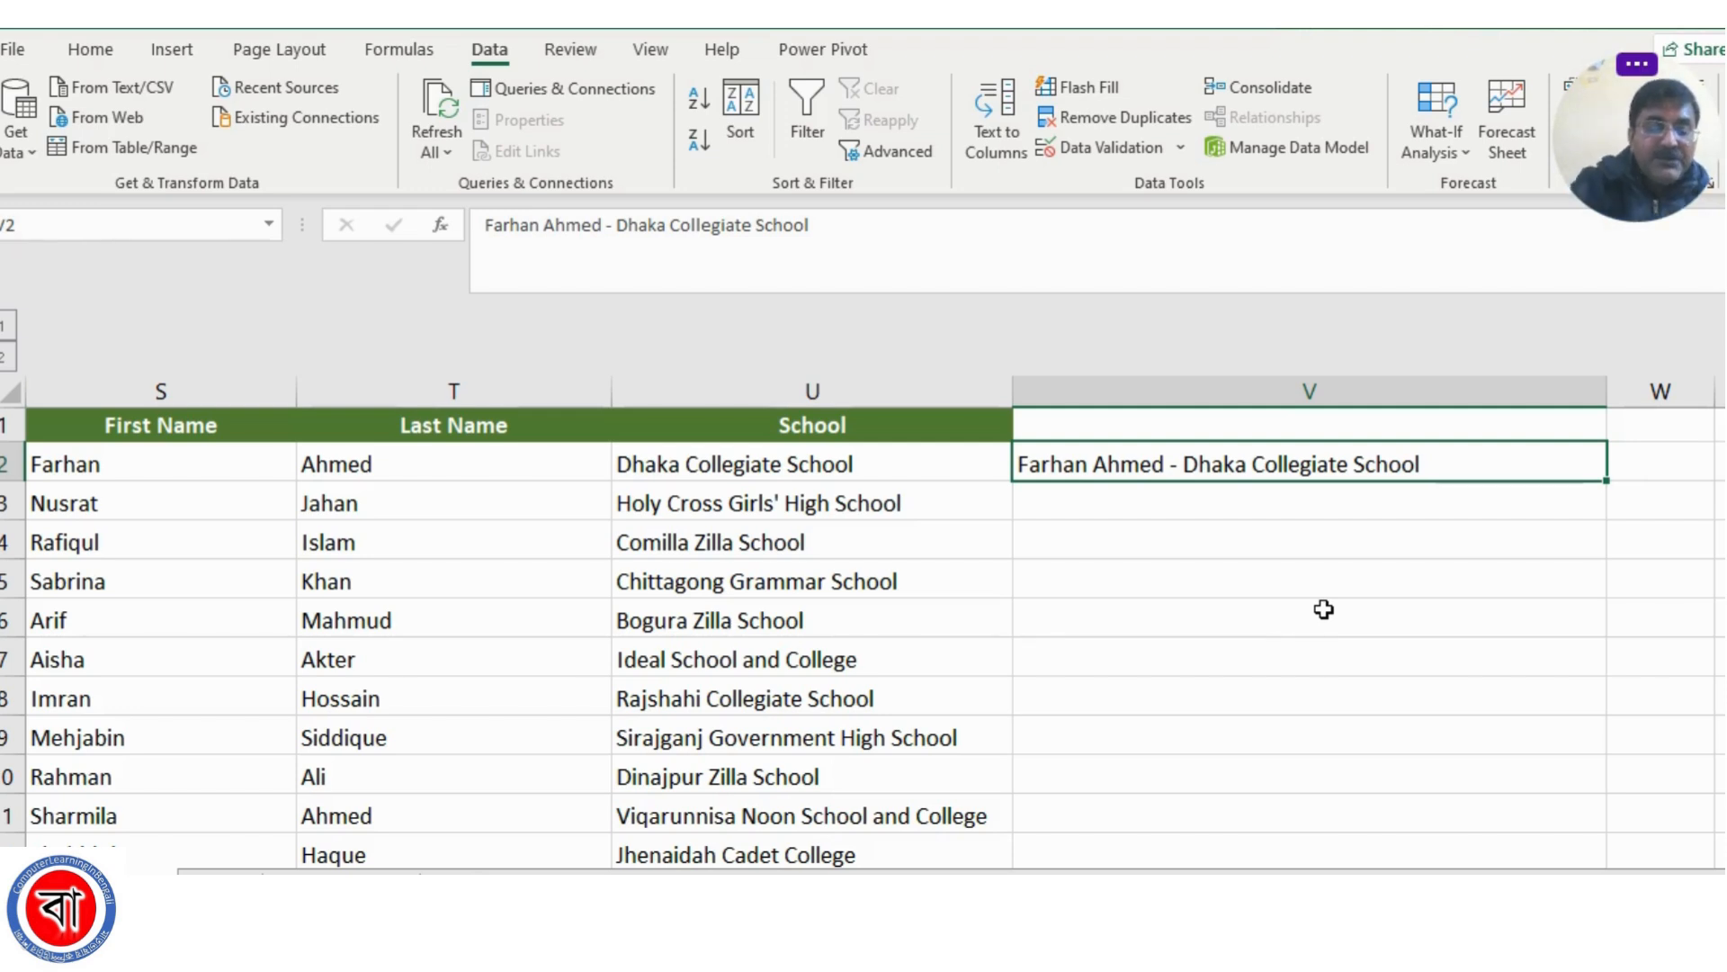
key(ctrl+e)
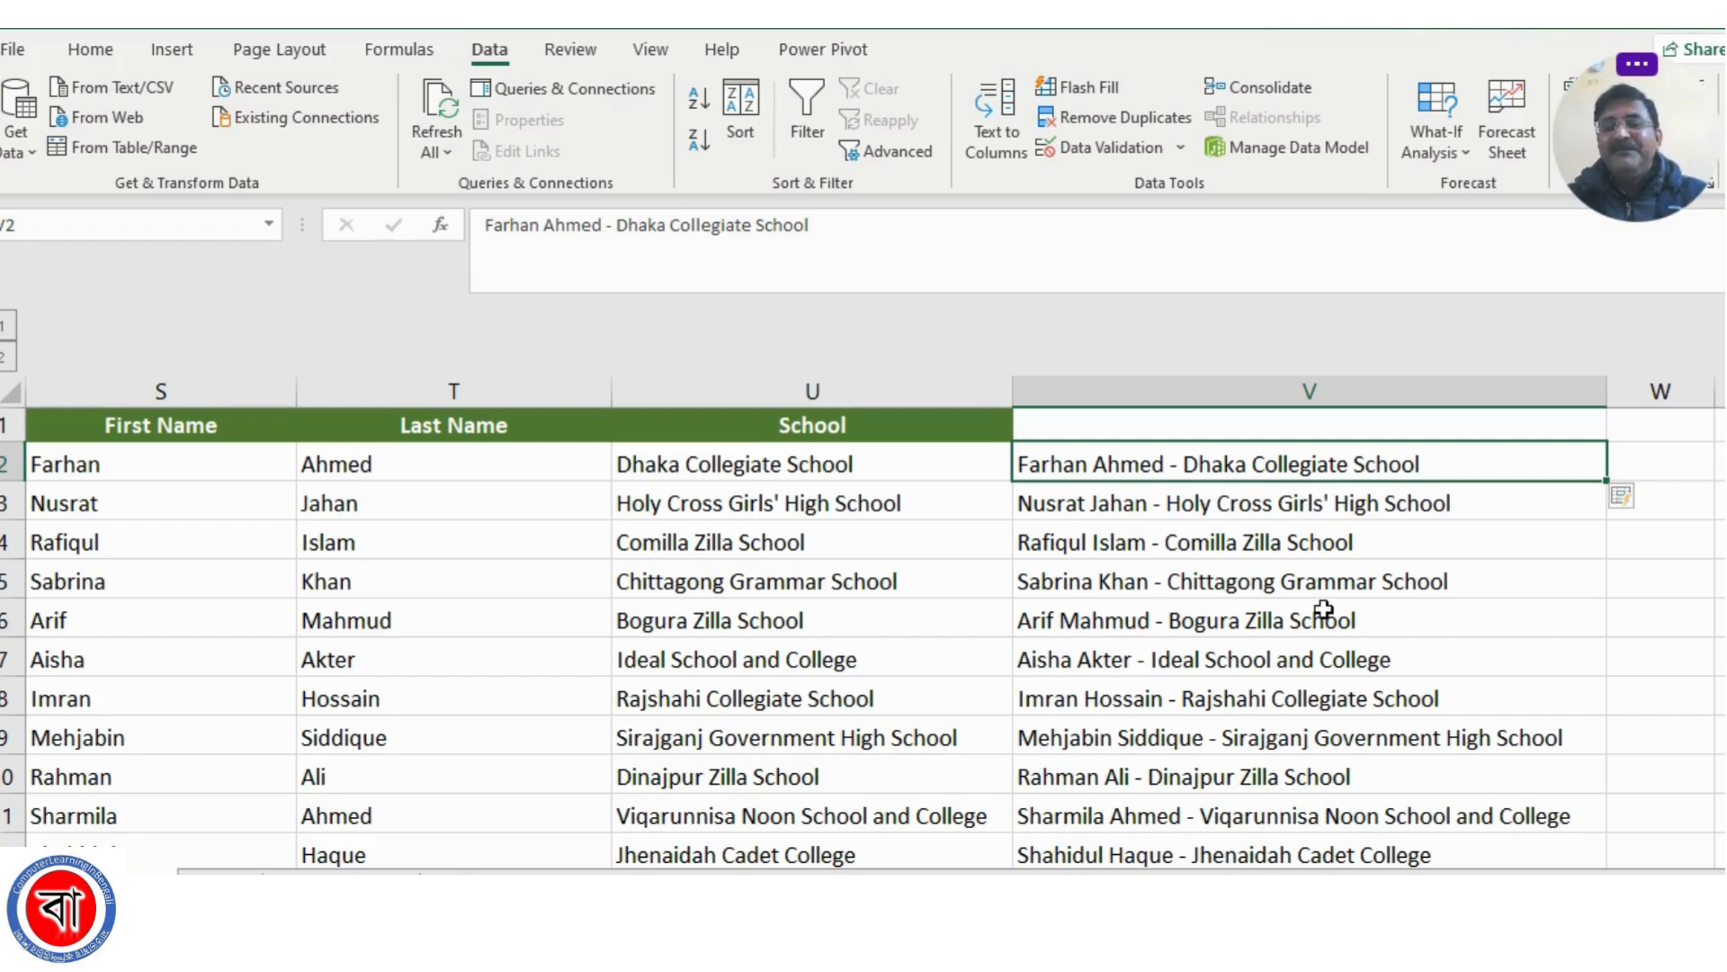
click(1226, 603)
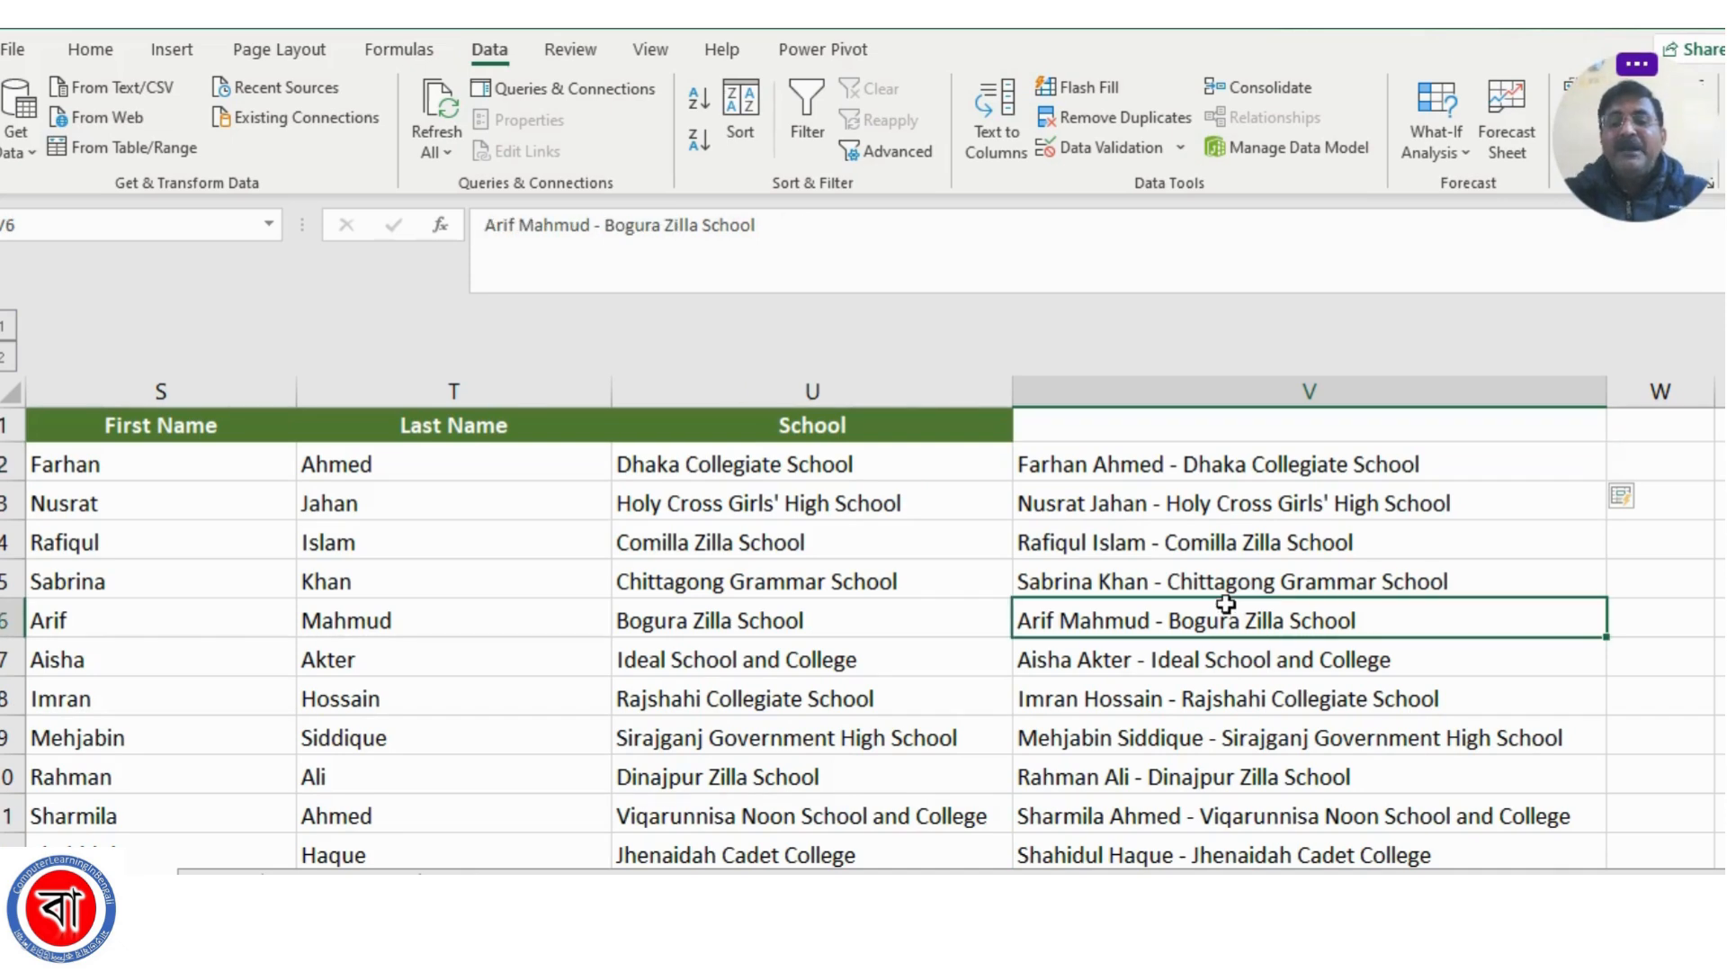